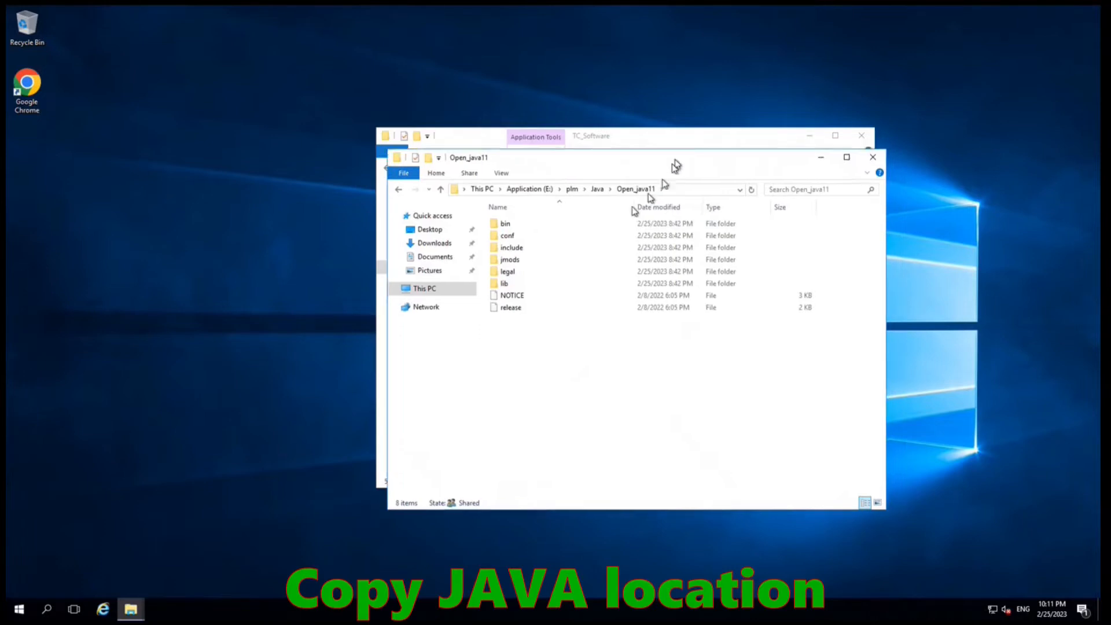
- Copy the Open_java11 folder path from the address bar, then close that window
{"action": "left_click", "coordinate": [398, 250]}
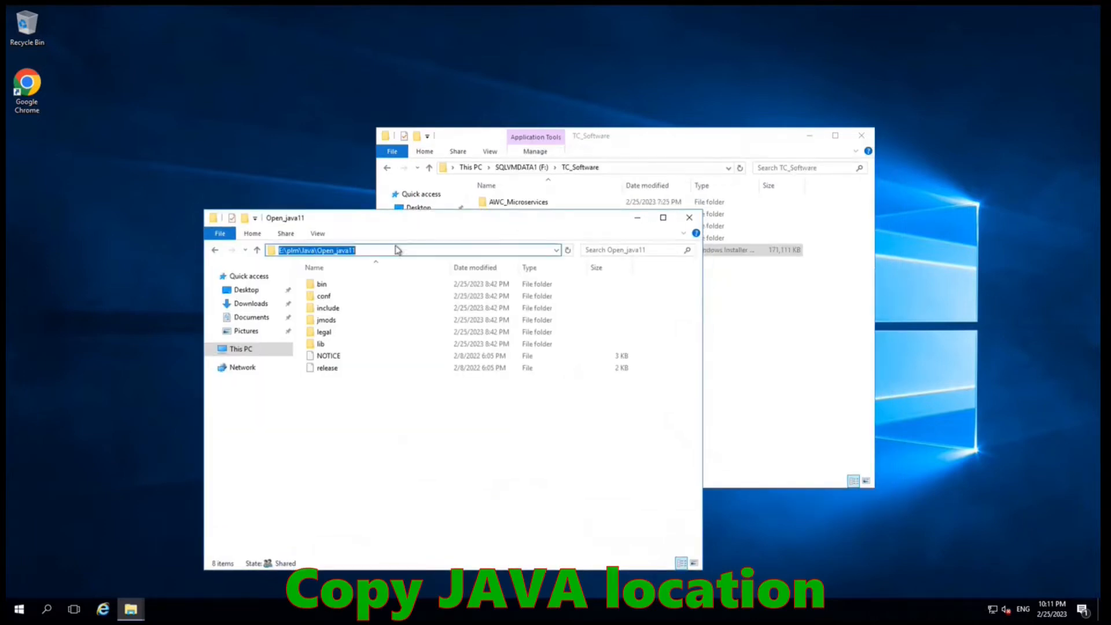
{"action": "right_click", "coordinate": [347, 249]}
{"action": "left_click", "coordinate": [372, 285]}
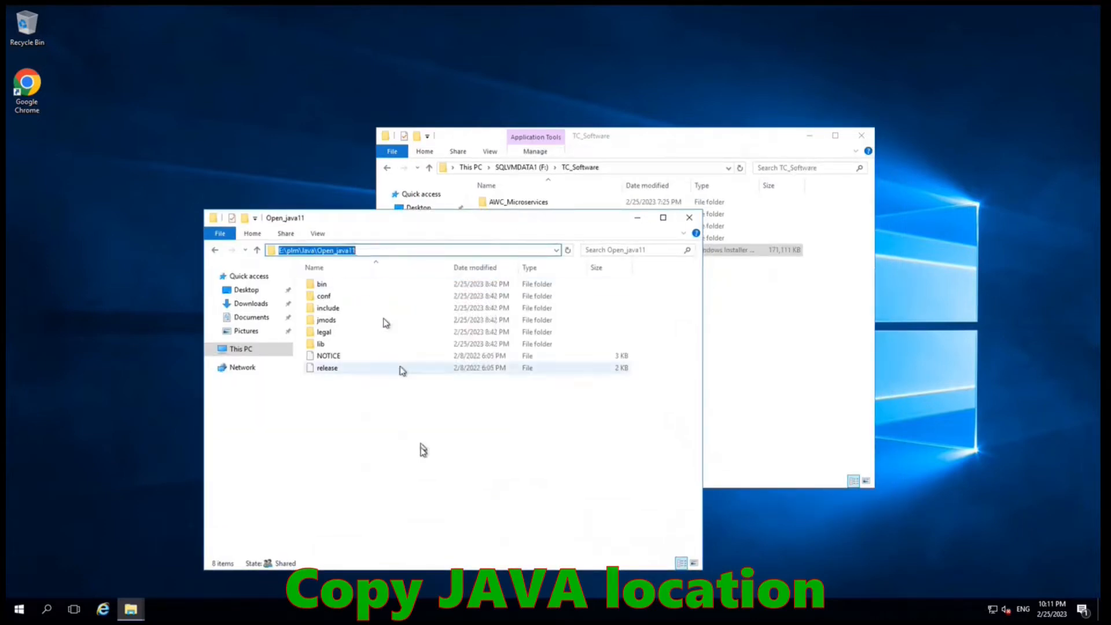
{"action": "left_click", "coordinate": [422, 451]}
{"action": "left_click_drag", "start_coordinate": [505, 220], "coordinate": [426, 166]}
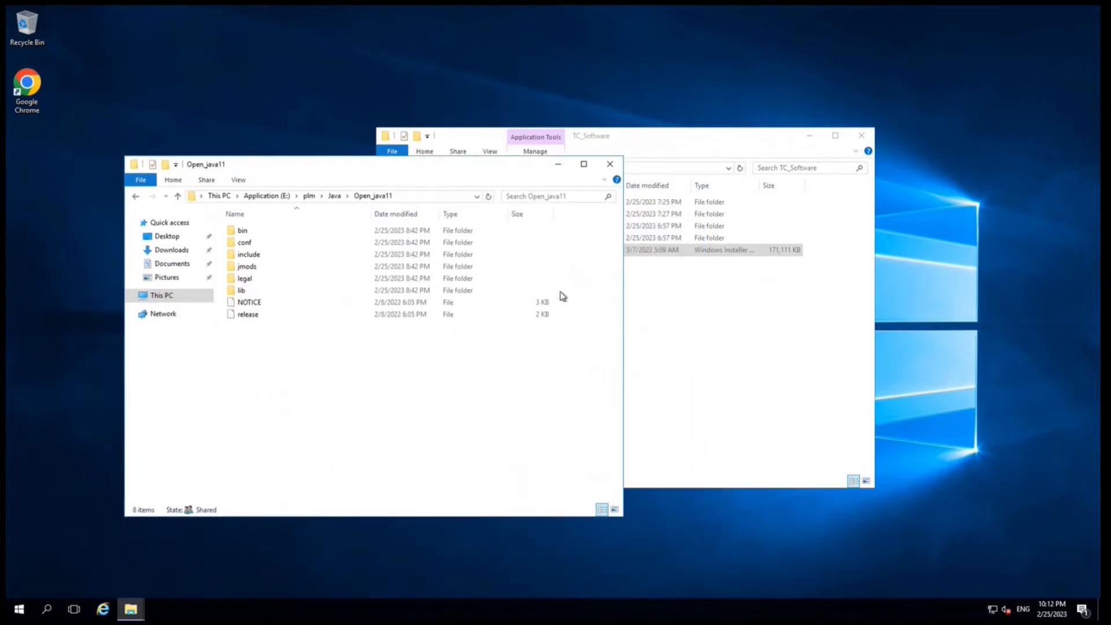
{"action": "left_click", "coordinate": [610, 165]}
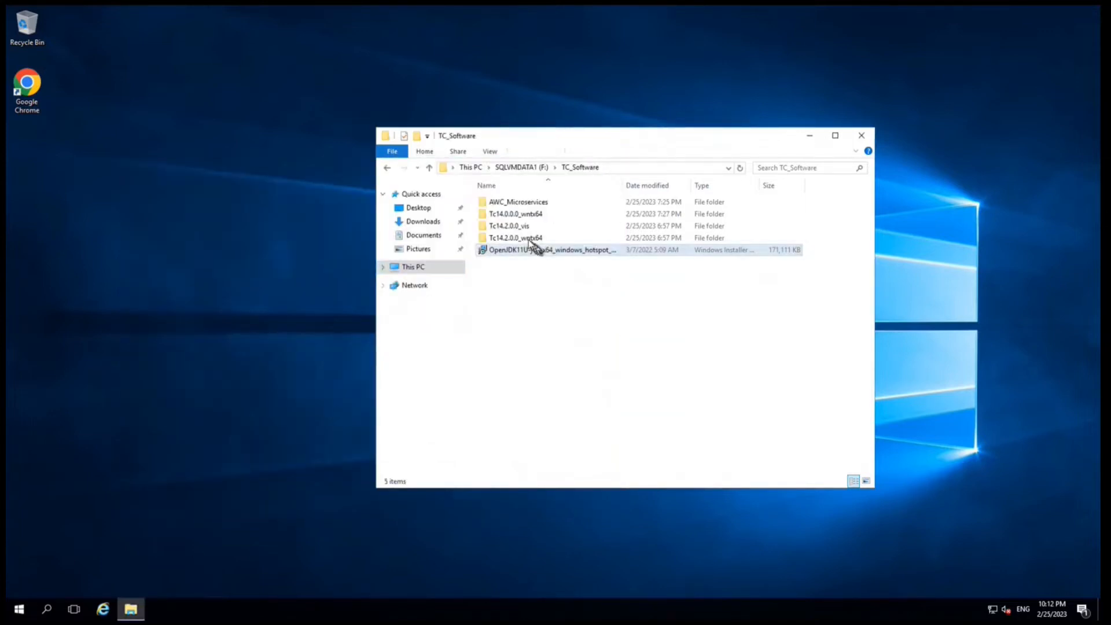
- Open Tc14.0.0.0_wntx64 and launch an administrator command prompt in that folder
{"action": "left_click", "coordinate": [522, 221]}
{"action": "double_click", "coordinate": [522, 218]}
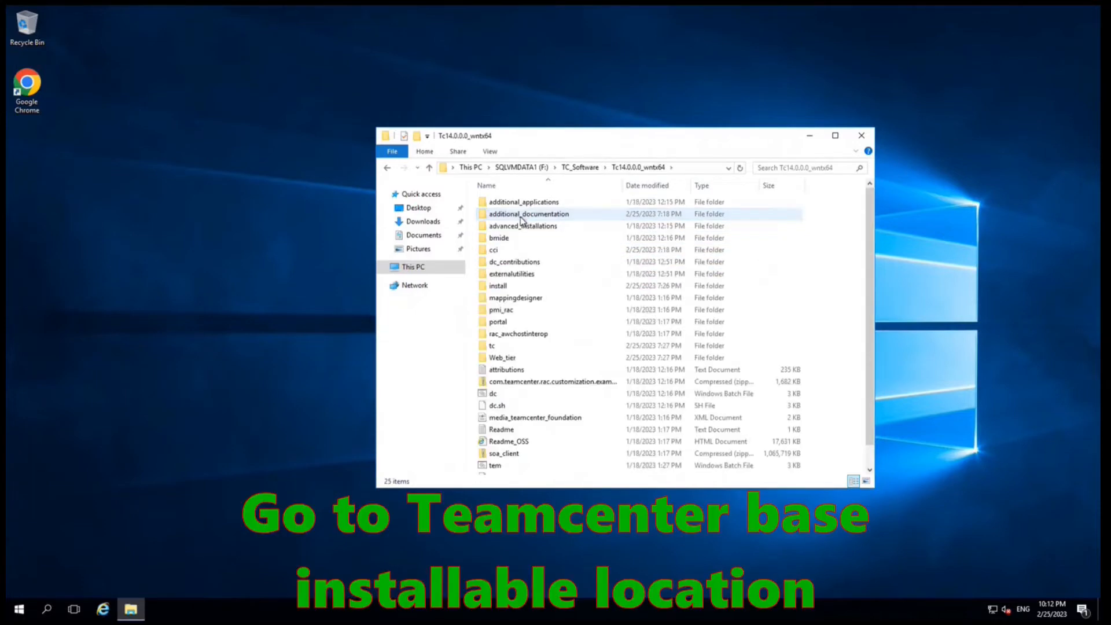
{"action": "scroll", "coordinate": [538, 399], "scroll_direction": "down", "scroll_amount": 1}
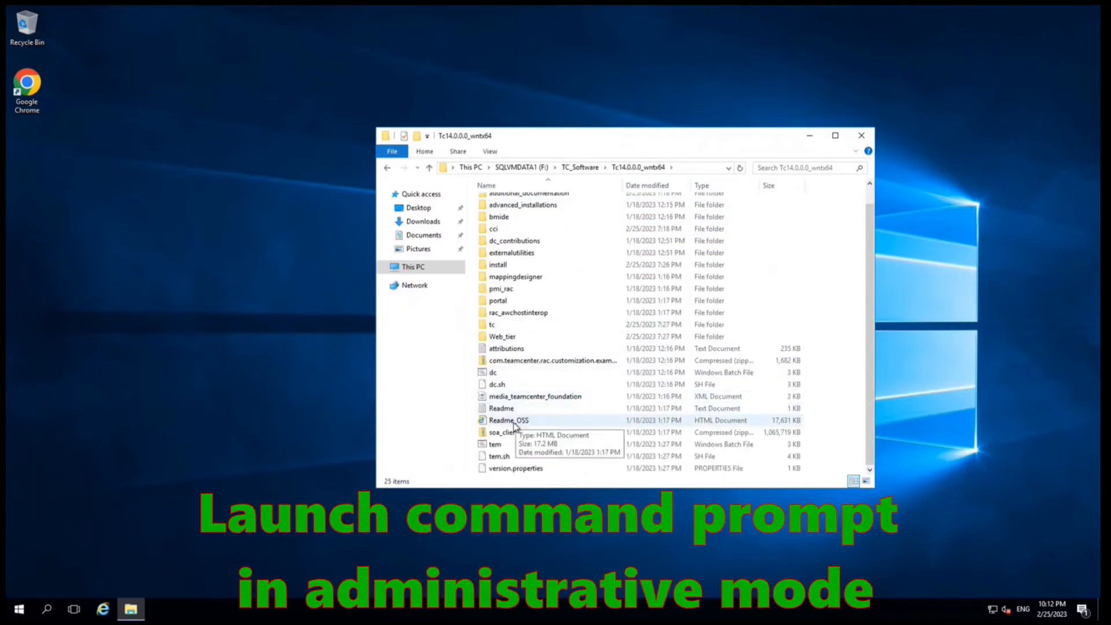
{"action": "left_click", "coordinate": [494, 447]}
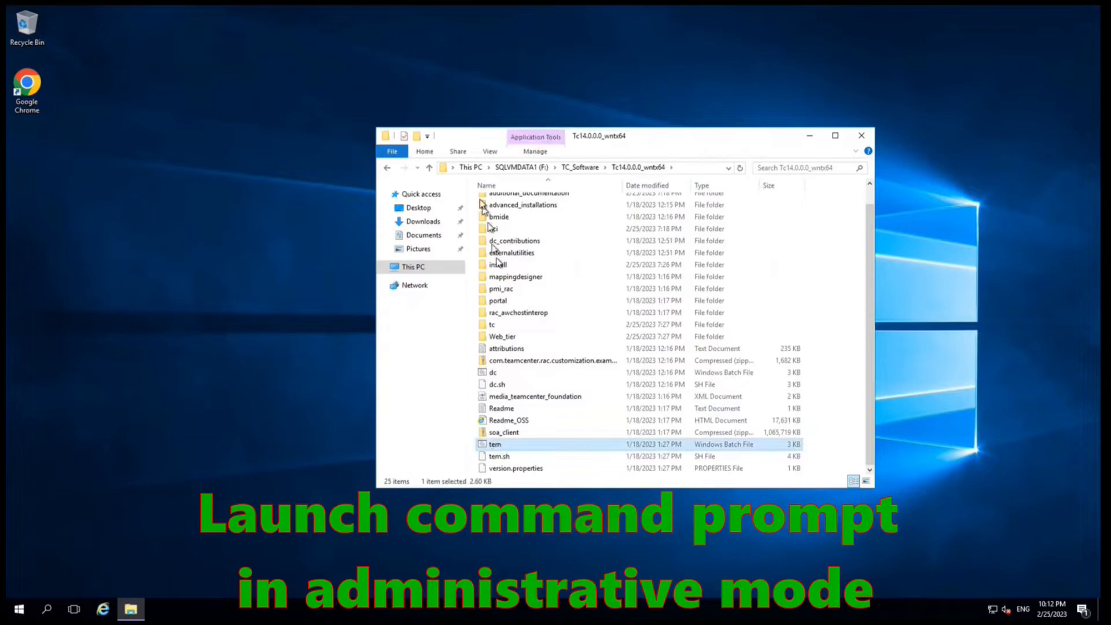
{"action": "left_click", "coordinate": [391, 151]}
{"action": "mouse_move", "coordinate": [482, 202]}
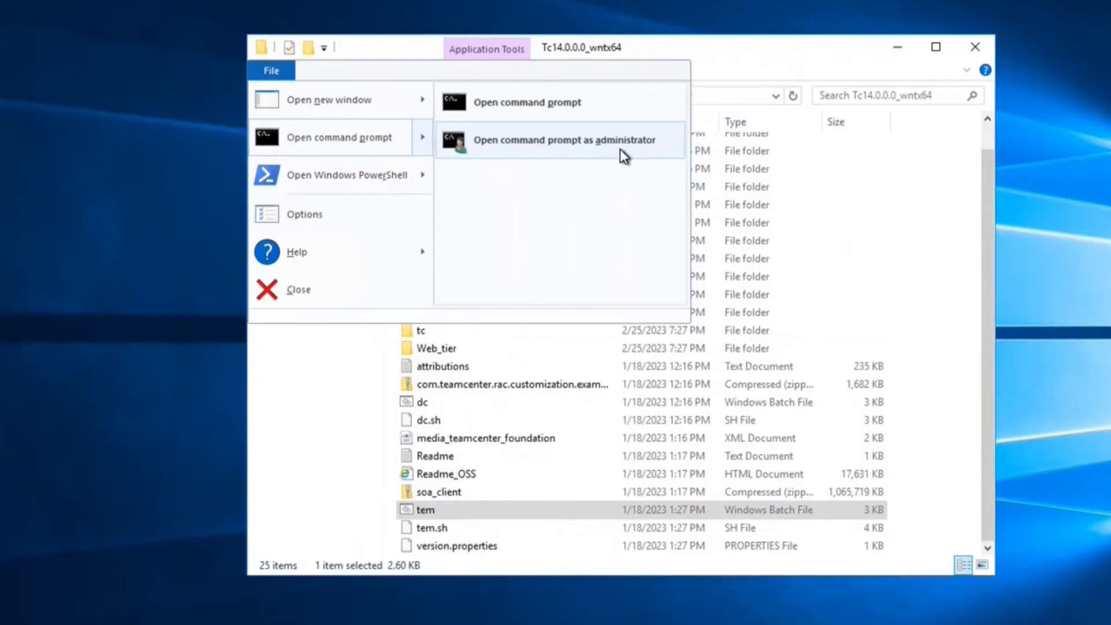
{"action": "left_click", "coordinate": [619, 149]}
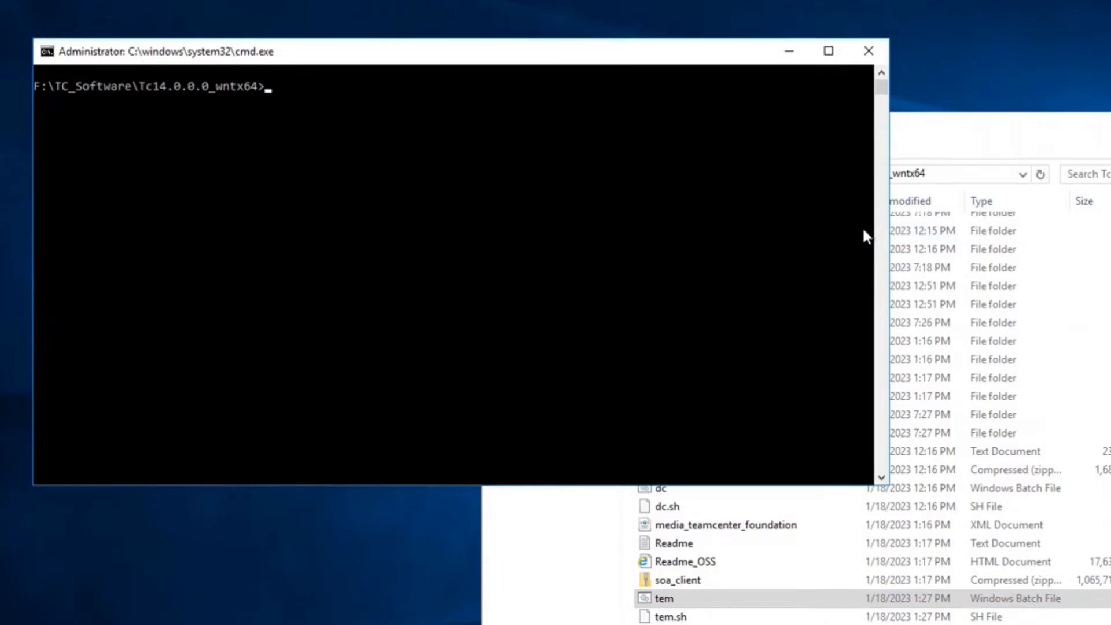
- Run tem.bat -jre E:\plm\Java\Open_java11 in the administrator command prompt to launch TEM
{"action": "type", "text": "tem.bat -"}
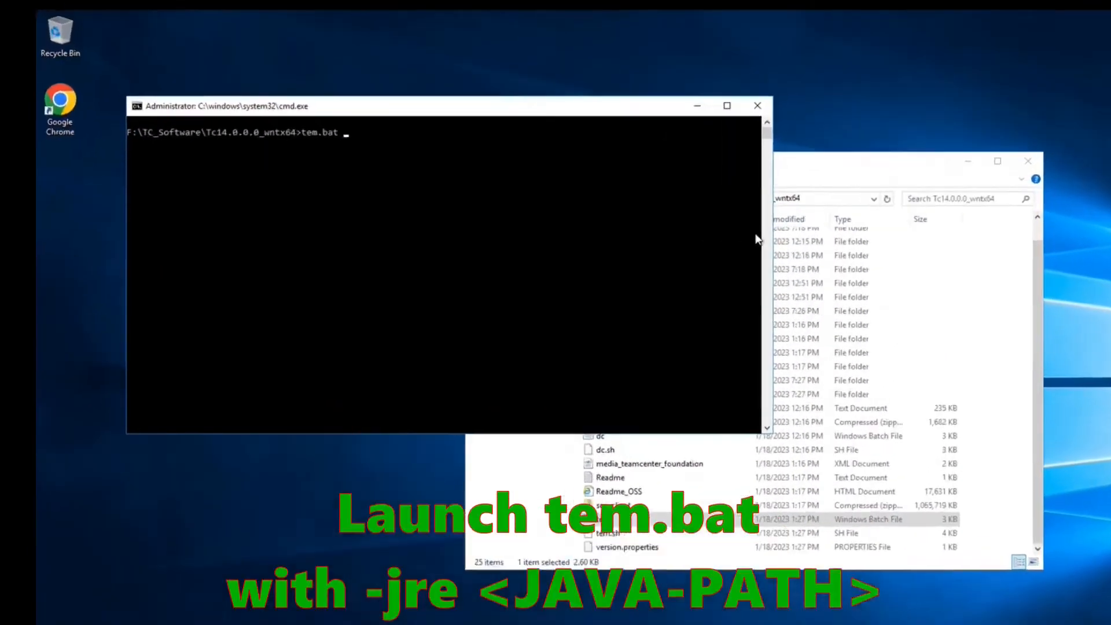
{"action": "type", "text": "jre"}
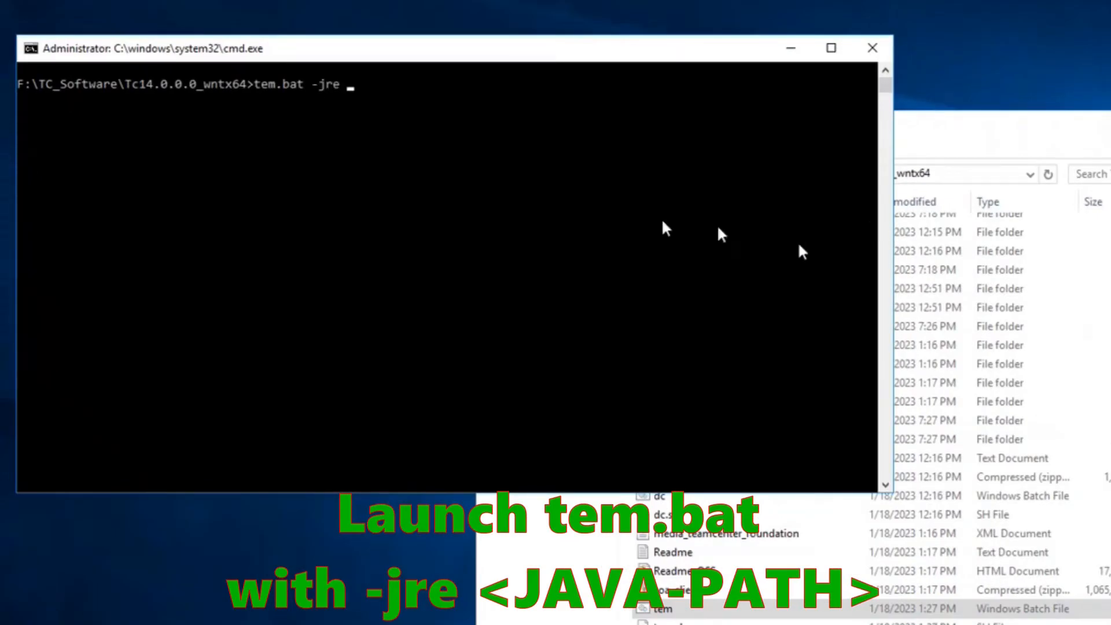
{"action": "right_click", "coordinate": [569, 214]}
{"action": "key", "text": "Return"}
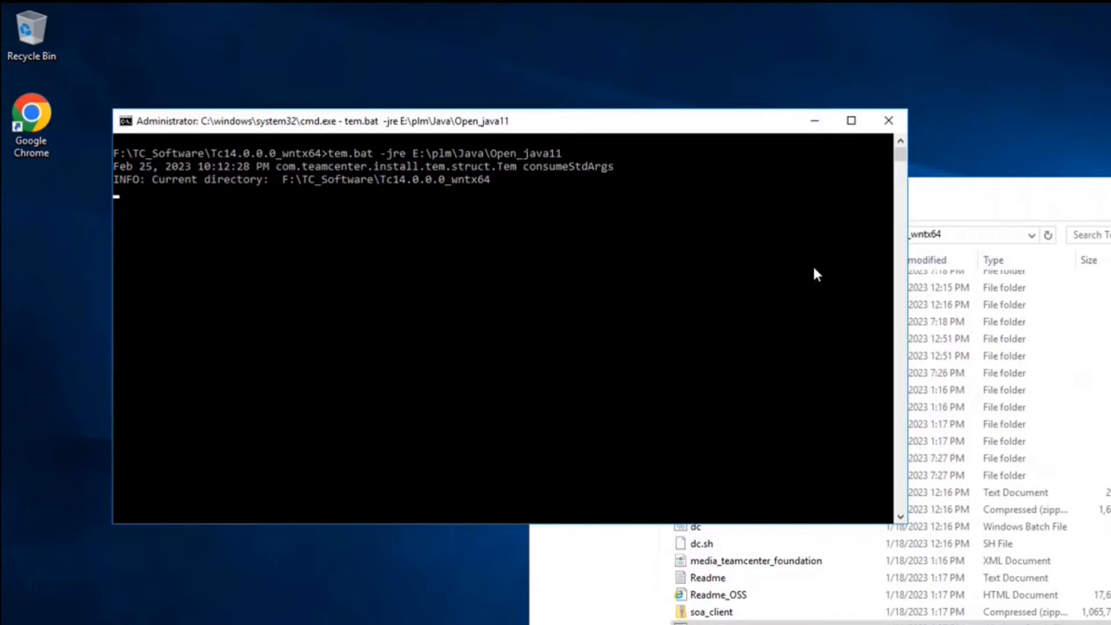
{"action": "left_click", "coordinate": [1109, 190]}
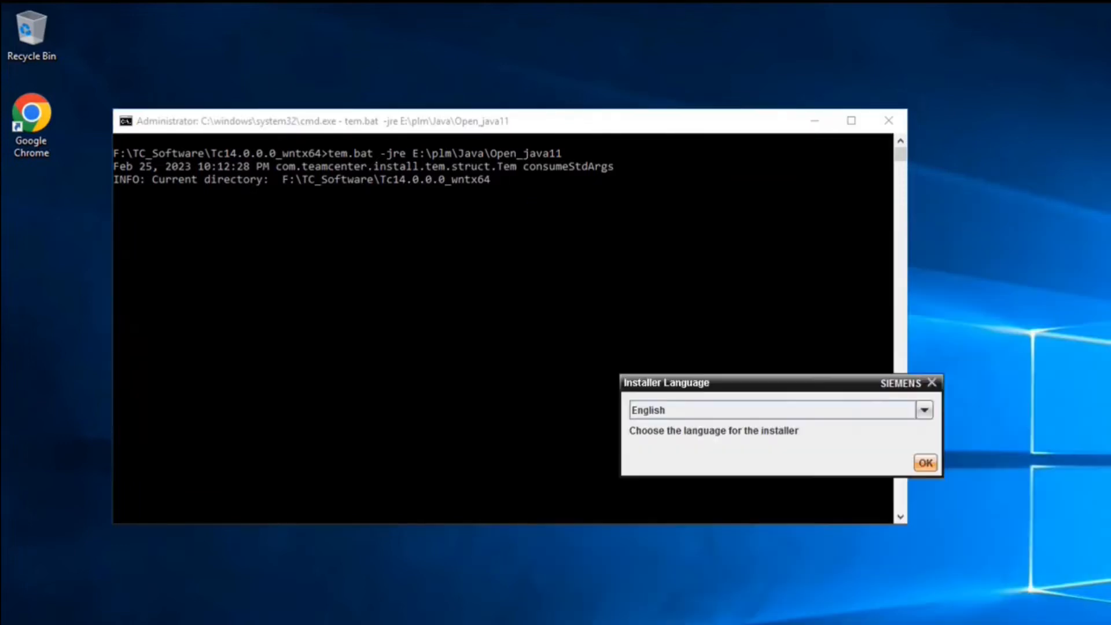
- Accept English, pass the Welcome page, choose Install, then cancel and confirm quitting TEM
{"action": "left_click", "coordinate": [817, 120]}
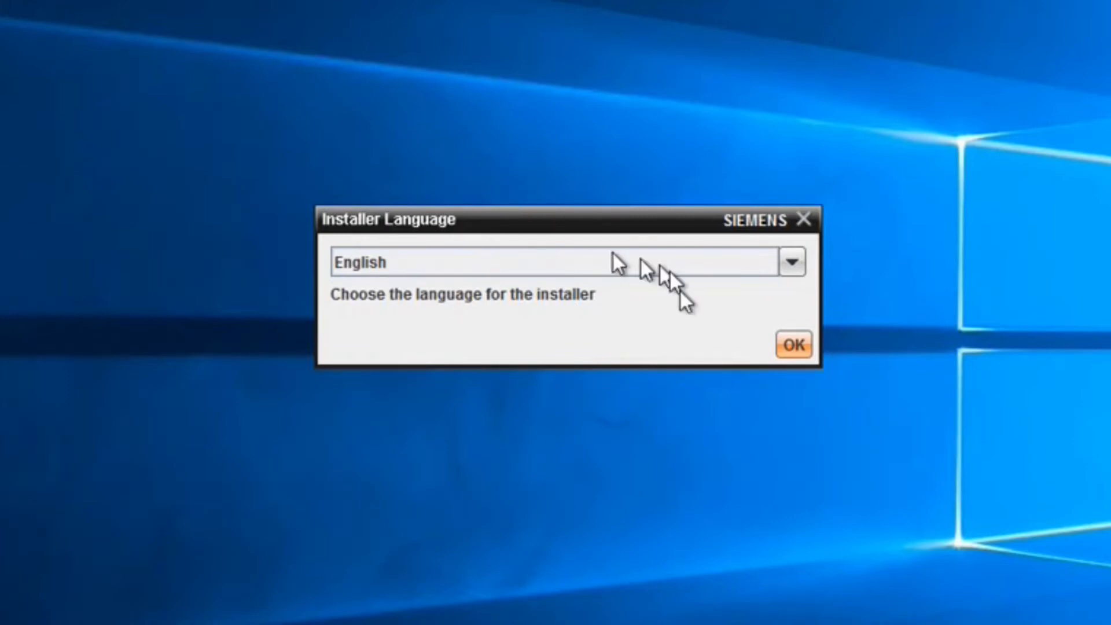
{"action": "left_click", "coordinate": [791, 345]}
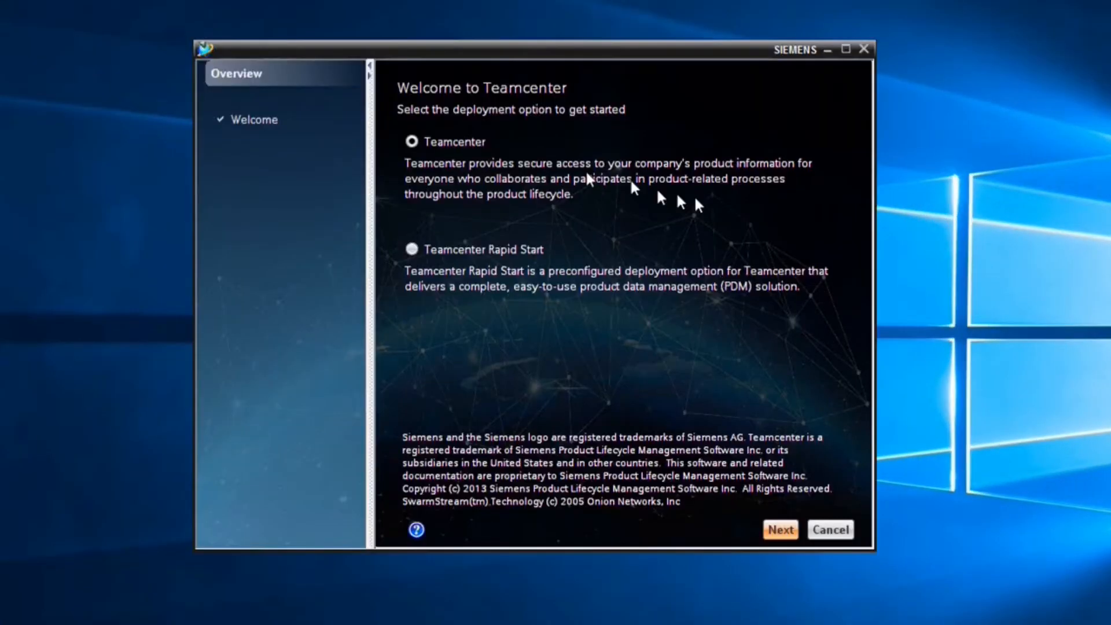
{"action": "left_click", "coordinate": [779, 529]}
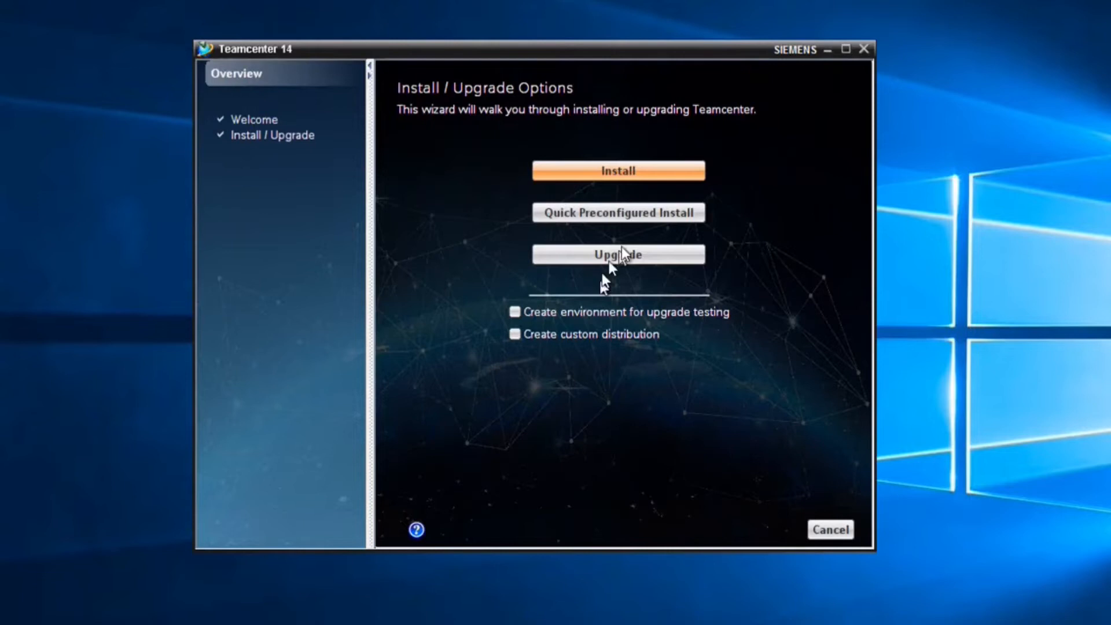
{"action": "left_click", "coordinate": [640, 176]}
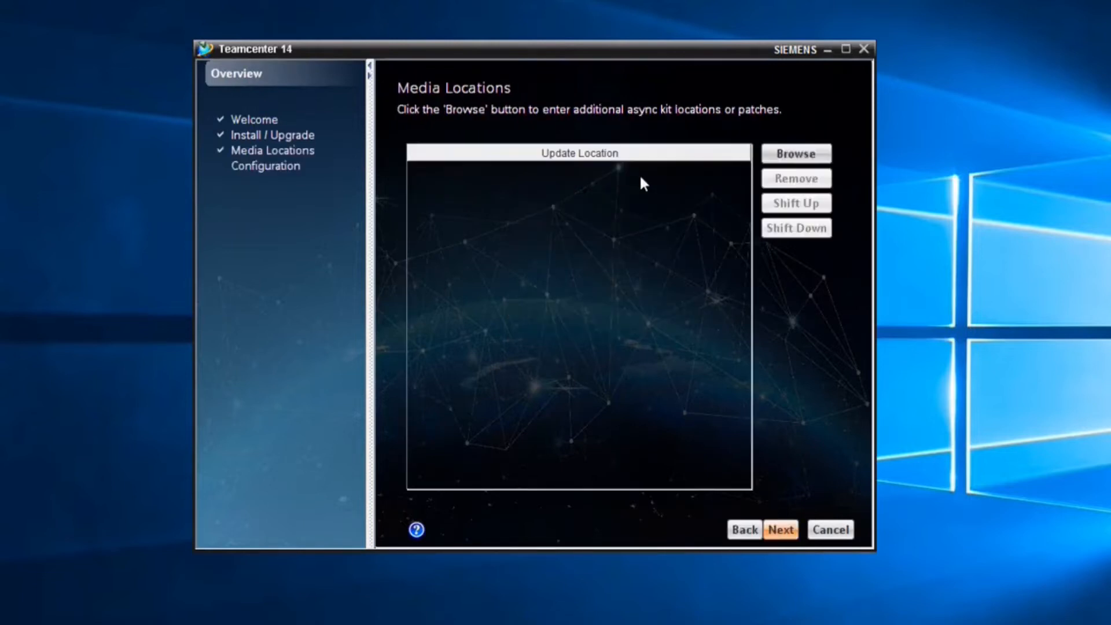
{"action": "left_click", "coordinate": [842, 530]}
{"action": "left_click", "coordinate": [706, 274]}
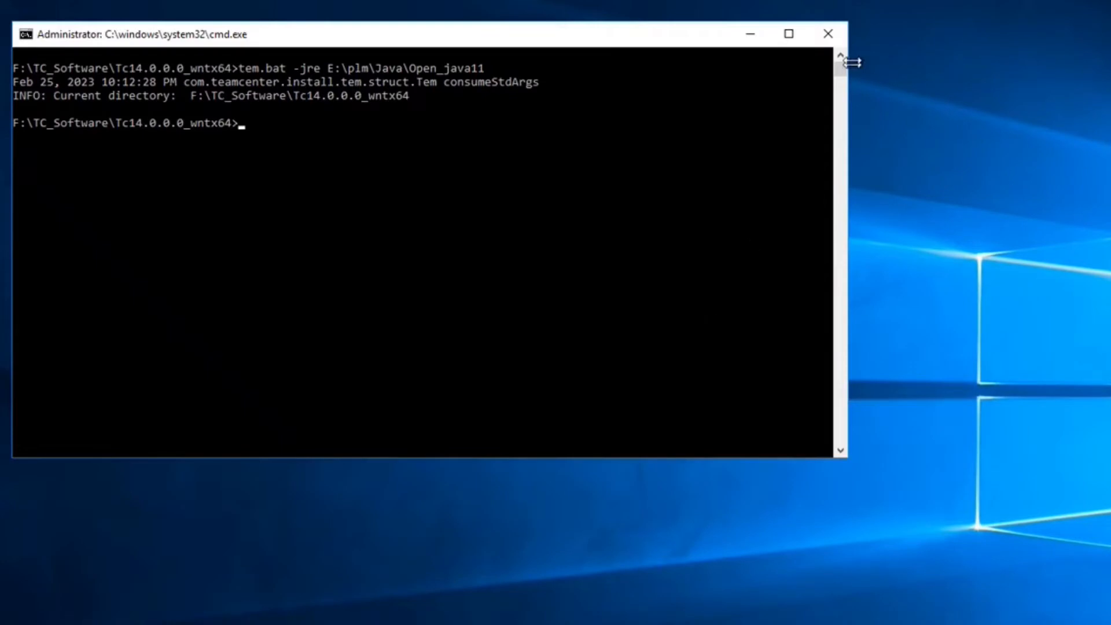
- Open This PC's System Properties and bring up the Environment Variables window
{"action": "left_click", "coordinate": [828, 34]}
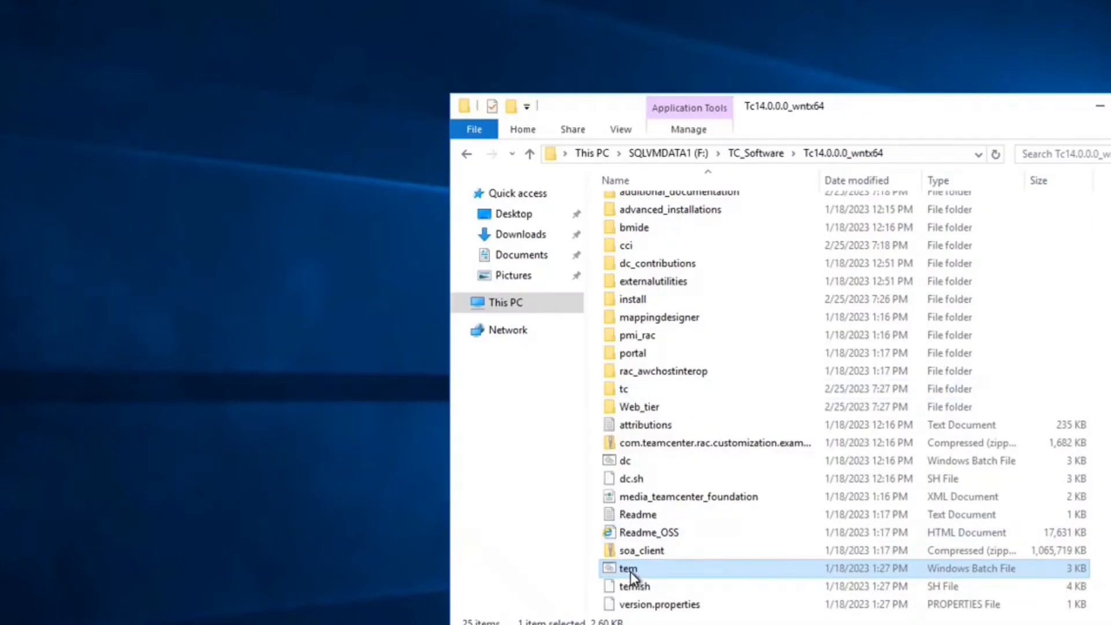
{"action": "right_click", "coordinate": [630, 571]}
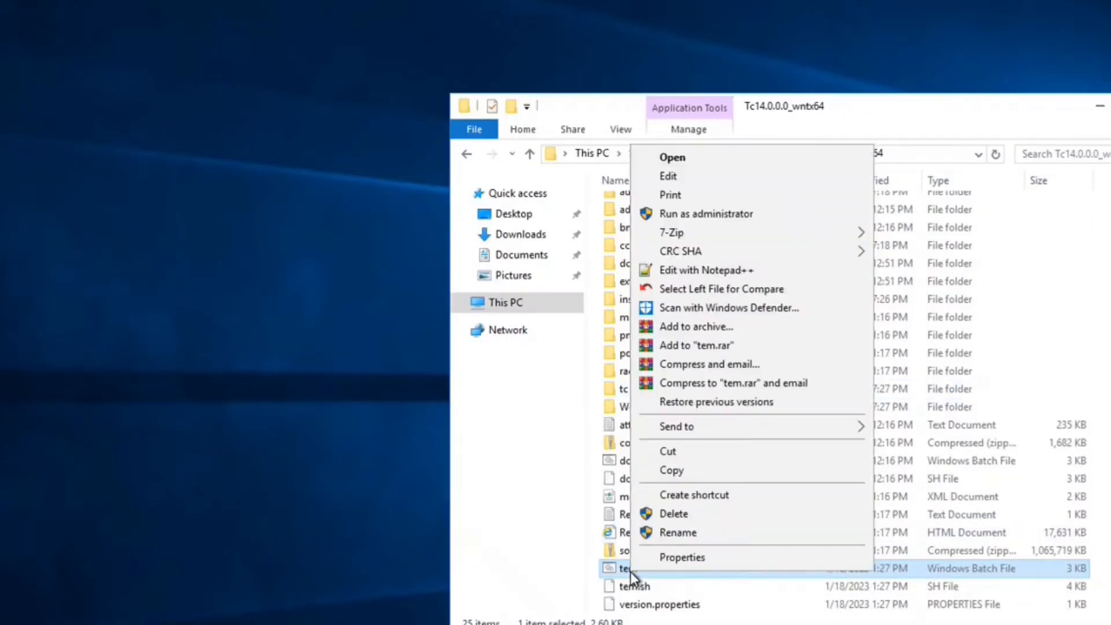
{"action": "right_click", "coordinate": [518, 308]}
{"action": "left_click", "coordinate": [580, 533]}
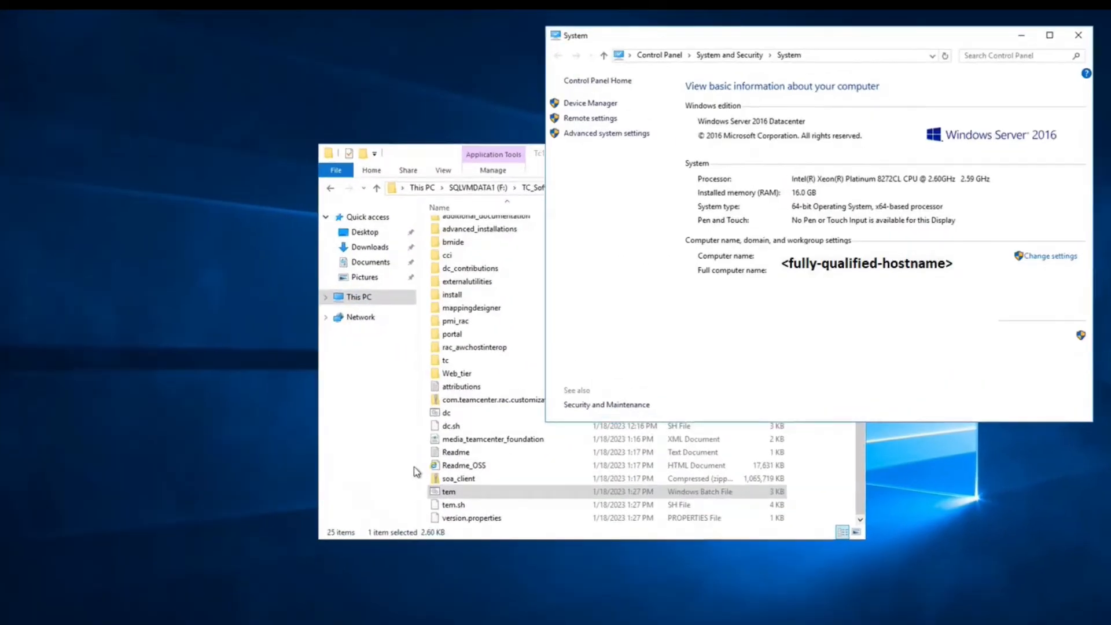
{"action": "left_click", "coordinate": [640, 135]}
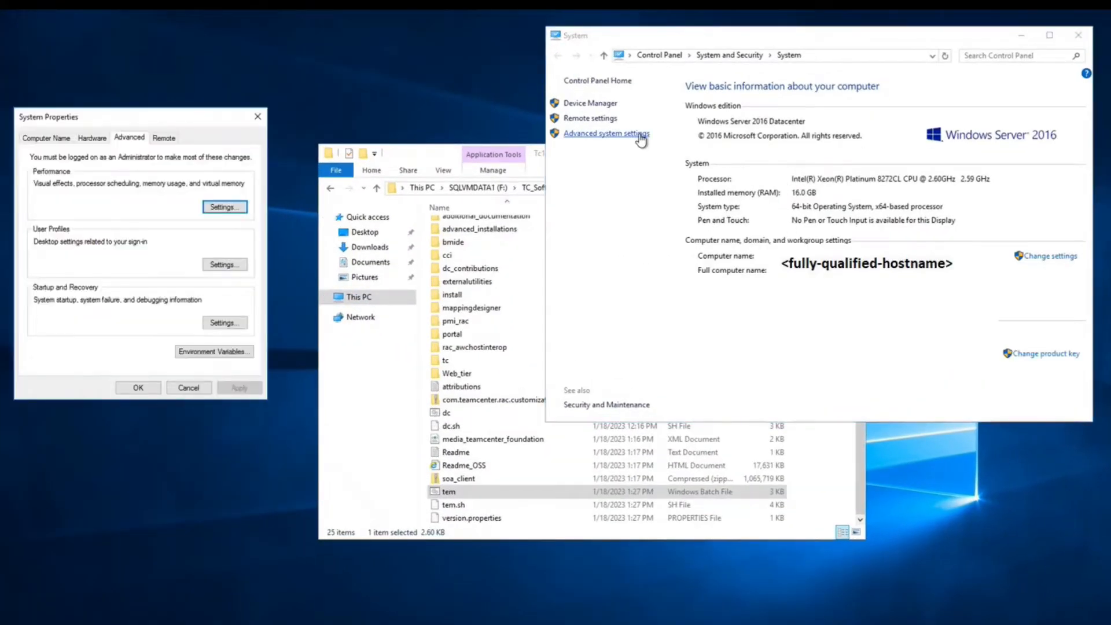
{"action": "left_click_drag", "start_coordinate": [157, 117], "coordinate": [895, 109]}
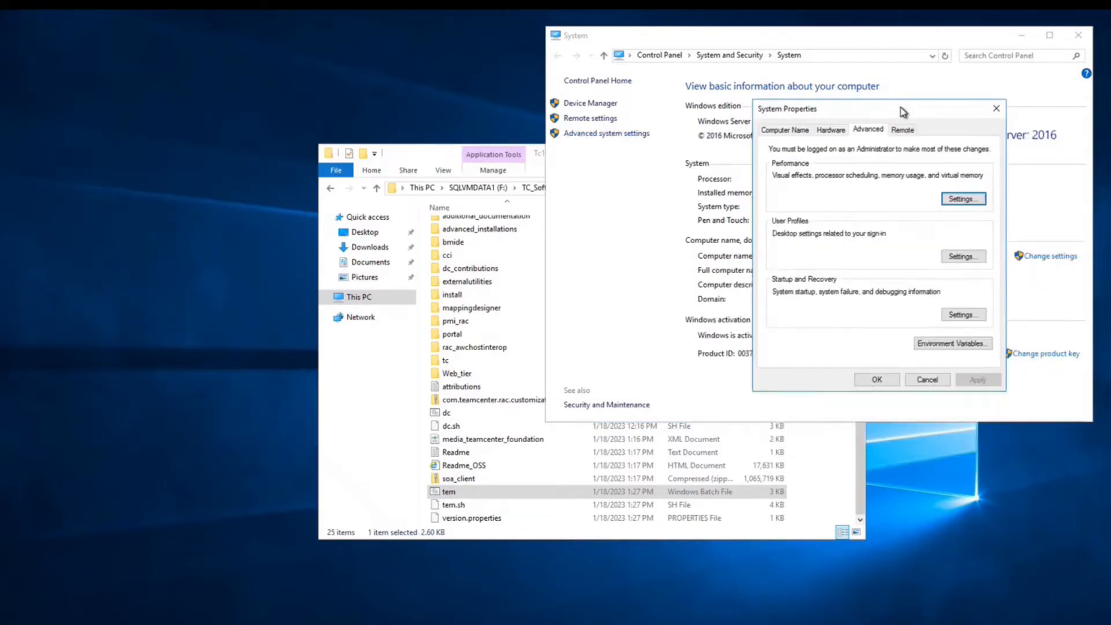
{"action": "left_click", "coordinate": [945, 346]}
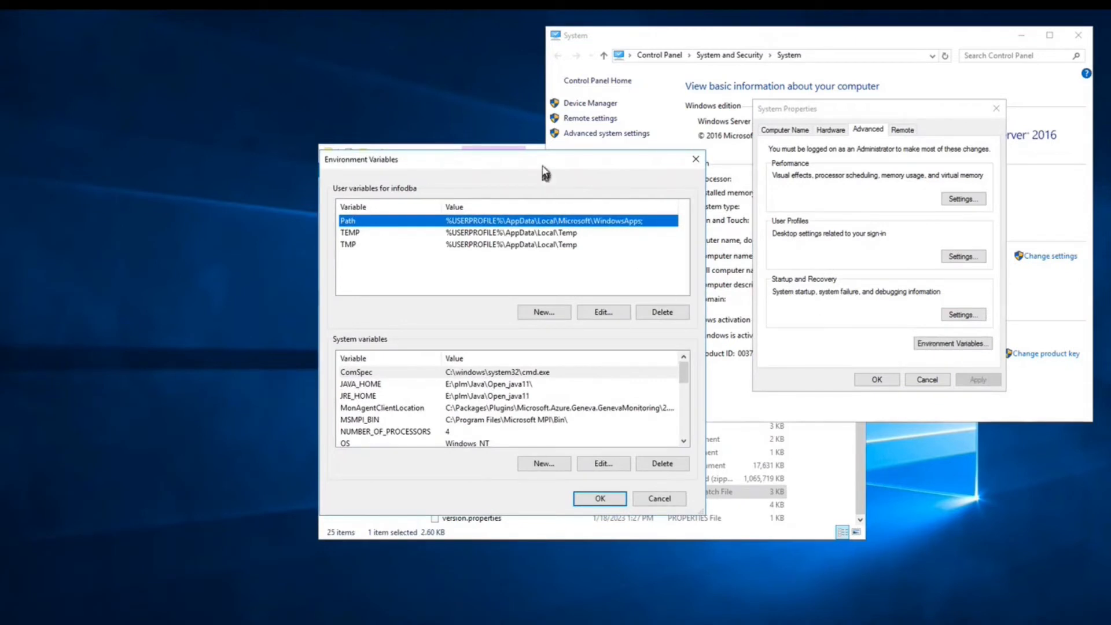
- Check JAVA_HOME, JRE_HOME and Path, which starts with E:\plm\Java\Open_java11\bin, then close the dialogs
{"action": "left_click_drag", "start_coordinate": [544, 164], "coordinate": [913, 62]}
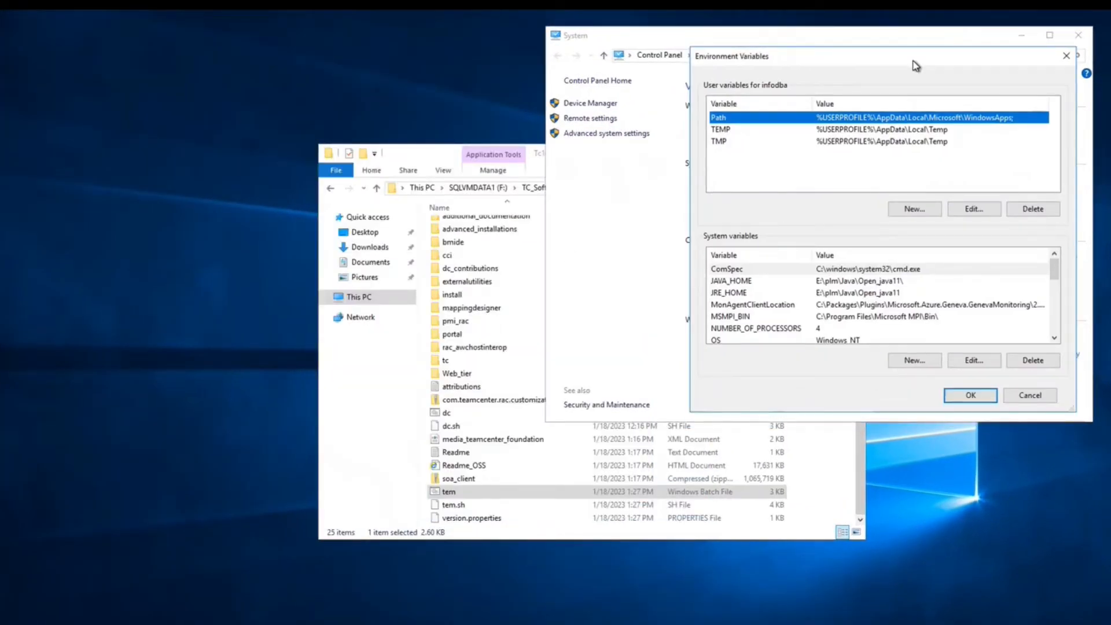
{"action": "left_click", "coordinate": [851, 281]}
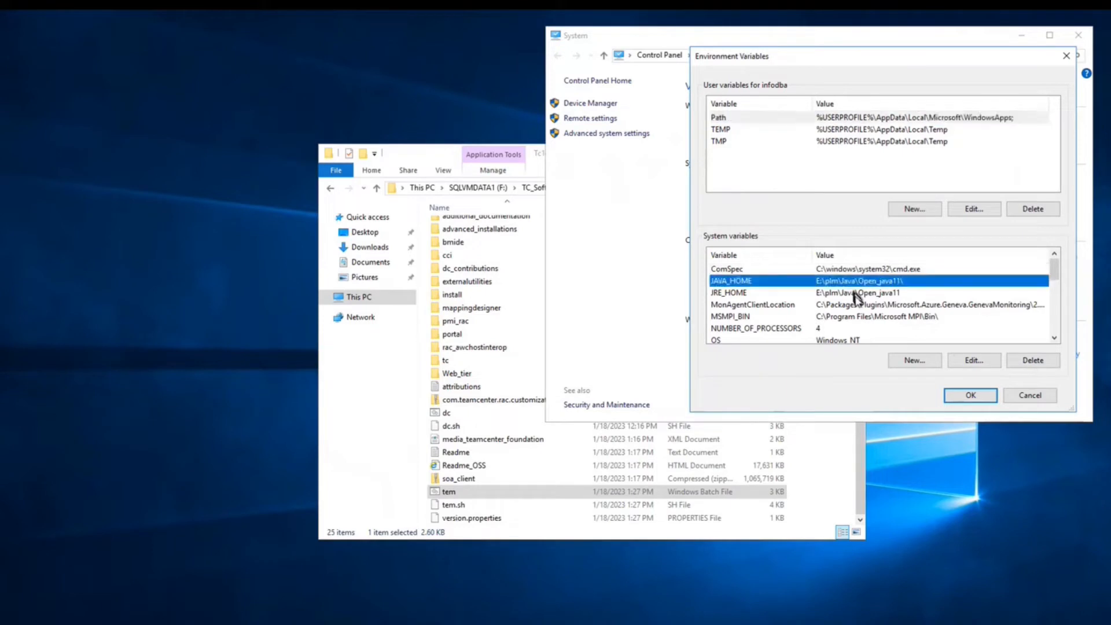
{"action": "left_click", "coordinate": [857, 294]}
{"action": "scroll", "coordinate": [809, 321], "scroll_direction": "down", "scroll_amount": 1}
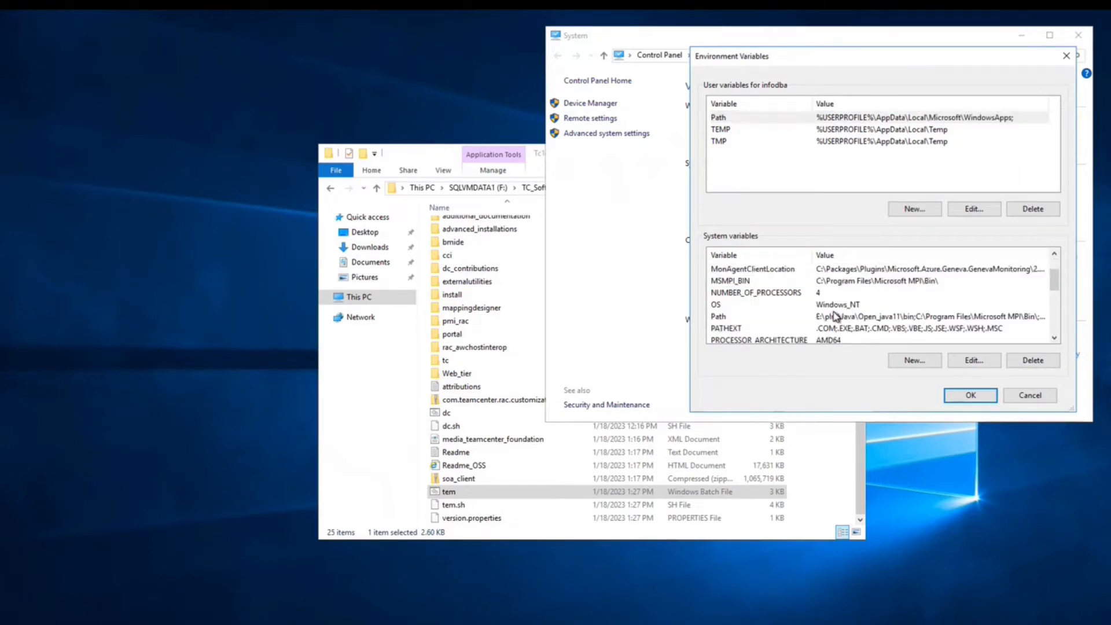
{"action": "left_click", "coordinate": [792, 322]}
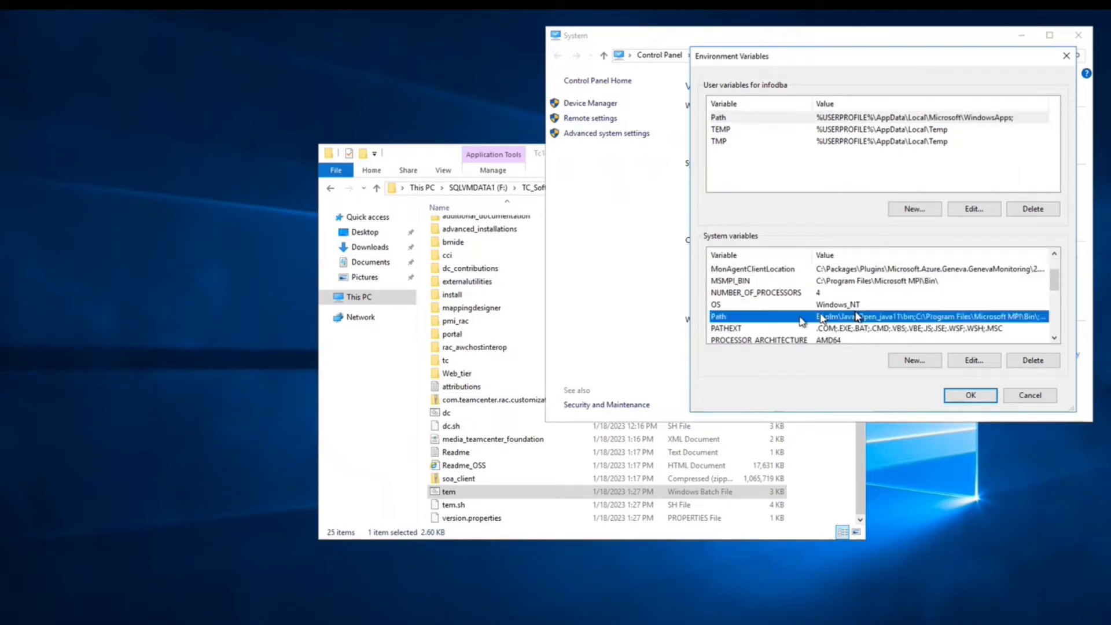
{"action": "double_click", "coordinate": [896, 322]}
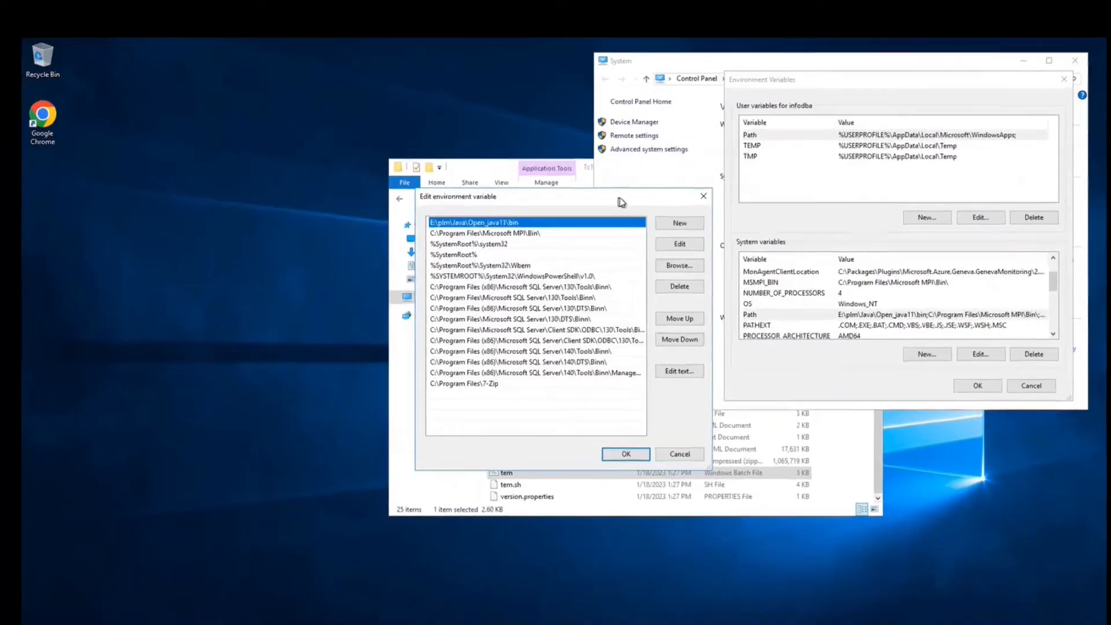
{"action": "left_click_drag", "start_coordinate": [570, 194], "coordinate": [934, 90]}
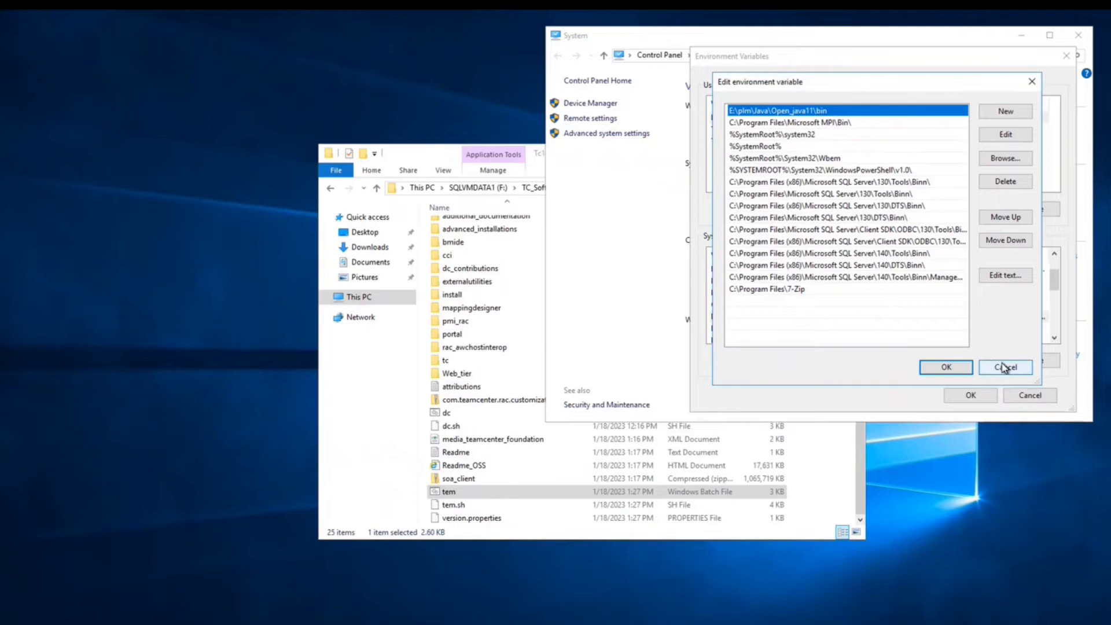
{"action": "left_click", "coordinate": [968, 375]}
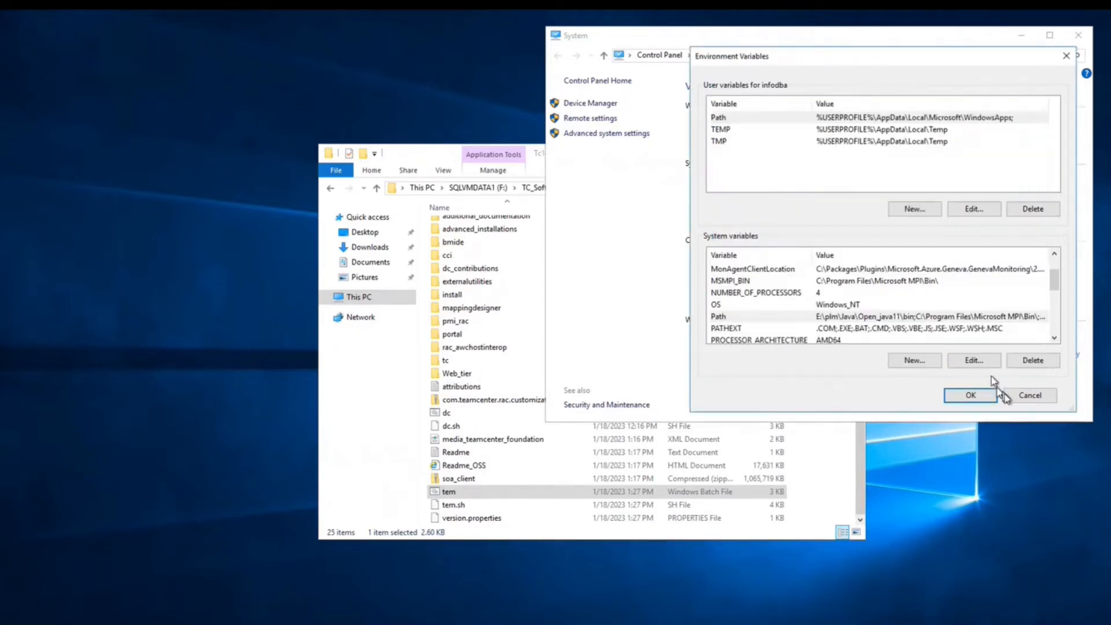
{"action": "left_click", "coordinate": [1013, 396]}
{"action": "left_click", "coordinate": [924, 379]}
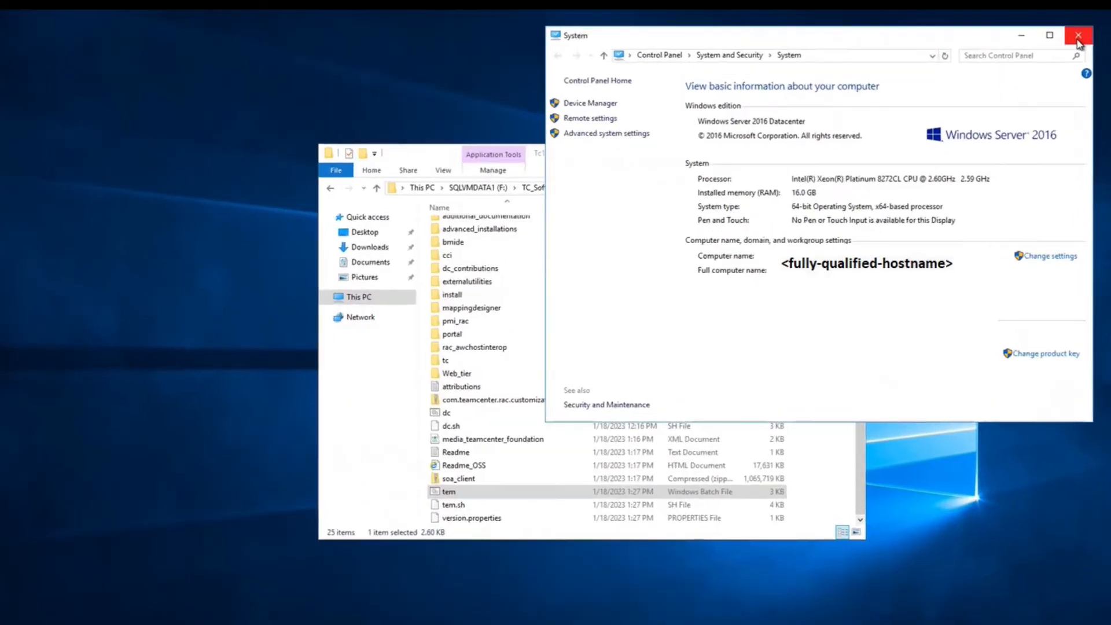
- Run the base-media tem as administrator, go through English, Welcome and Install, then quit it
{"action": "left_click", "coordinate": [1077, 36]}
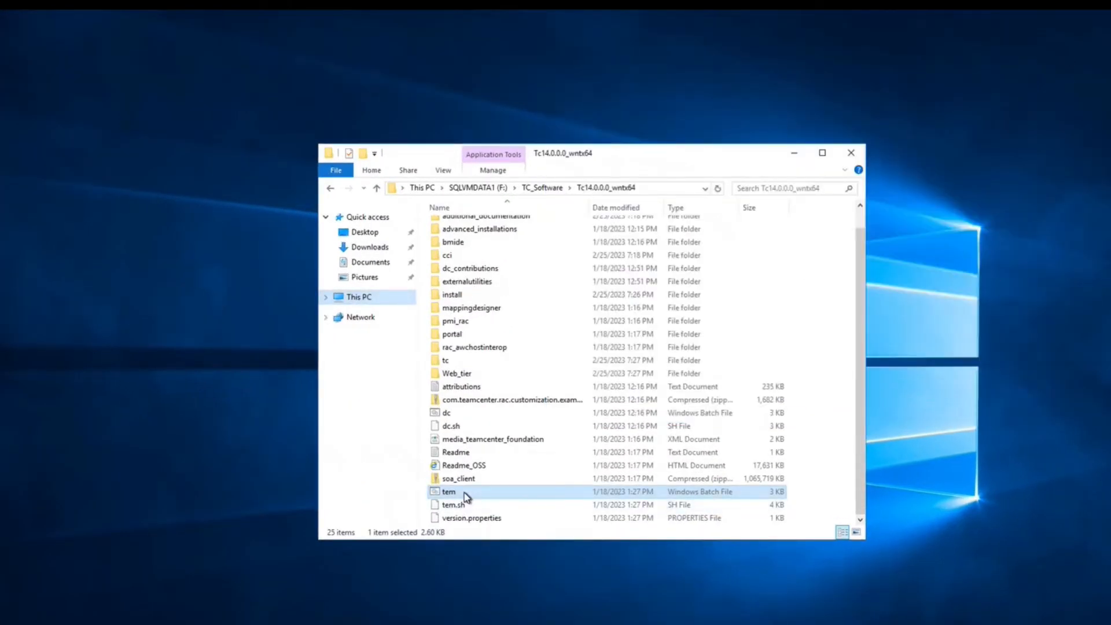
{"action": "right_click", "coordinate": [463, 492]}
{"action": "left_click", "coordinate": [517, 231]}
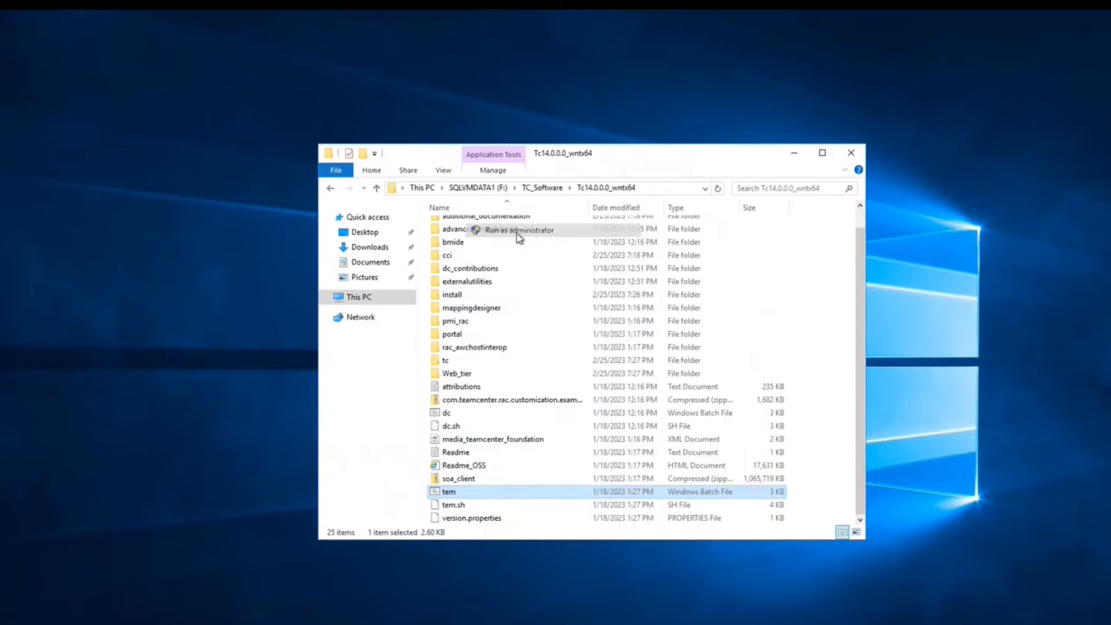
{"action": "left_click", "coordinate": [795, 154]}
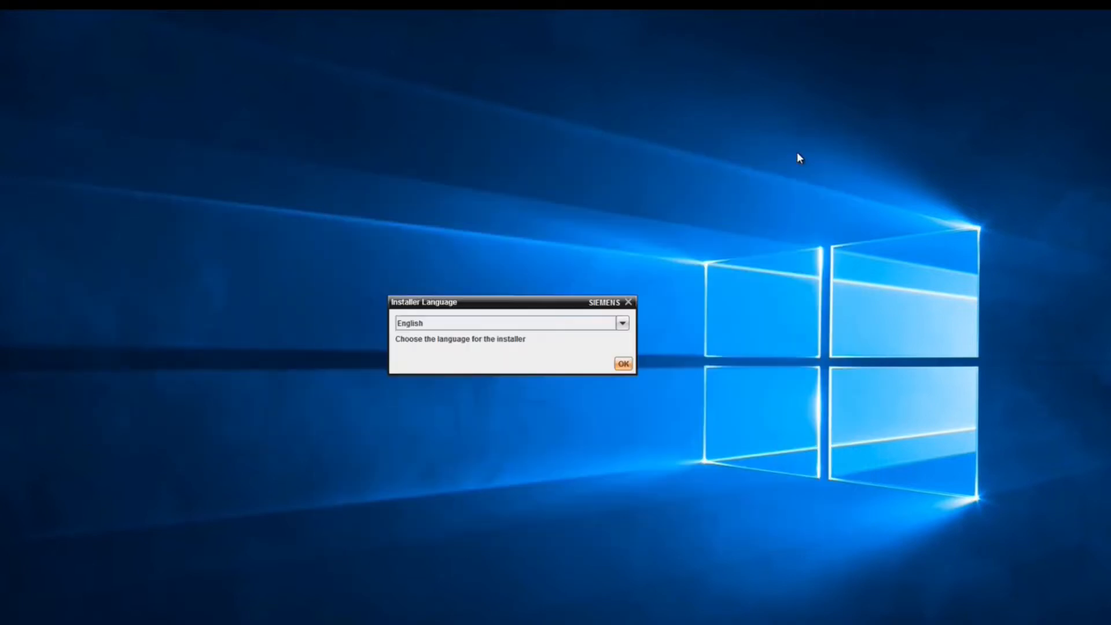
{"action": "left_click", "coordinate": [624, 364]}
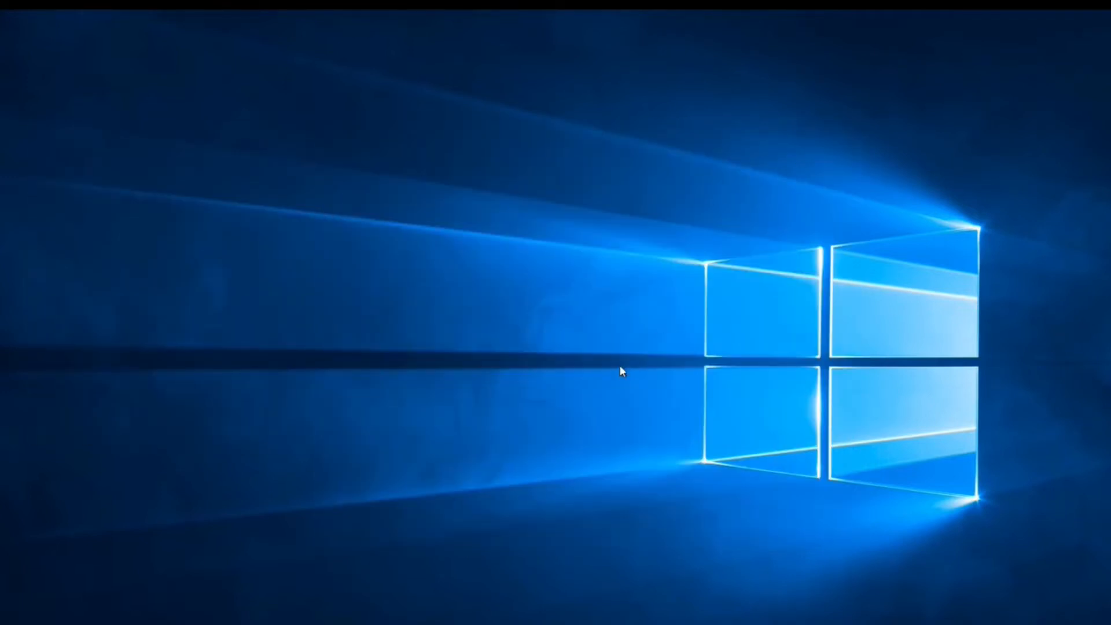
{"action": "left_click", "coordinate": [693, 506]}
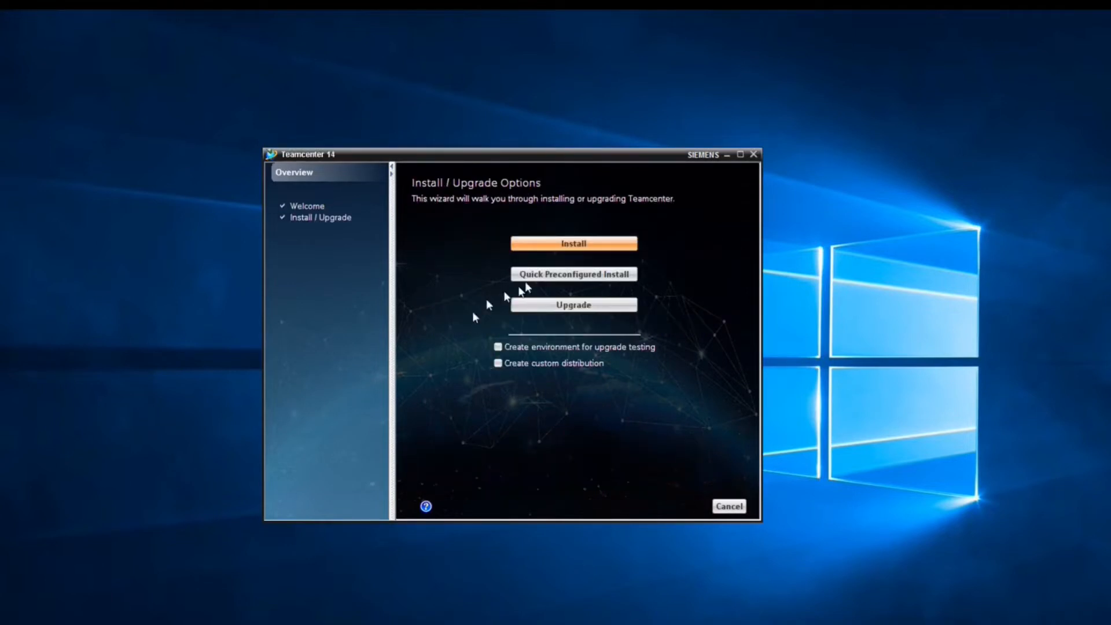
{"action": "left_click", "coordinate": [574, 243]}
{"action": "left_click", "coordinate": [729, 506]}
{"action": "left_click", "coordinate": [641, 317]}
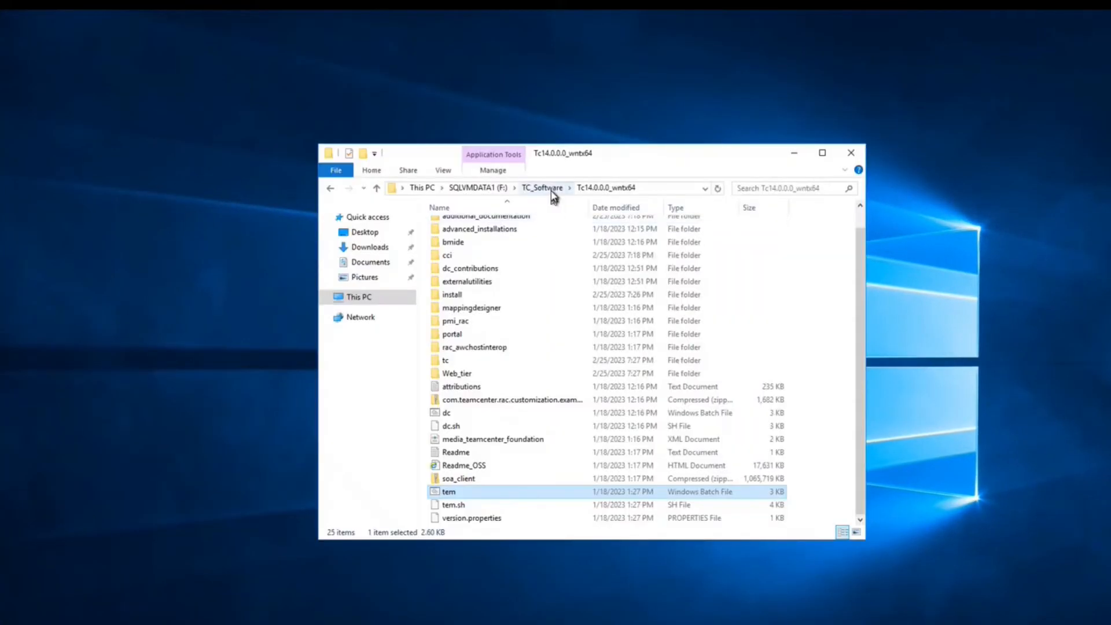
- Run tem from F:\TC_Software\Tc14.2.0.0_wntx64\wntx64 as administrator
{"action": "left_click", "coordinate": [542, 188]}
{"action": "double_click", "coordinate": [480, 265]}
{"action": "double_click", "coordinate": [461, 229]}
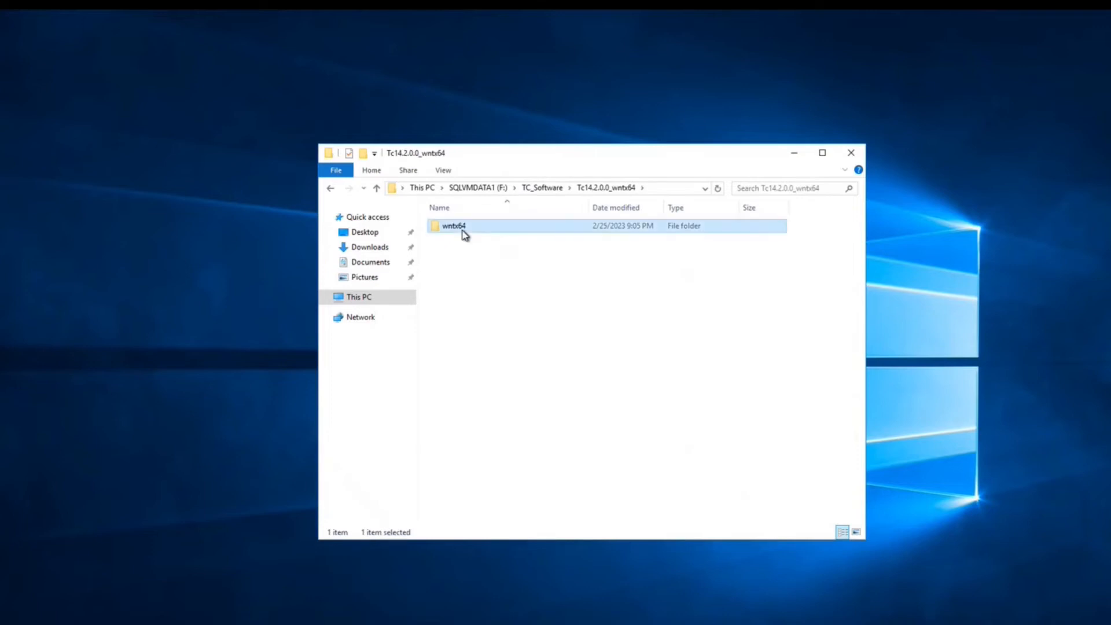
{"action": "left_click", "coordinate": [449, 450]}
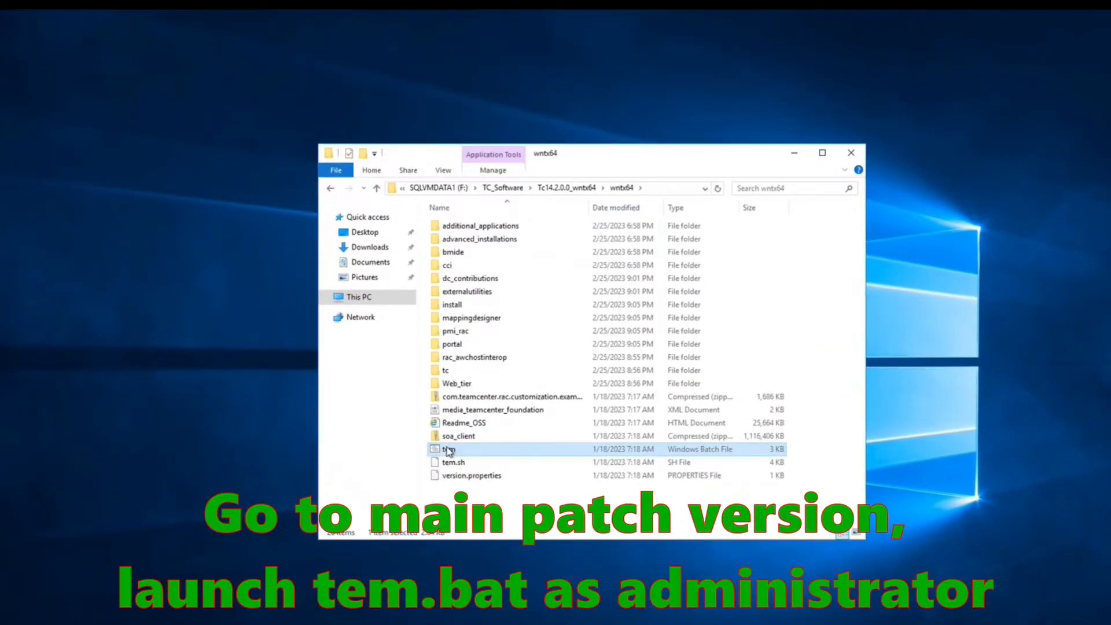
{"action": "right_click", "coordinate": [448, 450]}
{"action": "left_click", "coordinate": [504, 184]}
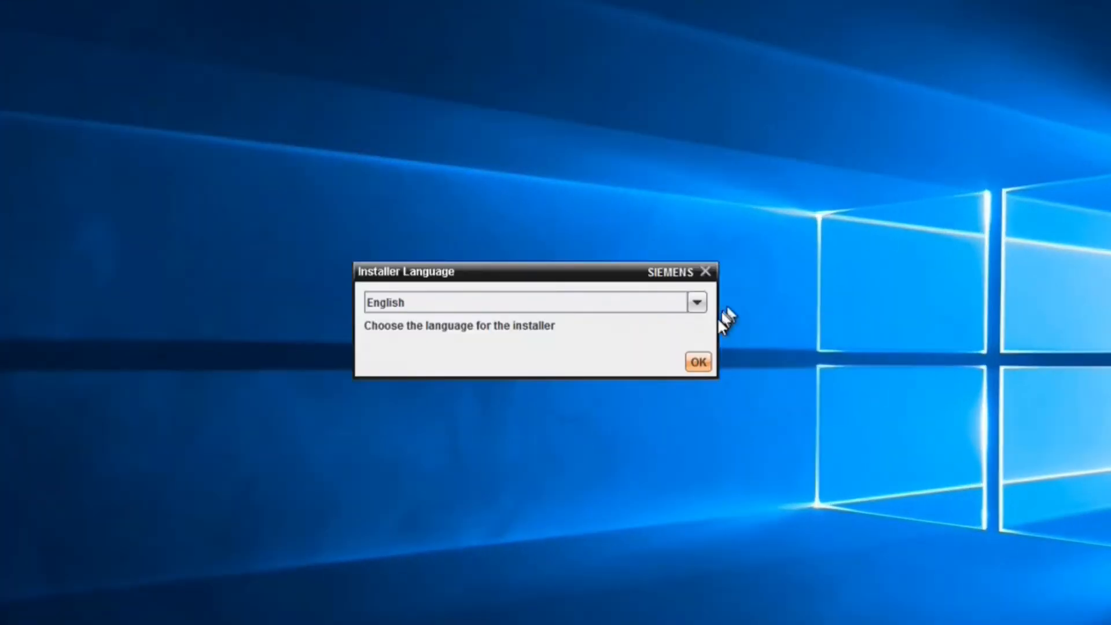
- Accept English as the installer language
{"action": "left_click", "coordinate": [696, 364]}
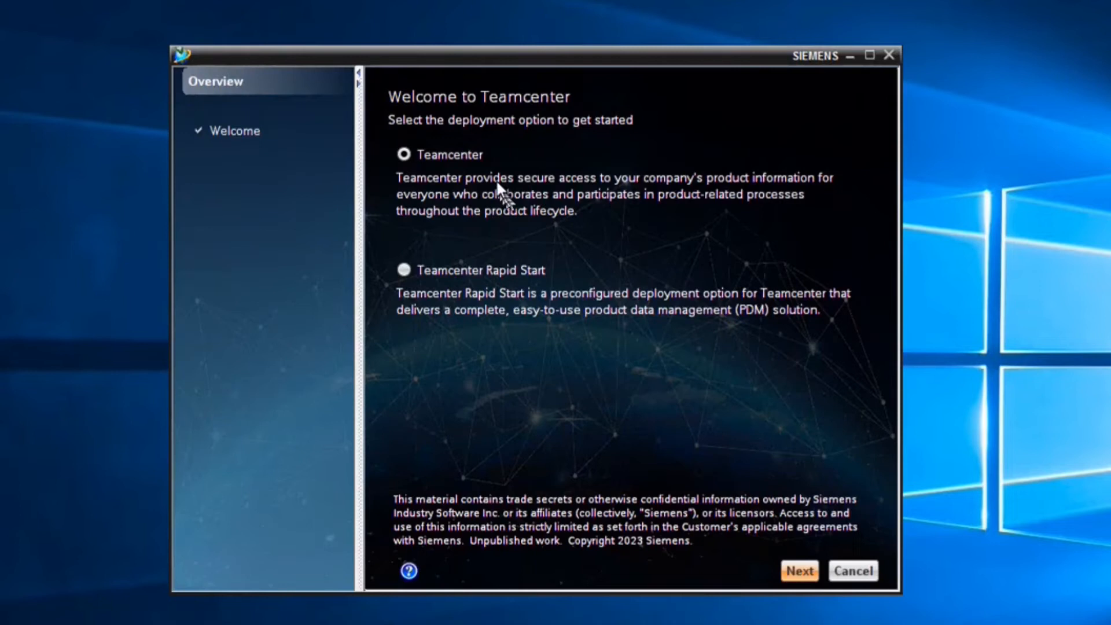
{"action": "left_click", "coordinate": [466, 156]}
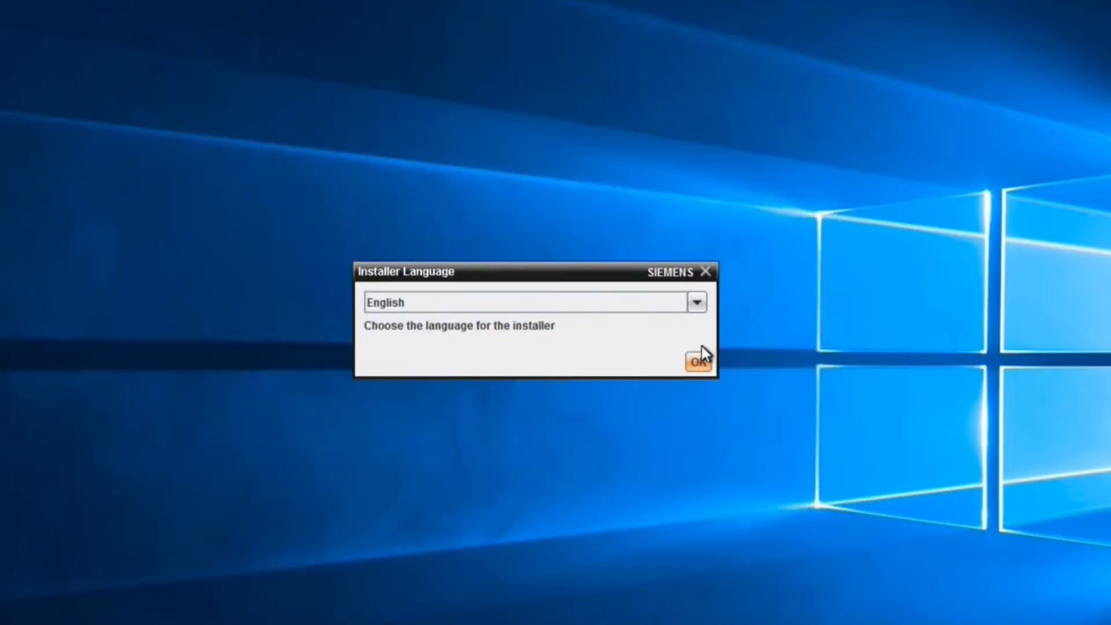
{"action": "left_click", "coordinate": [697, 363]}
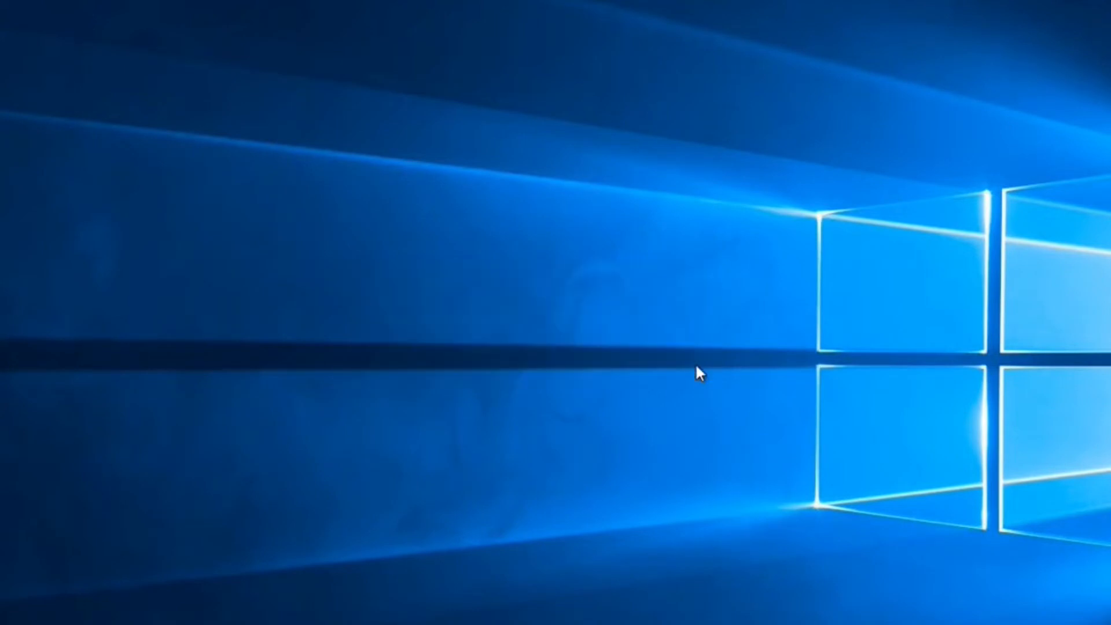
- Select the Teamcenter option on the Welcome page and continue to Install / Upgrade Options
{"action": "left_click", "coordinate": [466, 156]}
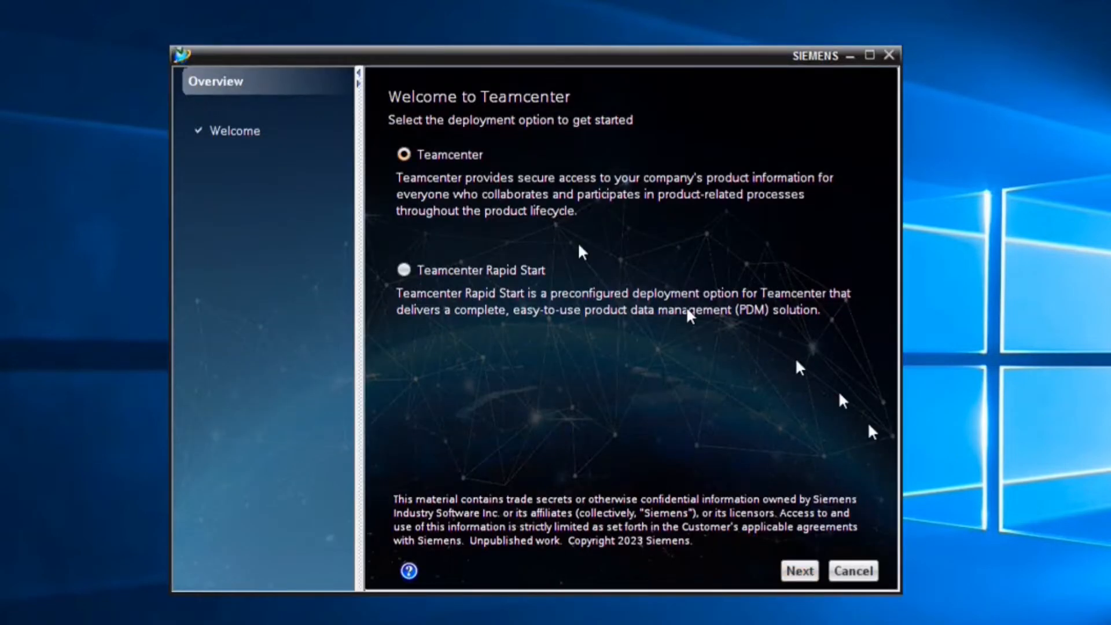
{"action": "left_click", "coordinate": [799, 570]}
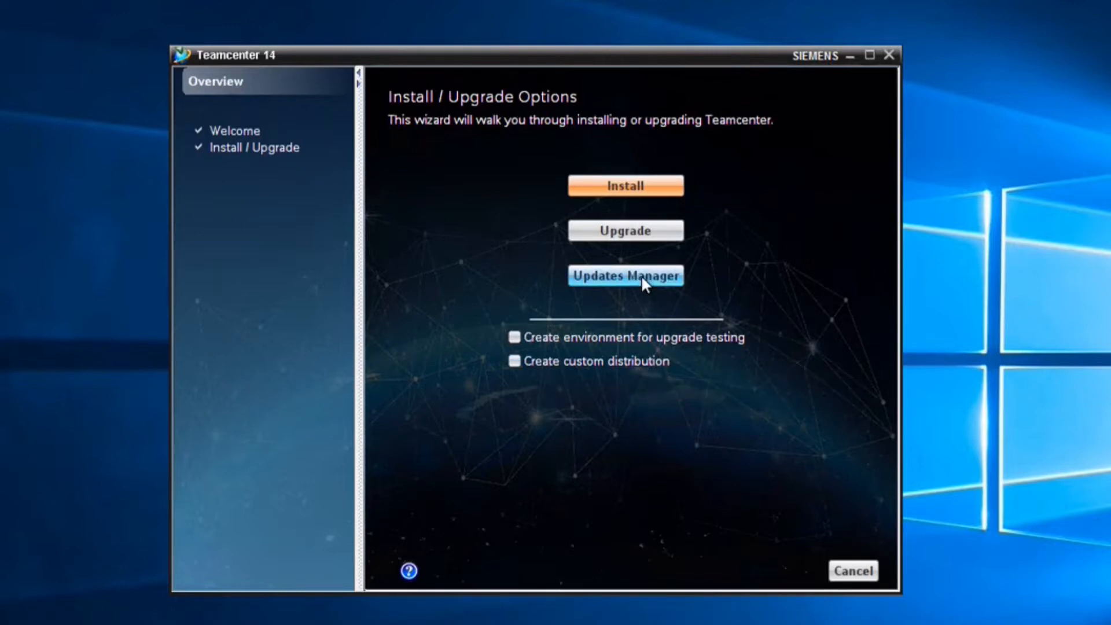
- Choose Install to start a new Teamcenter installation
{"action": "left_click", "coordinate": [649, 194]}
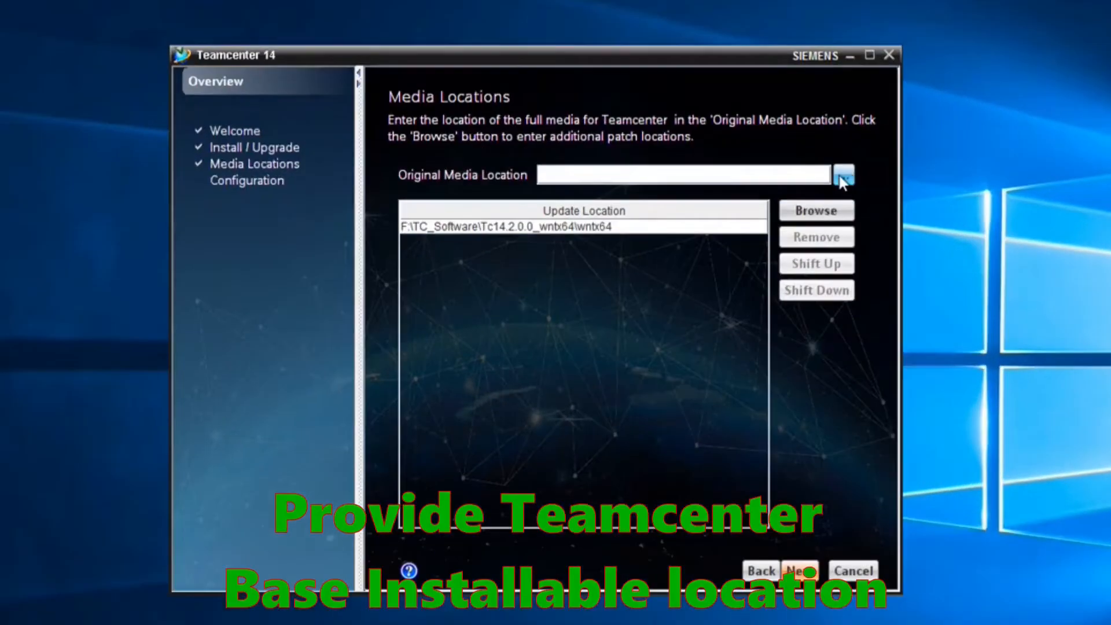
- Browse to F:\TC_Software\Tc14.0.0.0_wntx64 and set it as the Original Media Location
{"action": "left_click", "coordinate": [843, 177]}
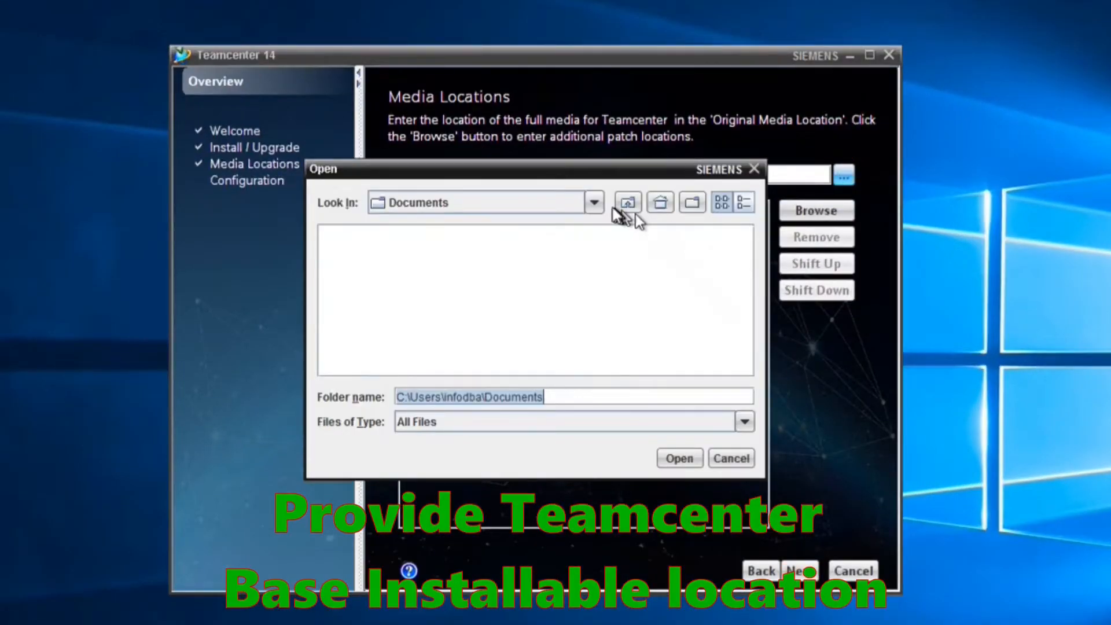
{"action": "left_click", "coordinate": [594, 203]}
{"action": "left_click", "coordinate": [467, 293]}
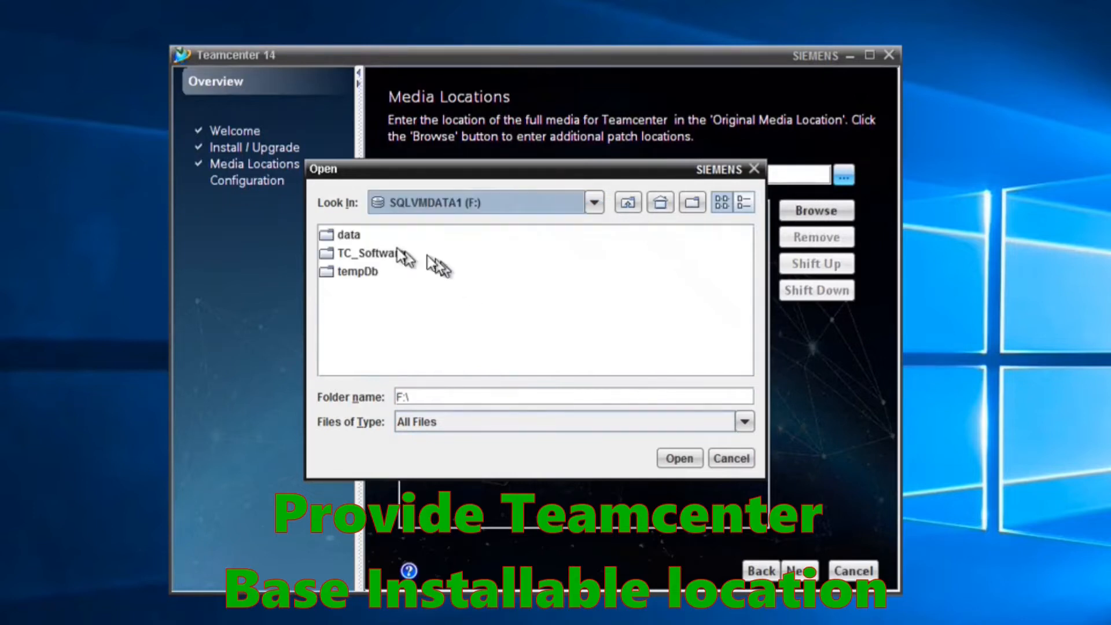
{"action": "double_click", "coordinate": [363, 252]}
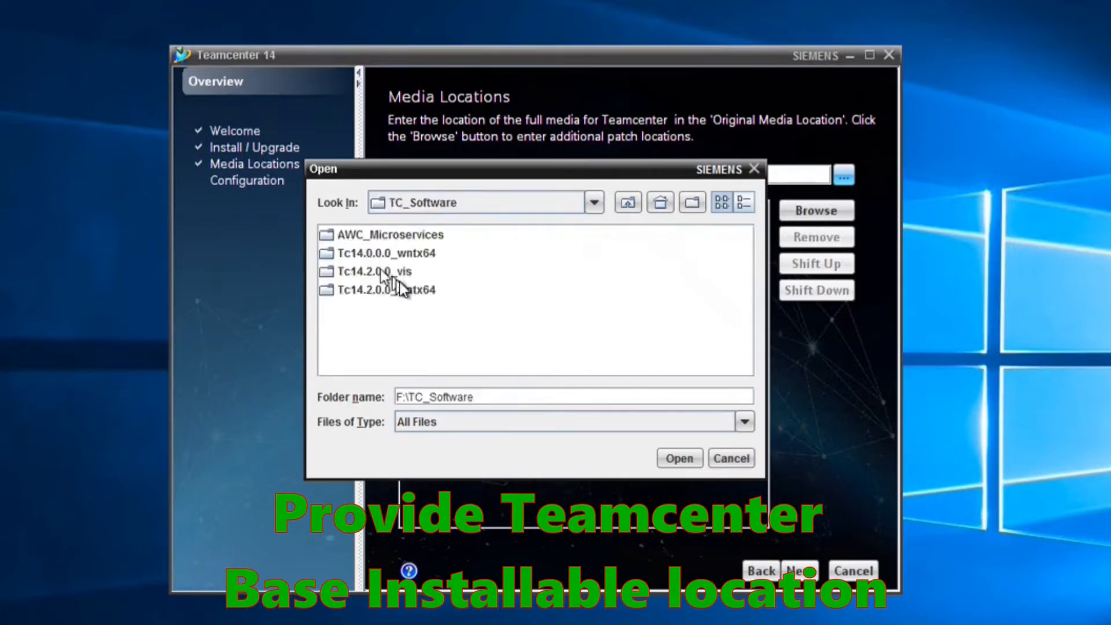
{"action": "double_click", "coordinate": [412, 258]}
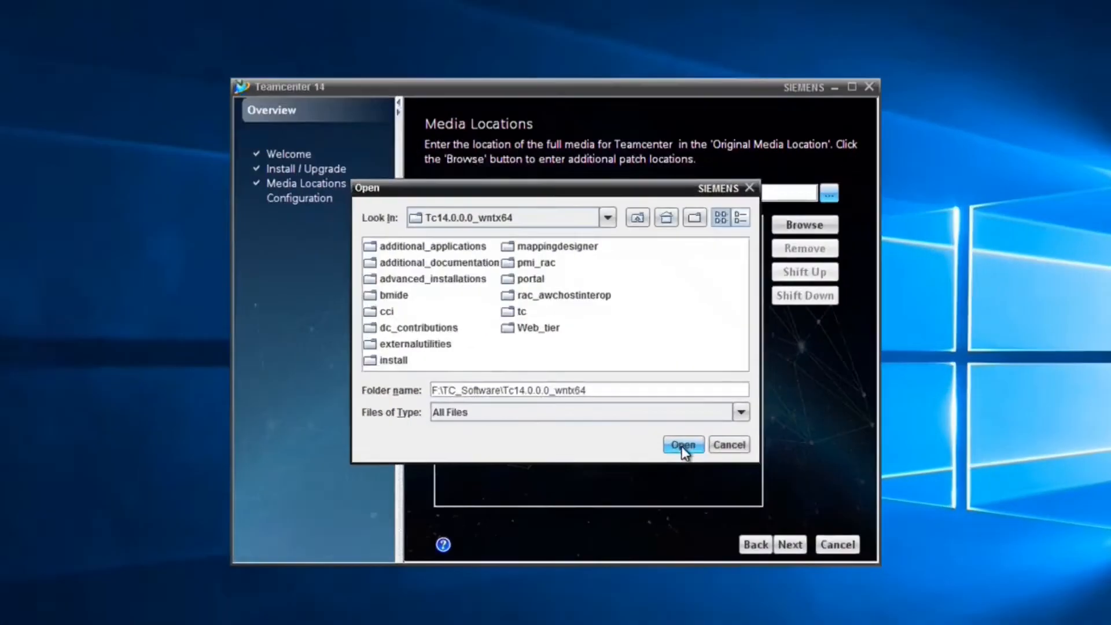
{"action": "left_click", "coordinate": [681, 457]}
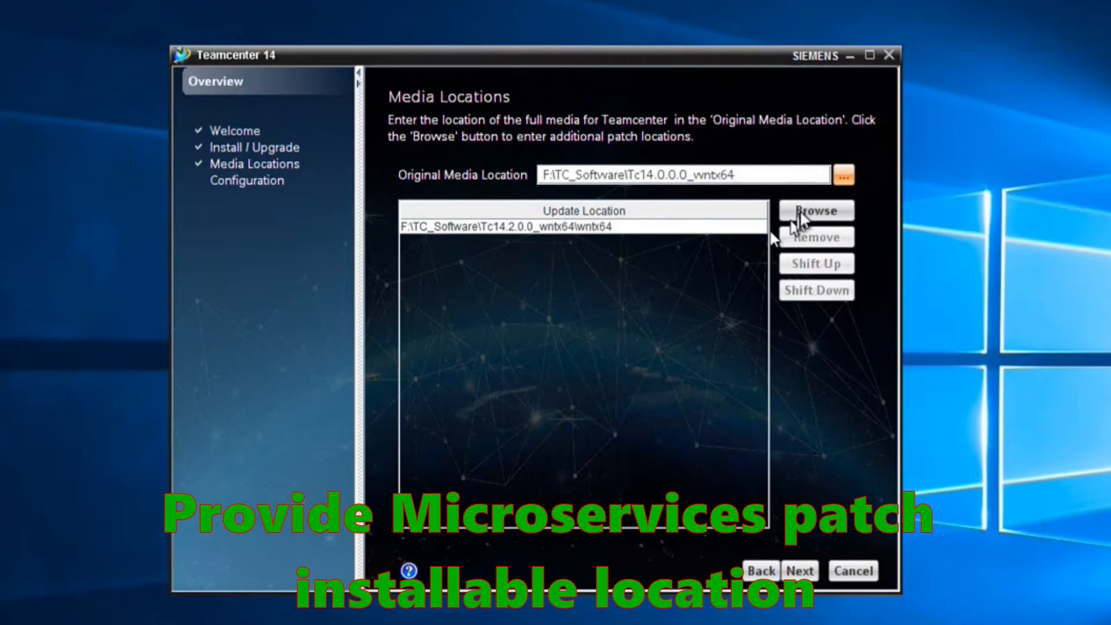
- Add F:\TC_Software\AWC_Microservices\TcMicroserviceFramework6.2.0_wntx64 as an update location
{"action": "left_click", "coordinate": [810, 211]}
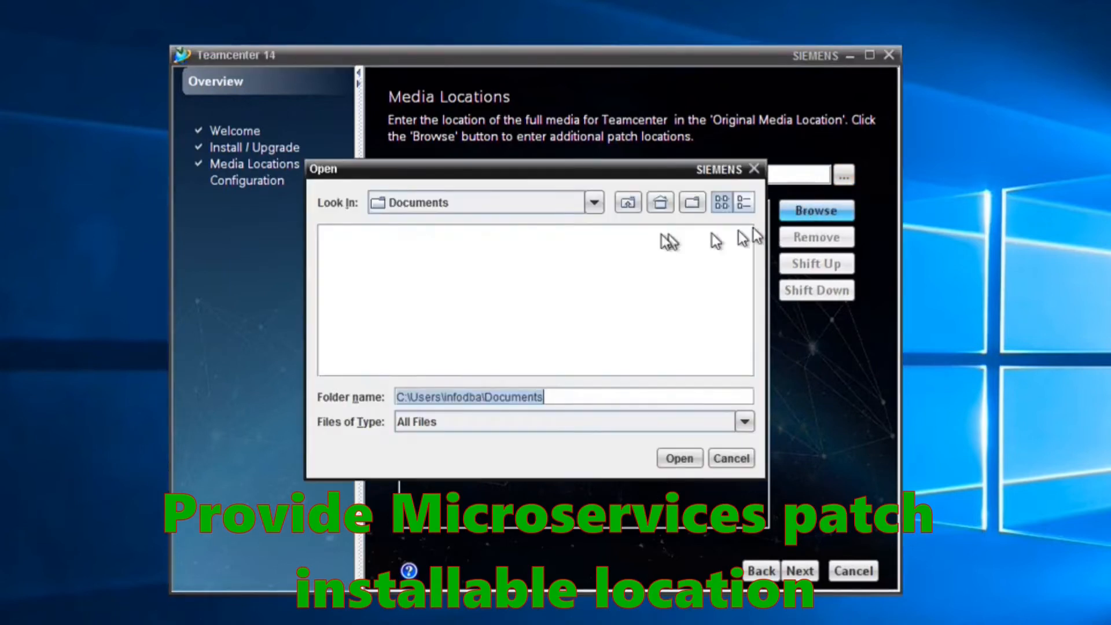
{"action": "left_click", "coordinate": [596, 203]}
{"action": "left_click", "coordinate": [471, 289]}
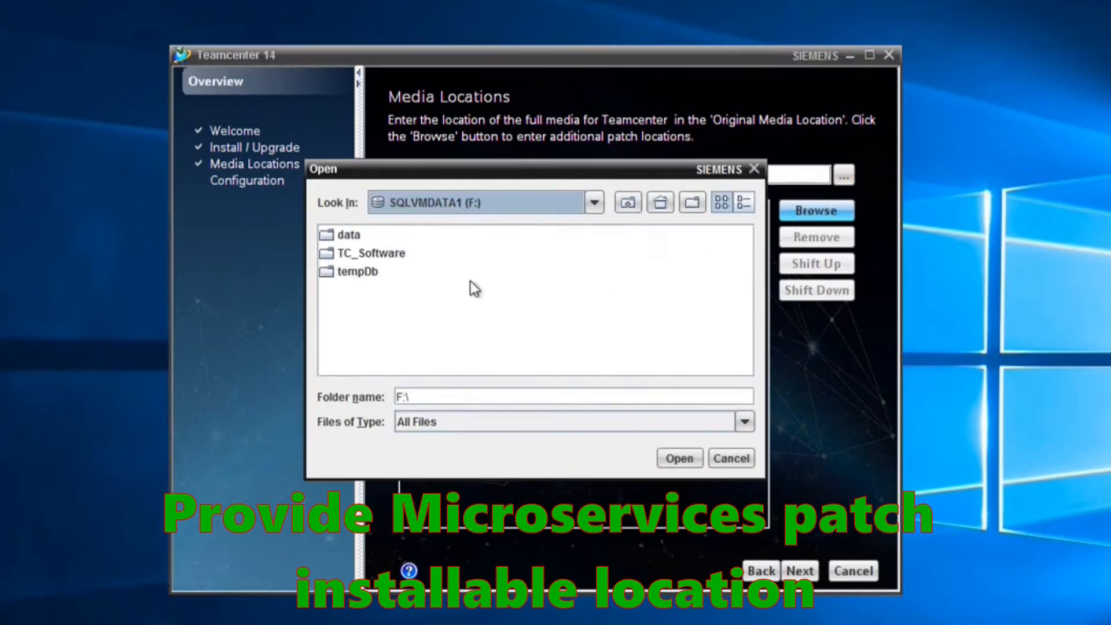
{"action": "double_click", "coordinate": [351, 254]}
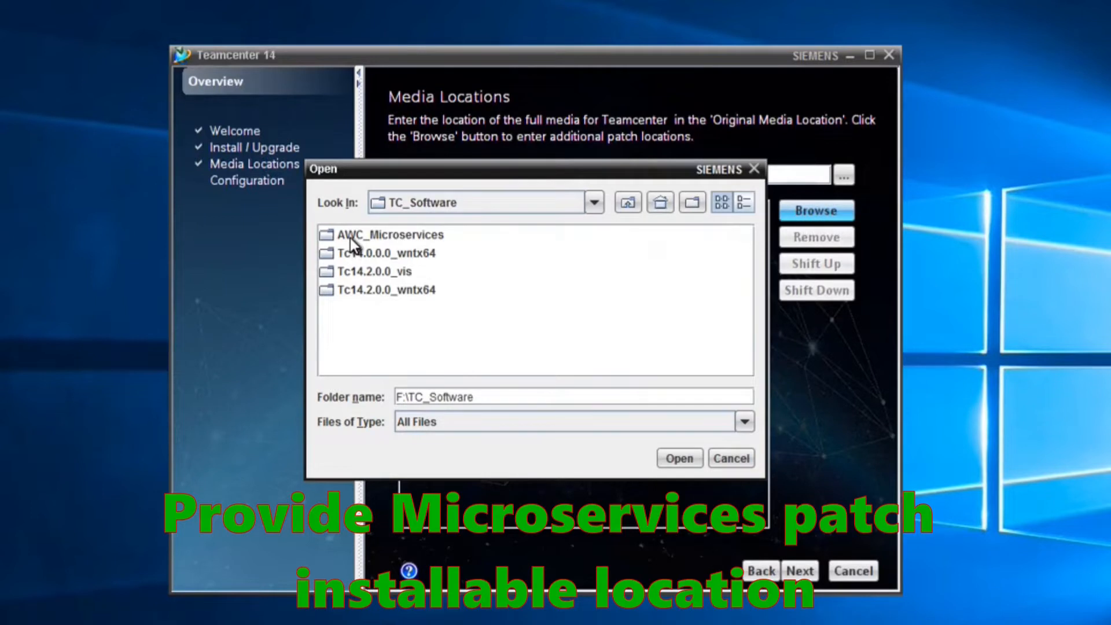
{"action": "double_click", "coordinate": [350, 236]}
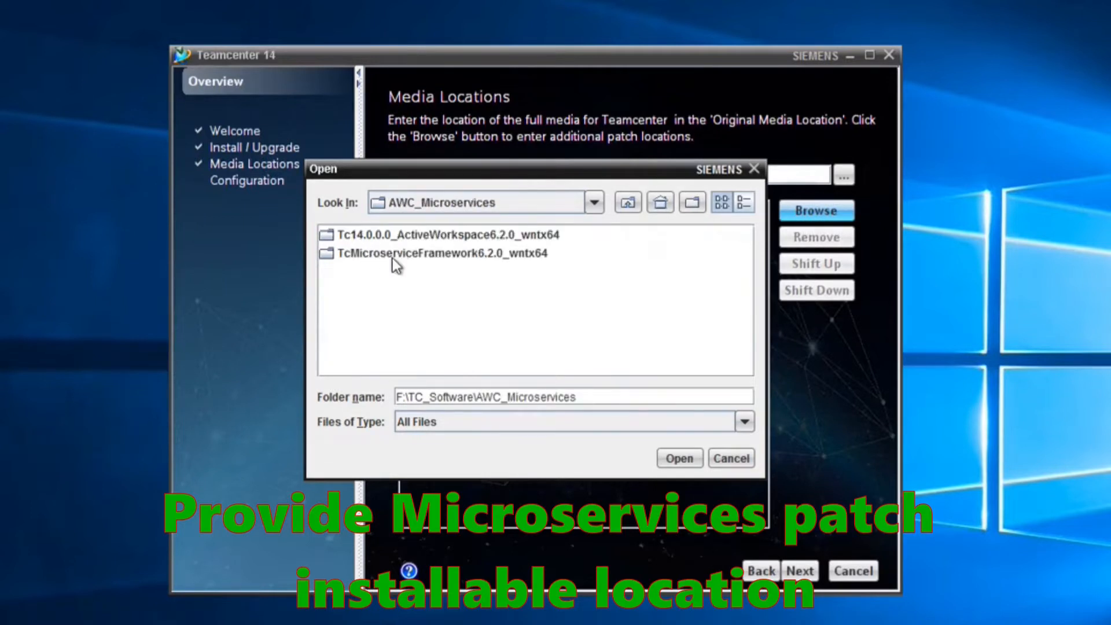
{"action": "double_click", "coordinate": [420, 256]}
{"action": "left_click", "coordinate": [678, 457]}
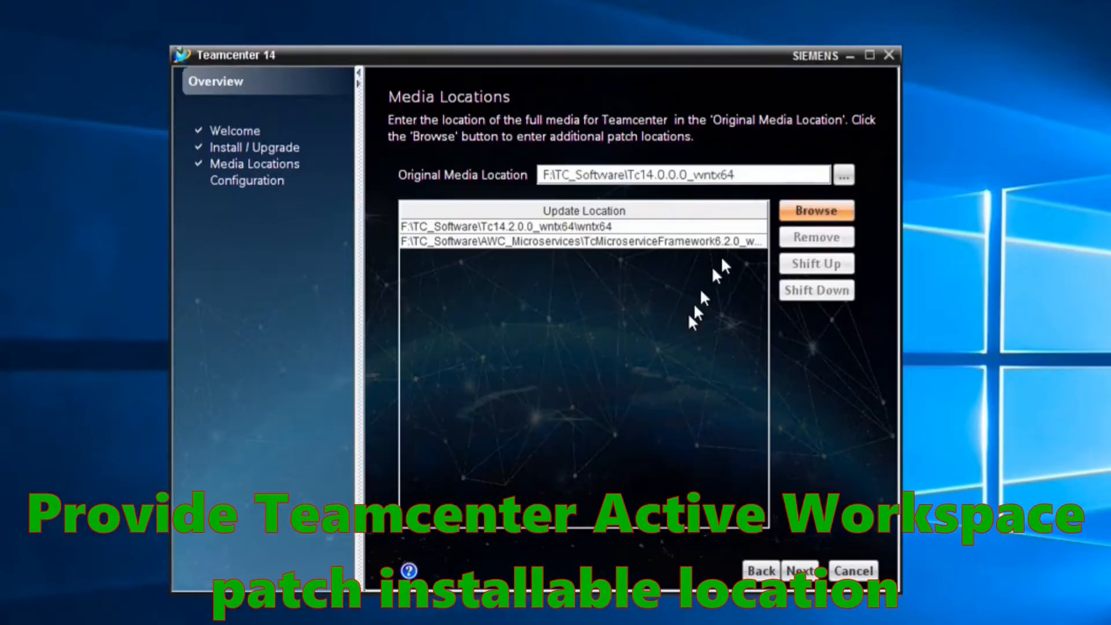
- Add Tc14.0.0.0_ActiveWorkspace6.2.0_wntx64\wntx64 as an update location and proceed past Media Locations
{"action": "left_click", "coordinate": [788, 213]}
{"action": "double_click", "coordinate": [508, 230]}
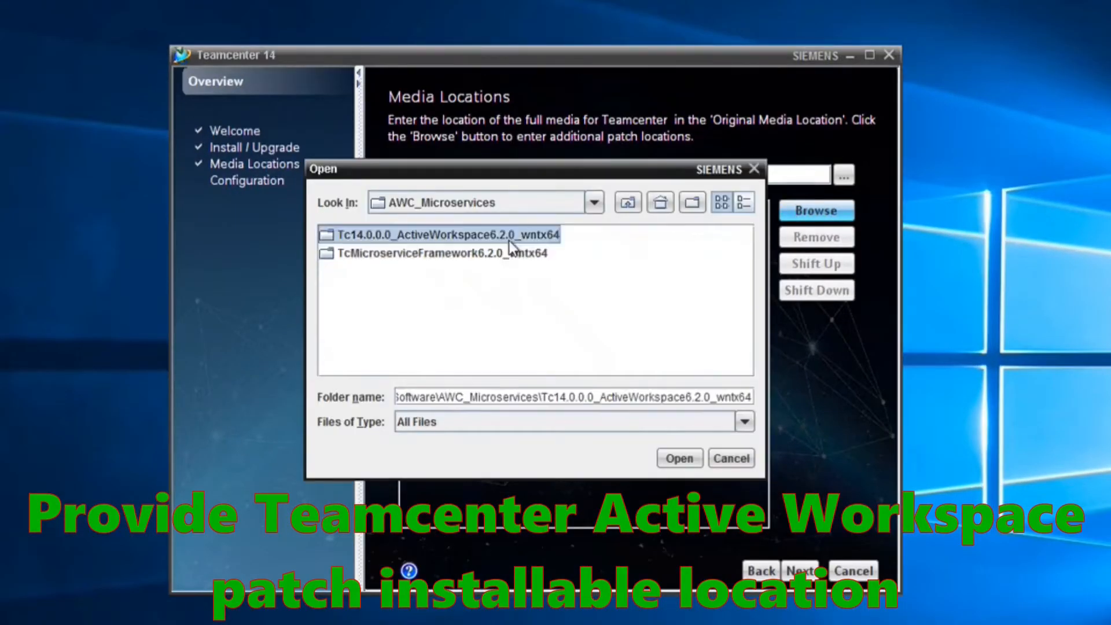
{"action": "double_click", "coordinate": [354, 236]}
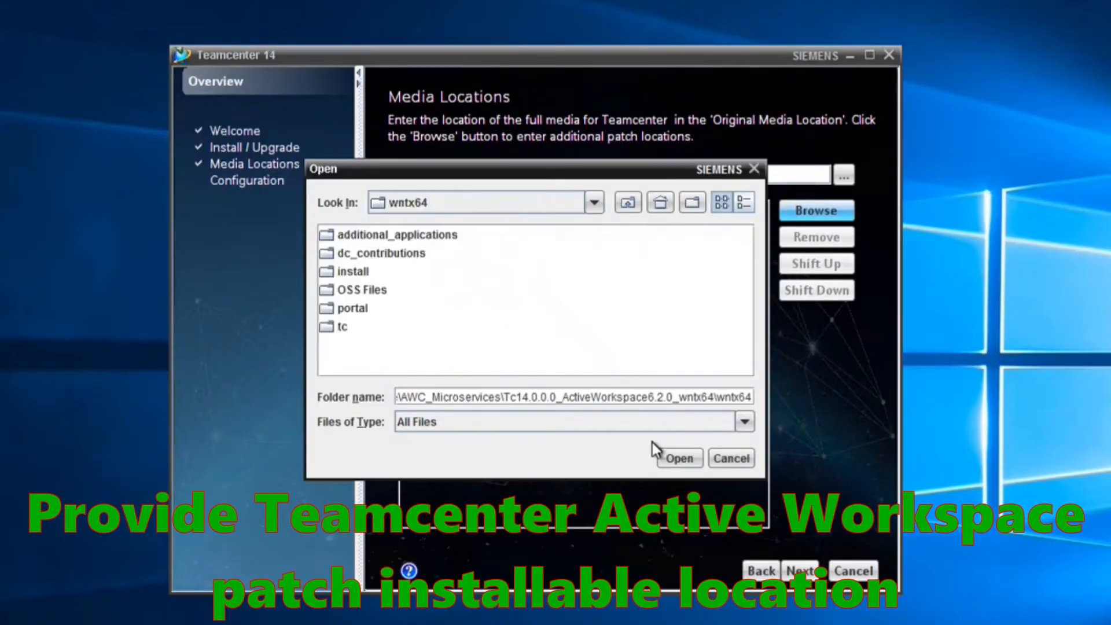
{"action": "left_click", "coordinate": [647, 465]}
{"action": "left_click_drag", "start_coordinate": [867, 370], "coordinate": [1099, 368]}
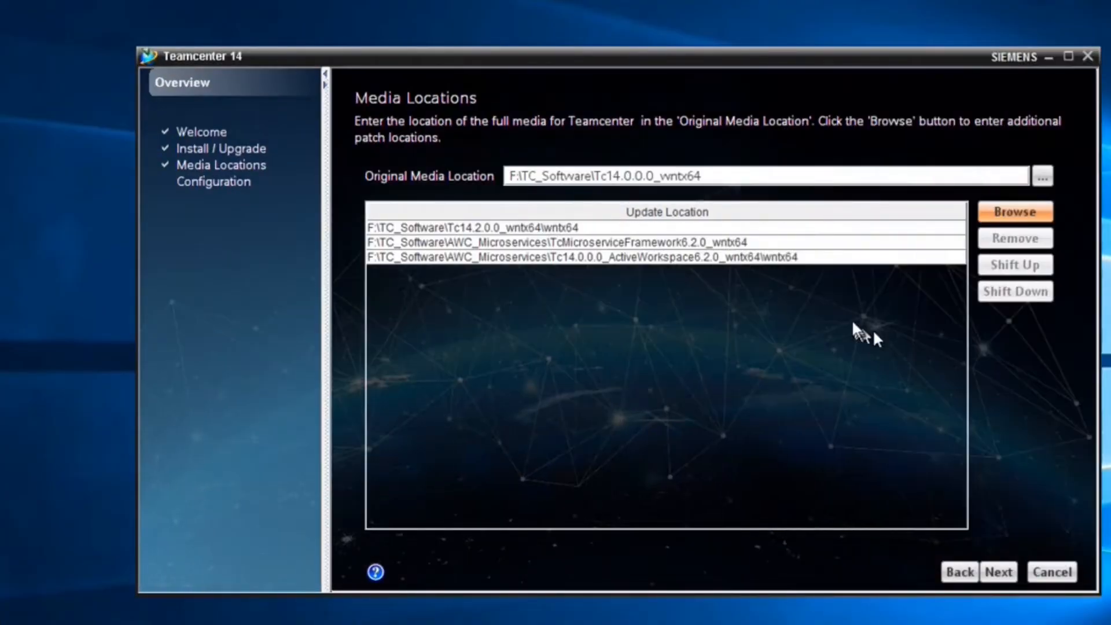
{"action": "left_click", "coordinate": [1002, 574]}
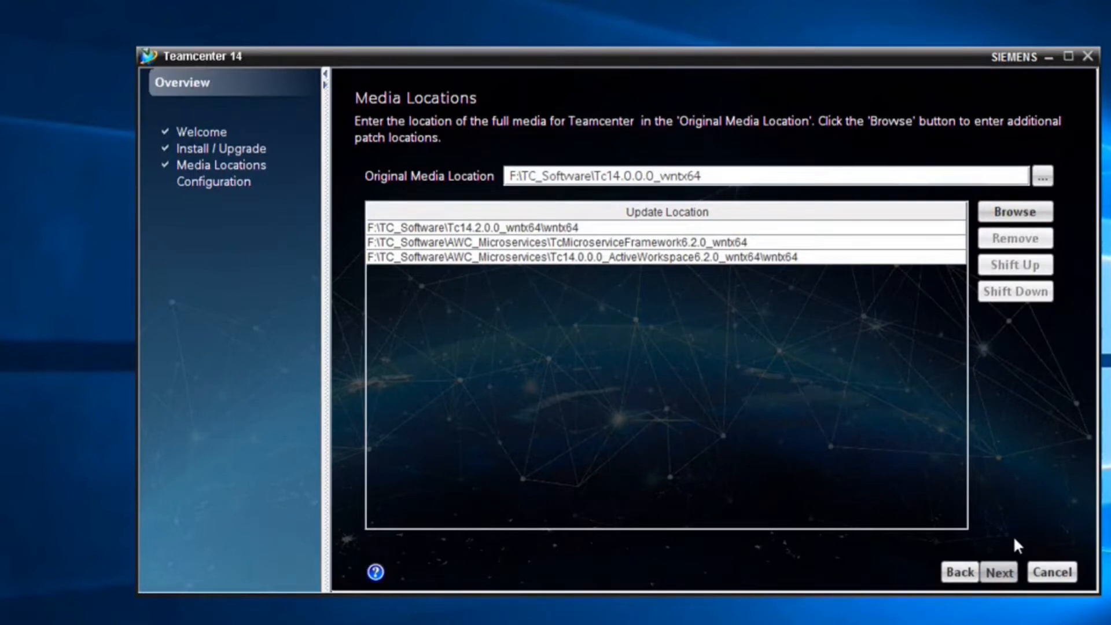
{"action": "left_click", "coordinate": [1006, 571]}
- Give the configuration ID Dev_tc_14 and description 'Development environment of Tc14_2', then continue
{"action": "double_click", "coordinate": [525, 153]}
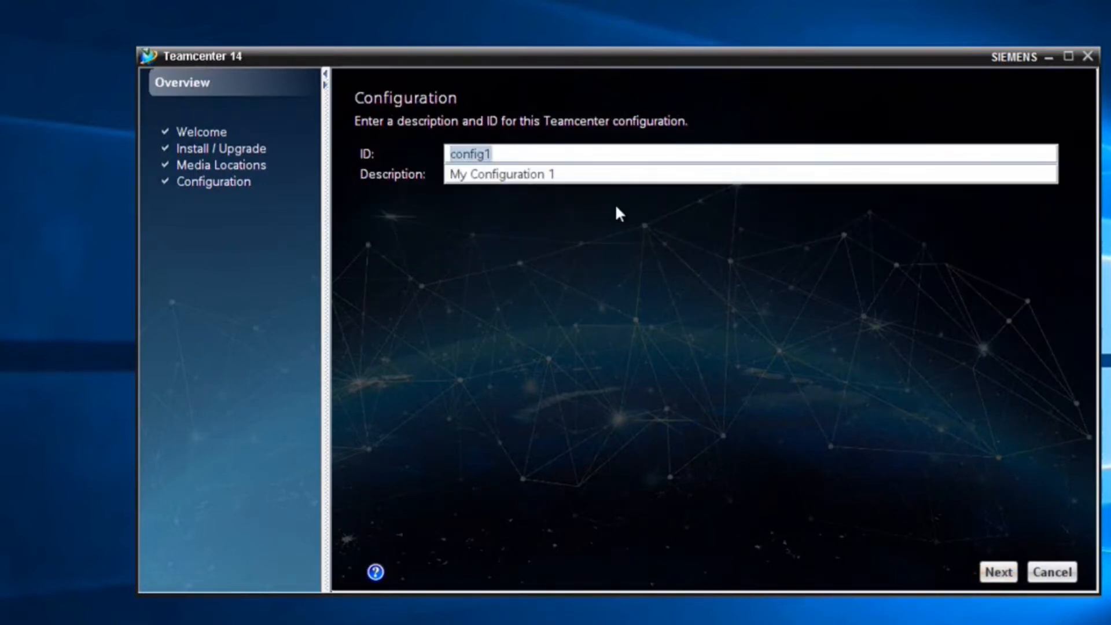
{"action": "type", "text": "Dev_tc_14"}
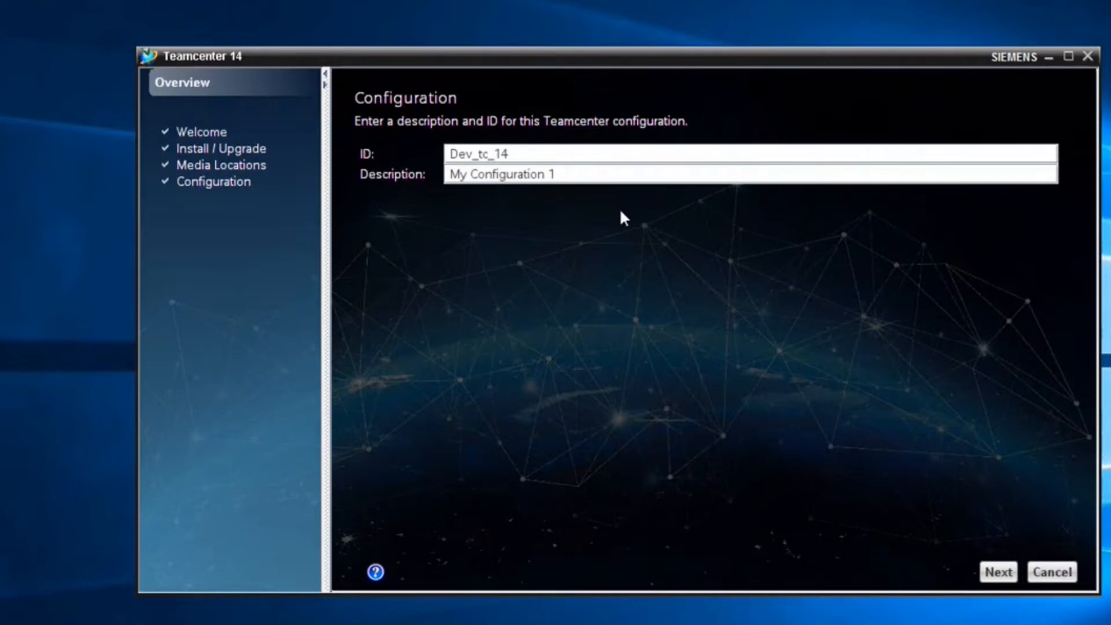
{"action": "left_click_drag", "start_coordinate": [575, 178], "coordinate": [387, 173]}
{"action": "type", "text": "Deve"}
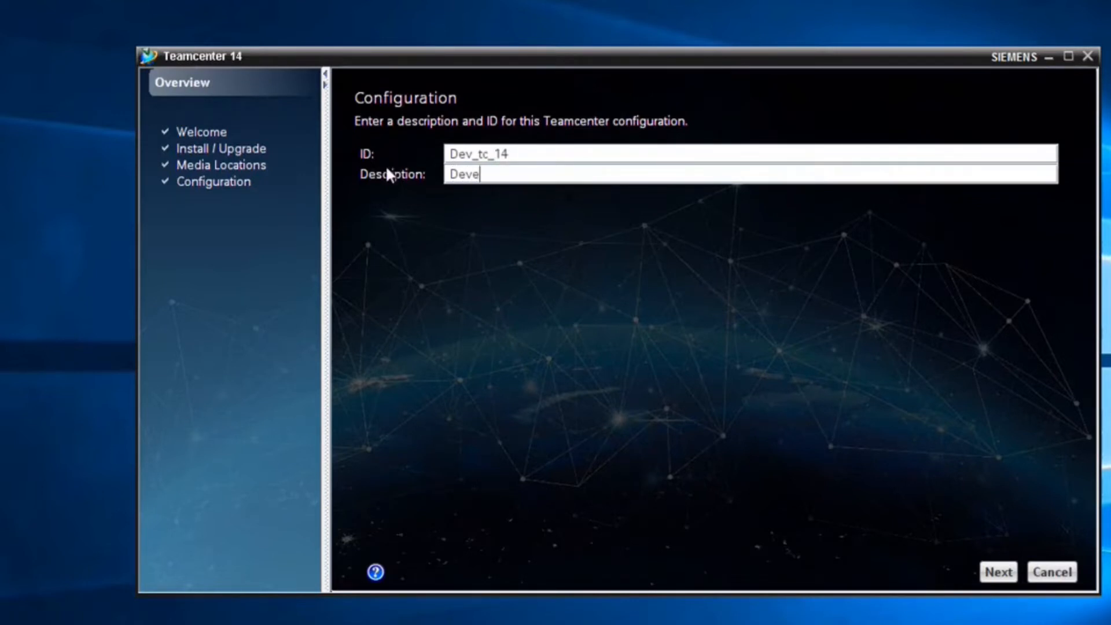
{"action": "type", "text": "lopment environment of Tc"}
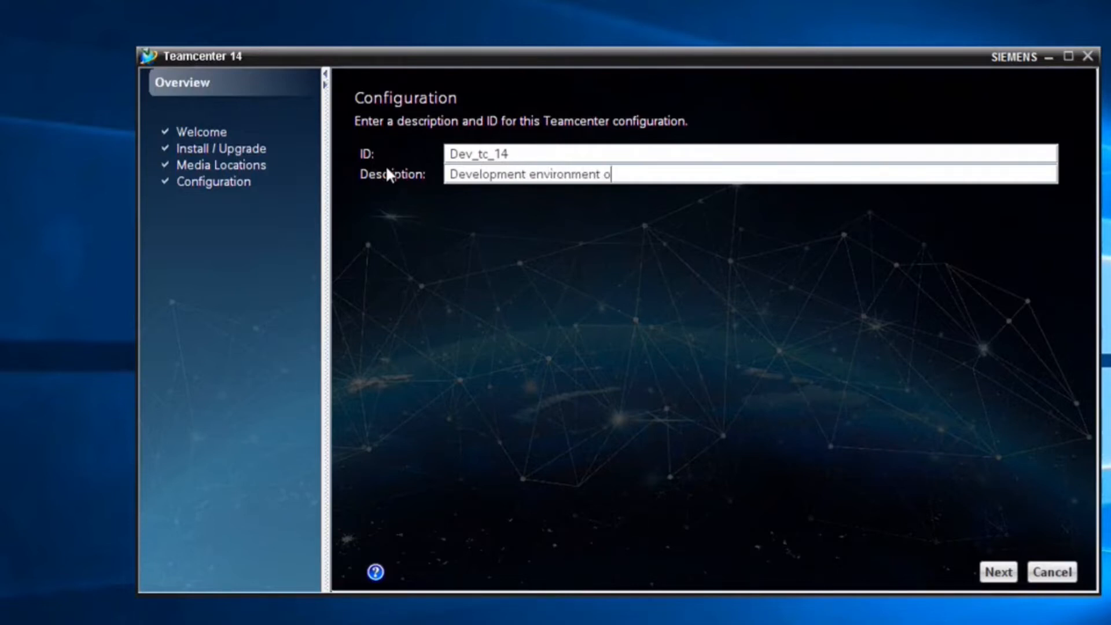
{"action": "type", "text": "14_2"}
{"action": "left_click", "coordinate": [1002, 576]}
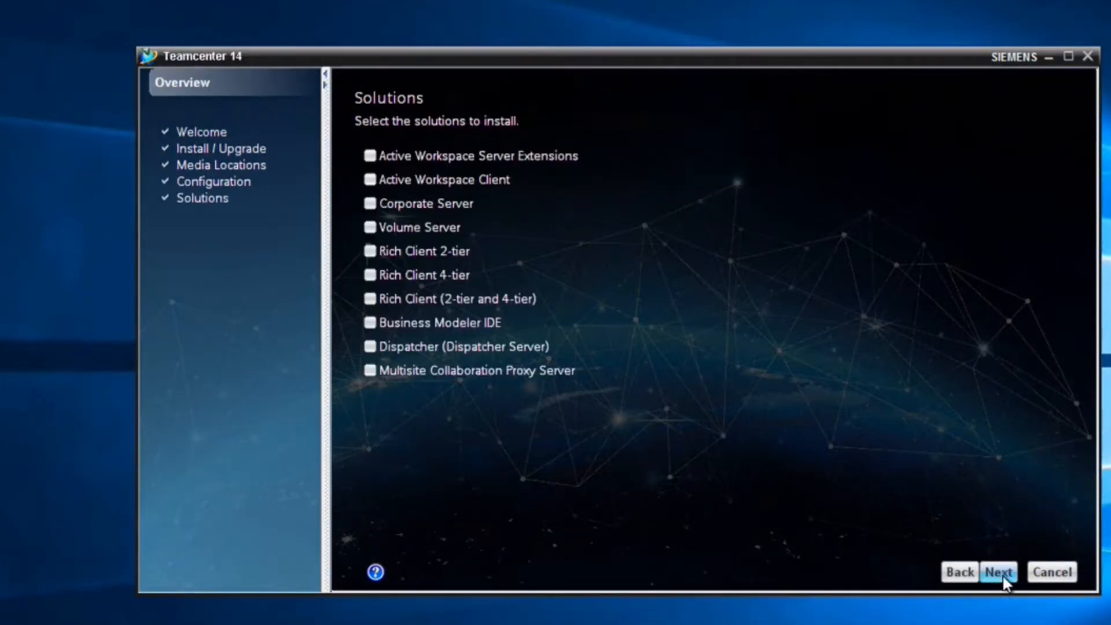
- Tick Active Workspace Server Extensions and Client, Corporate and Volume Server, both Rich Clients, BMIDE and Dispatcher
{"action": "left_click", "coordinate": [725, 529]}
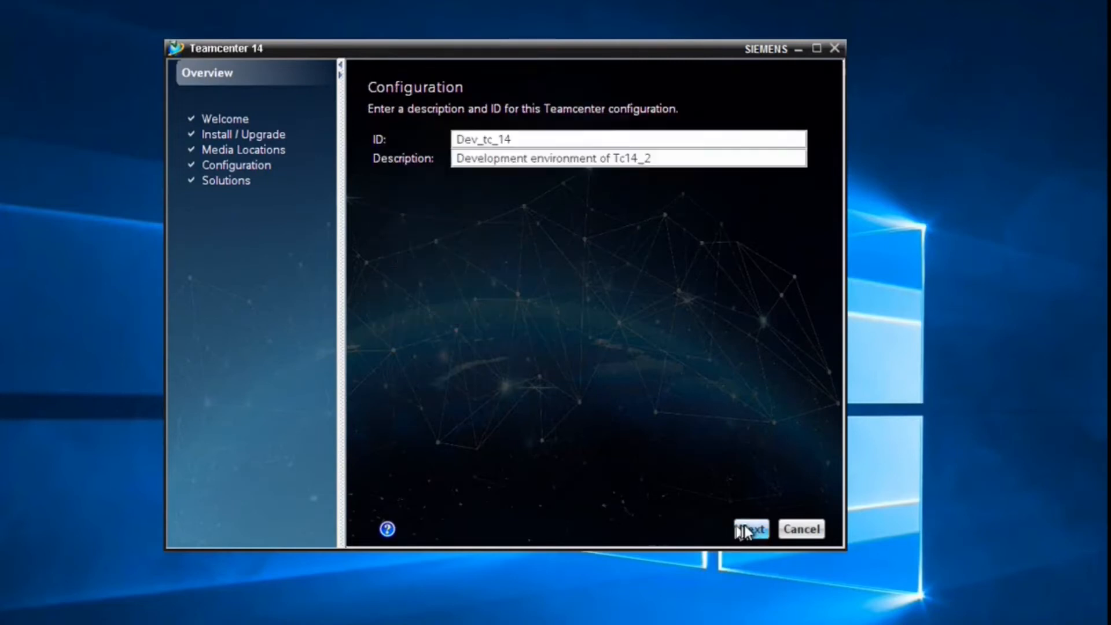
{"action": "left_click", "coordinate": [751, 528]}
{"action": "left_click", "coordinate": [382, 140]}
{"action": "left_click", "coordinate": [382, 163]}
{"action": "left_click", "coordinate": [389, 184]}
{"action": "left_click", "coordinate": [388, 207]}
{"action": "left_click", "coordinate": [386, 230]}
{"action": "left_click", "coordinate": [388, 252]}
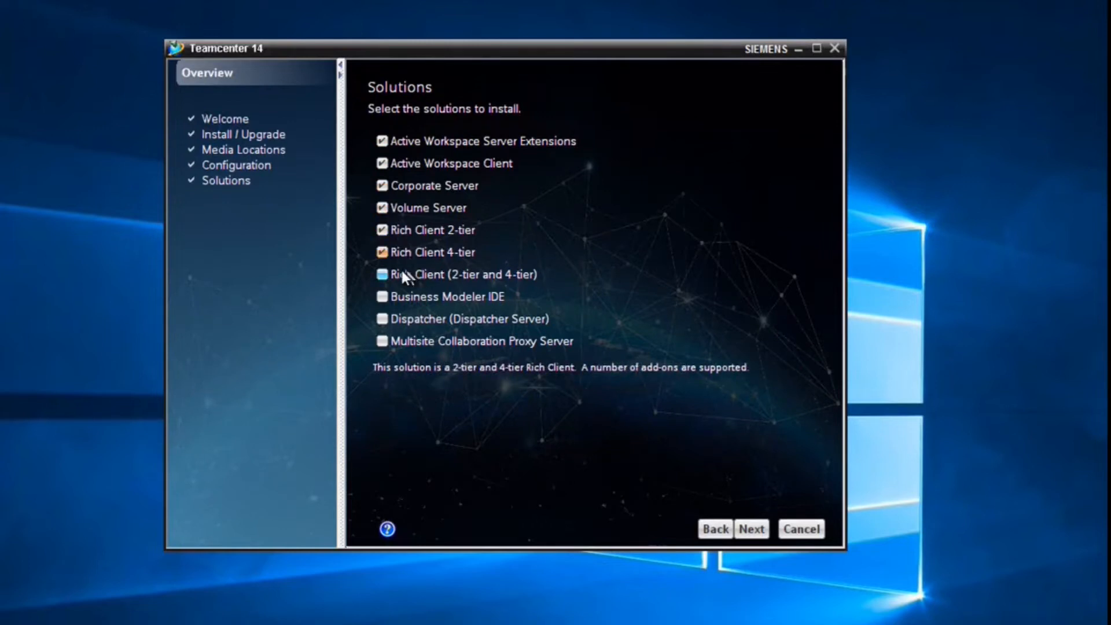
{"action": "left_click", "coordinate": [401, 292]}
{"action": "left_click", "coordinate": [401, 322]}
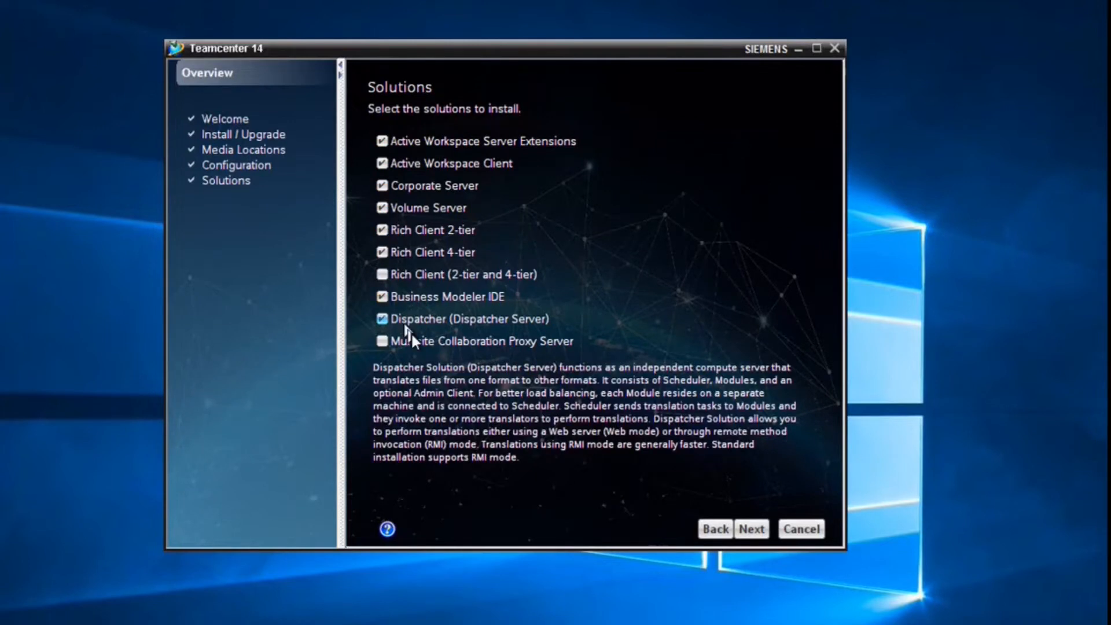
- Resolve the rich client conflict by dropping Rich Client 4-tier and proceed to Features
{"action": "left_click", "coordinate": [737, 536]}
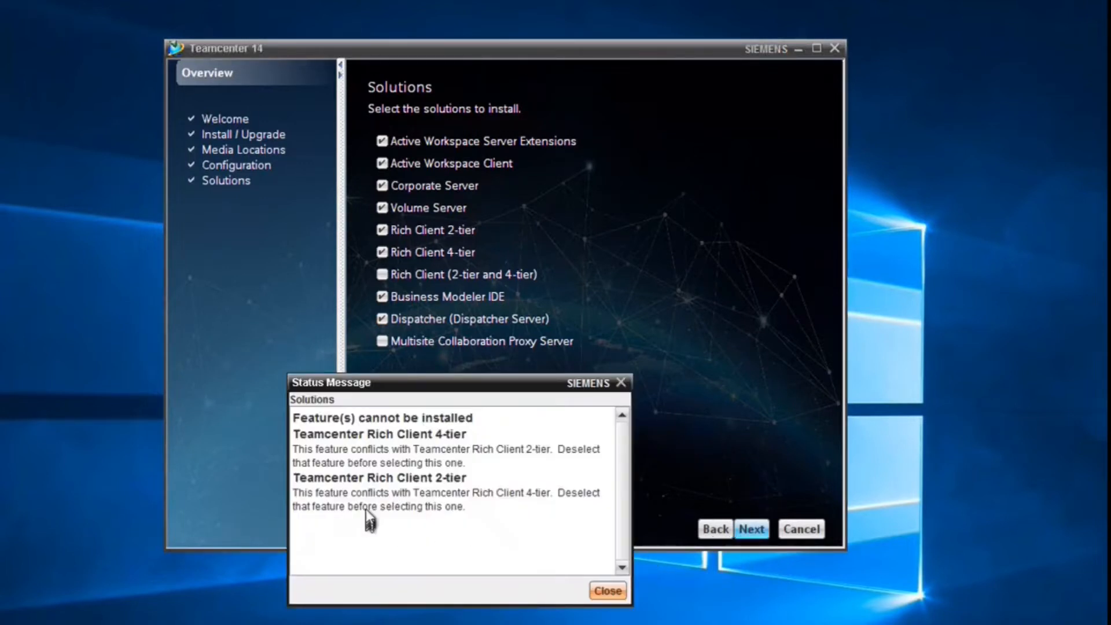
{"action": "left_click", "coordinate": [605, 590]}
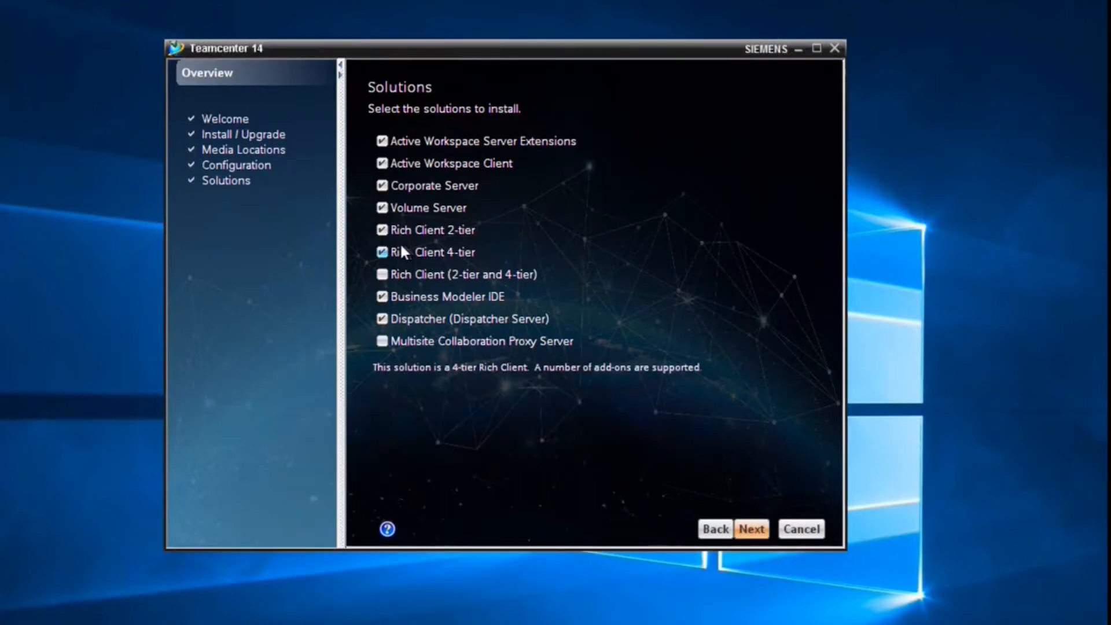
{"action": "left_click", "coordinate": [382, 252]}
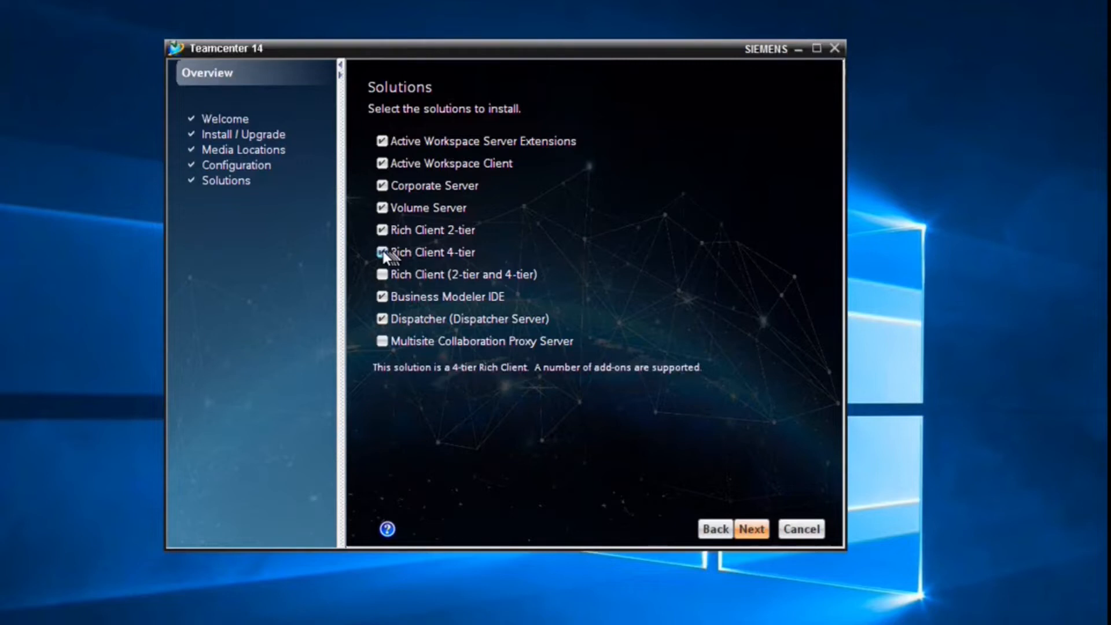
{"action": "left_click", "coordinate": [760, 531]}
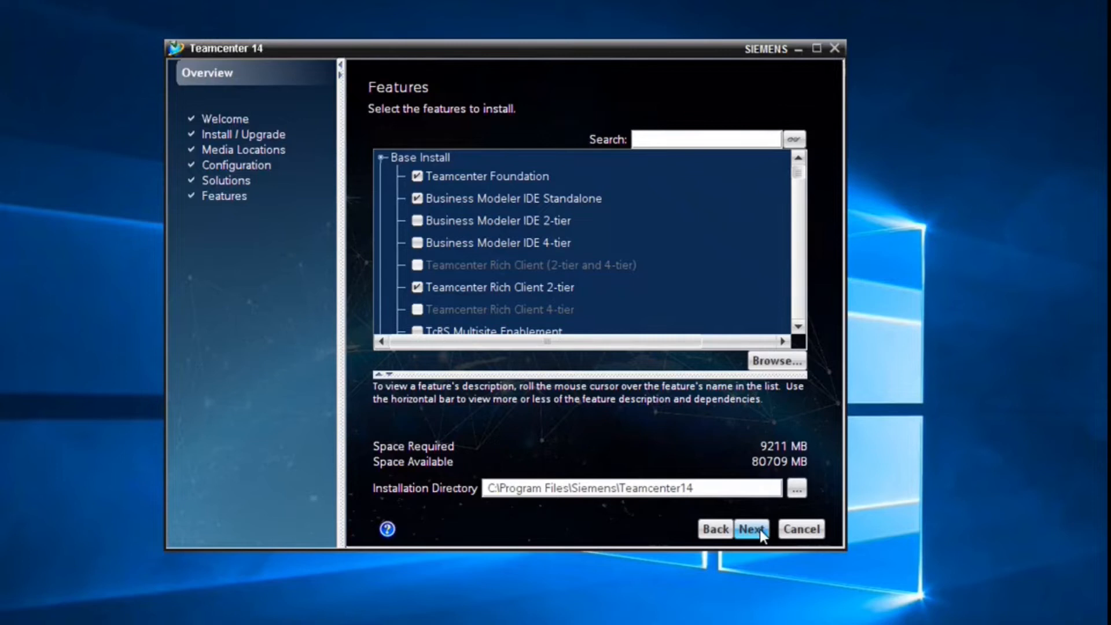
- Browse to E:\plm\teamcenter and extend the Installation Directory to E:\plm\teamcenter\tc14.2\tcroot
{"action": "left_click", "coordinate": [796, 488]}
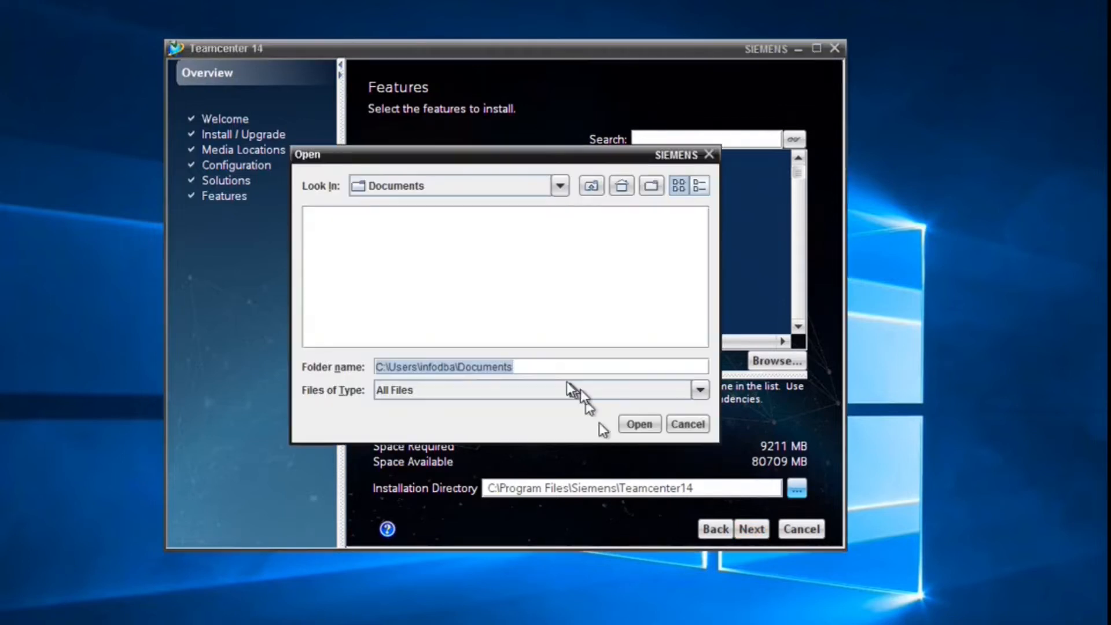
{"action": "left_click", "coordinate": [559, 185]}
{"action": "left_click", "coordinate": [476, 253]}
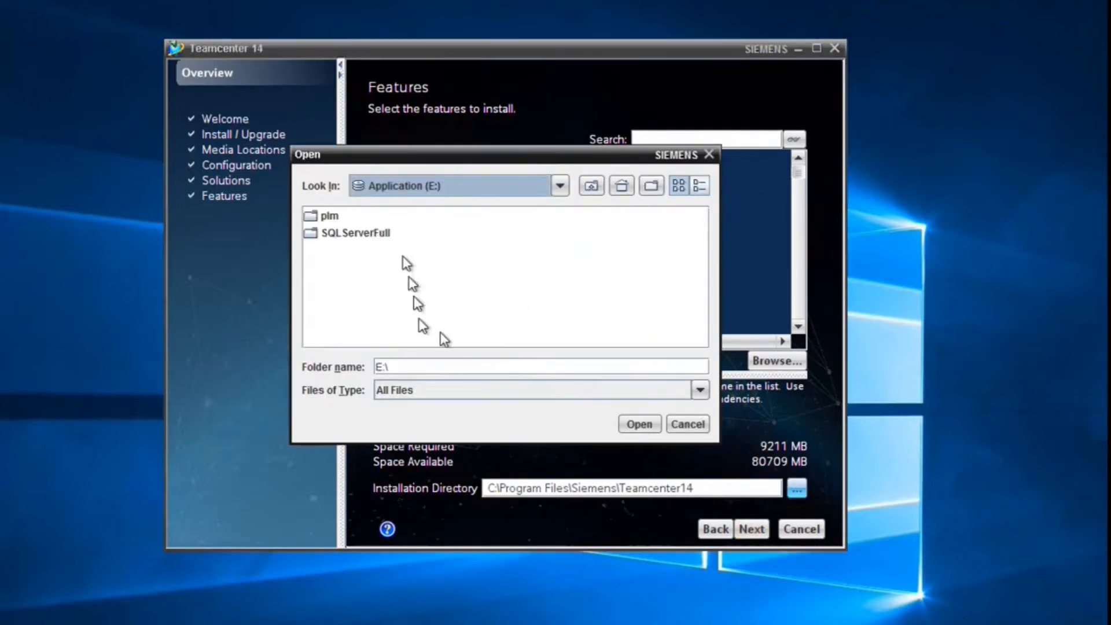
{"action": "double_click", "coordinate": [325, 216]}
{"action": "double_click", "coordinate": [356, 251]}
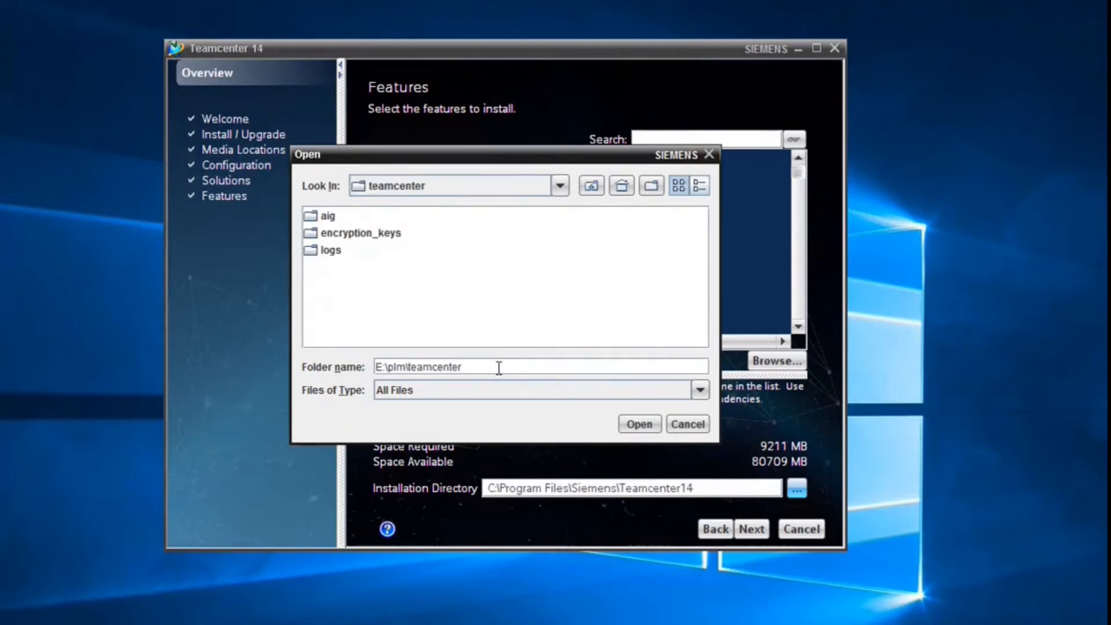
{"action": "left_click", "coordinate": [628, 424]}
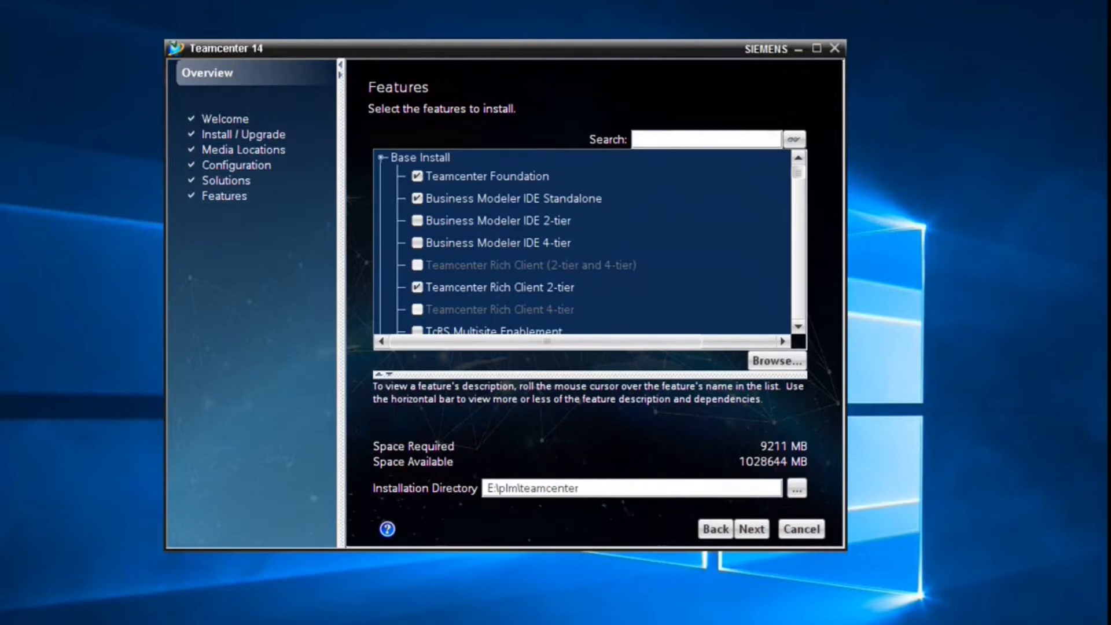
{"action": "type", "text": "\\tc14\\"}
{"action": "key", "text": "BackSpace"}
{"action": "type", "text": ".2\\tcroot"}
- Include the Active Workspace Gateway feature
{"action": "scroll", "coordinate": [499, 255], "scroll_direction": "down", "scroll_amount": 3}
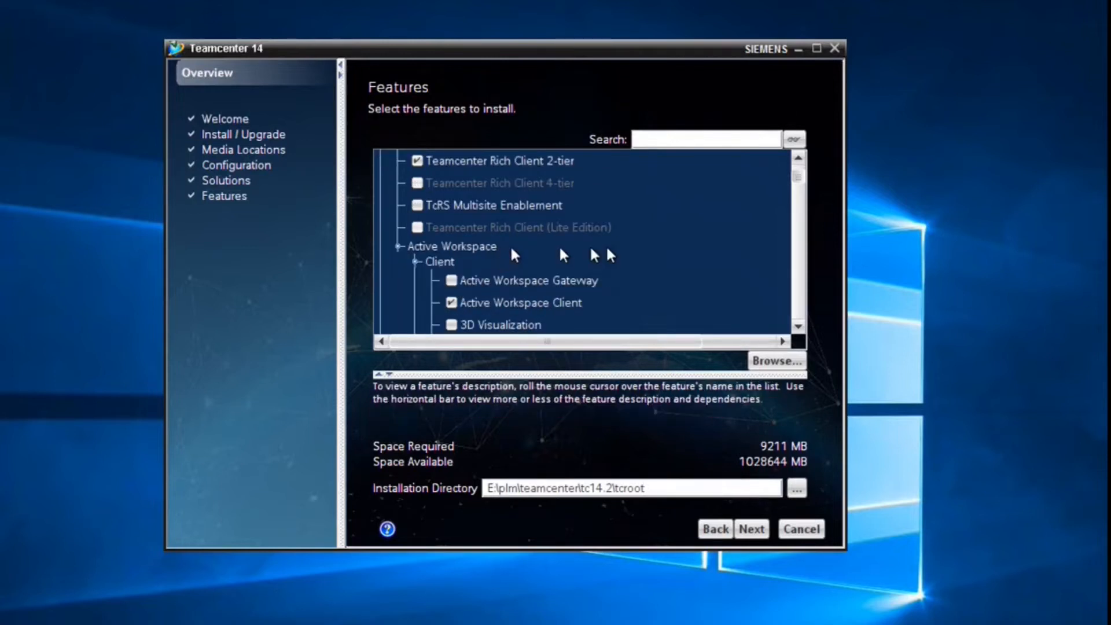
{"action": "scroll", "coordinate": [608, 249], "scroll_direction": "down", "scroll_amount": 1}
{"action": "left_click", "coordinate": [478, 215]}
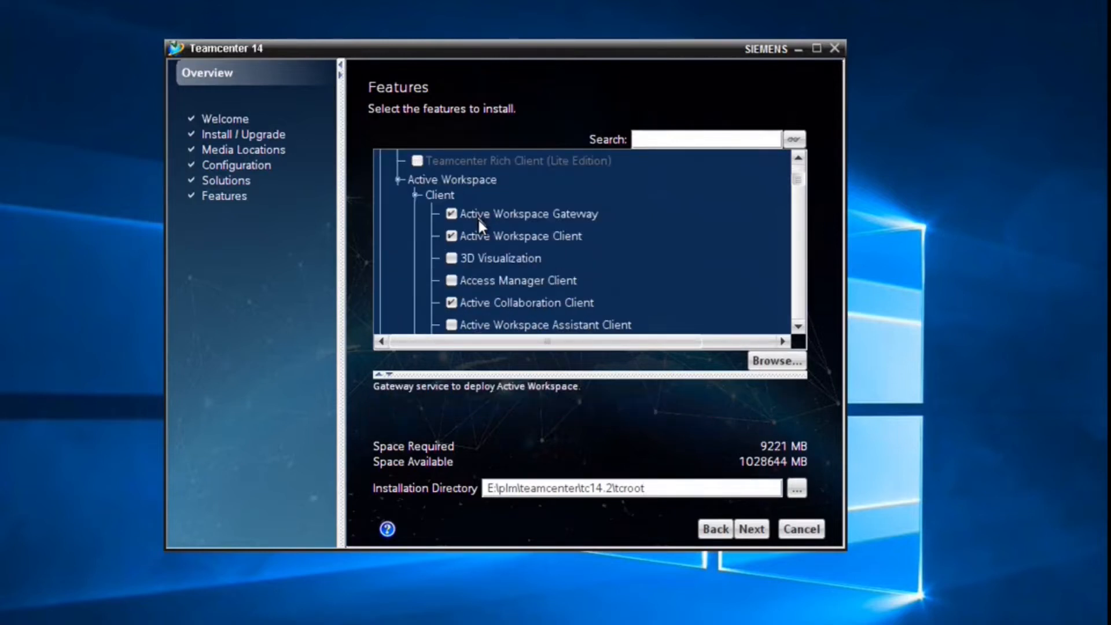
- Exclude Program Planning, accepting the dependency notice, and Part Manufacturing Client
{"action": "scroll", "coordinate": [600, 254], "scroll_direction": "down", "scroll_amount": 1}
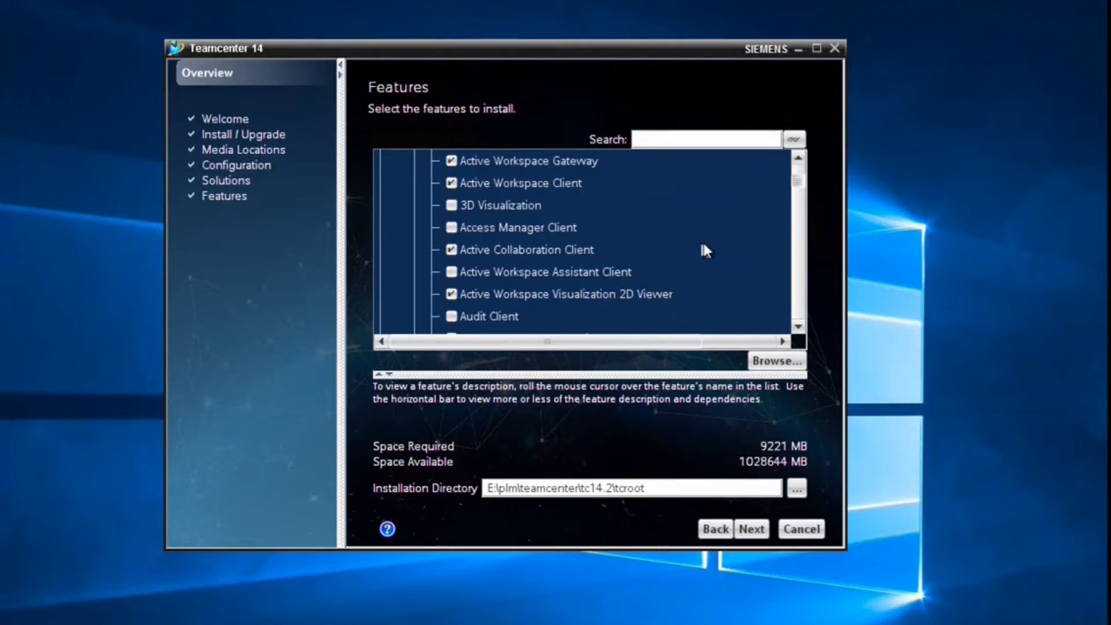
{"action": "scroll", "coordinate": [699, 243], "scroll_direction": "down", "scroll_amount": 1}
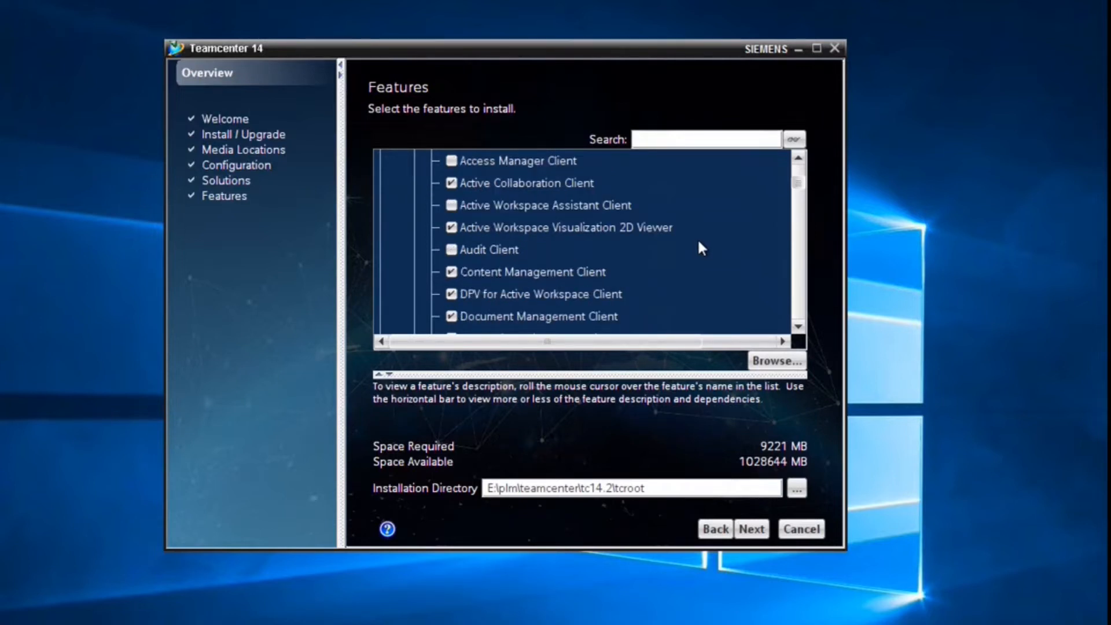
{"action": "scroll", "coordinate": [698, 243], "scroll_direction": "down", "scroll_amount": 1}
{"action": "scroll", "coordinate": [699, 243], "scroll_direction": "down", "scroll_amount": 1}
{"action": "scroll", "coordinate": [698, 244], "scroll_direction": "down", "scroll_amount": 3}
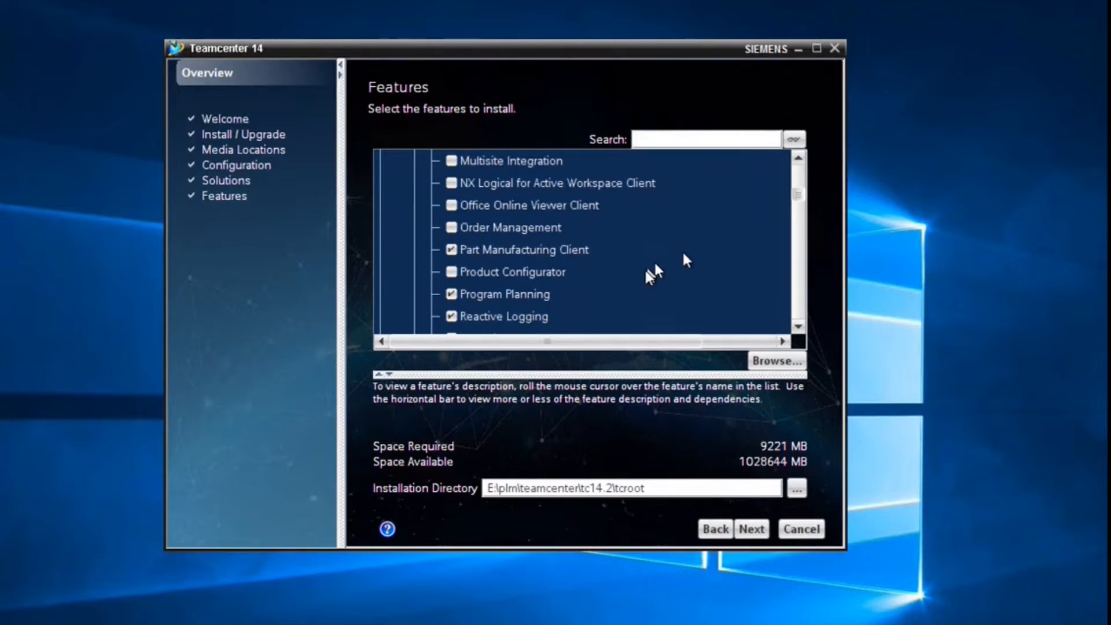
{"action": "left_click", "coordinate": [472, 294]}
{"action": "left_click", "coordinate": [420, 491]}
{"action": "left_click", "coordinate": [585, 249]}
- Expand the Indexing Server group and include Active Workspace Indexer
{"action": "scroll", "coordinate": [579, 284], "scroll_direction": "down", "scroll_amount": 1}
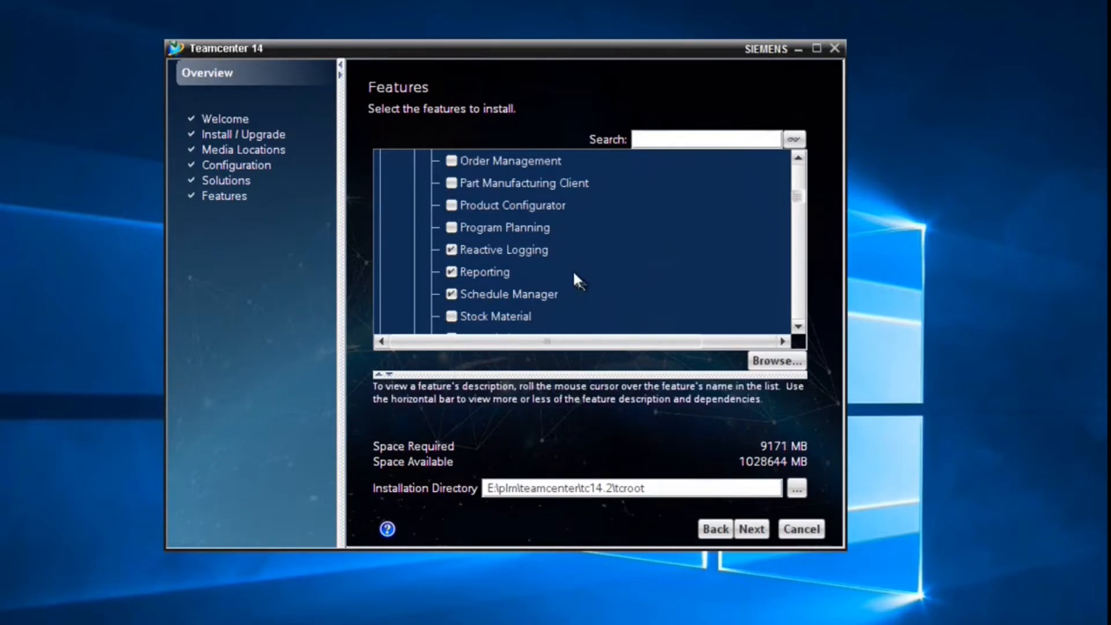
{"action": "scroll", "coordinate": [577, 265], "scroll_direction": "down", "scroll_amount": 3}
{"action": "scroll", "coordinate": [579, 269], "scroll_direction": "down", "scroll_amount": 1}
{"action": "scroll", "coordinate": [577, 265], "scroll_direction": "down", "scroll_amount": 2}
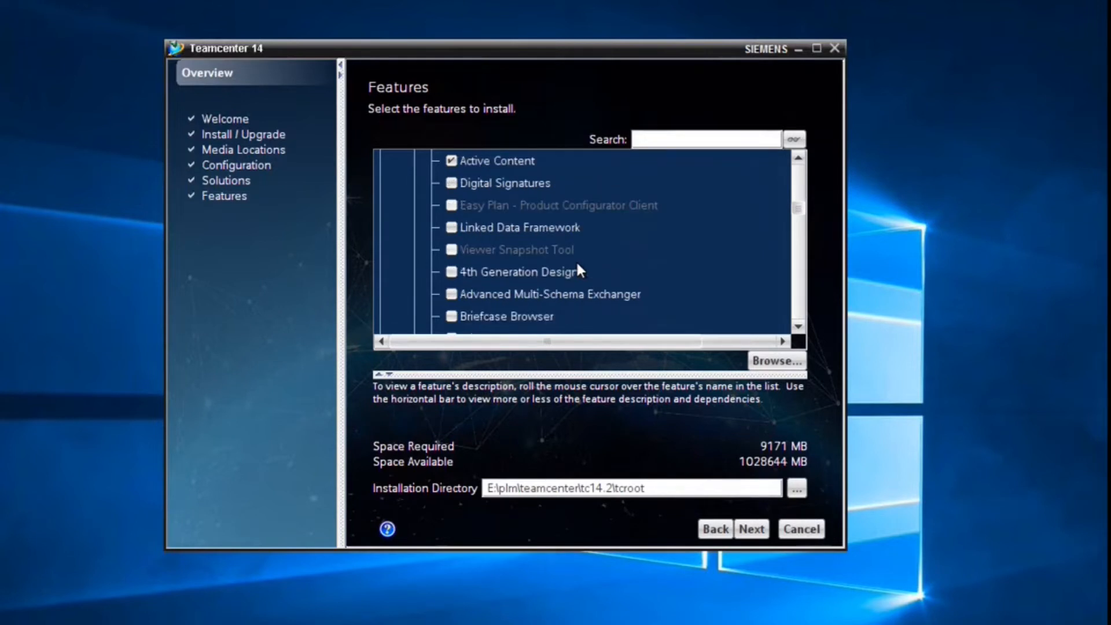
{"action": "scroll", "coordinate": [627, 257], "scroll_direction": "down", "scroll_amount": 2}
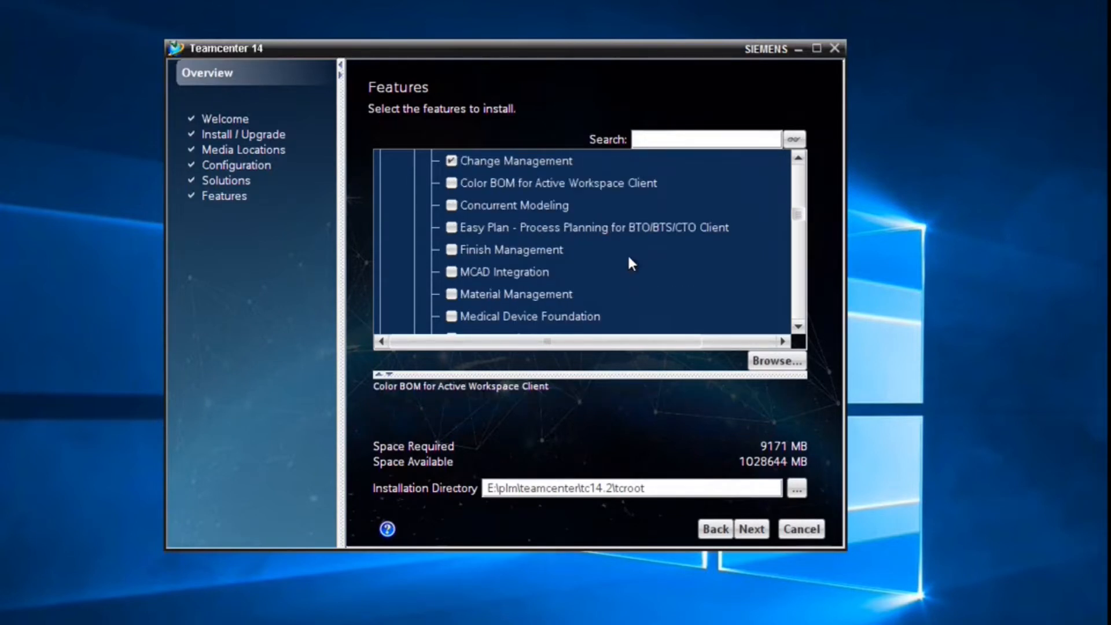
{"action": "scroll", "coordinate": [641, 249], "scroll_direction": "down", "scroll_amount": 3}
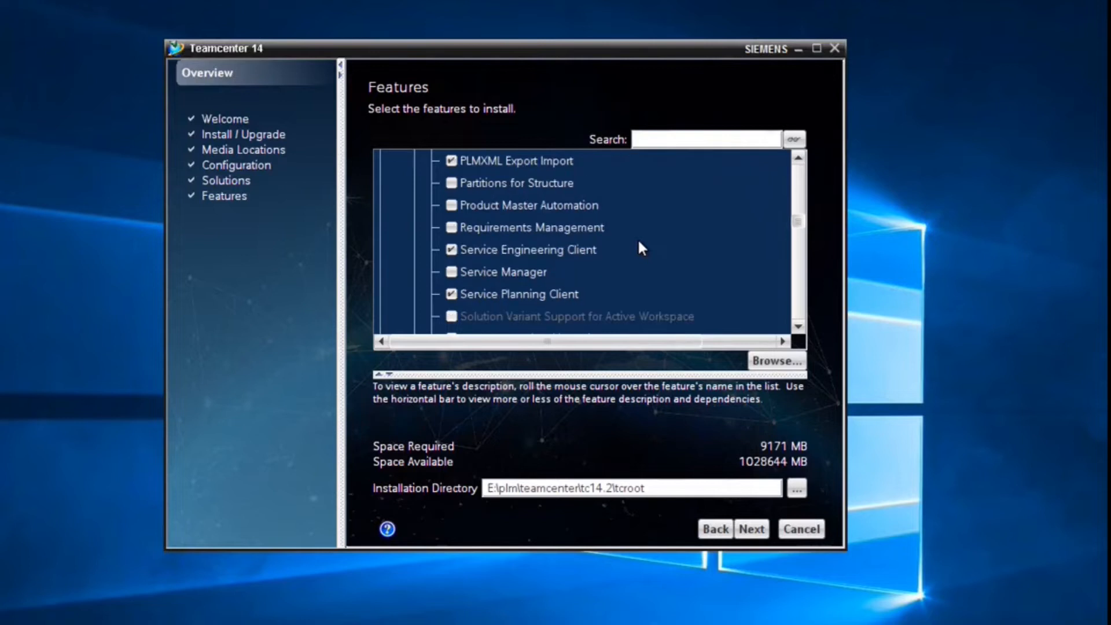
{"action": "scroll", "coordinate": [640, 248], "scroll_direction": "down", "scroll_amount": 1}
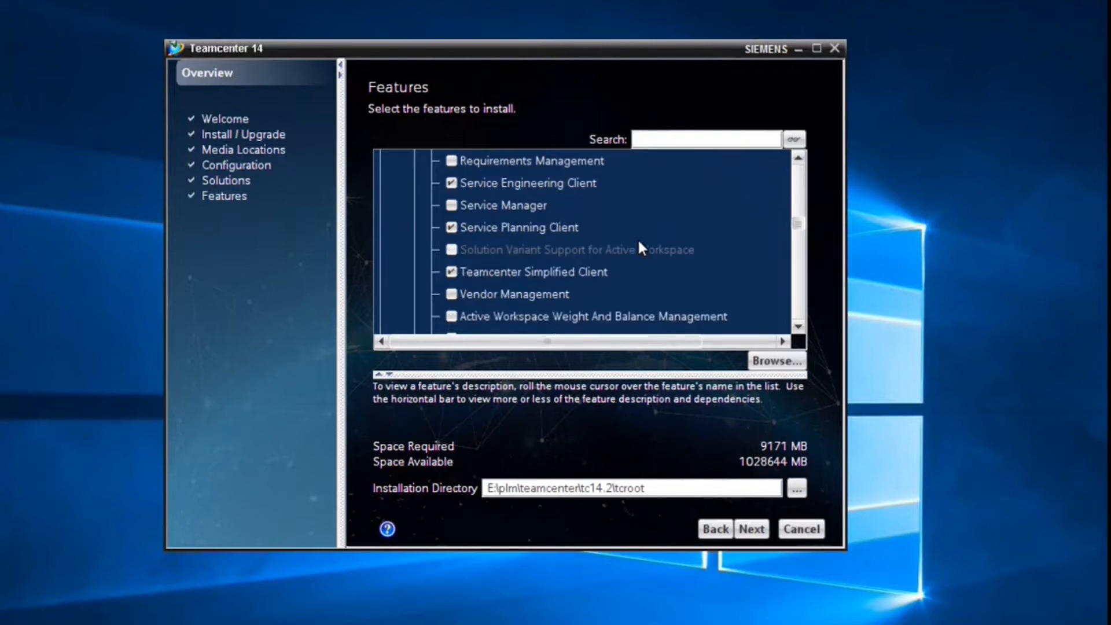
{"action": "scroll", "coordinate": [640, 248], "scroll_direction": "down", "scroll_amount": 2}
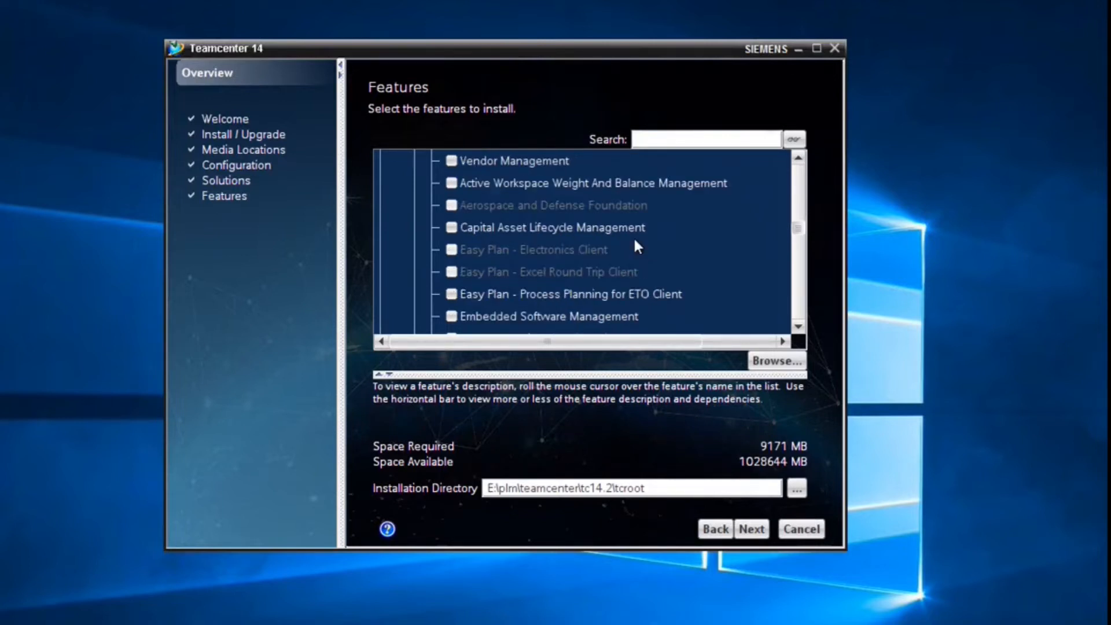
{"action": "scroll", "coordinate": [635, 243], "scroll_direction": "down", "scroll_amount": 5}
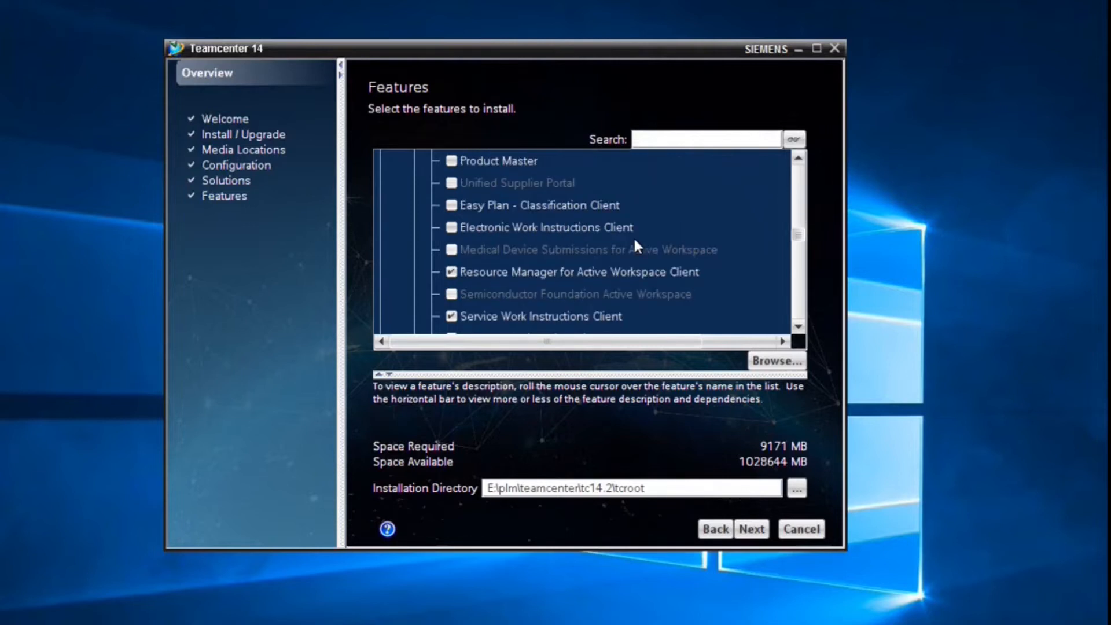
{"action": "scroll", "coordinate": [637, 247], "scroll_direction": "down", "scroll_amount": 1}
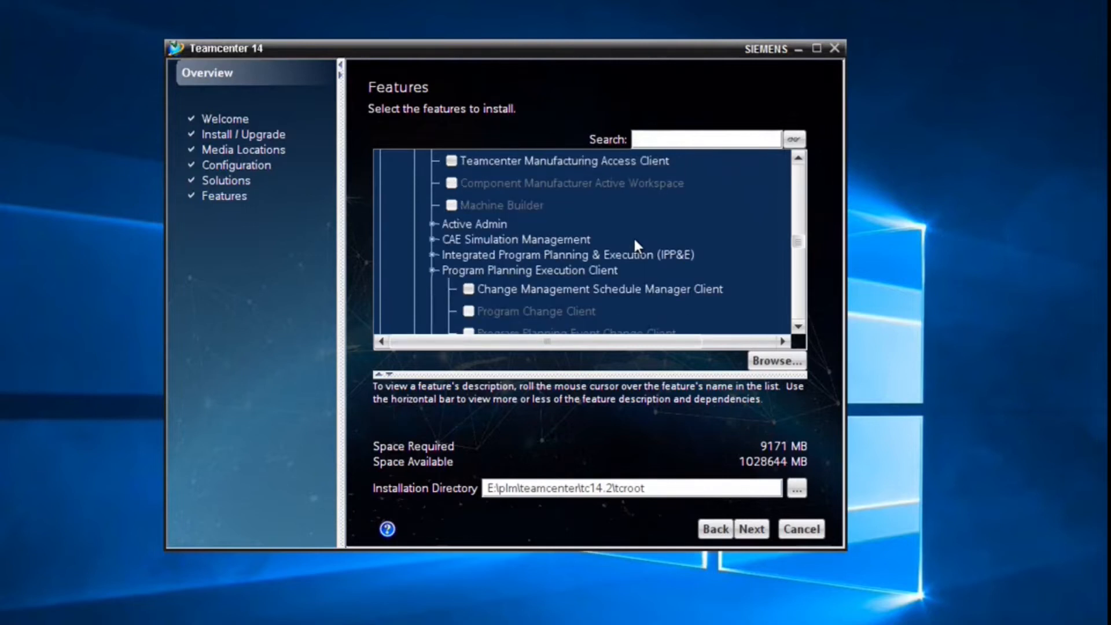
{"action": "left_click", "coordinate": [432, 224]}
{"action": "scroll", "coordinate": [660, 245], "scroll_direction": "down", "scroll_amount": 1}
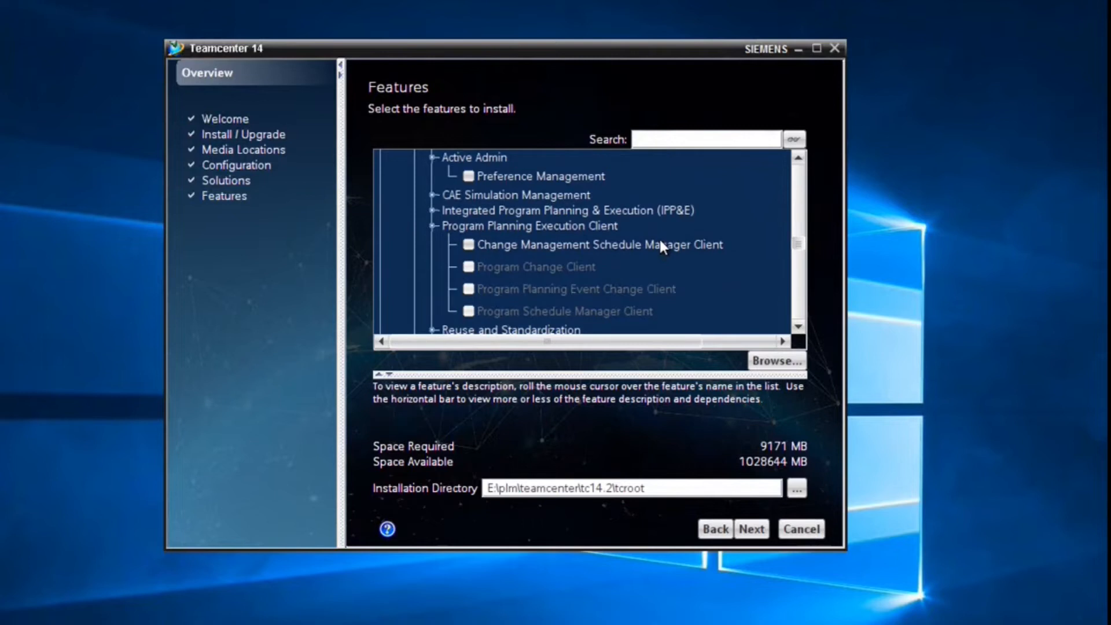
{"action": "mouse_move", "coordinate": [660, 243]}
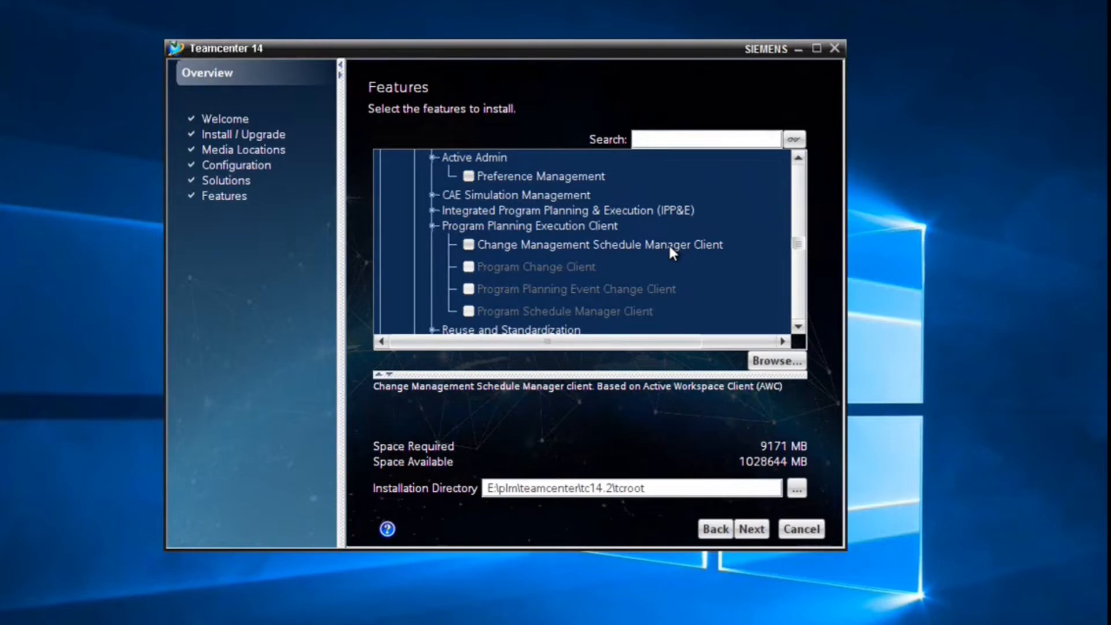
{"action": "scroll", "coordinate": [669, 243], "scroll_direction": "down", "scroll_amount": 3}
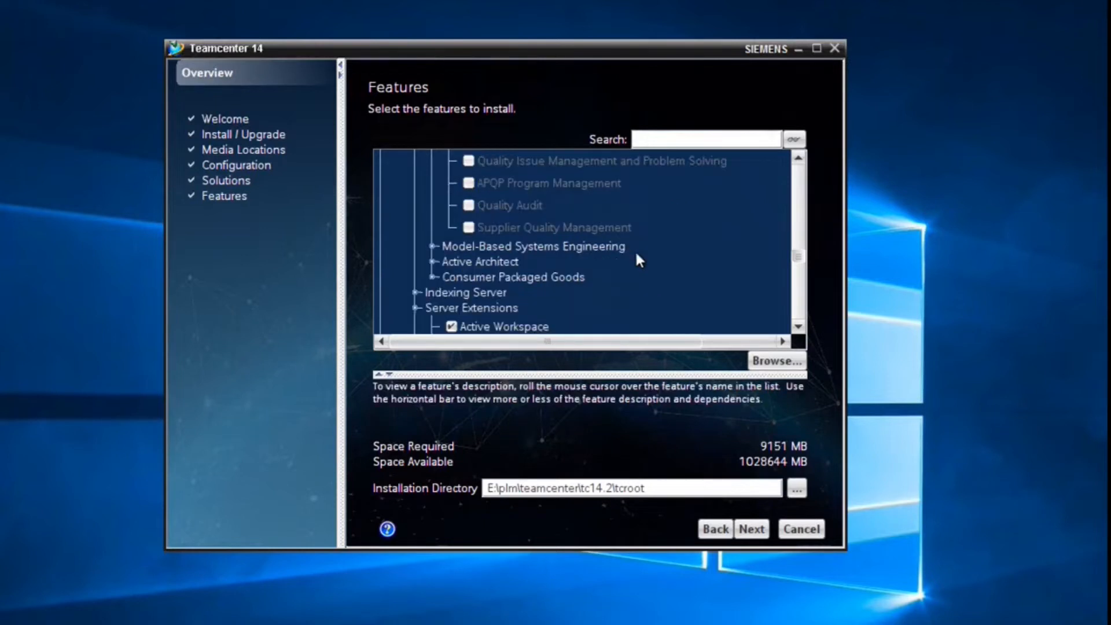
{"action": "left_click", "coordinate": [433, 262]}
{"action": "left_click", "coordinate": [433, 261]}
{"action": "scroll", "coordinate": [434, 266], "scroll_direction": "down", "scroll_amount": 1}
{"action": "left_click", "coordinate": [415, 225]}
{"action": "left_click", "coordinate": [451, 267]}
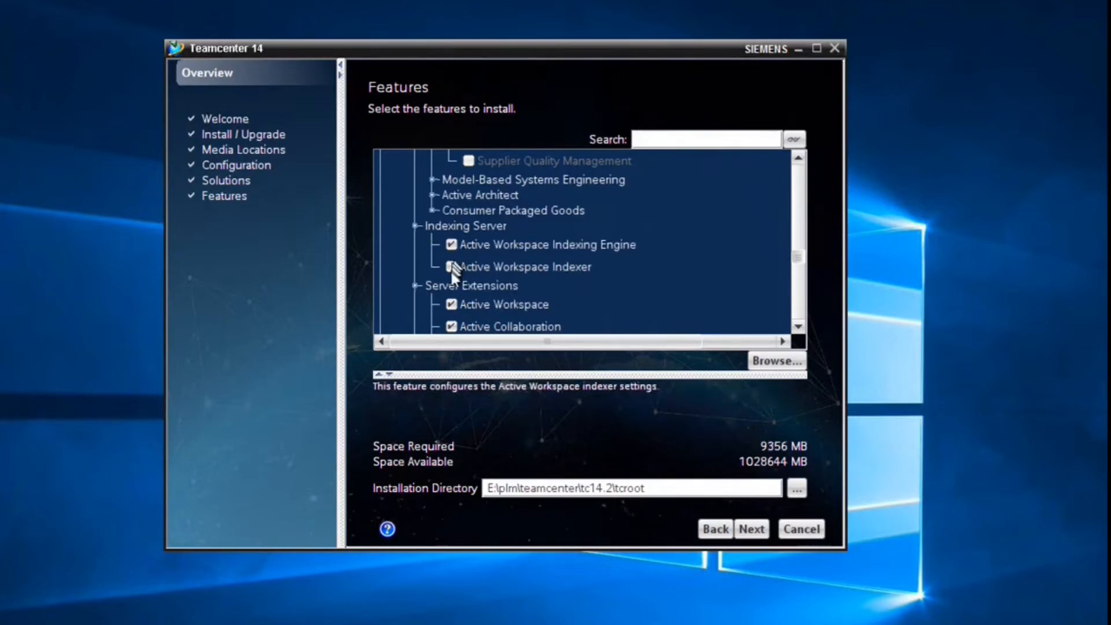
- Exclude Multisite Integration, bringing Space Required down to 9556 MB
{"action": "scroll", "coordinate": [553, 261], "scroll_direction": "down", "scroll_amount": 1}
{"action": "scroll", "coordinate": [552, 258], "scroll_direction": "down", "scroll_amount": 1}
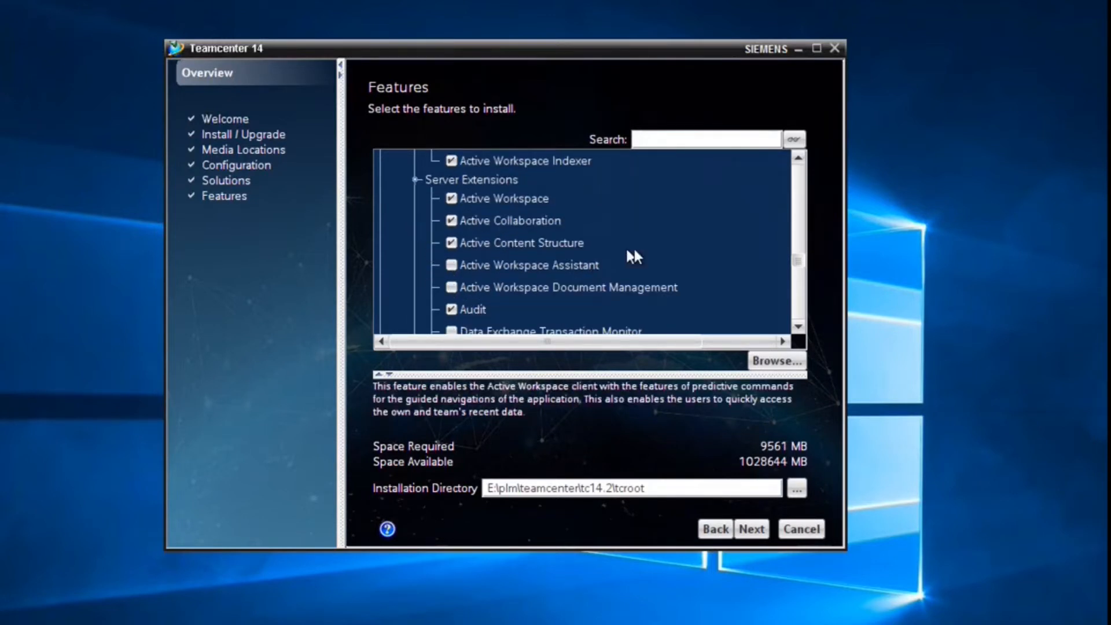
{"action": "scroll", "coordinate": [650, 257], "scroll_direction": "down", "scroll_amount": 1}
{"action": "scroll", "coordinate": [653, 257], "scroll_direction": "down", "scroll_amount": 1}
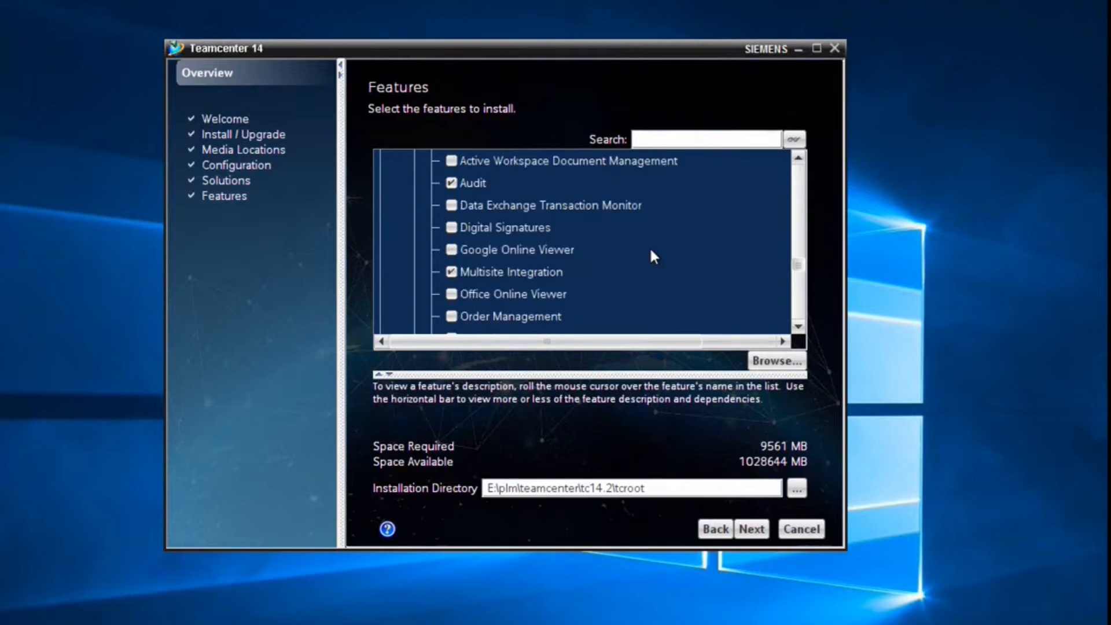
{"action": "scroll", "coordinate": [619, 270], "scroll_direction": "down", "scroll_amount": 2}
{"action": "scroll", "coordinate": [619, 270], "scroll_direction": "up", "scroll_amount": 1}
{"action": "left_click", "coordinate": [470, 206]}
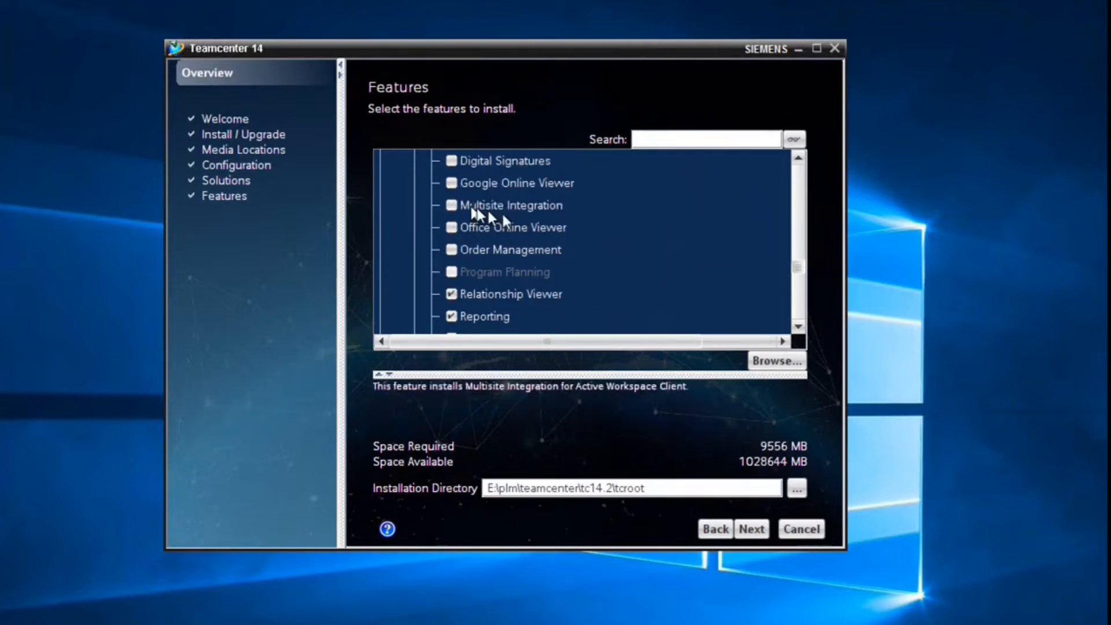
{"action": "scroll", "coordinate": [677, 226], "scroll_direction": "down", "scroll_amount": 2}
{"action": "scroll", "coordinate": [678, 229], "scroll_direction": "down", "scroll_amount": 3}
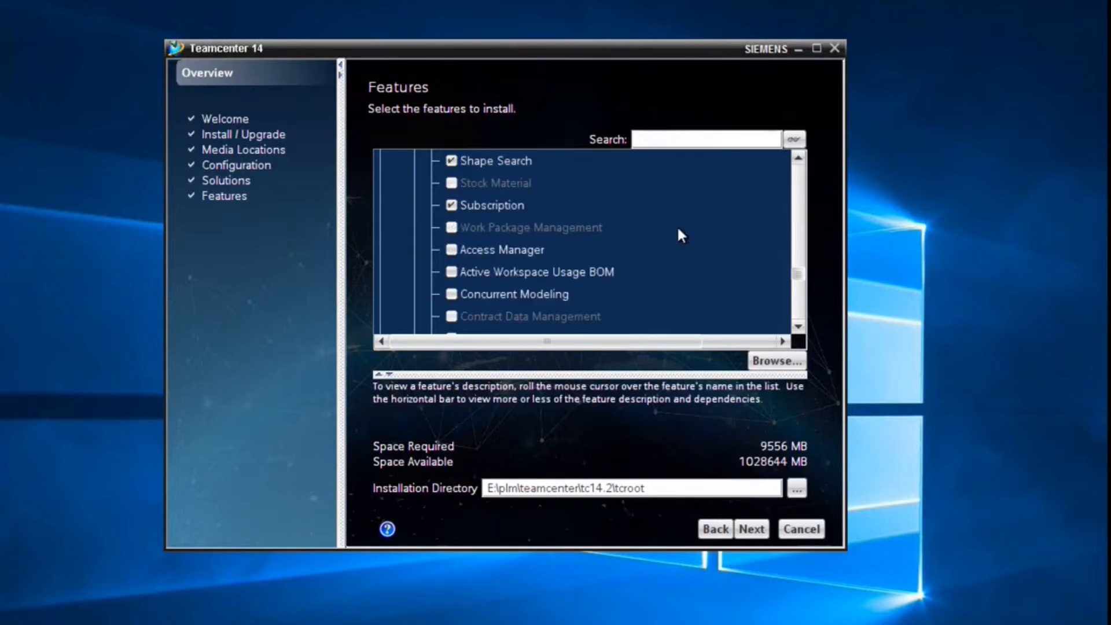
{"action": "scroll", "coordinate": [678, 230], "scroll_direction": "down", "scroll_amount": 3}
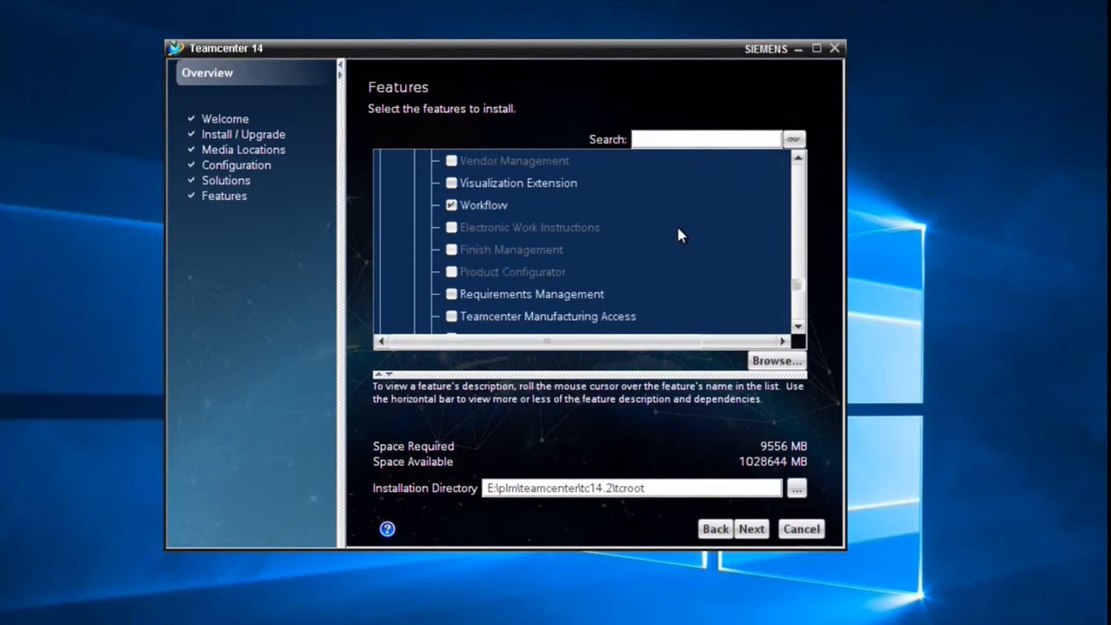
{"action": "scroll", "coordinate": [707, 212], "scroll_direction": "down", "scroll_amount": 4}
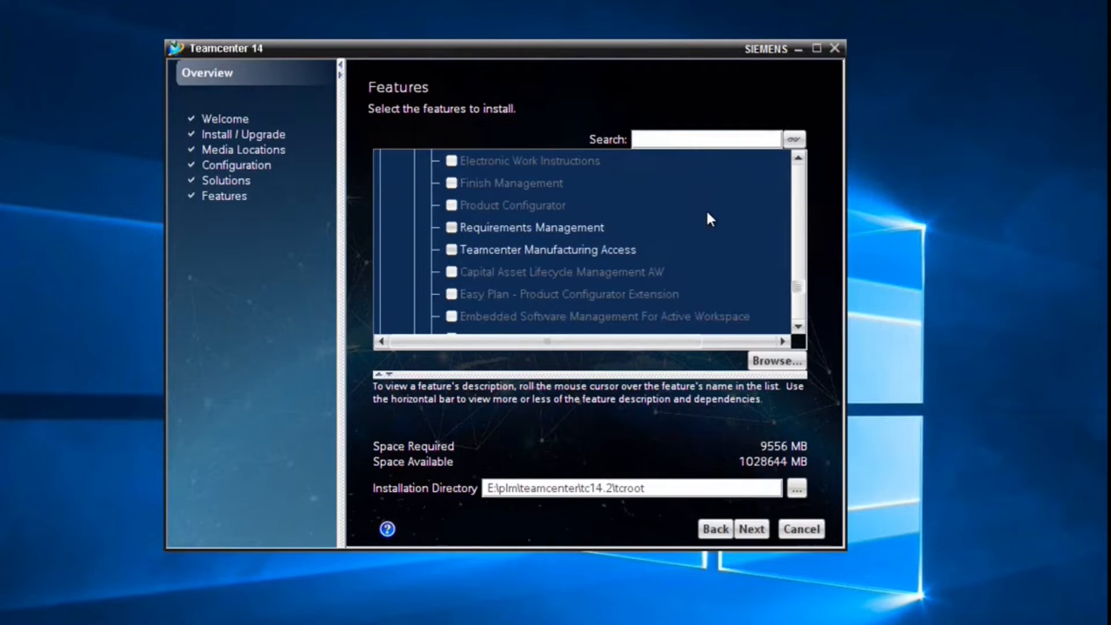
{"action": "scroll", "coordinate": [705, 220], "scroll_direction": "down", "scroll_amount": 4}
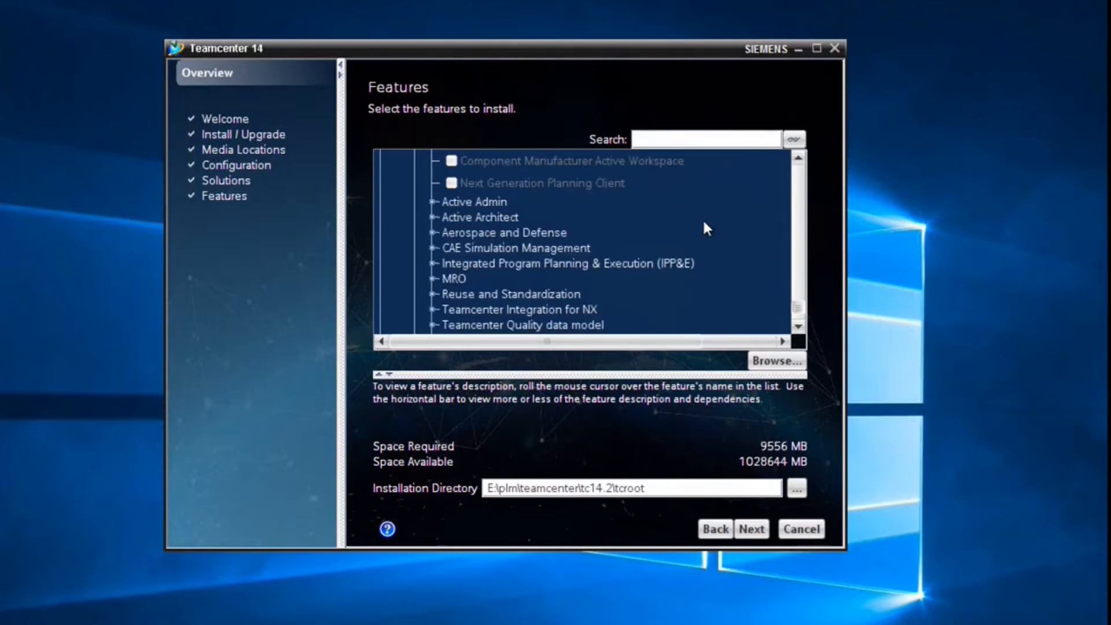
- Include Active Workspace User Management, Preference Management and XRT Editor
{"action": "left_click", "coordinate": [432, 200]}
{"action": "left_click", "coordinate": [468, 221]}
{"action": "left_click", "coordinate": [469, 242]}
{"action": "left_click", "coordinate": [431, 284]}
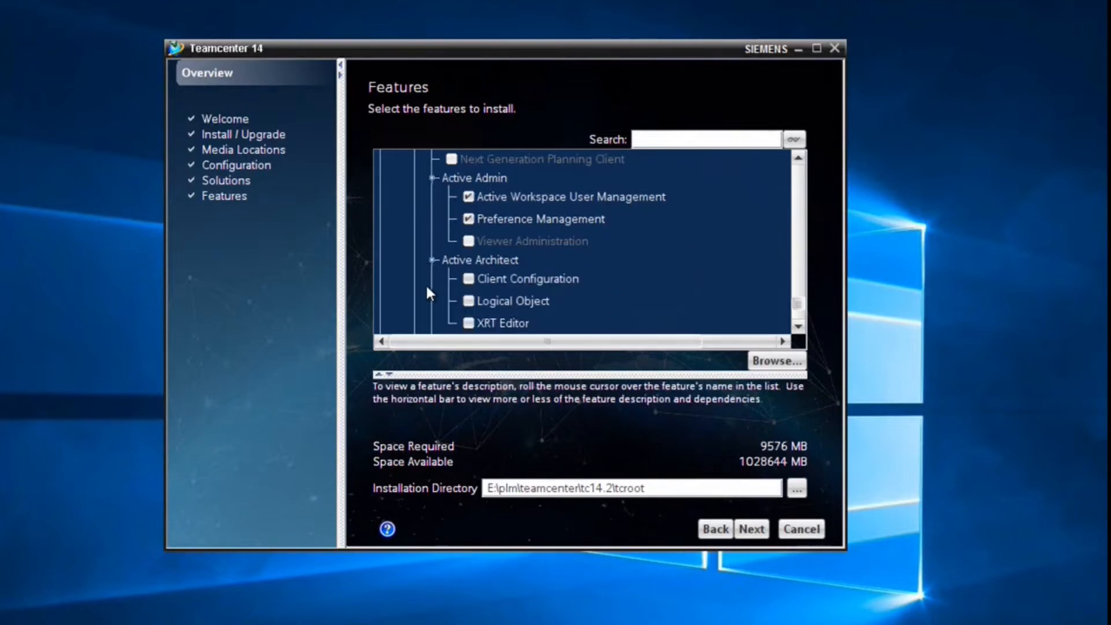
{"action": "scroll", "coordinate": [417, 275], "scroll_direction": "down", "scroll_amount": 1}
{"action": "left_click", "coordinate": [469, 264]}
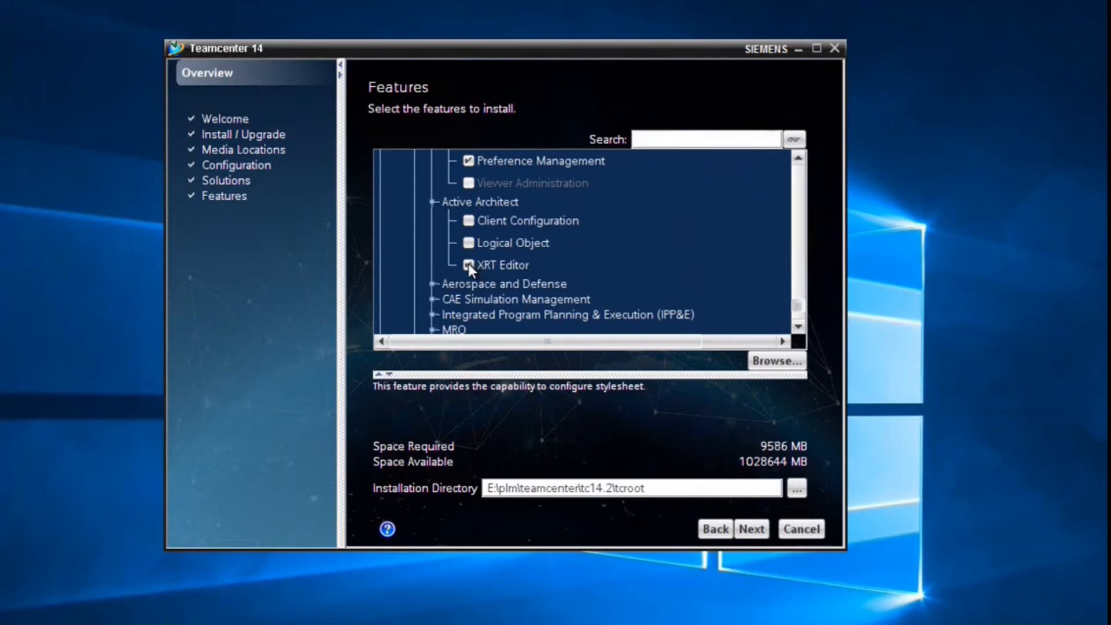
- Include Visualization Server Pool Assigner and Visualization Server Manager
{"action": "scroll", "coordinate": [394, 269], "scroll_direction": "down", "scroll_amount": 1}
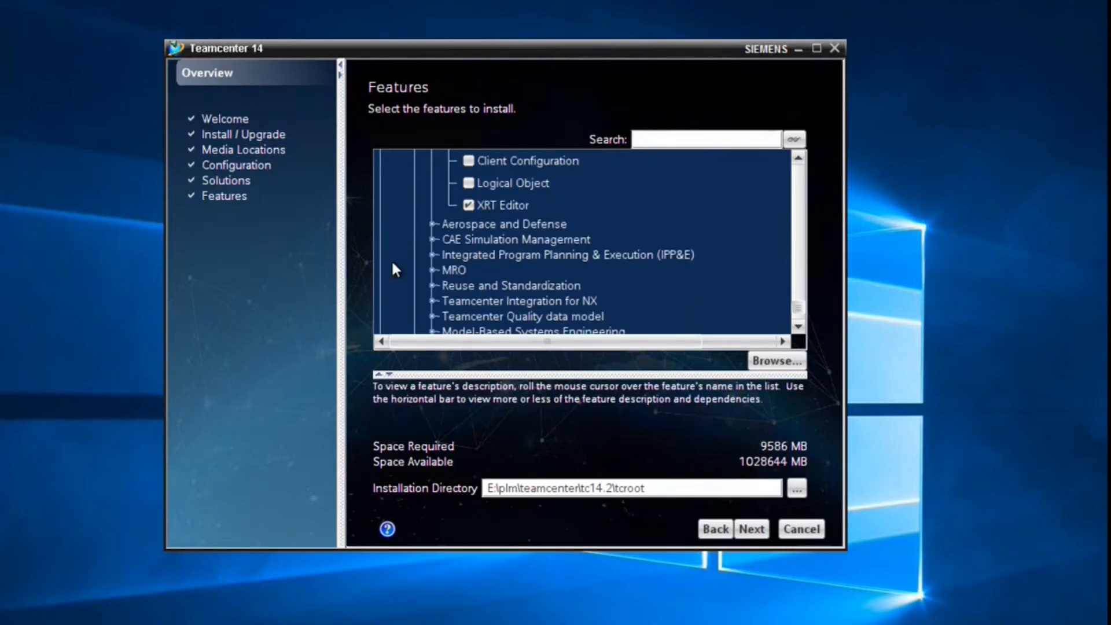
{"action": "scroll", "coordinate": [393, 264], "scroll_direction": "down", "scroll_amount": 1}
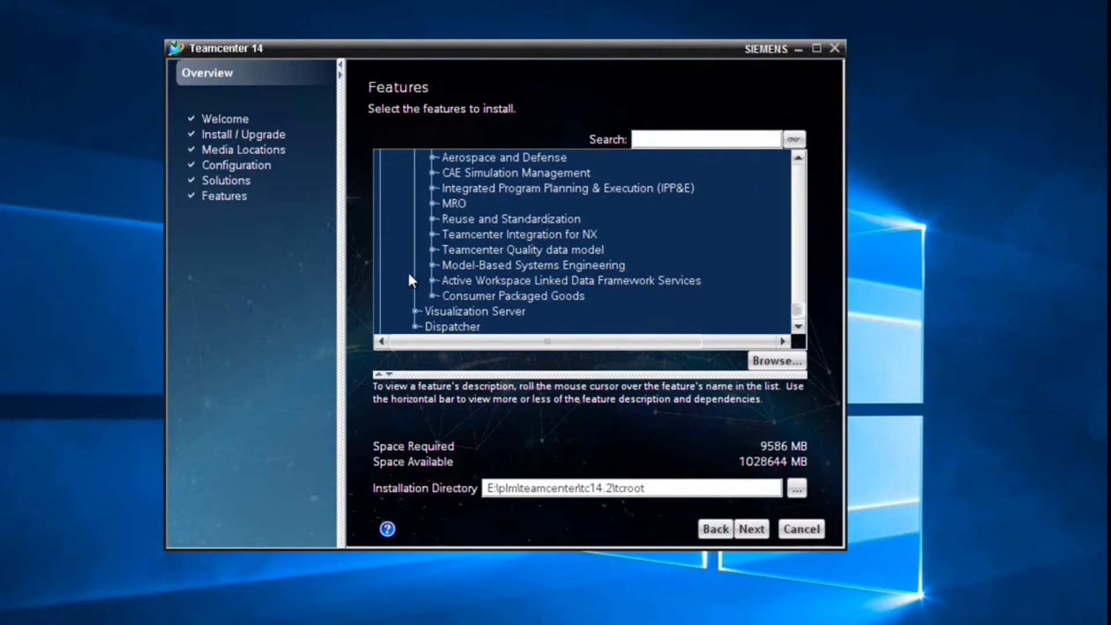
{"action": "scroll", "coordinate": [408, 269], "scroll_direction": "down", "scroll_amount": 1}
{"action": "left_click", "coordinate": [414, 260]}
{"action": "left_click", "coordinate": [452, 273]}
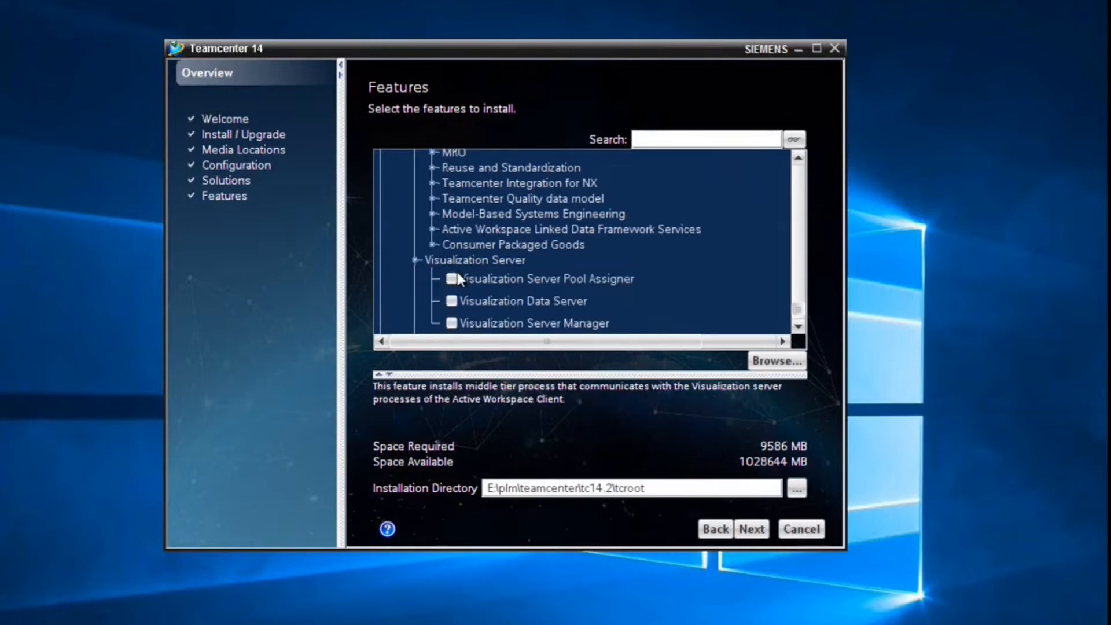
{"action": "left_click", "coordinate": [451, 321]}
- Include Server Manager, Sample files and Teamcenter Management Console under Server Enhancements
{"action": "scroll", "coordinate": [399, 272], "scroll_direction": "down", "scroll_amount": 2}
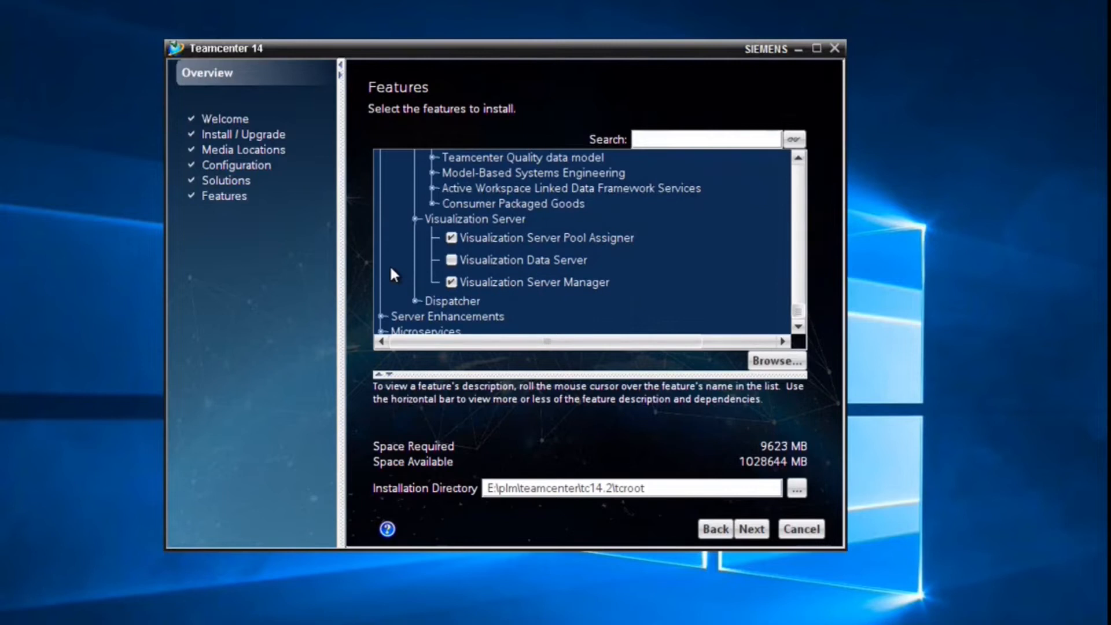
{"action": "left_click", "coordinate": [414, 264]}
{"action": "left_click", "coordinate": [431, 280]}
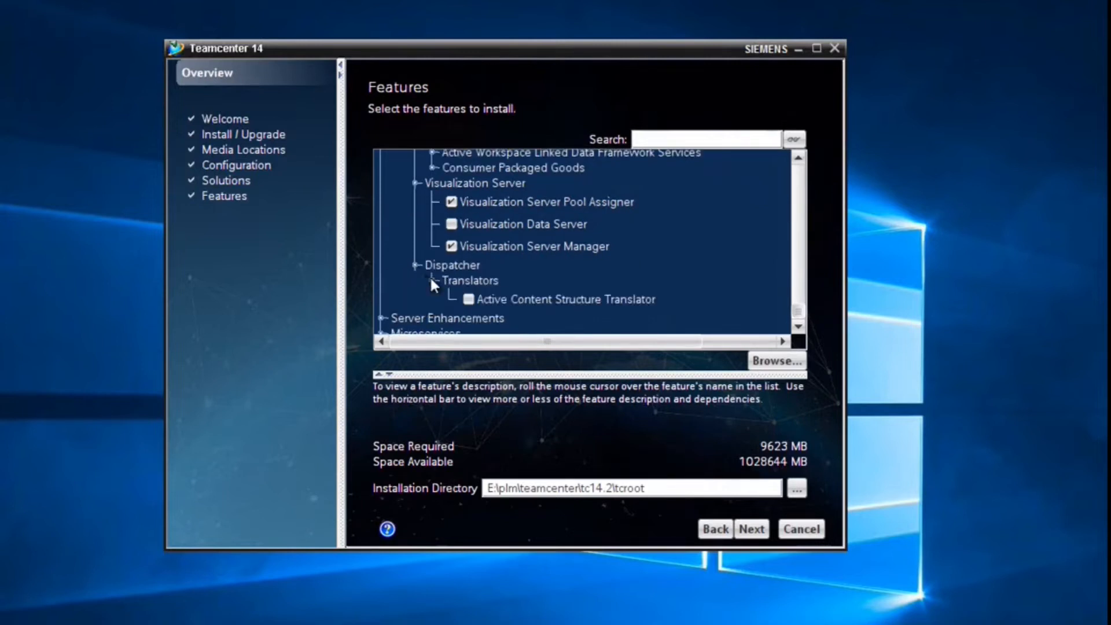
{"action": "scroll", "coordinate": [399, 269], "scroll_direction": "down", "scroll_amount": 1}
{"action": "left_click", "coordinate": [385, 280]}
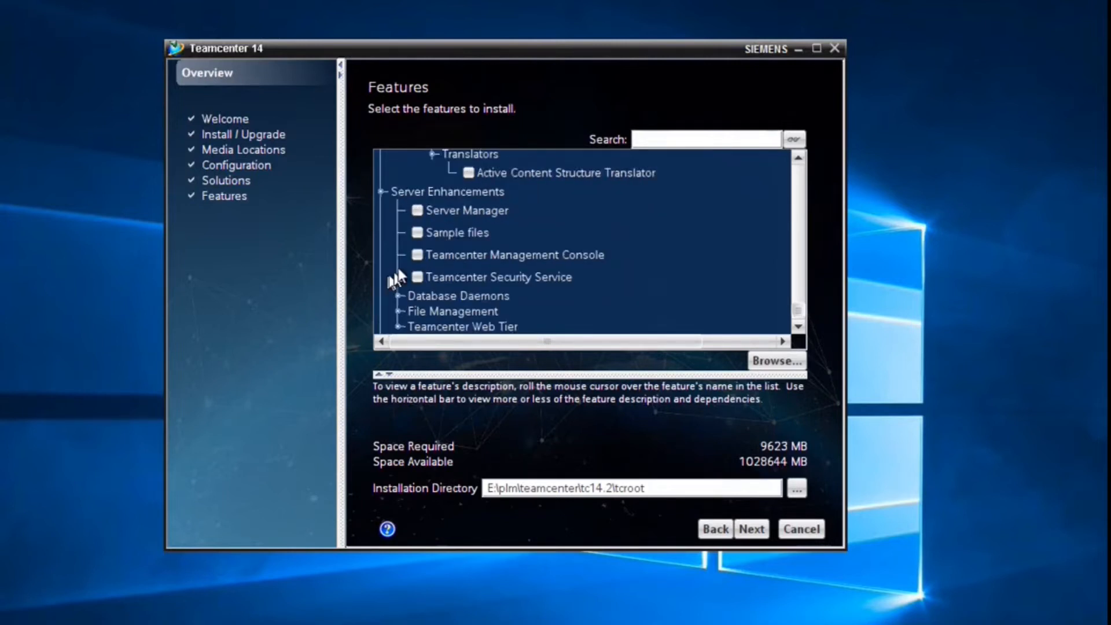
{"action": "left_click", "coordinate": [418, 211]}
{"action": "left_click", "coordinate": [417, 232]}
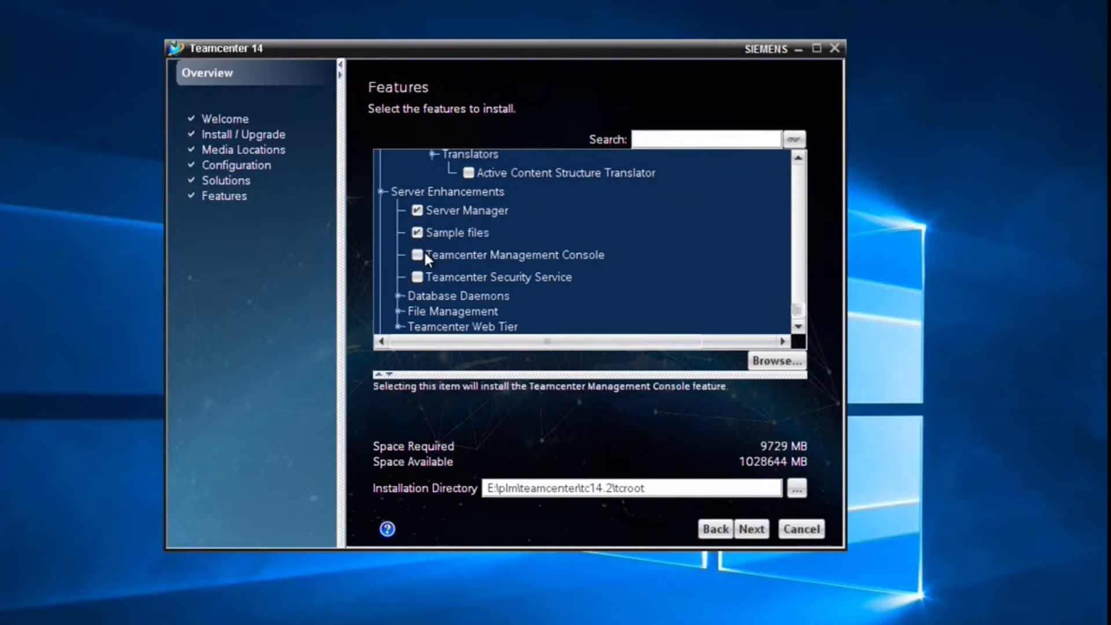
{"action": "left_click", "coordinate": [418, 253]}
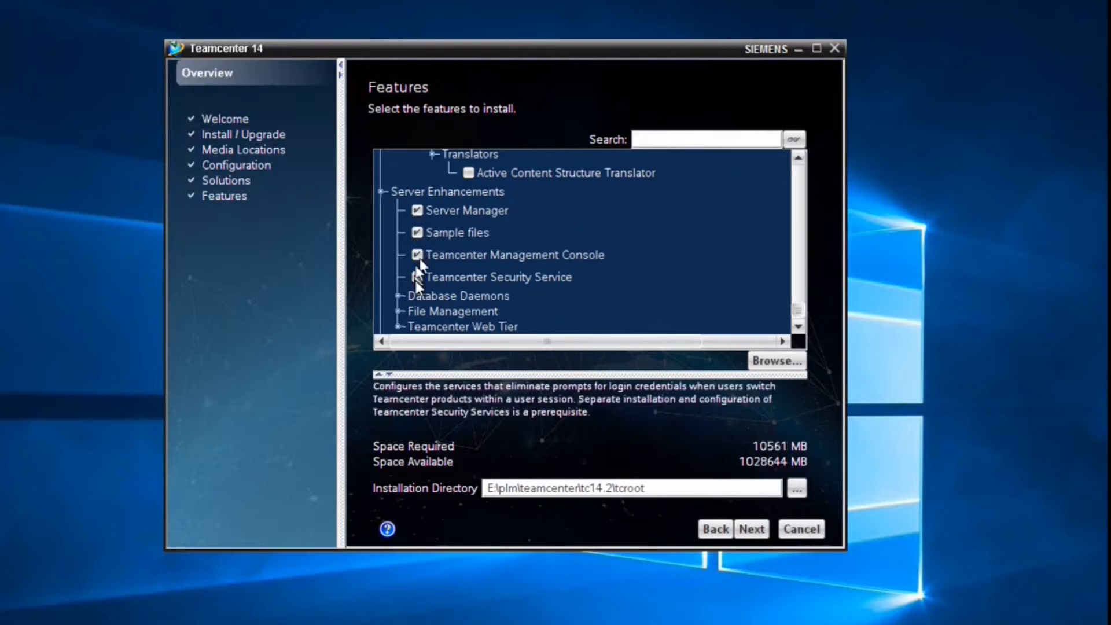
- Include Microservices Framework from the Microservices group
{"action": "left_click", "coordinate": [397, 311]}
{"action": "scroll", "coordinate": [396, 304], "scroll_direction": "down", "scroll_amount": 3}
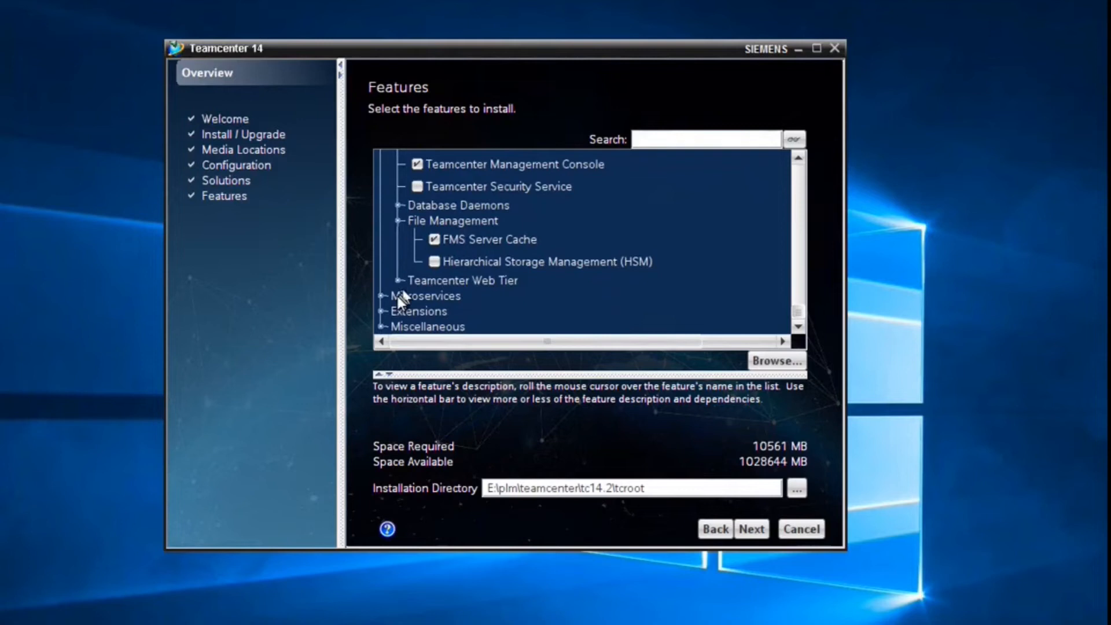
{"action": "left_click", "coordinate": [382, 296]}
{"action": "left_click", "coordinate": [417, 177]}
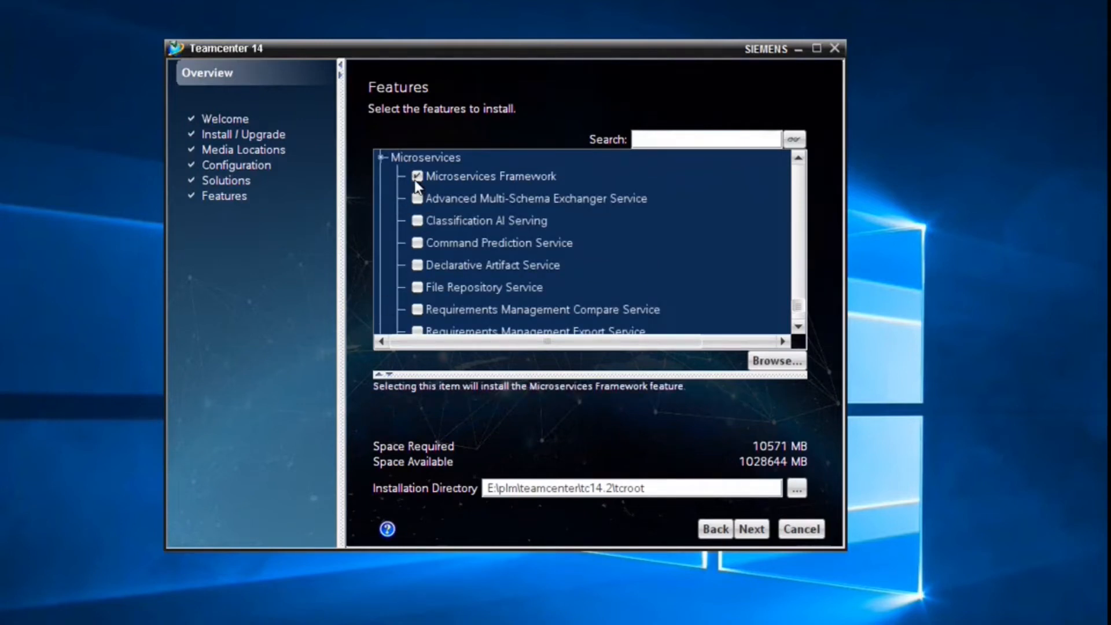
- Expand the Extensions group and include Product Configurator
{"action": "scroll", "coordinate": [394, 228], "scroll_direction": "down", "scroll_amount": 2}
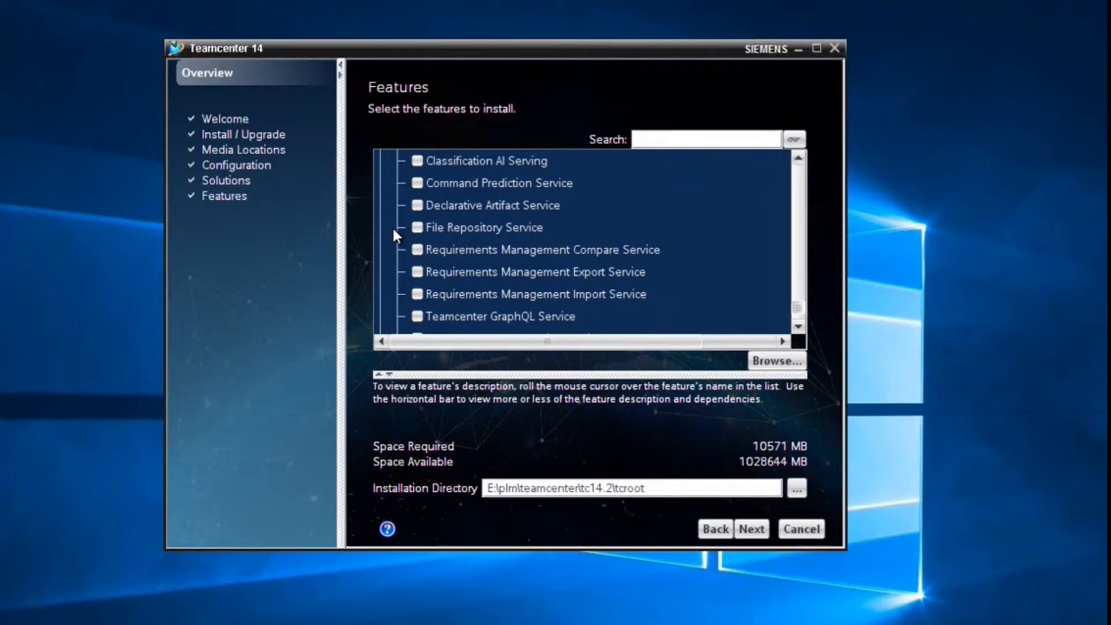
{"action": "scroll", "coordinate": [395, 231], "scroll_direction": "down", "scroll_amount": 4}
{"action": "scroll", "coordinate": [394, 226], "scroll_direction": "down", "scroll_amount": 1}
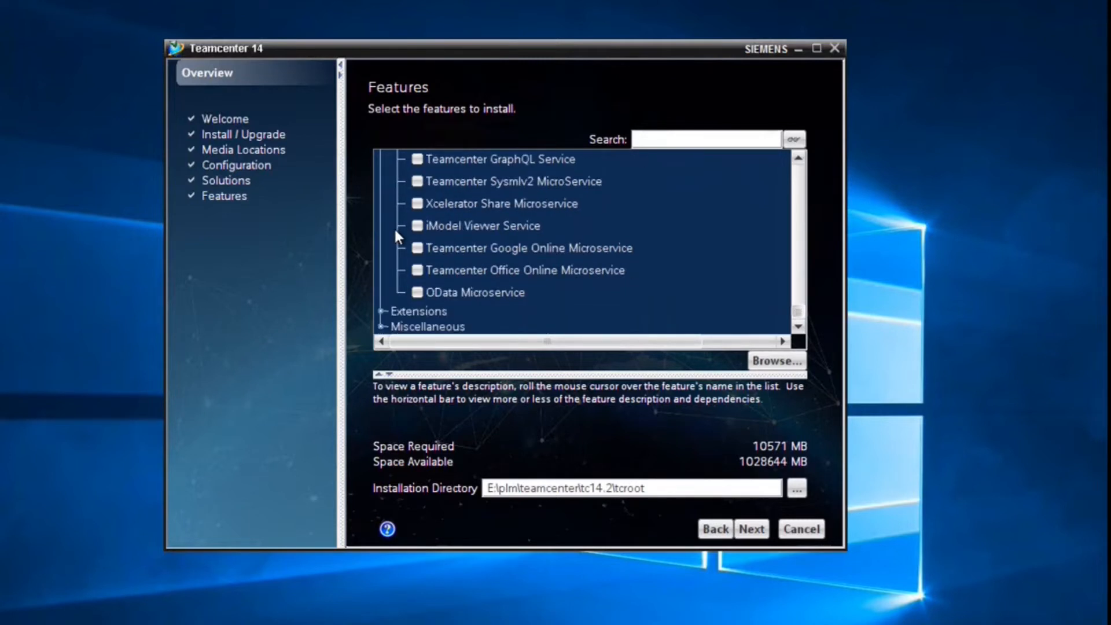
{"action": "left_click", "coordinate": [381, 311]}
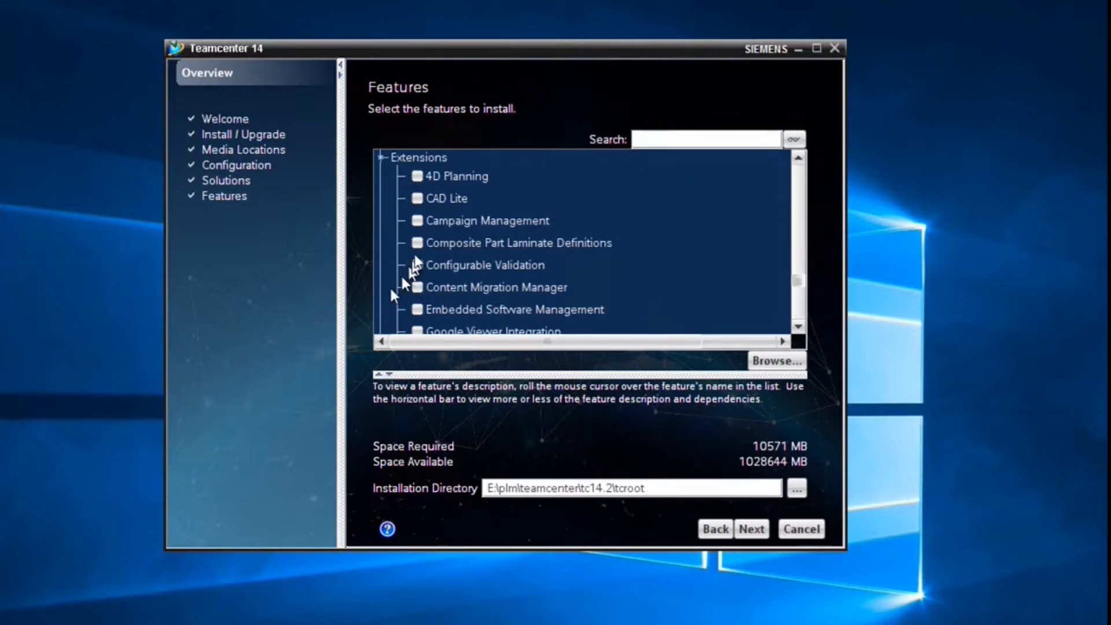
{"action": "scroll", "coordinate": [394, 226], "scroll_direction": "down", "scroll_amount": 1}
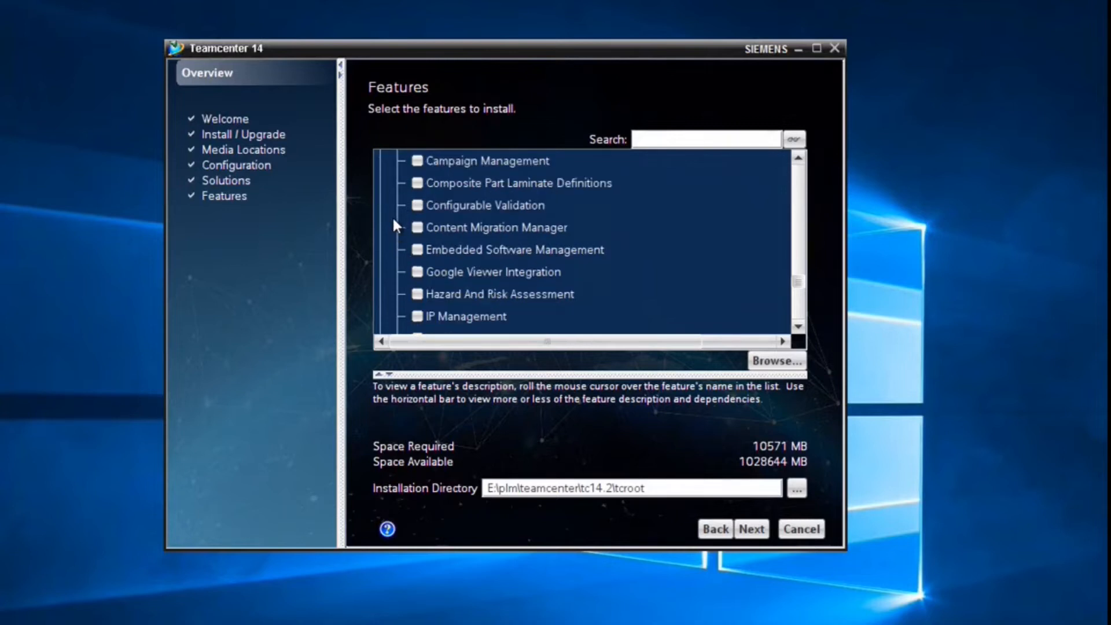
{"action": "scroll", "coordinate": [394, 221], "scroll_direction": "down", "scroll_amount": 1}
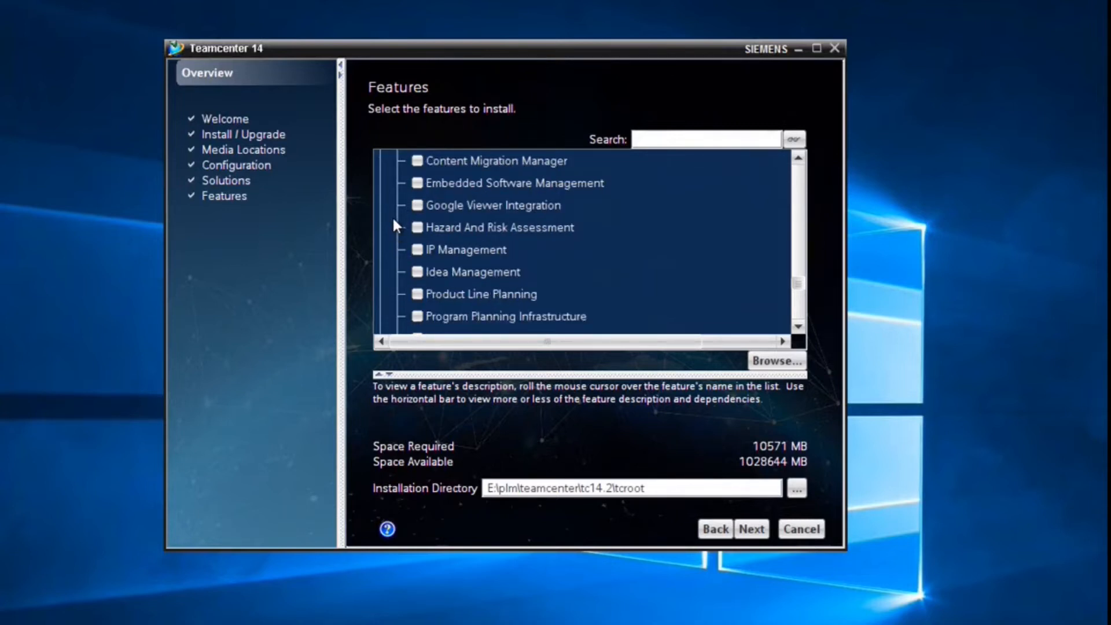
{"action": "scroll", "coordinate": [393, 226], "scroll_direction": "down", "scroll_amount": 1}
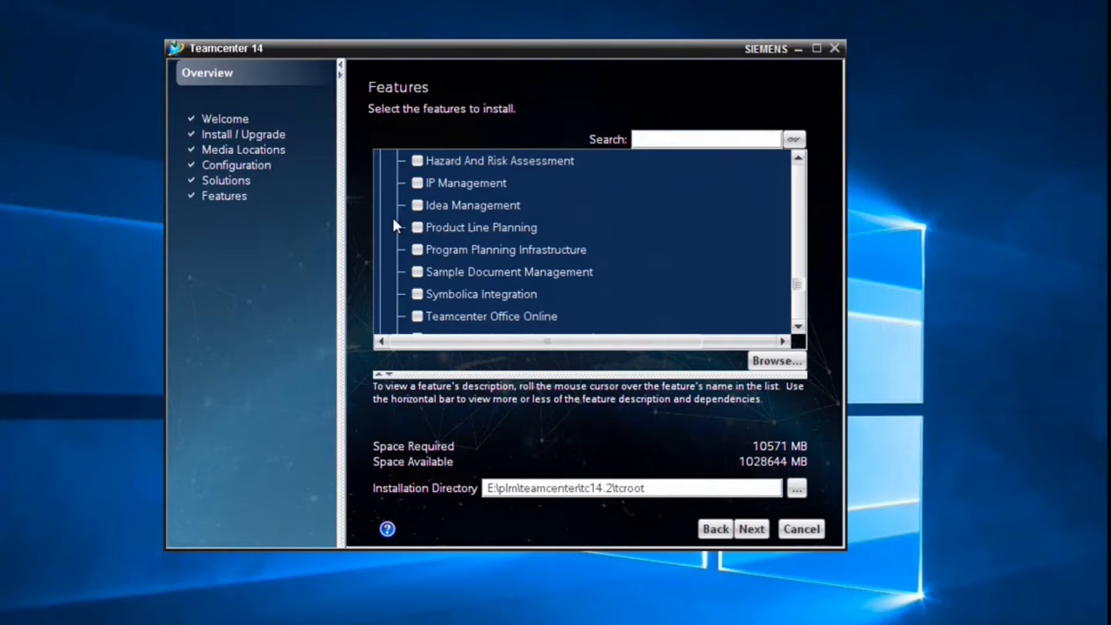
{"action": "scroll", "coordinate": [394, 226], "scroll_direction": "down", "scroll_amount": 1}
{"action": "scroll", "coordinate": [393, 226], "scroll_direction": "down", "scroll_amount": 1}
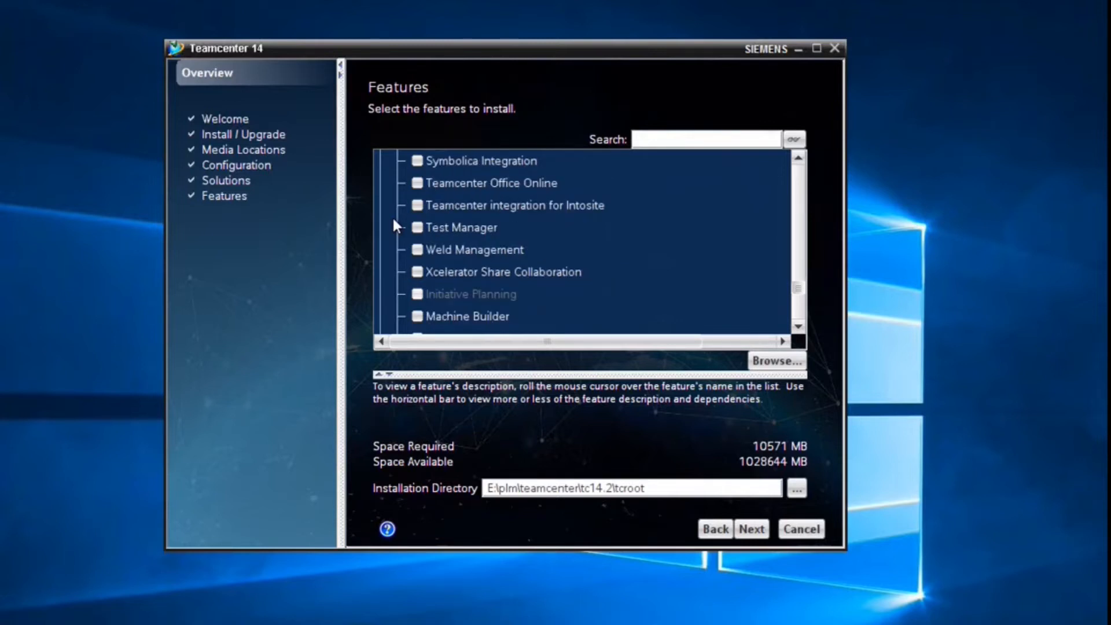
{"action": "scroll", "coordinate": [393, 220], "scroll_direction": "down", "scroll_amount": 3}
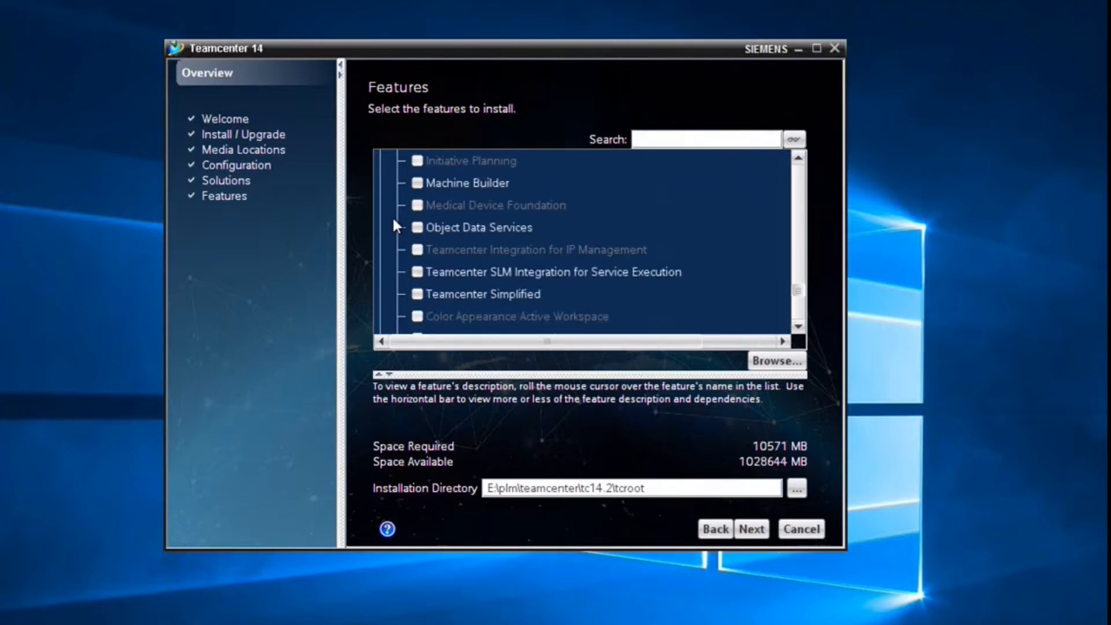
{"action": "scroll", "coordinate": [393, 223], "scroll_direction": "down", "scroll_amount": 3}
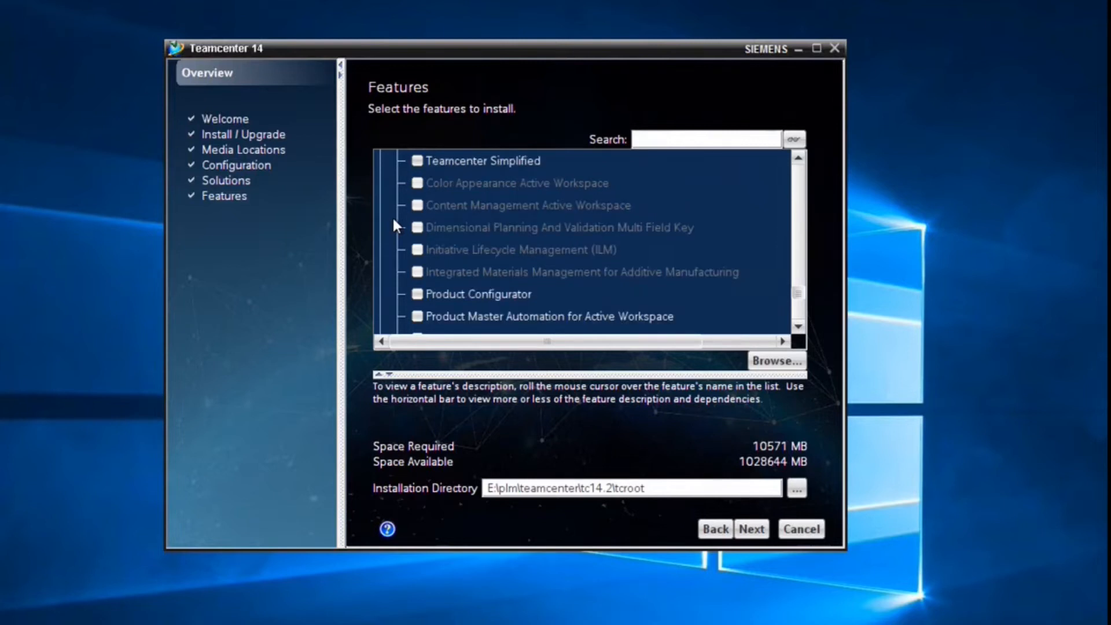
{"action": "scroll", "coordinate": [393, 222], "scroll_direction": "down", "scroll_amount": 3}
{"action": "left_click", "coordinate": [417, 227]}
- Include Product Configurator Support for Structure Manager, raising Space Required to 10636 MB
{"action": "scroll", "coordinate": [395, 231], "scroll_direction": "down", "scroll_amount": 3}
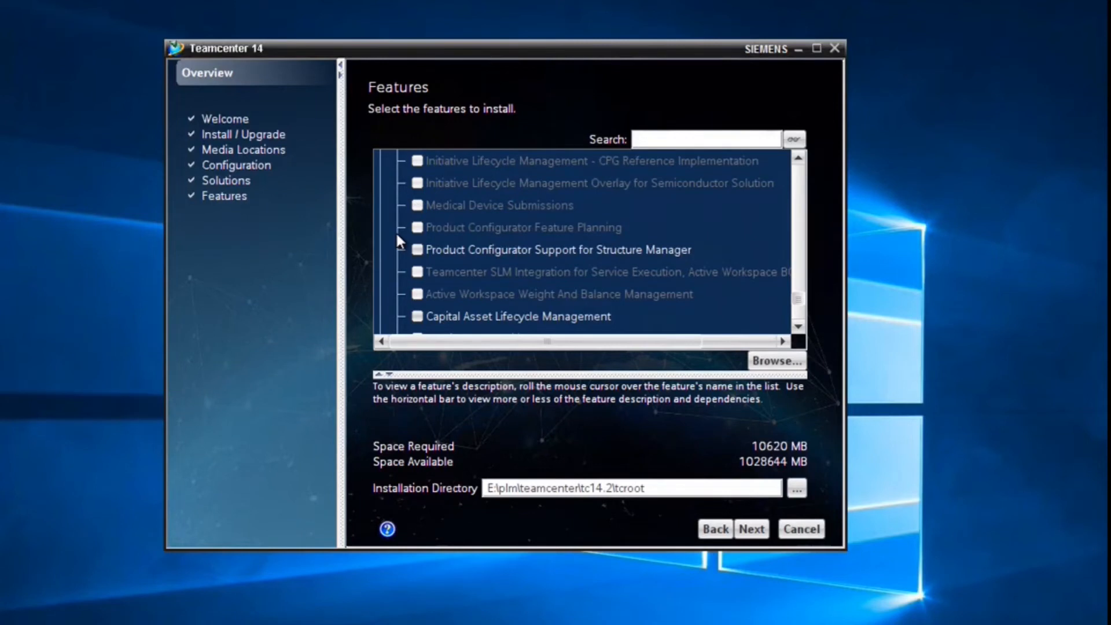
{"action": "scroll", "coordinate": [396, 236], "scroll_direction": "down", "scroll_amount": 1}
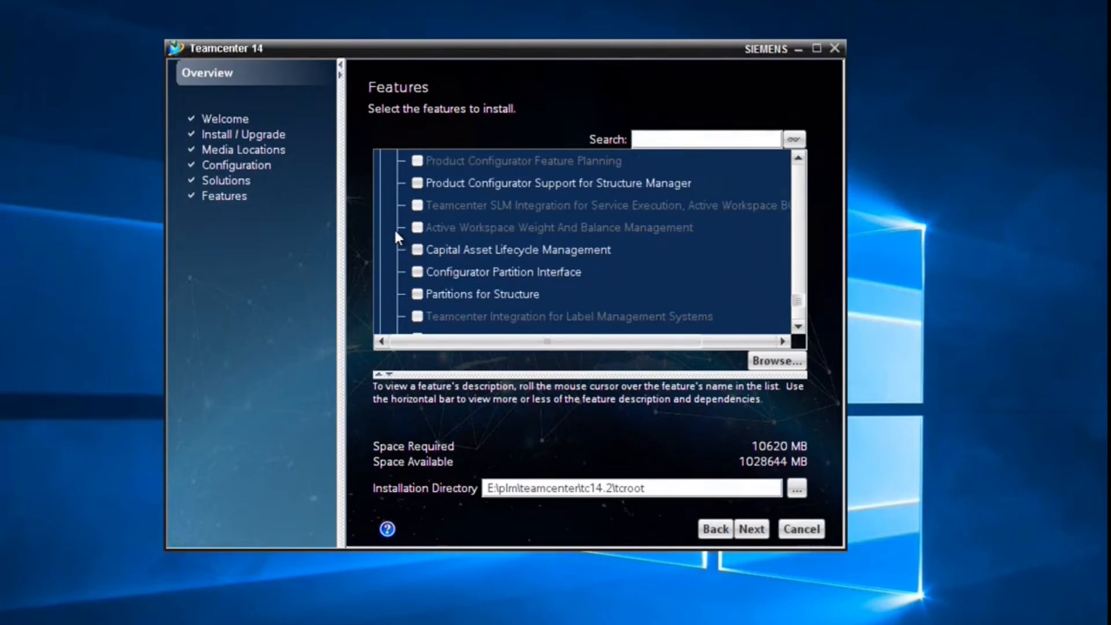
{"action": "left_click", "coordinate": [415, 183]}
{"action": "scroll", "coordinate": [387, 245], "scroll_direction": "down", "scroll_amount": 3}
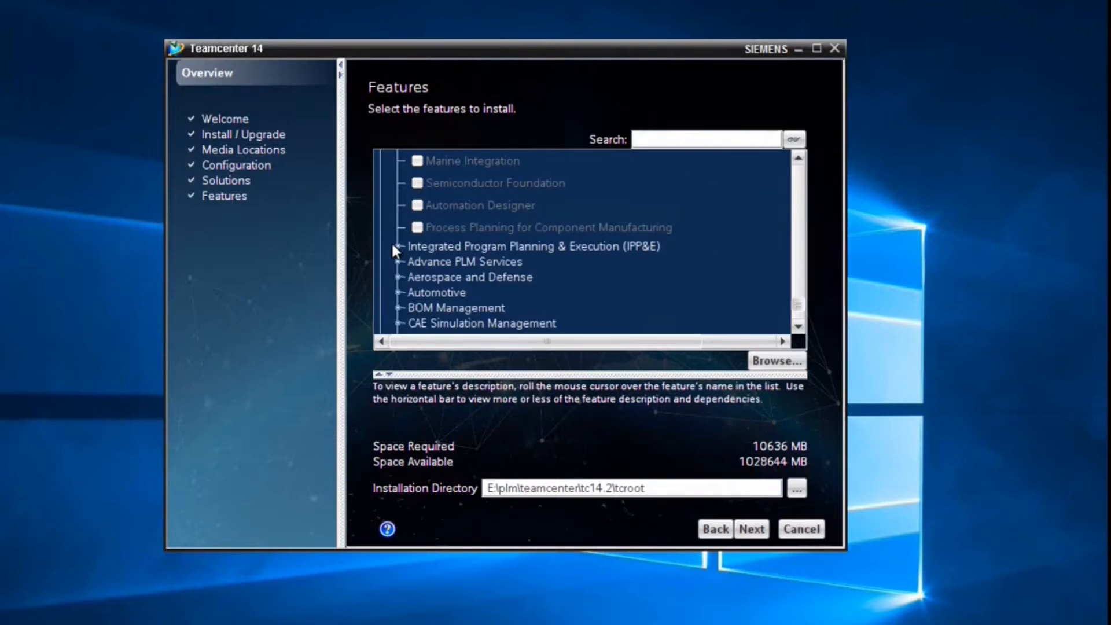
{"action": "scroll", "coordinate": [394, 284], "scroll_direction": "down", "scroll_amount": 1}
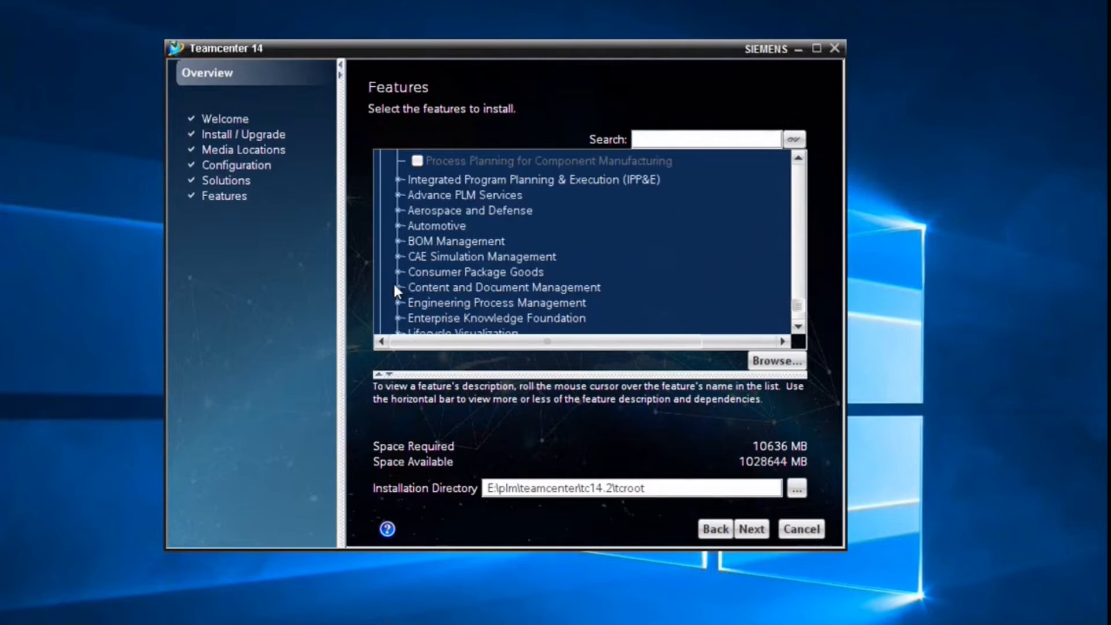
- Include Spatial Search plus Bounding box and Trueshape generation from JT
{"action": "left_click", "coordinate": [397, 240]}
{"action": "scroll", "coordinate": [391, 261], "scroll_direction": "down", "scroll_amount": 1}
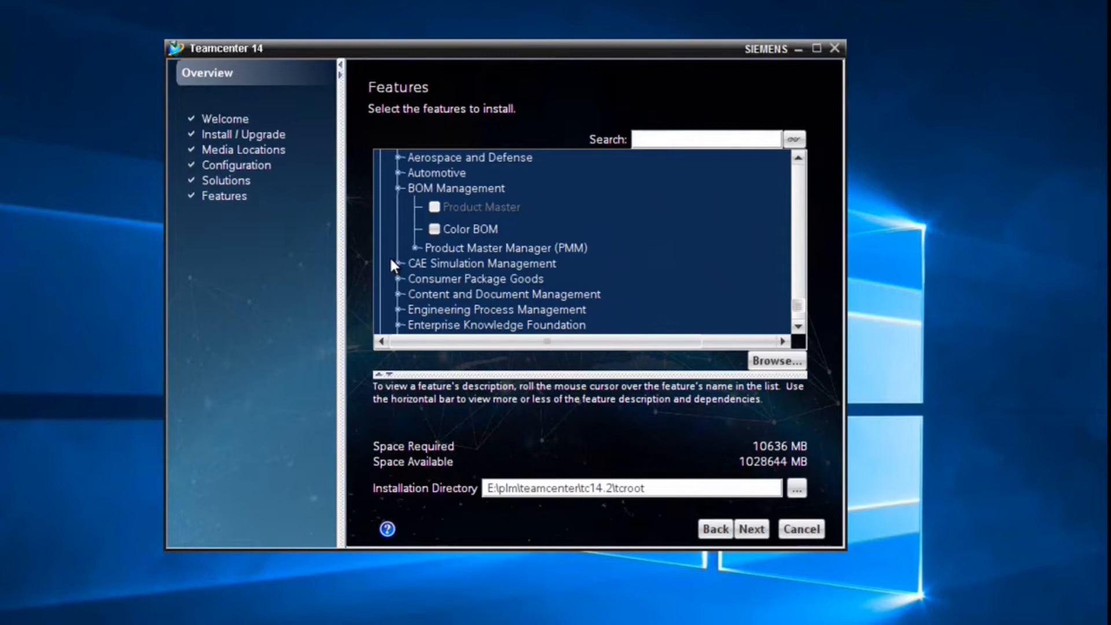
{"action": "left_click", "coordinate": [414, 248]}
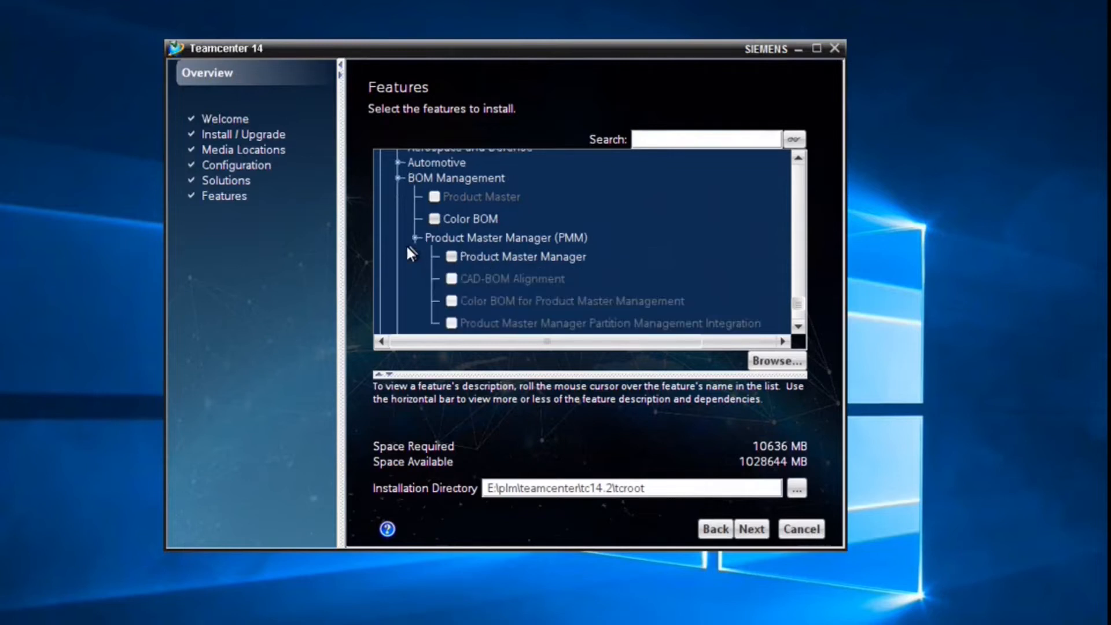
{"action": "scroll", "coordinate": [408, 247], "scroll_direction": "down", "scroll_amount": 2}
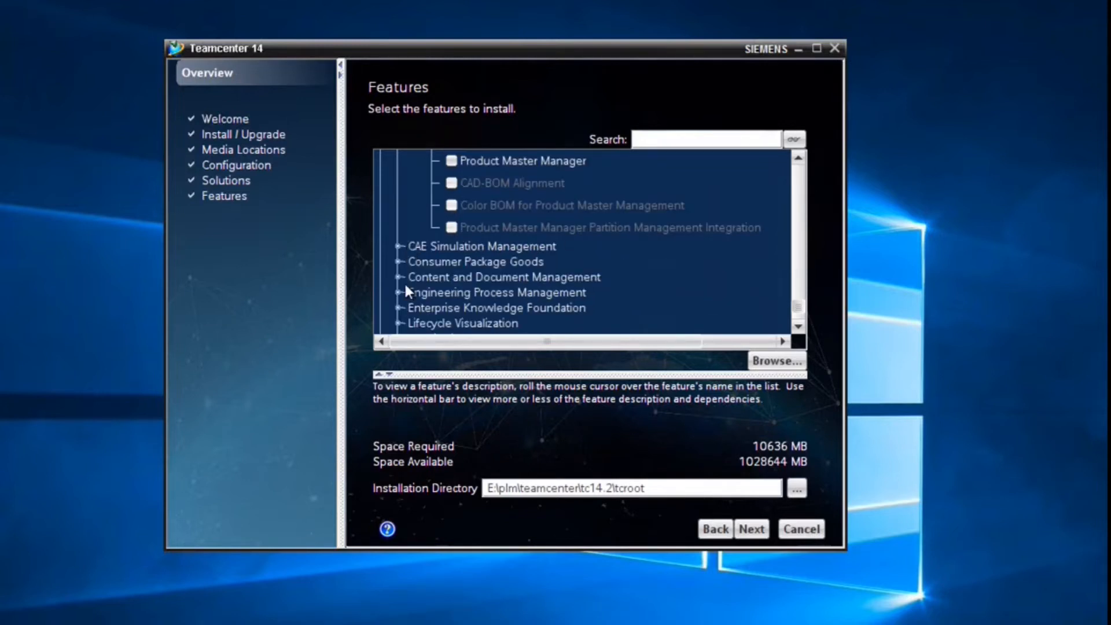
{"action": "left_click", "coordinate": [400, 291]}
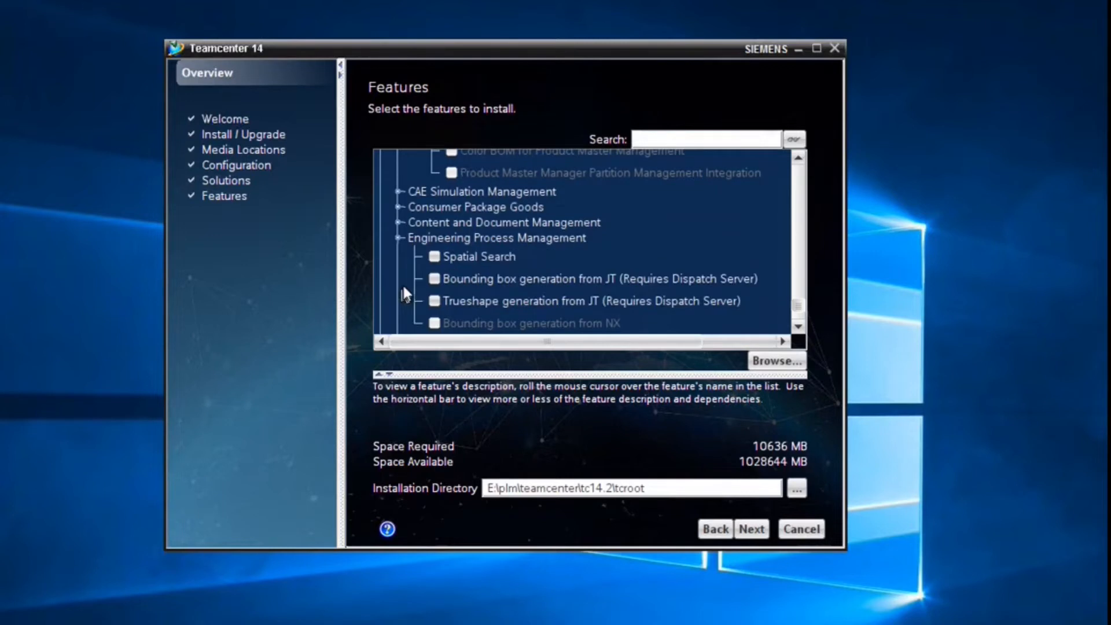
{"action": "left_click", "coordinate": [434, 256]}
{"action": "left_click", "coordinate": [435, 279]}
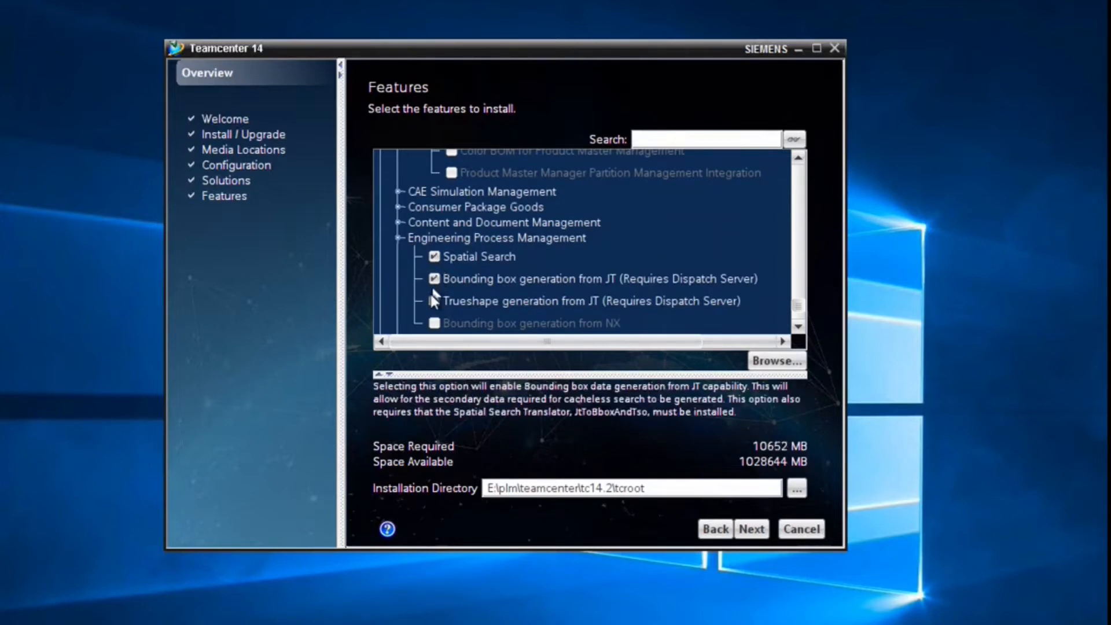
{"action": "left_click", "coordinate": [434, 301]}
{"action": "scroll", "coordinate": [405, 289], "scroll_direction": "down", "scroll_amount": 1}
{"action": "left_click", "coordinate": [434, 252]}
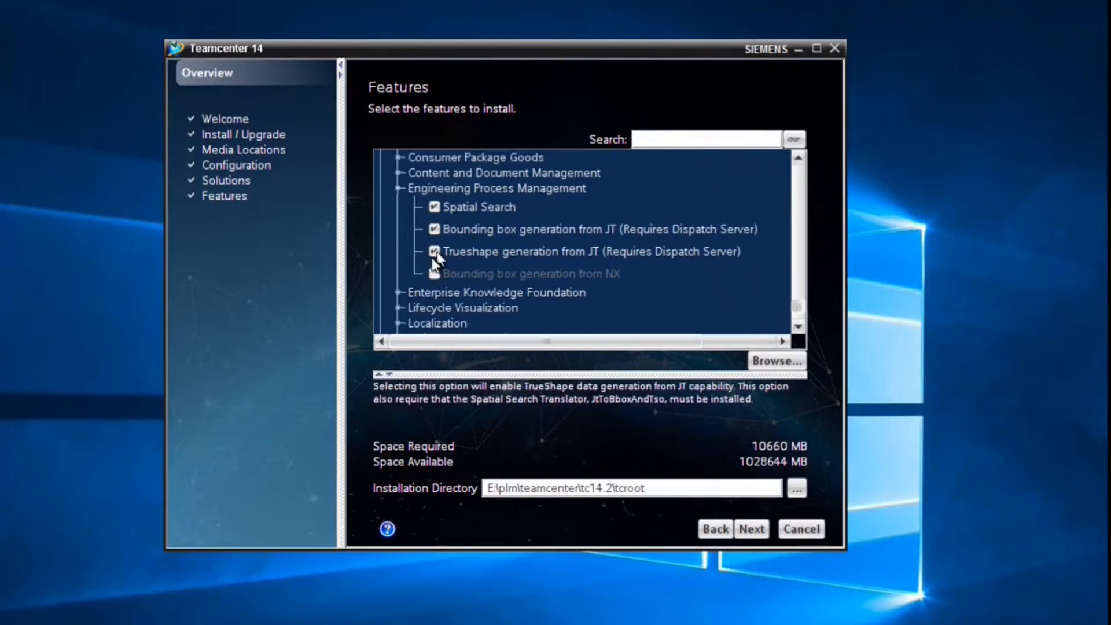
- Include Change Management, Dispatcher Client for Rich Client, Issue Management and Dispatcher Client (4-tier)
{"action": "scroll", "coordinate": [404, 278], "scroll_direction": "down", "scroll_amount": 1}
{"action": "left_click", "coordinate": [398, 246]}
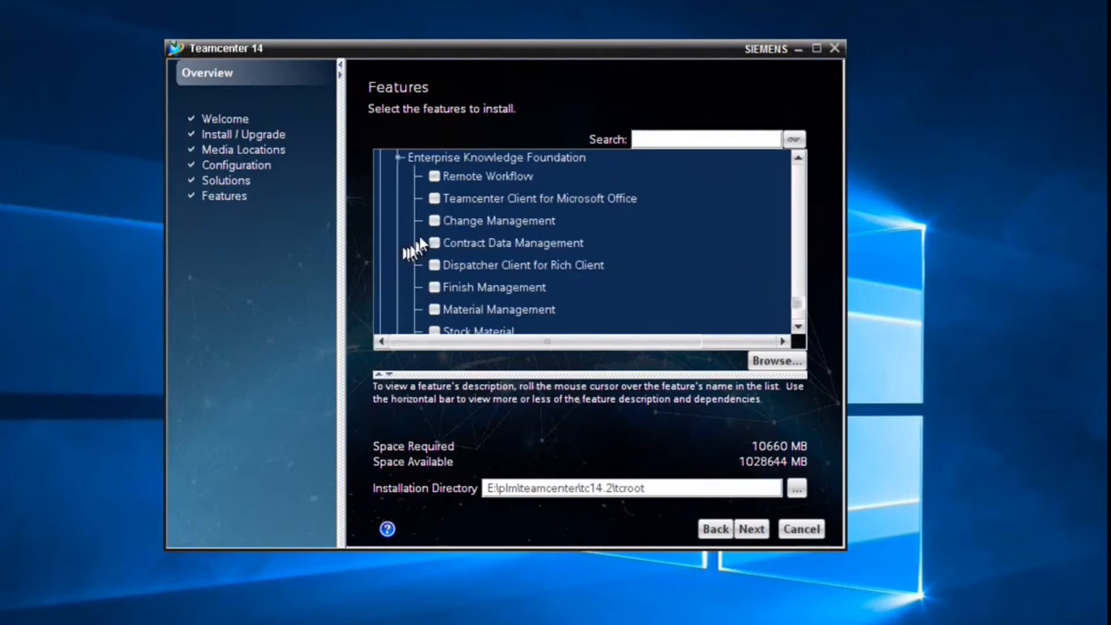
{"action": "left_click", "coordinate": [434, 221]}
{"action": "left_click", "coordinate": [432, 265]}
{"action": "scroll", "coordinate": [399, 255], "scroll_direction": "down", "scroll_amount": 1}
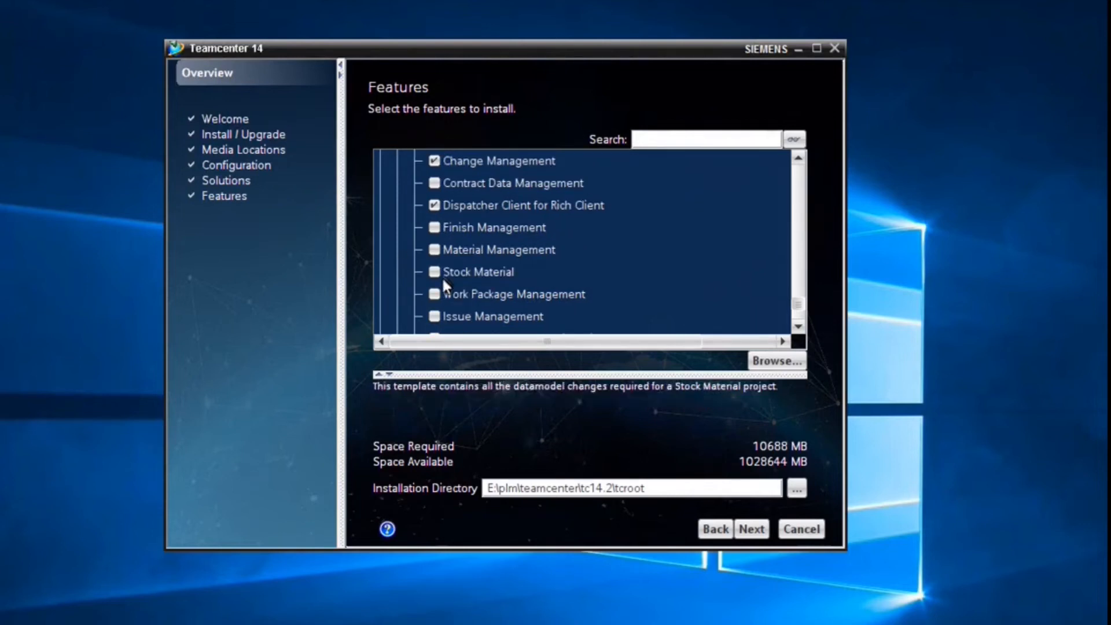
{"action": "left_click", "coordinate": [434, 316]}
{"action": "scroll", "coordinate": [390, 276], "scroll_direction": "down", "scroll_amount": 2}
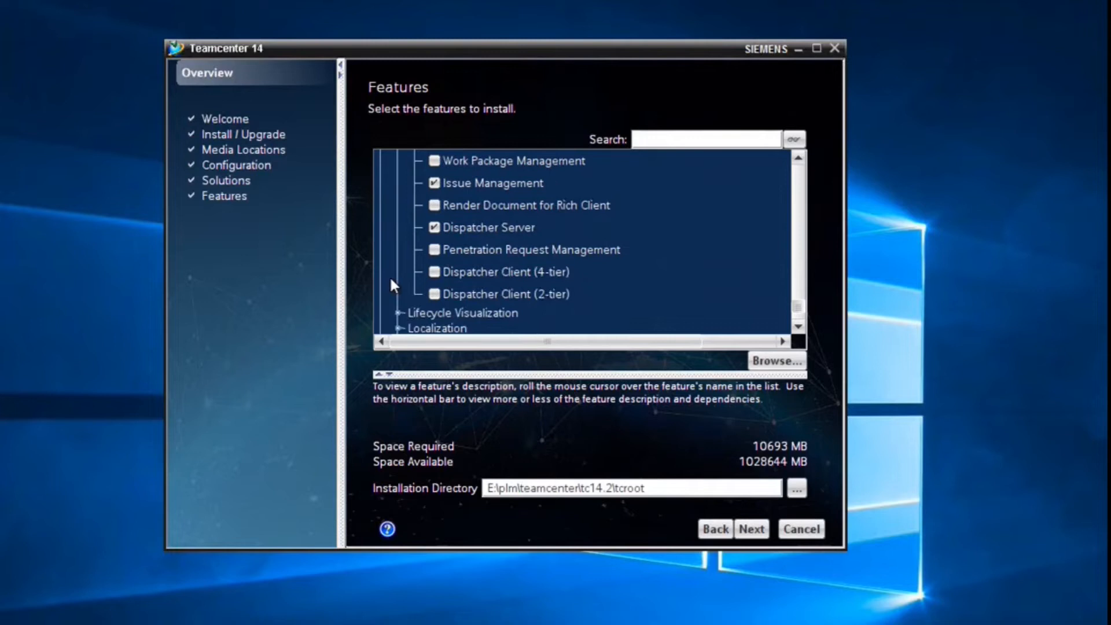
{"action": "left_click", "coordinate": [434, 272]}
- Review Lifecycle Visualization and Miscellaneous groups, then finish features at 10742 MB
{"action": "scroll", "coordinate": [399, 277], "scroll_direction": "down", "scroll_amount": 1}
{"action": "left_click", "coordinate": [398, 246]}
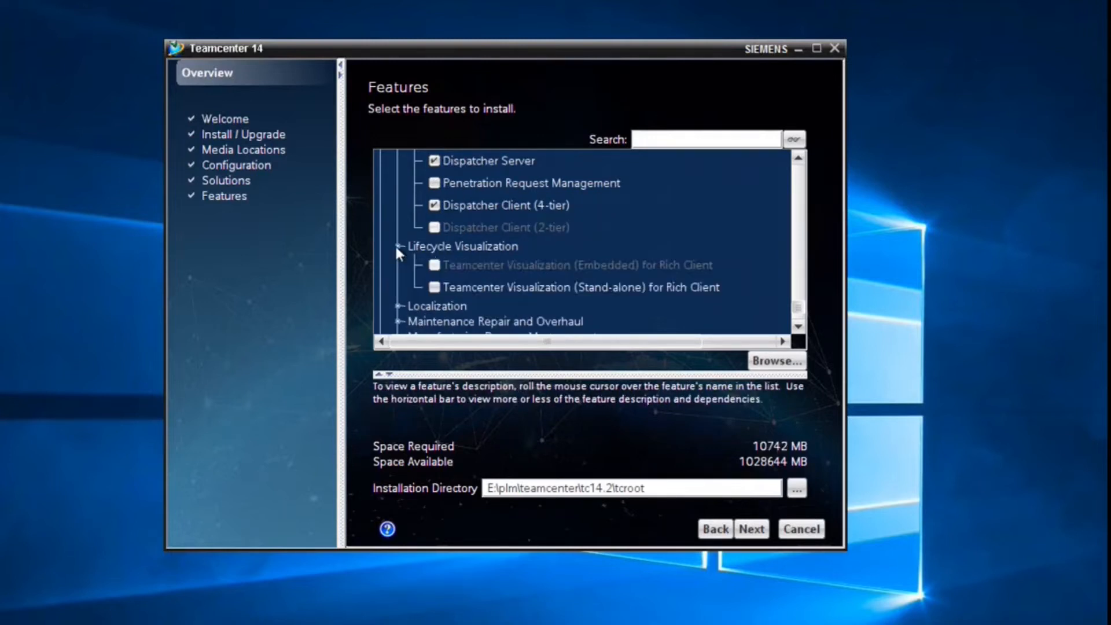
{"action": "scroll", "coordinate": [401, 250], "scroll_direction": "down", "scroll_amount": 1}
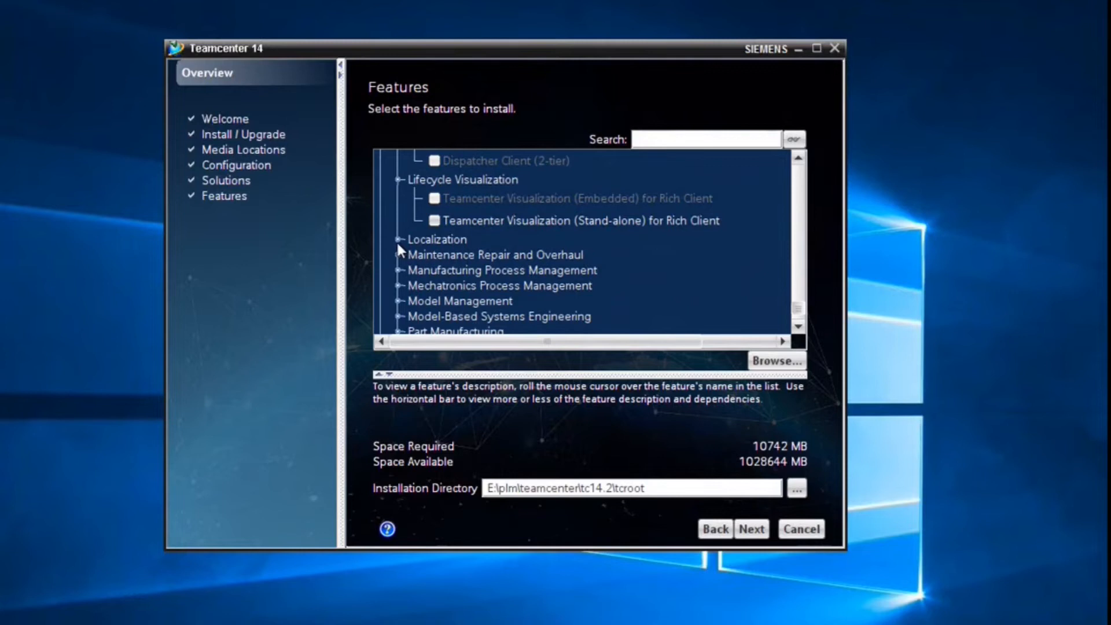
{"action": "scroll", "coordinate": [401, 281], "scroll_direction": "down", "scroll_amount": 1}
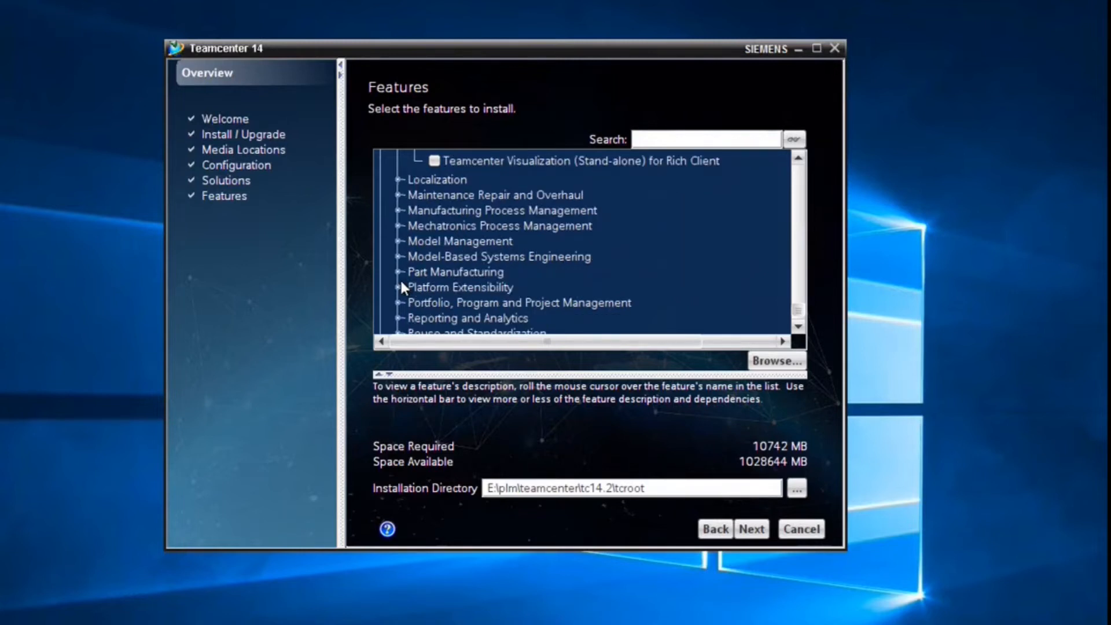
{"action": "scroll", "coordinate": [401, 282], "scroll_direction": "down", "scroll_amount": 2}
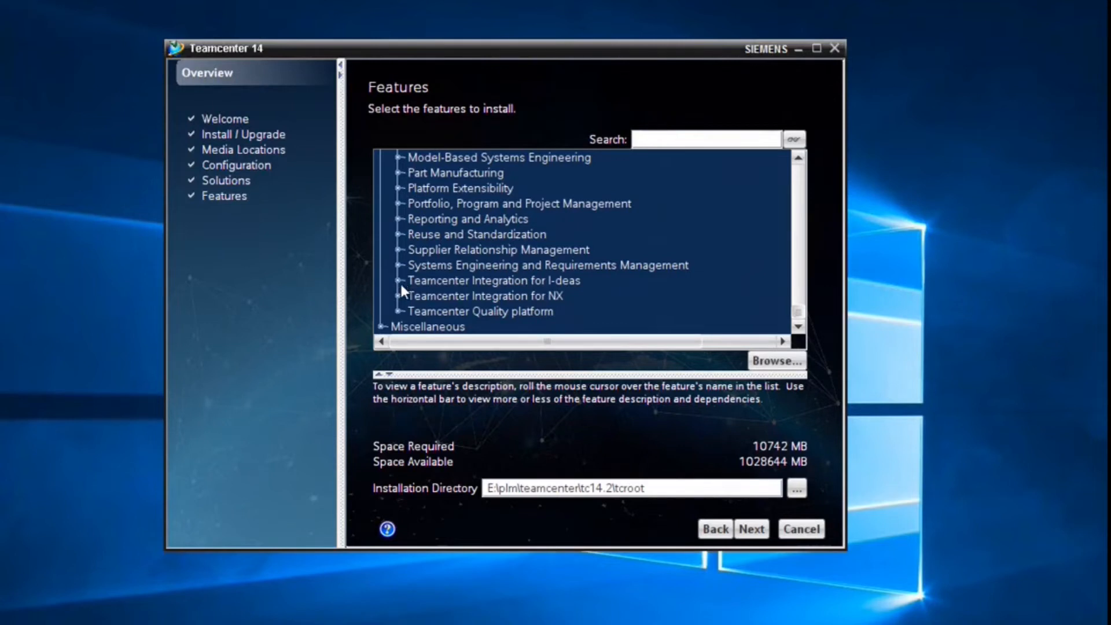
{"action": "left_click", "coordinate": [382, 326]}
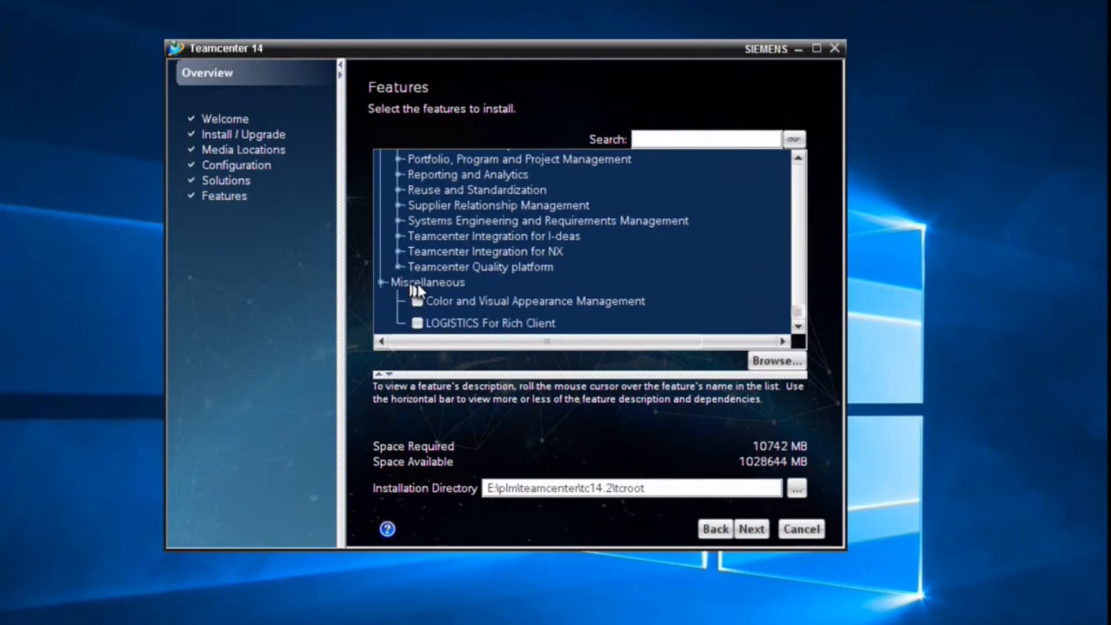
{"action": "left_click", "coordinate": [743, 533]}
- Set the Java Development Kit path to E:\plm\Java\Open_java11
{"action": "left_click", "coordinate": [745, 537]}
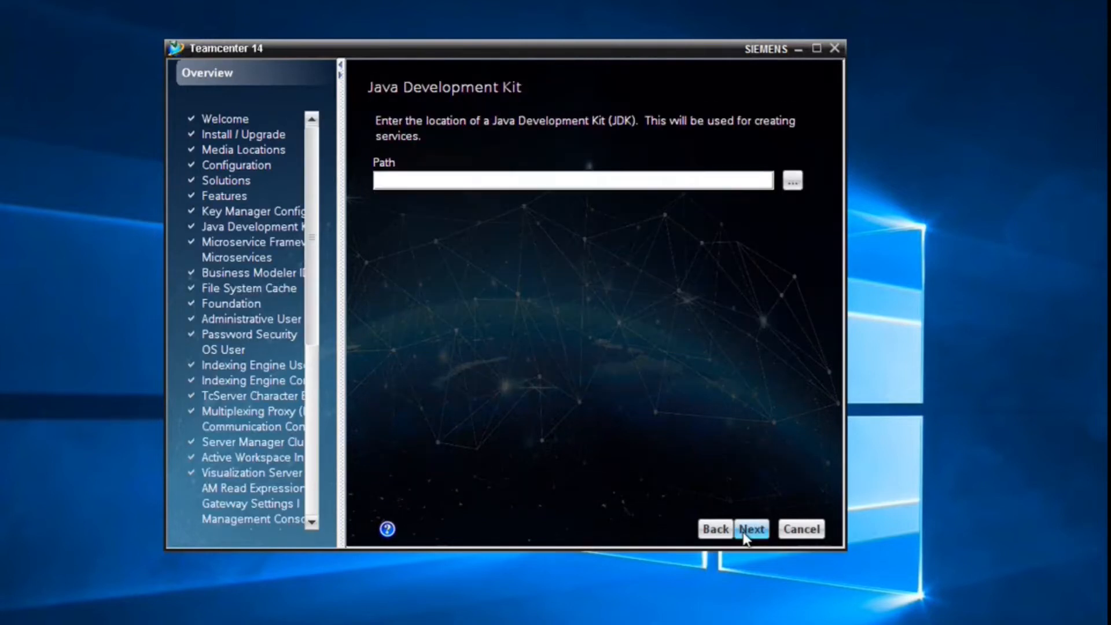
{"action": "left_click", "coordinate": [793, 181]}
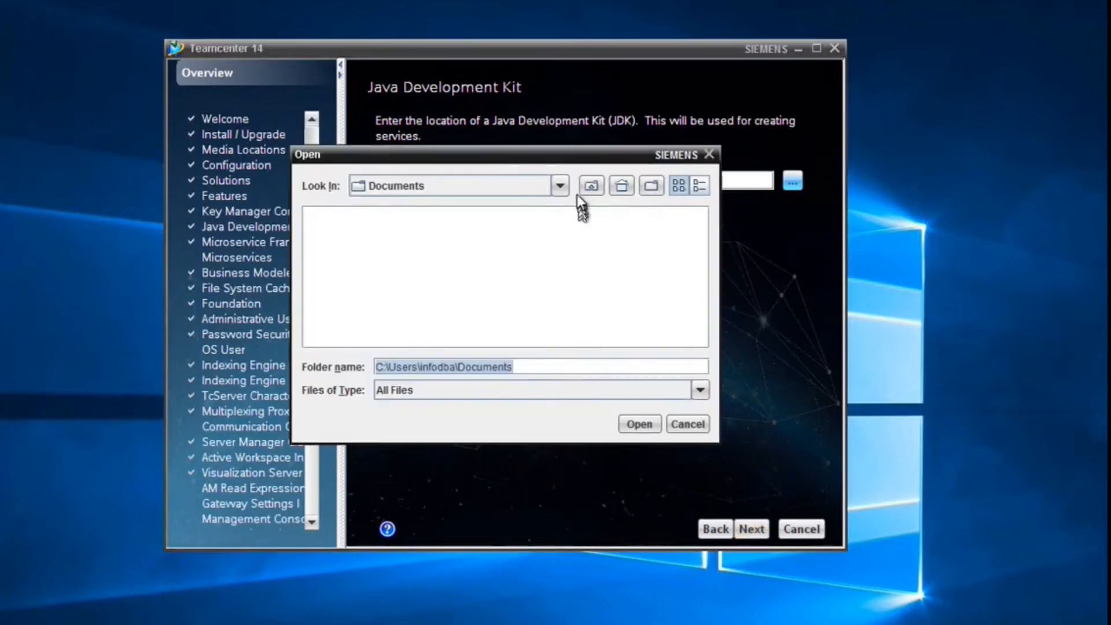
{"action": "left_click", "coordinate": [559, 185]}
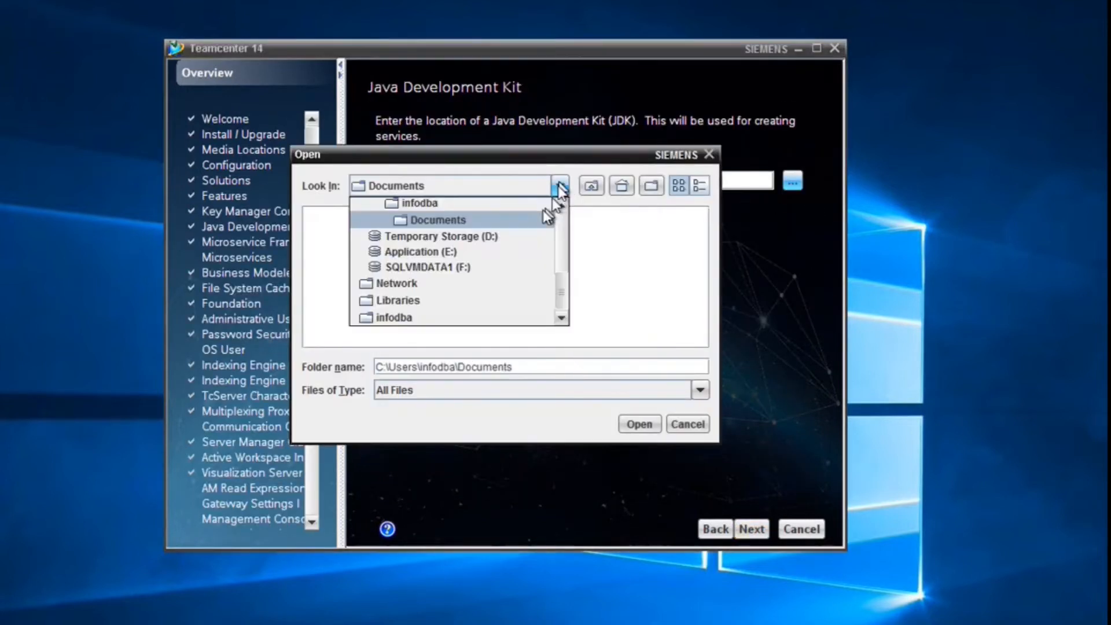
{"action": "left_click", "coordinate": [454, 251]}
{"action": "double_click", "coordinate": [331, 215]}
{"action": "double_click", "coordinate": [333, 233]}
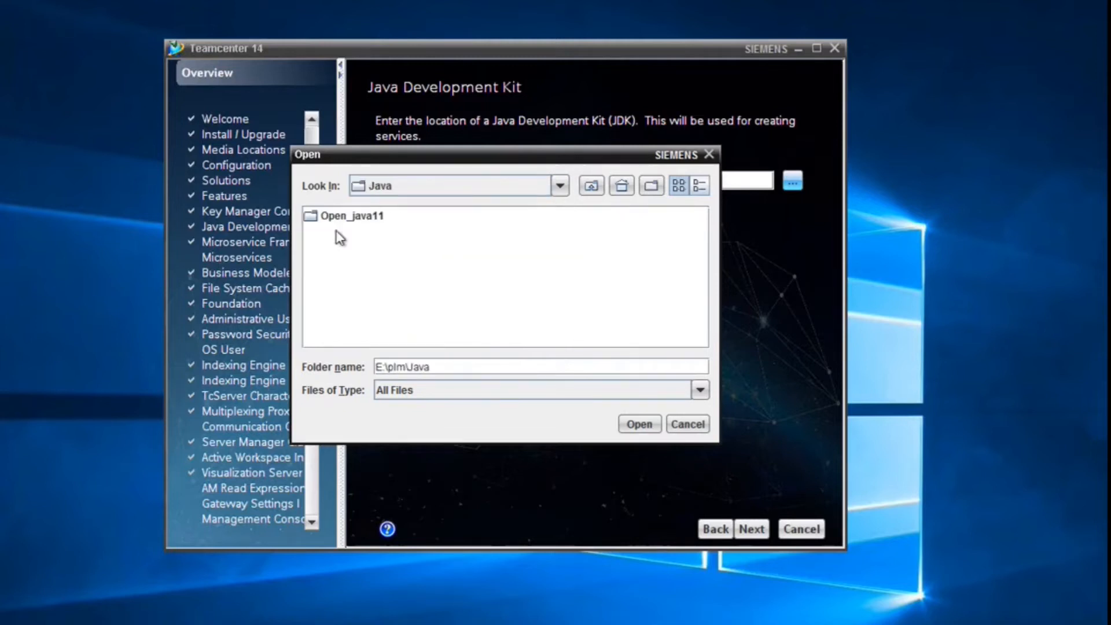
{"action": "double_click", "coordinate": [360, 215]}
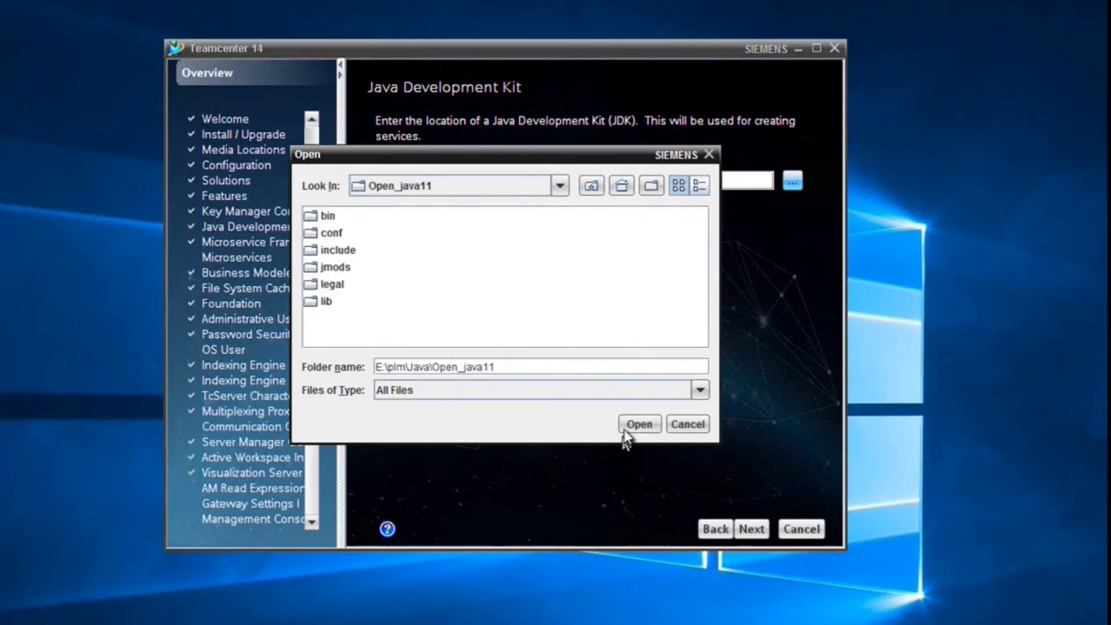
{"action": "left_click", "coordinate": [638, 424]}
- Enter and confirm the Microservice Framework keystore password
{"action": "left_click", "coordinate": [753, 532]}
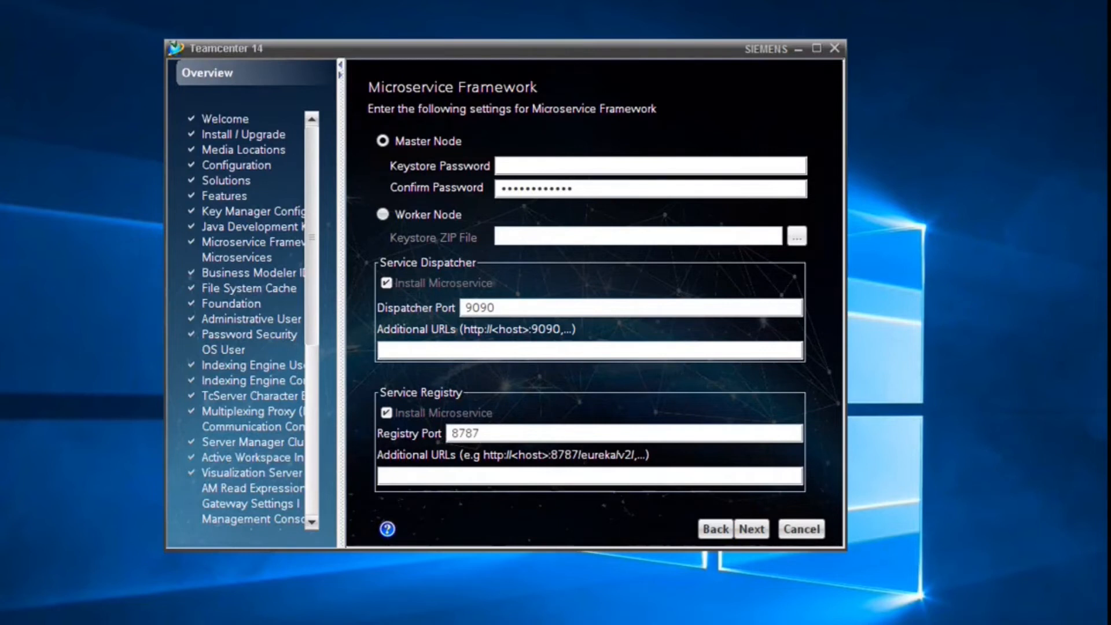
{"action": "left_click", "coordinate": [507, 165]}
{"action": "key", "text": "ctrl+v"}
{"action": "left_click_drag", "start_coordinate": [618, 190], "coordinate": [397, 171]}
{"action": "key", "text": "ctrl+v"}
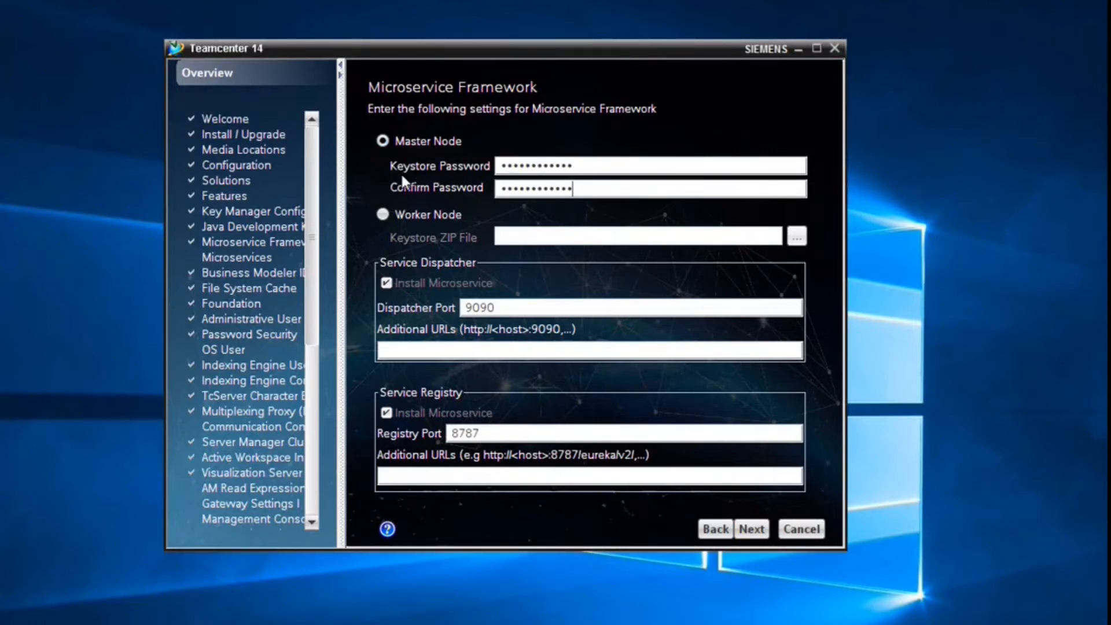
- Advance past the microservices list to the Business Modeler IDE Client templates page
{"action": "left_click", "coordinate": [751, 529]}
{"action": "left_click", "coordinate": [728, 529]}
{"action": "left_click", "coordinate": [753, 528]}
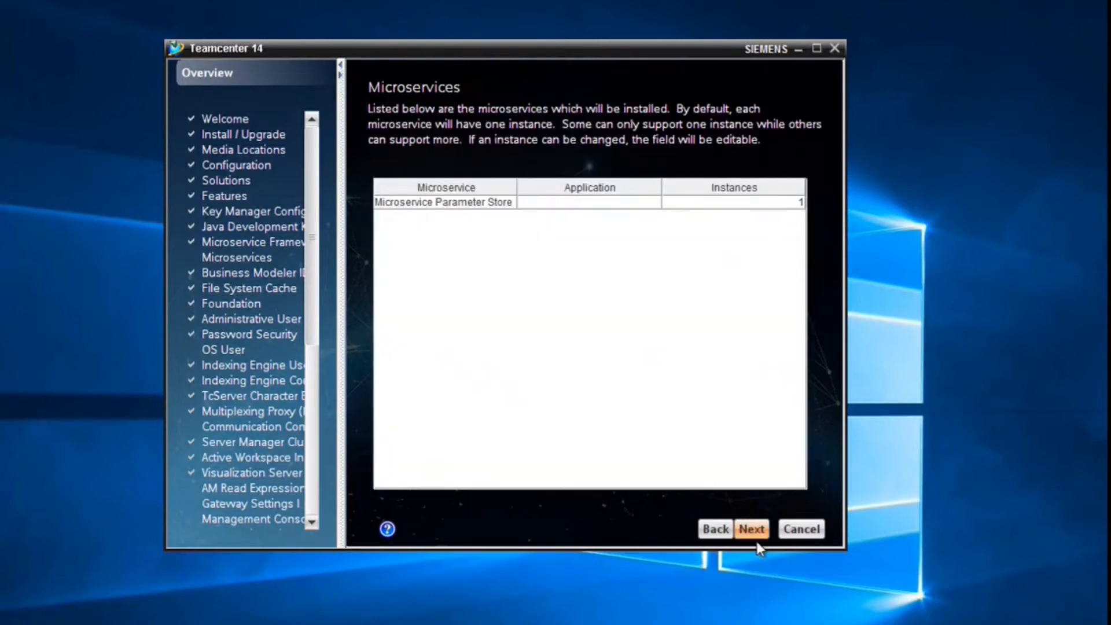
{"action": "left_click", "coordinate": [752, 531]}
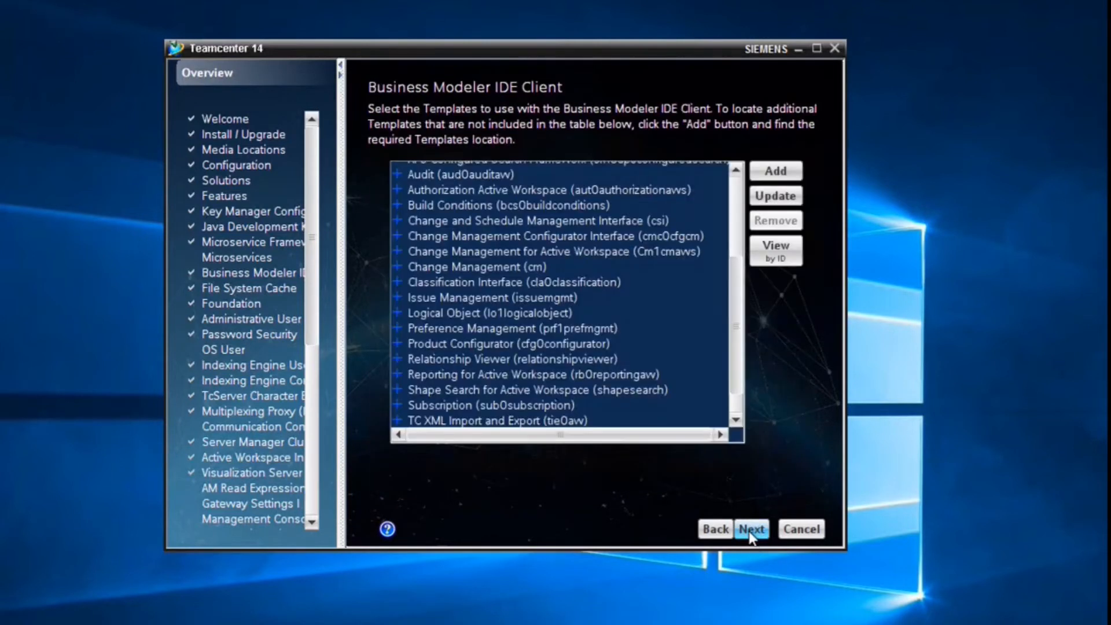
{"action": "left_click", "coordinate": [751, 532]}
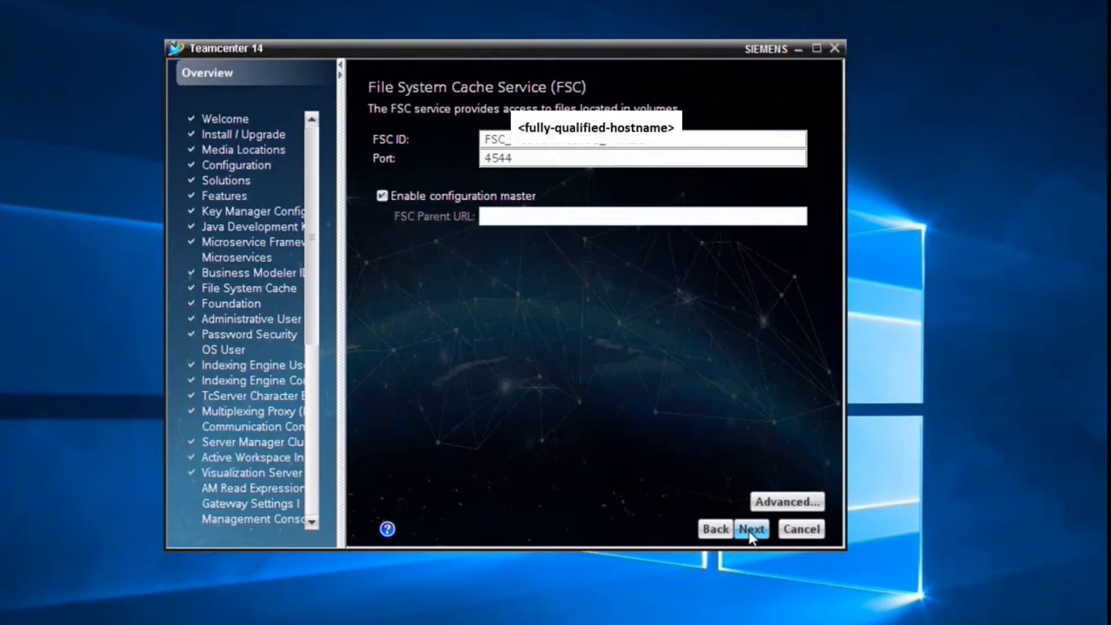
- Make the FSC service log on with This account and its password, then reach the Foundation page
{"action": "left_click", "coordinate": [771, 509]}
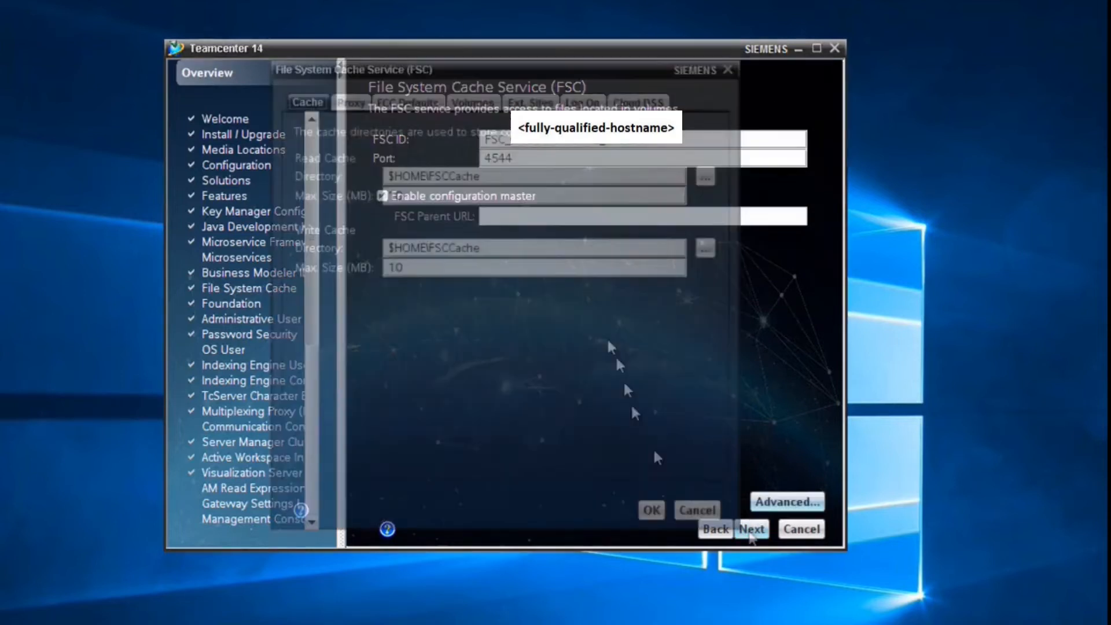
{"action": "left_click", "coordinate": [650, 510]}
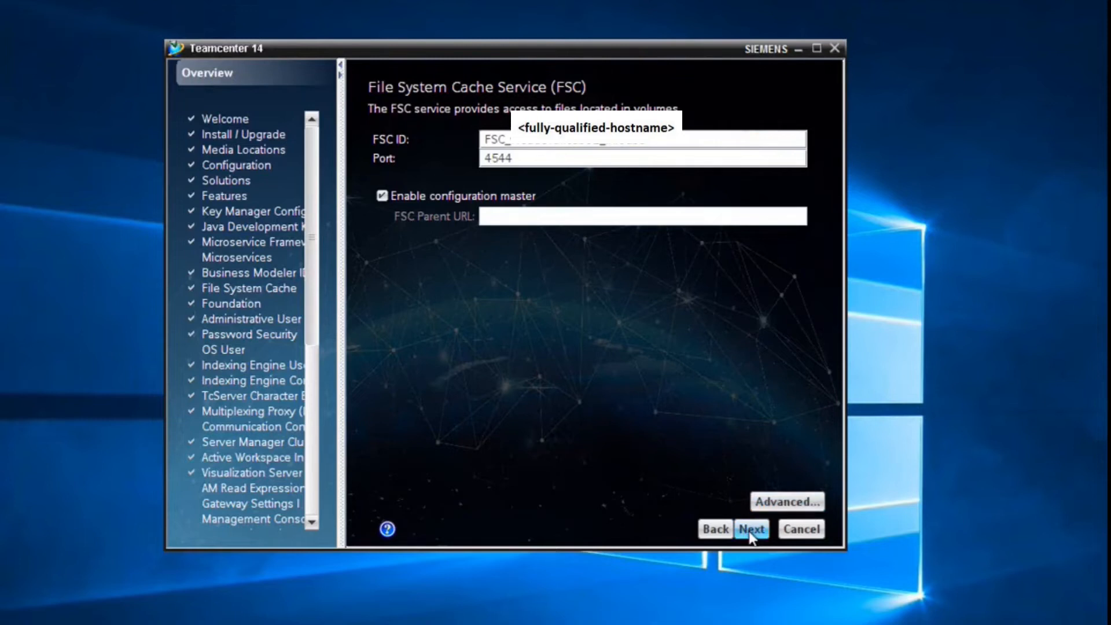
{"action": "left_click", "coordinate": [755, 503]}
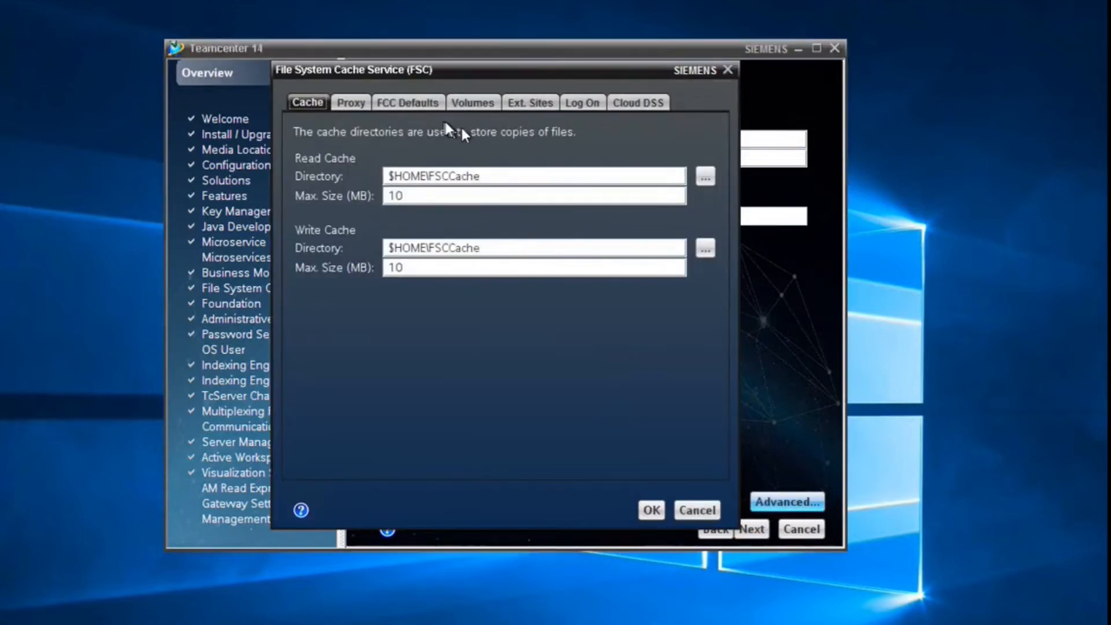
{"action": "left_click", "coordinate": [583, 103]}
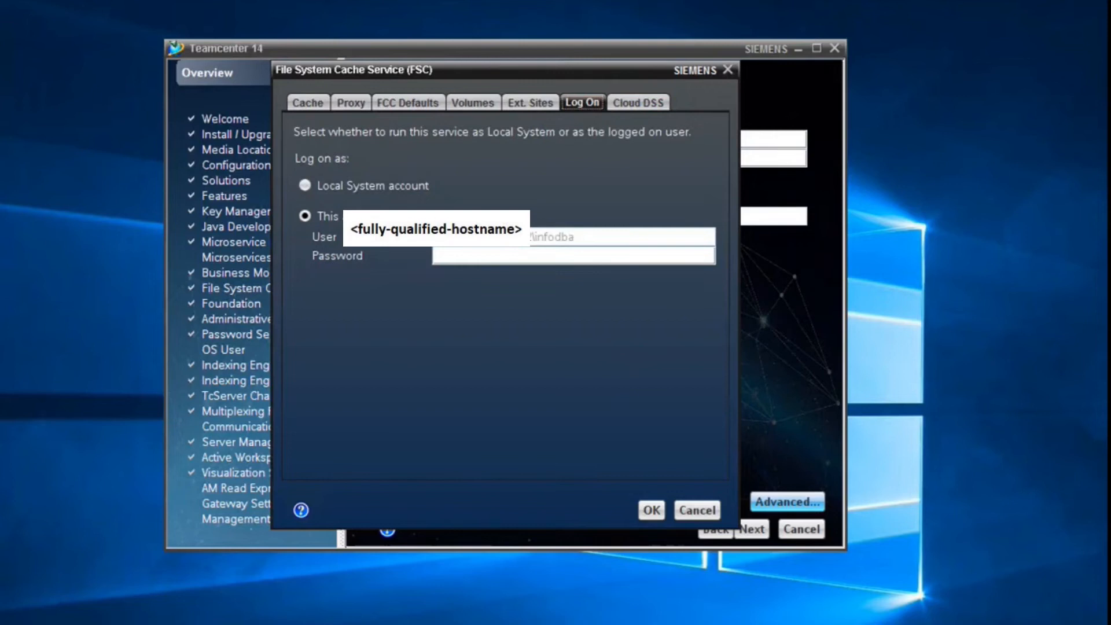
{"action": "left_click", "coordinate": [475, 255]}
{"action": "left_click", "coordinate": [653, 509]}
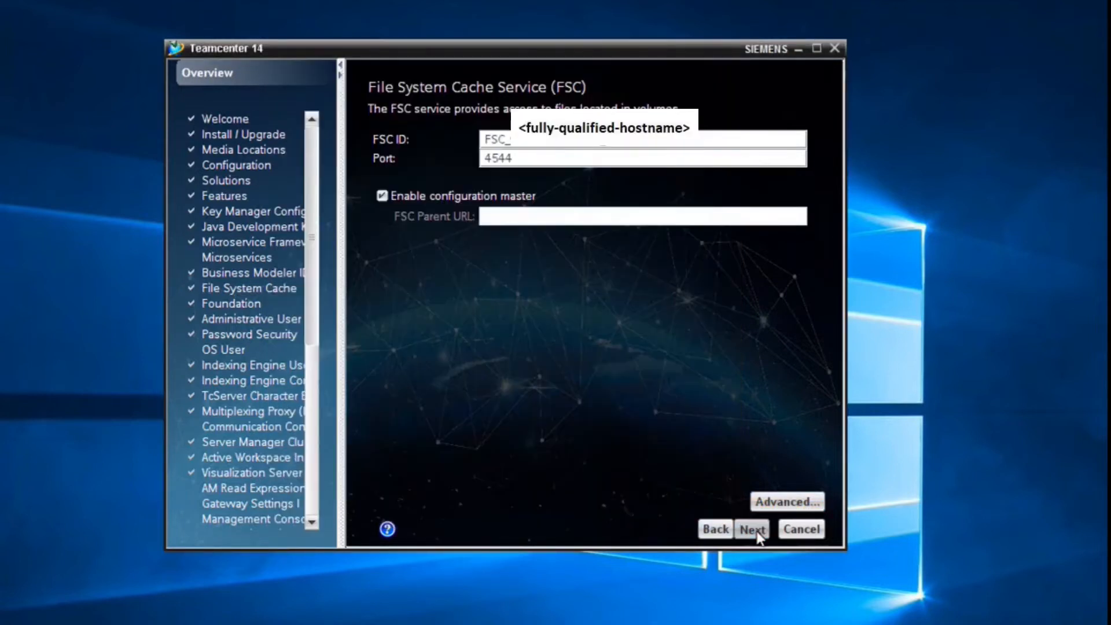
{"action": "left_click", "coordinate": [752, 528]}
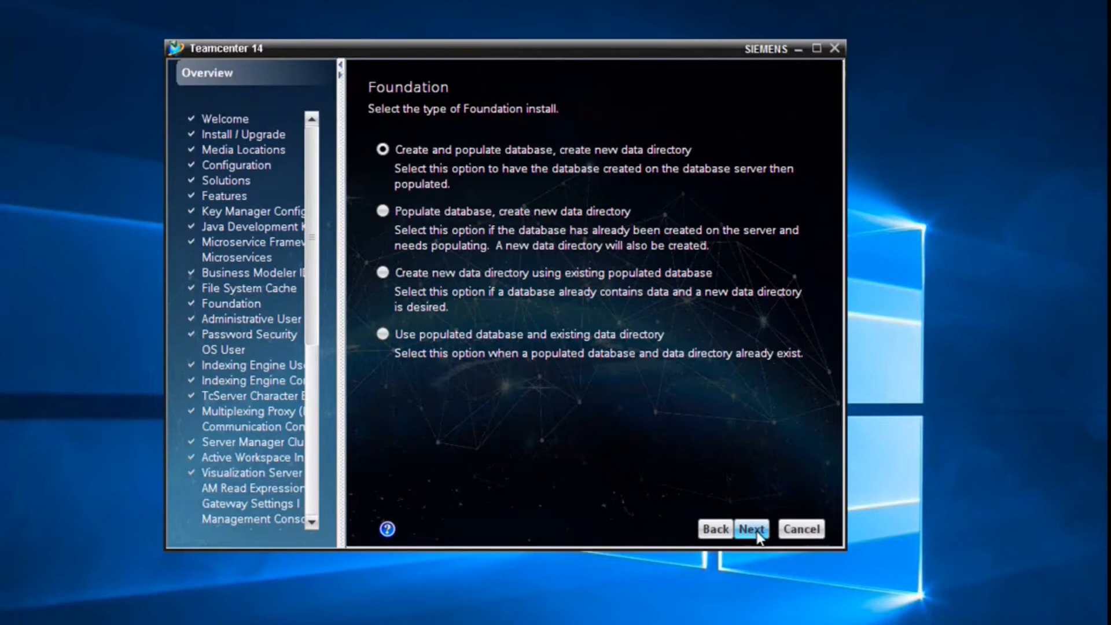
- Change the volume directory to E:\plm\teamcenter\tc14.2\volume
{"action": "left_click", "coordinate": [752, 529]}
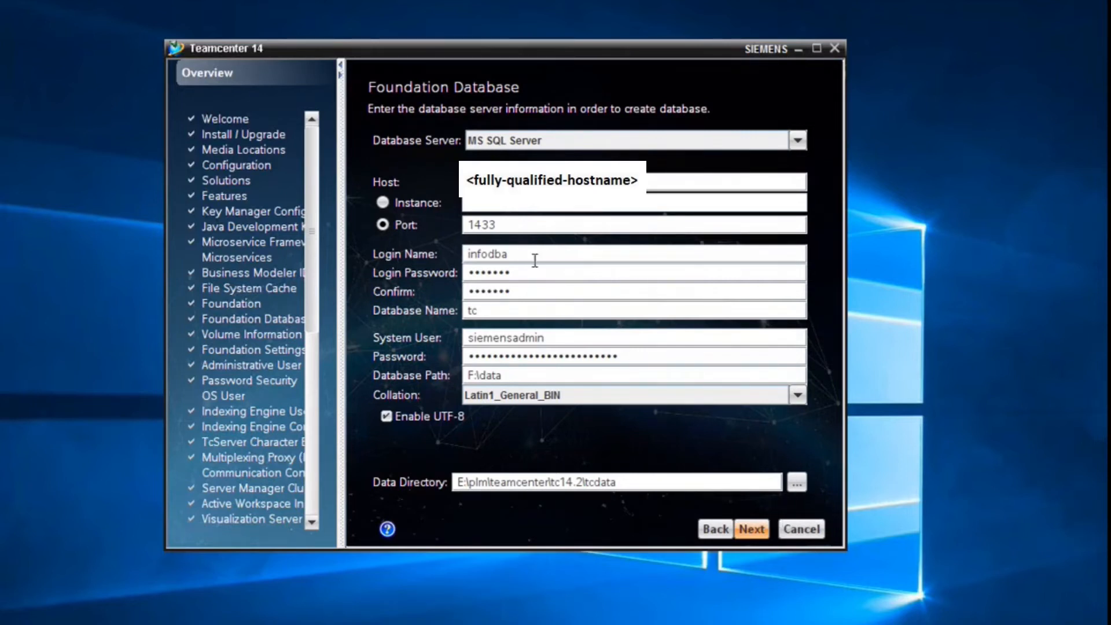
{"action": "left_click", "coordinate": [764, 529]}
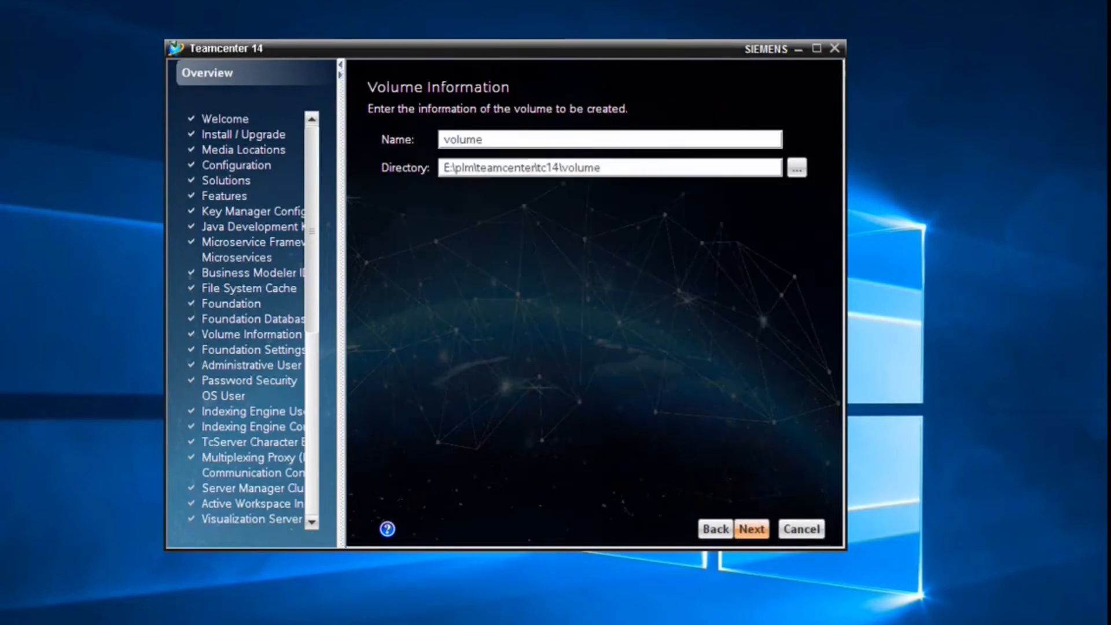
{"action": "key", "text": "Right"}
{"action": "type", "text": ".2"}
- Enable the Default Site Web Server preference with port 8080 and application name tc
{"action": "left_click", "coordinate": [752, 528]}
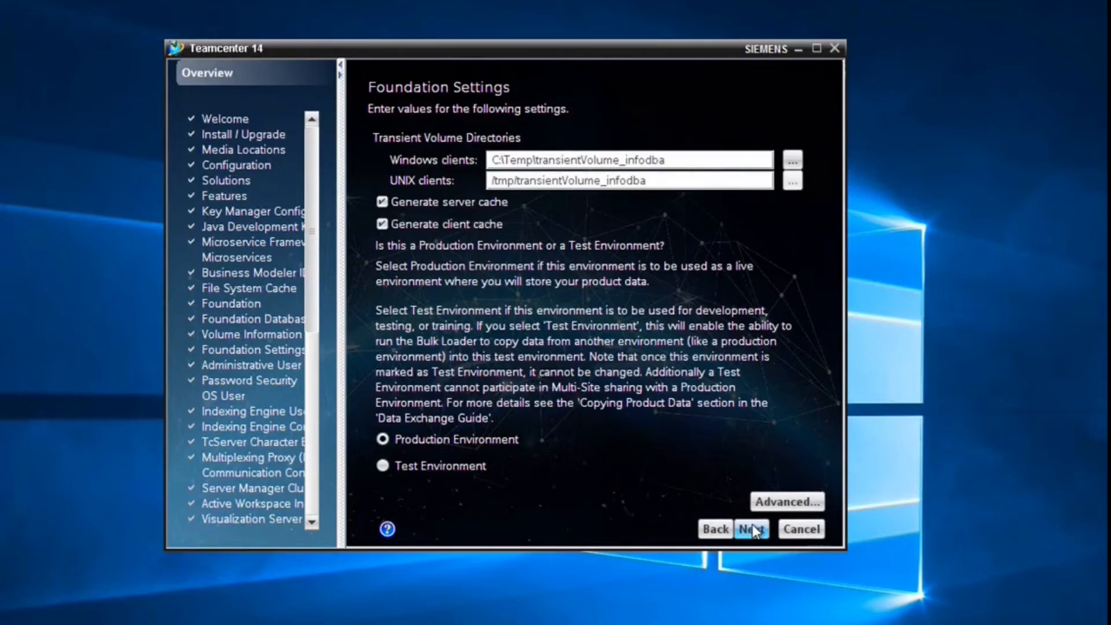
{"action": "left_click", "coordinate": [777, 503]}
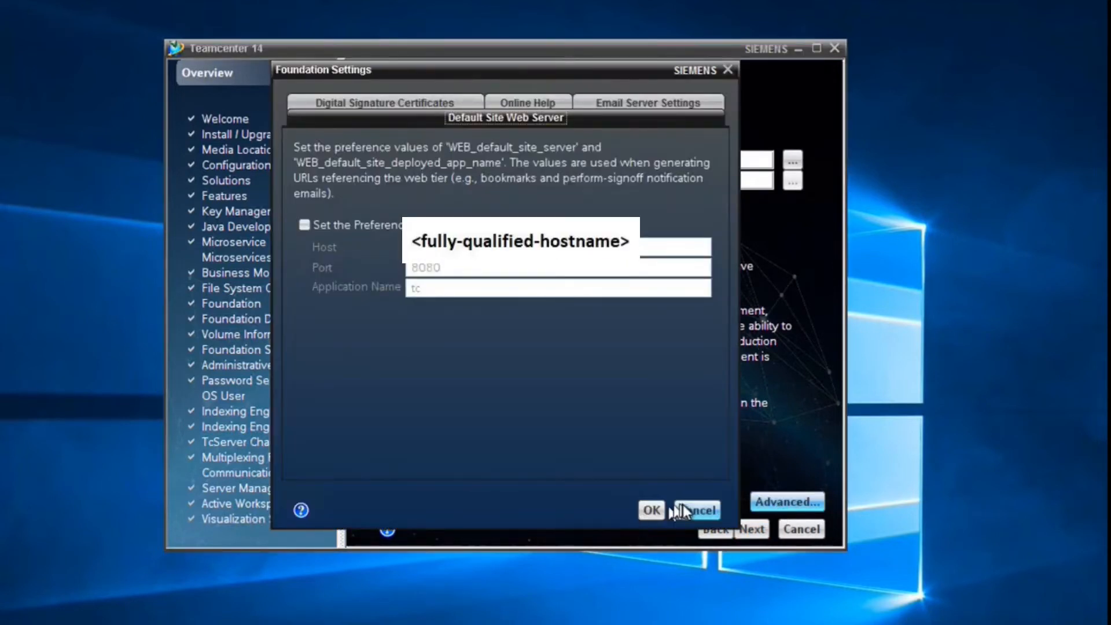
{"action": "left_click", "coordinate": [710, 509]}
{"action": "left_click", "coordinate": [755, 504]}
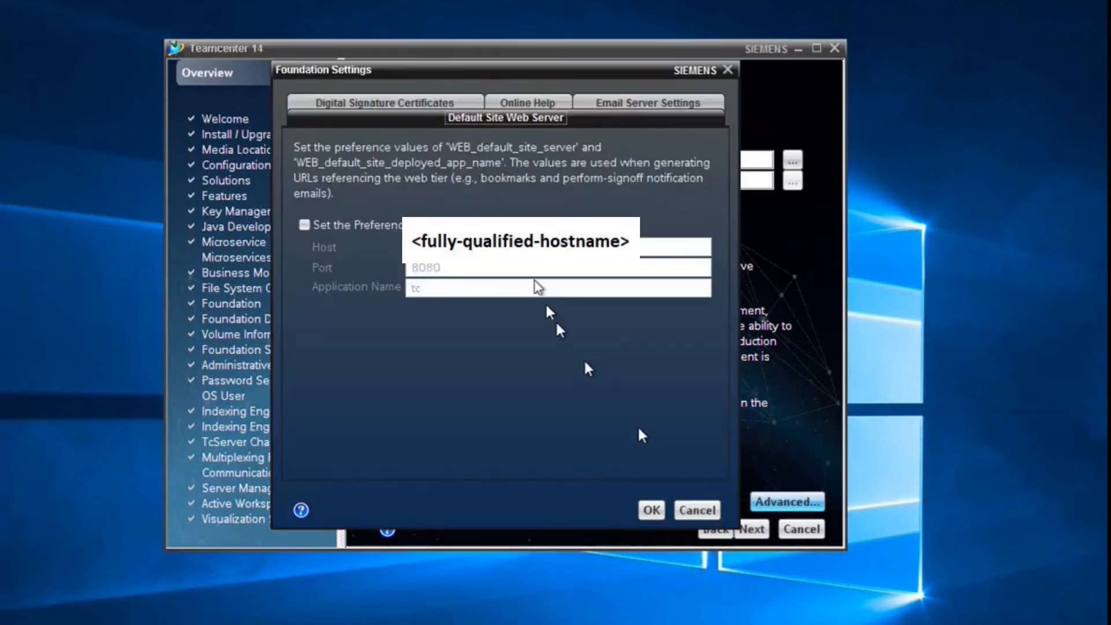
{"action": "left_click", "coordinate": [368, 226]}
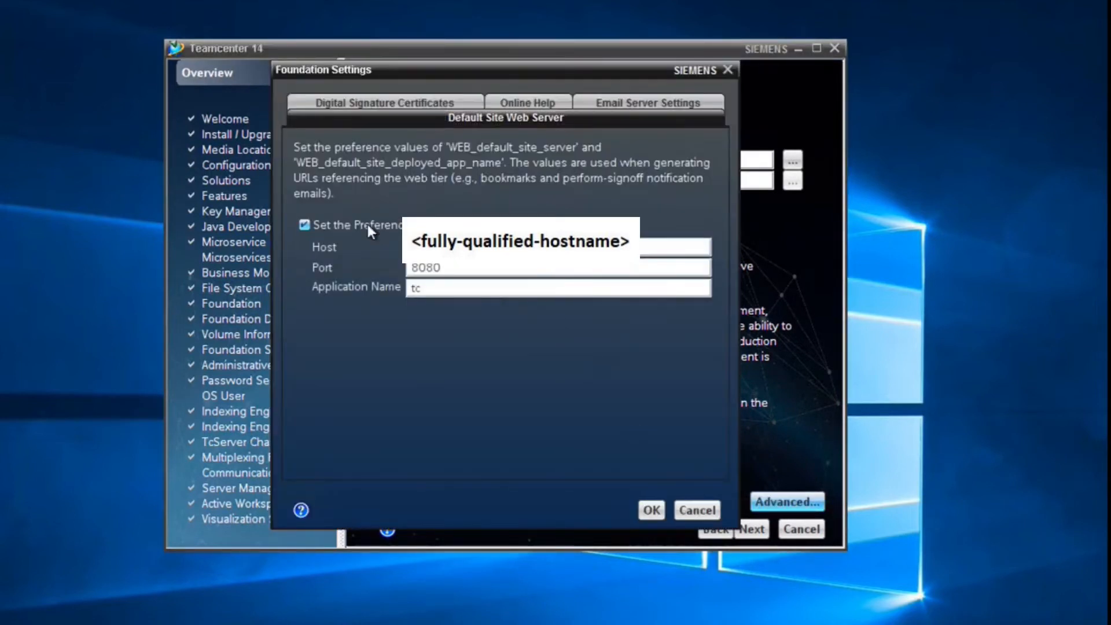
{"action": "left_click", "coordinate": [650, 510]}
- Enter and confirm the administrative user password
{"action": "left_click", "coordinate": [748, 528]}
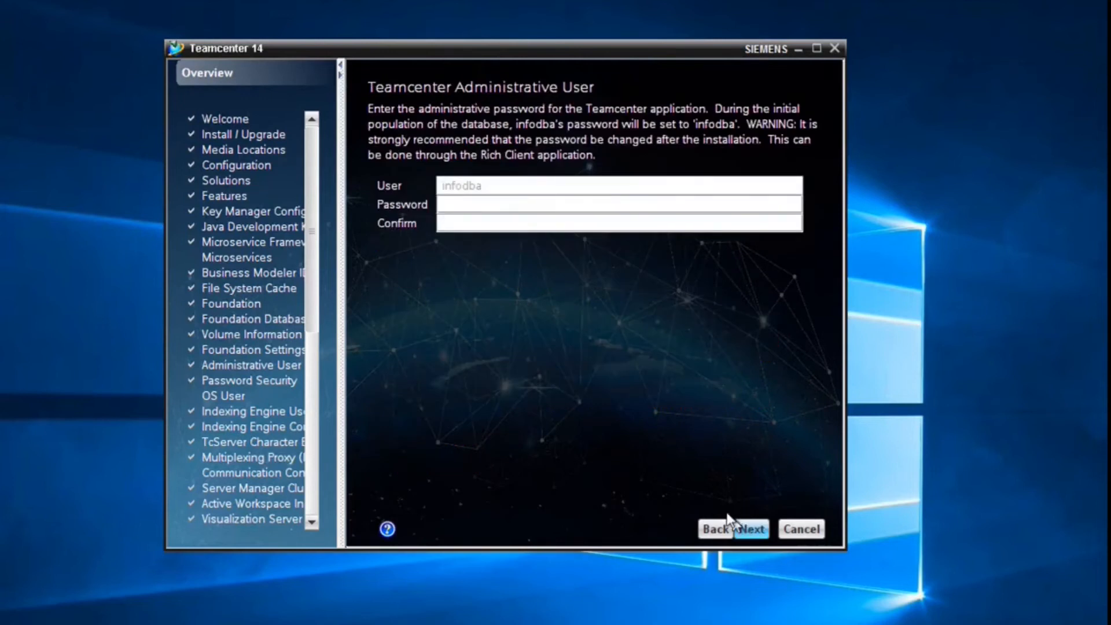
{"action": "left_click", "coordinate": [503, 204]}
{"action": "key", "text": "Tab"}
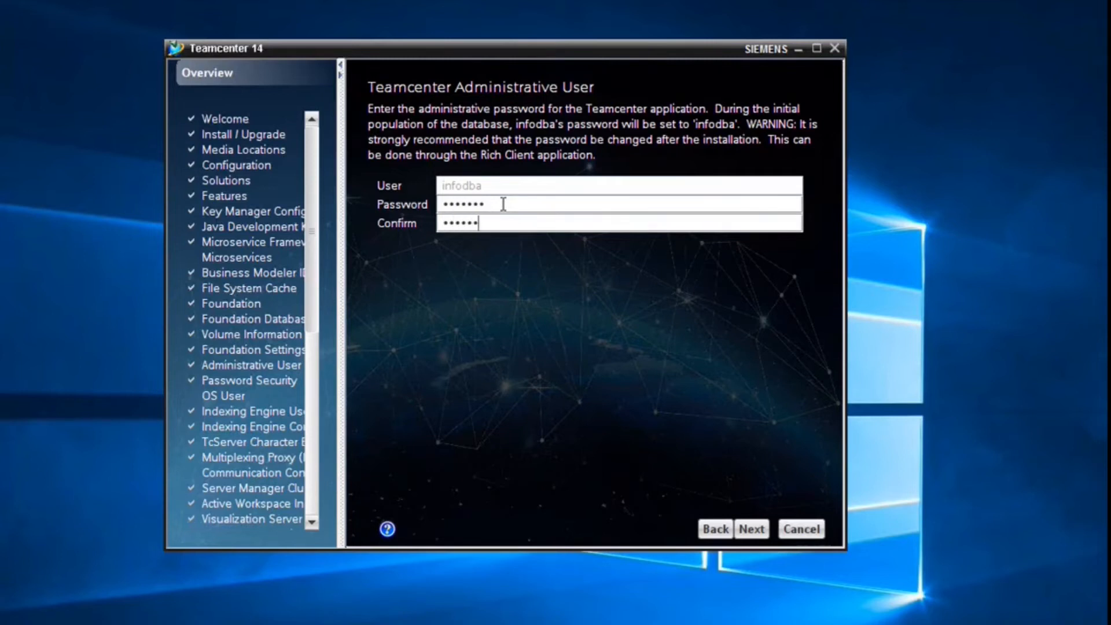
{"action": "key", "text": "Return"}
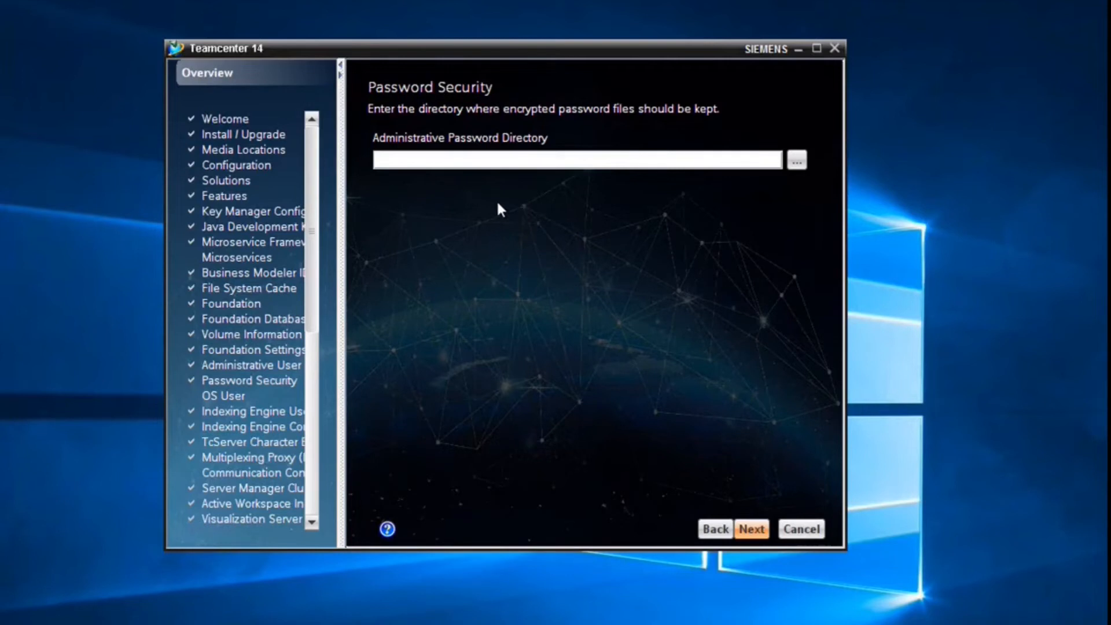
- Set the password directory to E:\plm\teamcenter\encryption_keys and accept the OS user page
{"action": "left_click", "coordinate": [796, 160]}
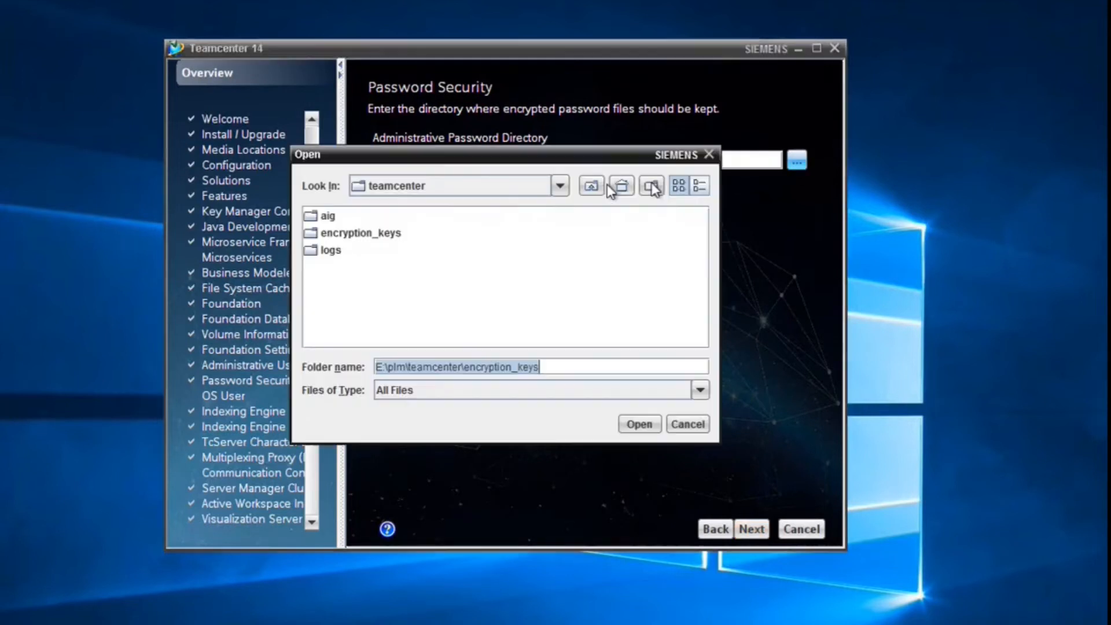
{"action": "double_click", "coordinate": [385, 229]}
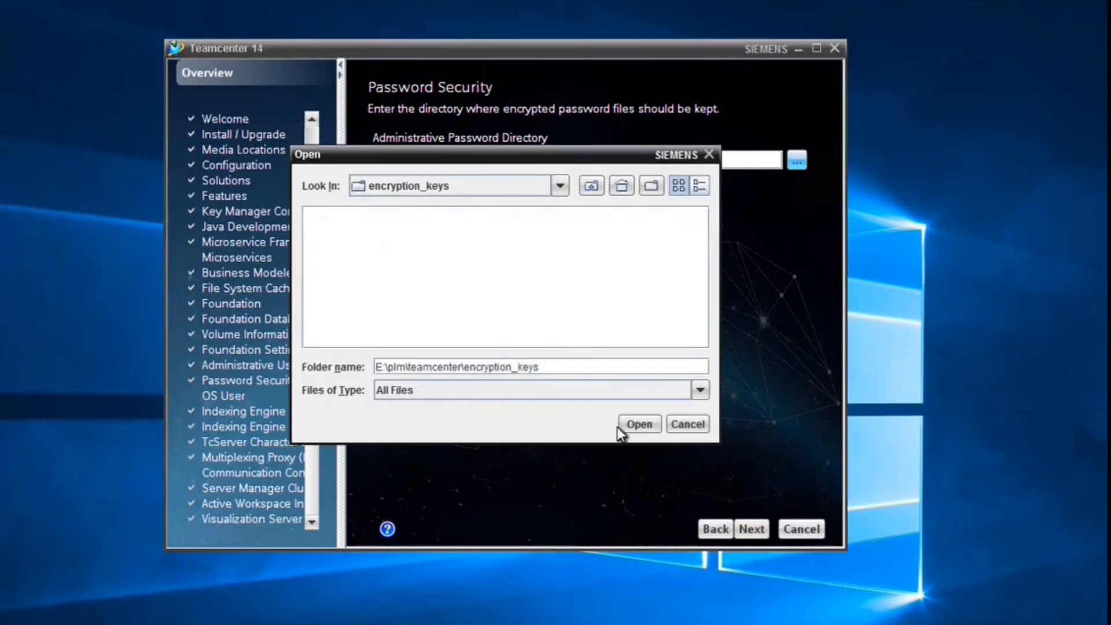
{"action": "left_click", "coordinate": [639, 424]}
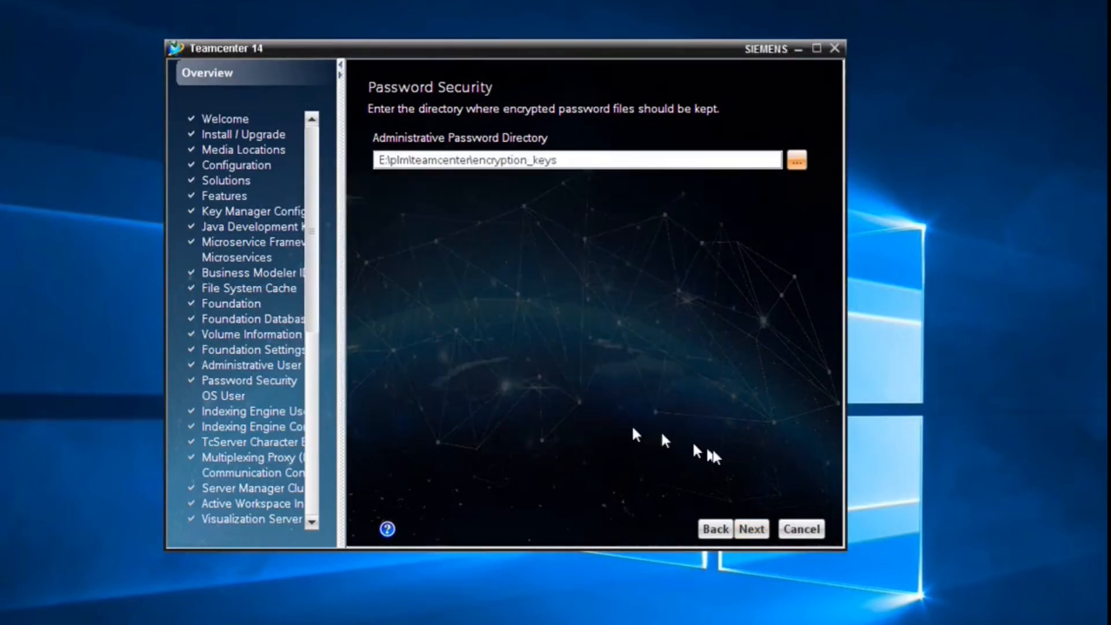
{"action": "left_click", "coordinate": [752, 529]}
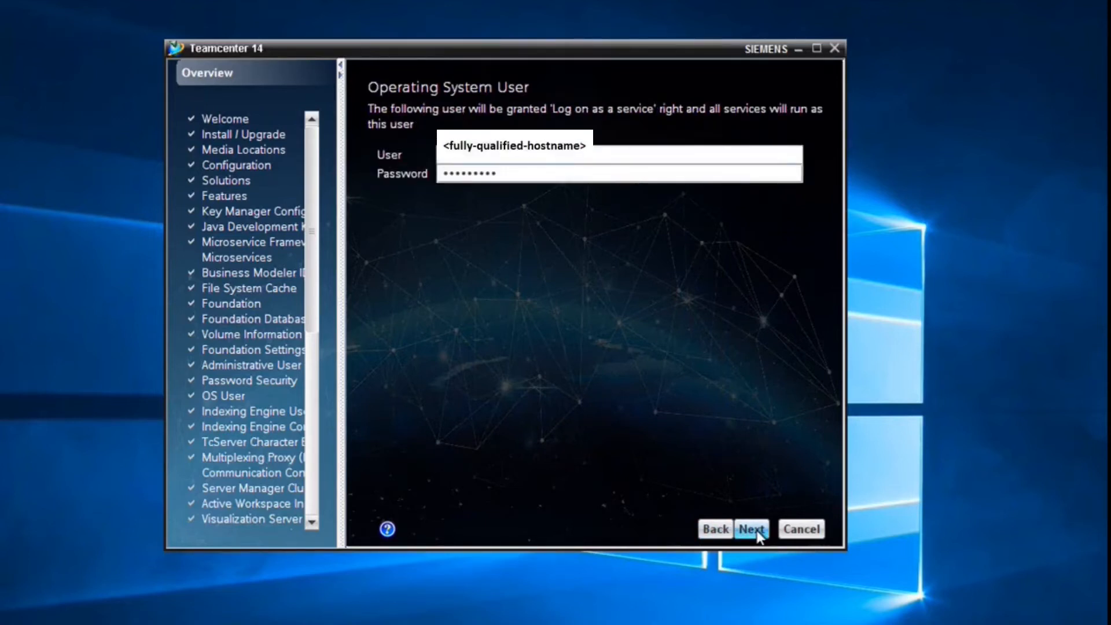
{"action": "left_click", "coordinate": [752, 529]}
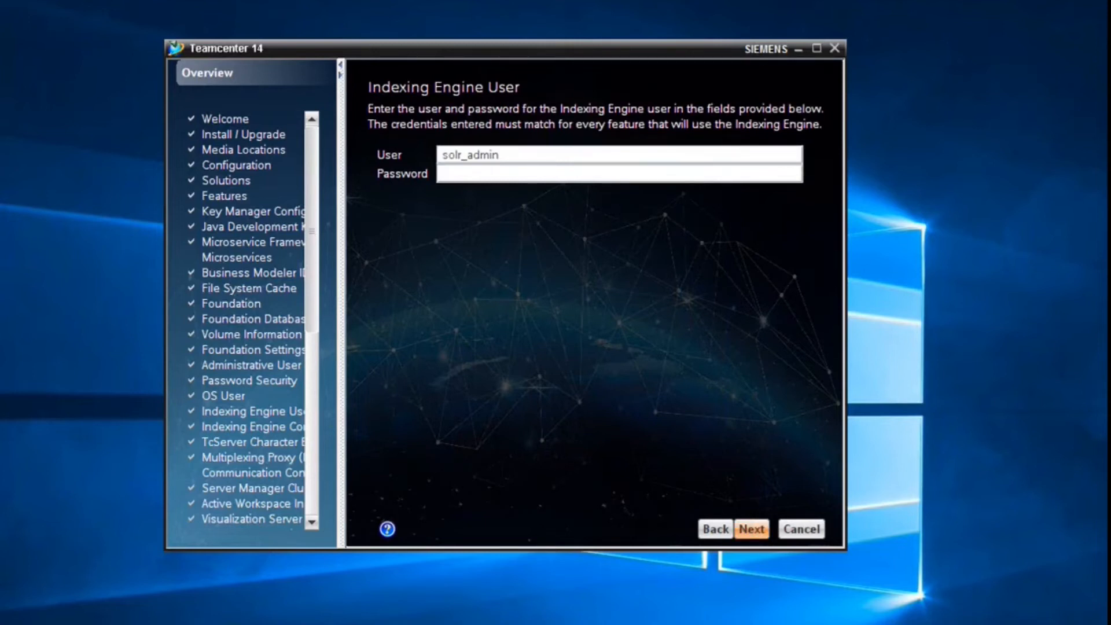
- Enter the indexing engine user password and keep the default SOLR schema files location
{"action": "key", "text": "Tab"}
{"action": "key", "text": "ctrl+v"}
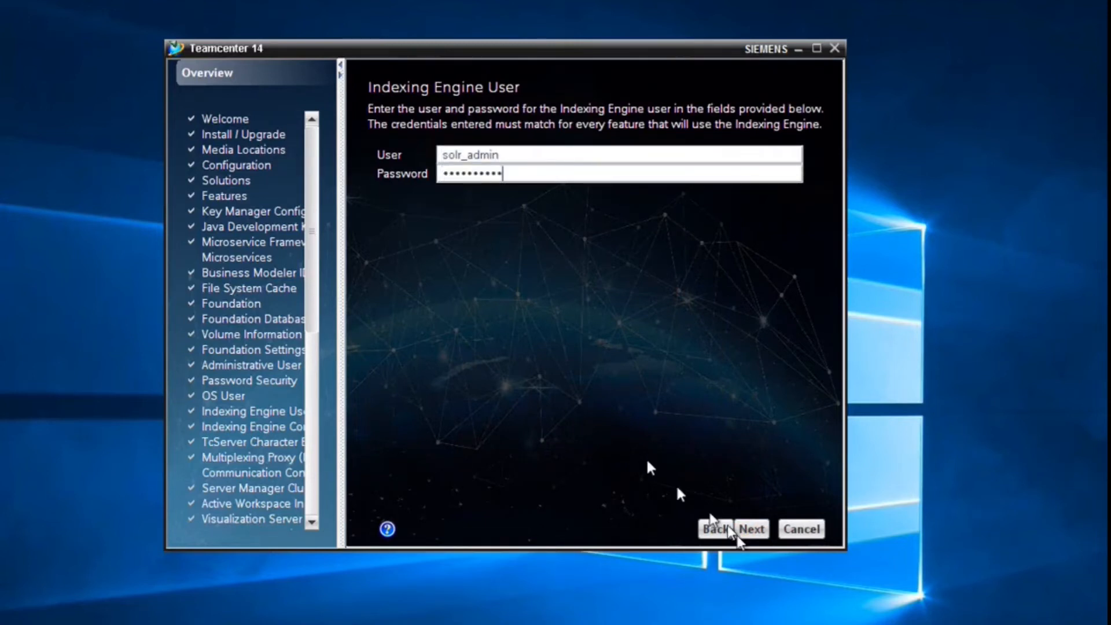
{"action": "left_click", "coordinate": [752, 529]}
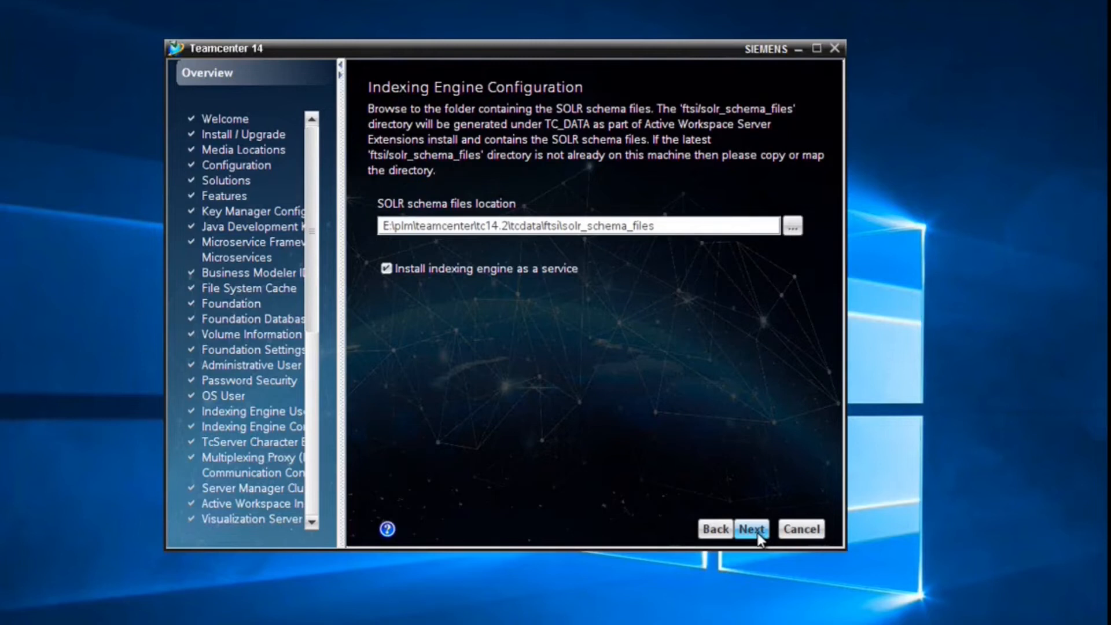
{"action": "left_click", "coordinate": [752, 529]}
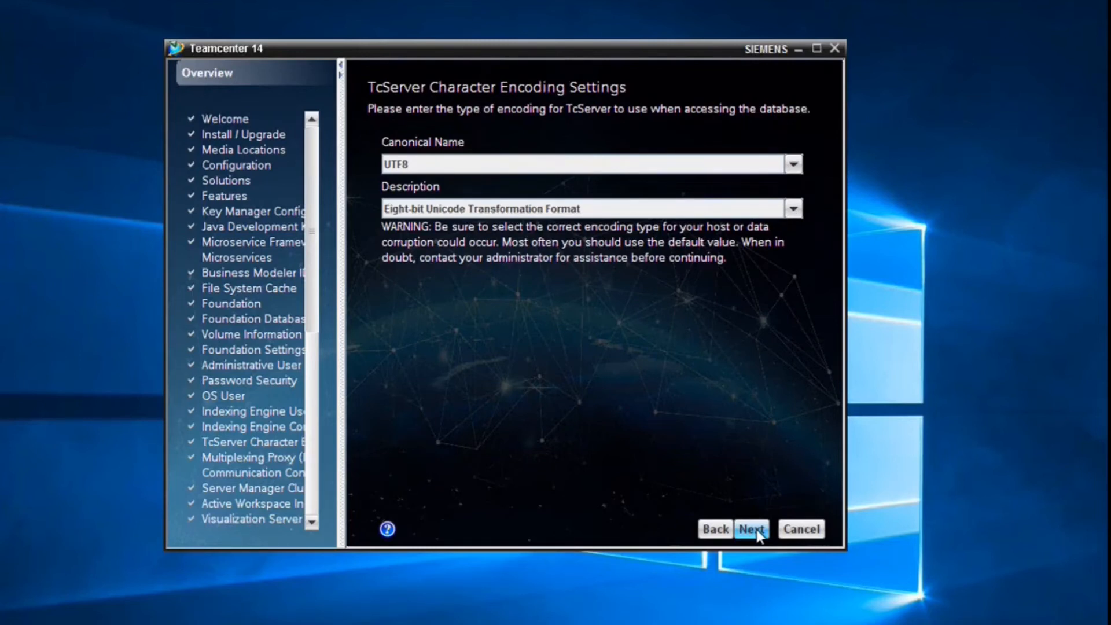
- Accept UTF8 encoding, leave SSL off for MUX and Communication, and accept the cluster configuration
{"action": "left_click", "coordinate": [752, 529]}
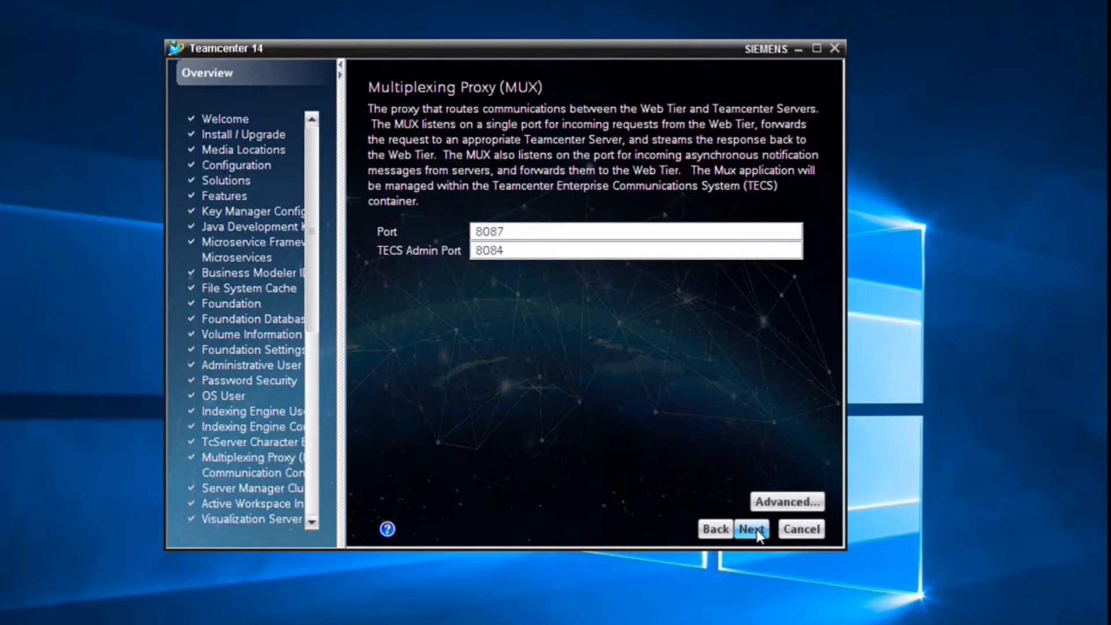
{"action": "left_click", "coordinate": [769, 505]}
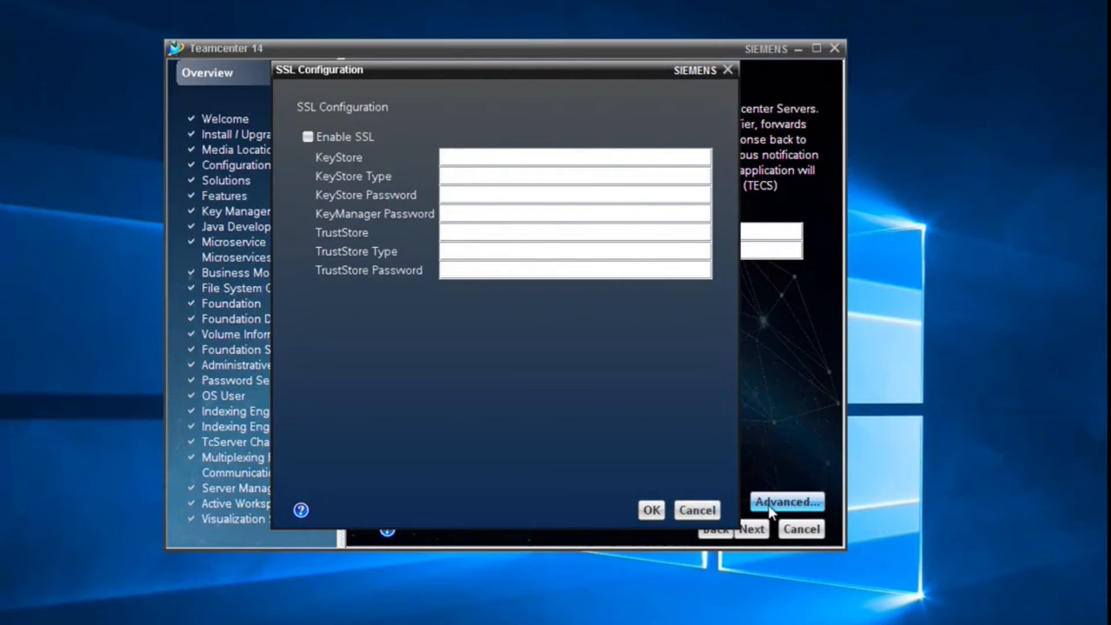
{"action": "left_click", "coordinate": [698, 510]}
{"action": "left_click", "coordinate": [752, 529]}
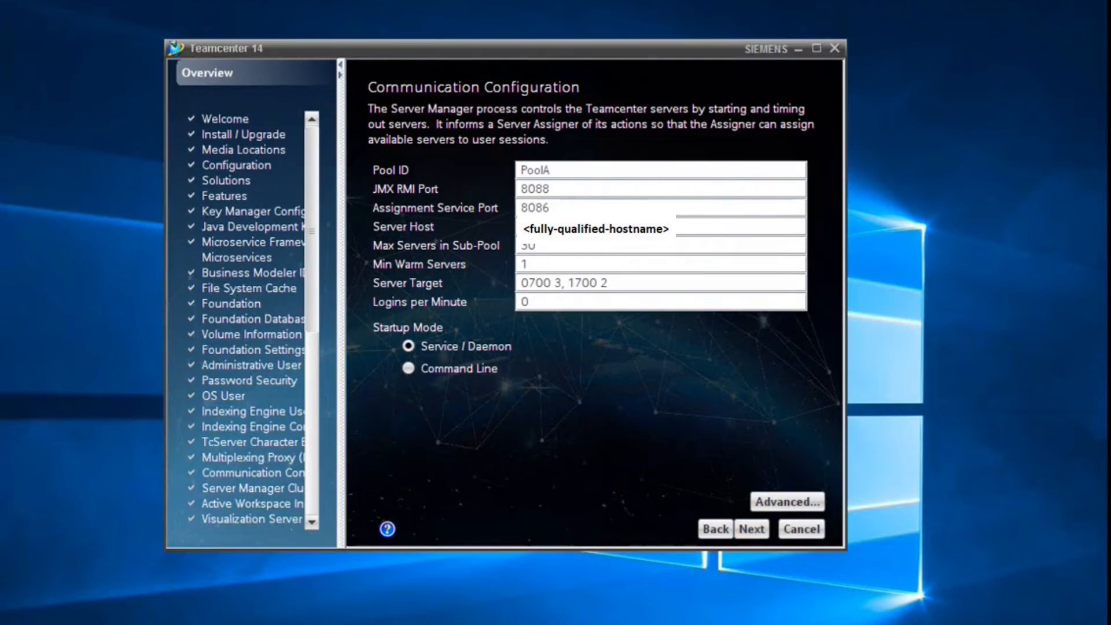
{"action": "left_click", "coordinate": [786, 502]}
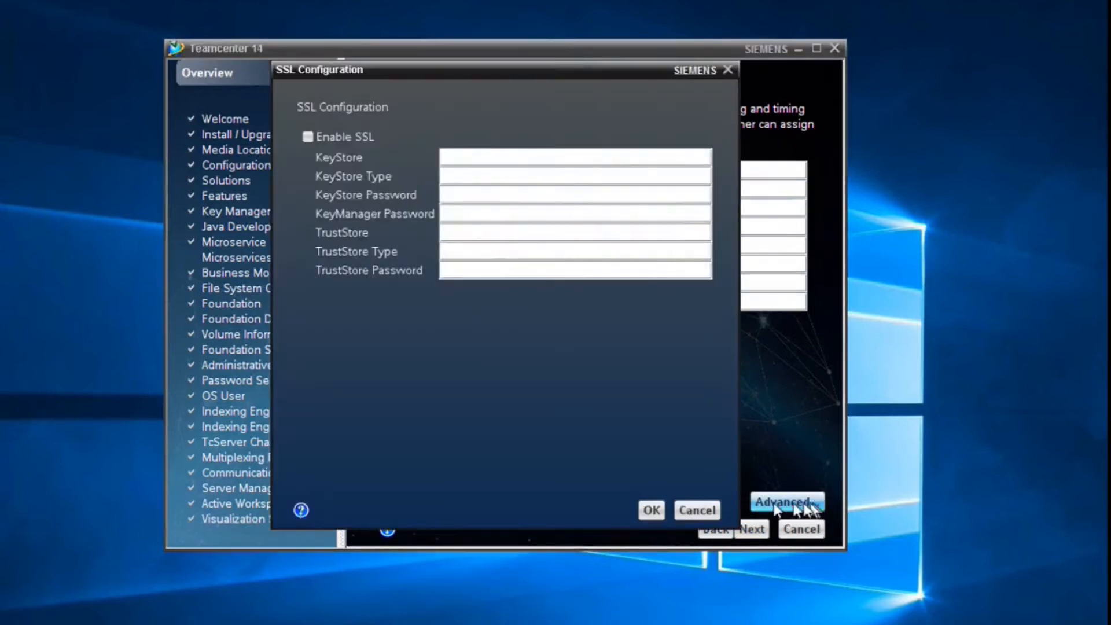
{"action": "left_click", "coordinate": [697, 509]}
{"action": "left_click", "coordinate": [752, 529]}
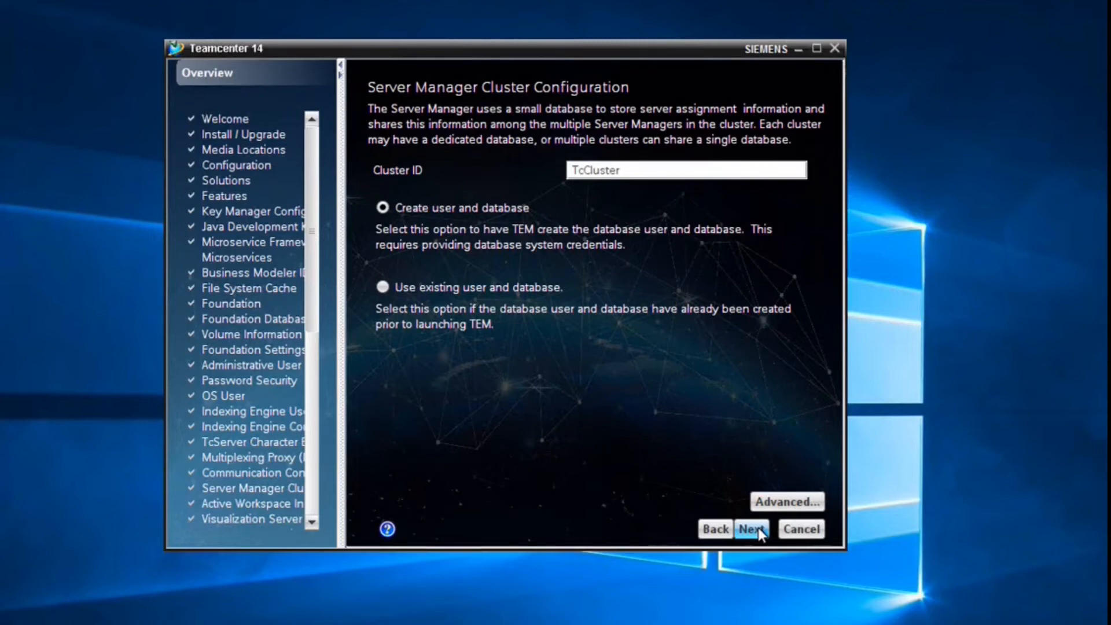
{"action": "left_click", "coordinate": [758, 531]}
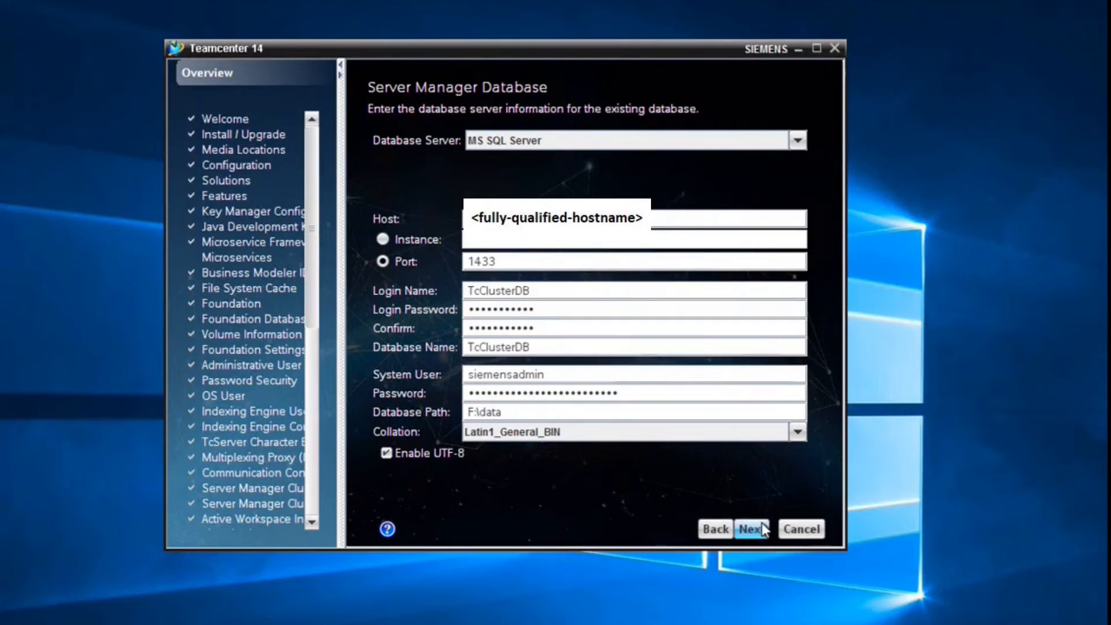
- Keep 3 maximum indexer connections and set the object data indexer start time to 00:00
{"action": "left_click", "coordinate": [761, 530]}
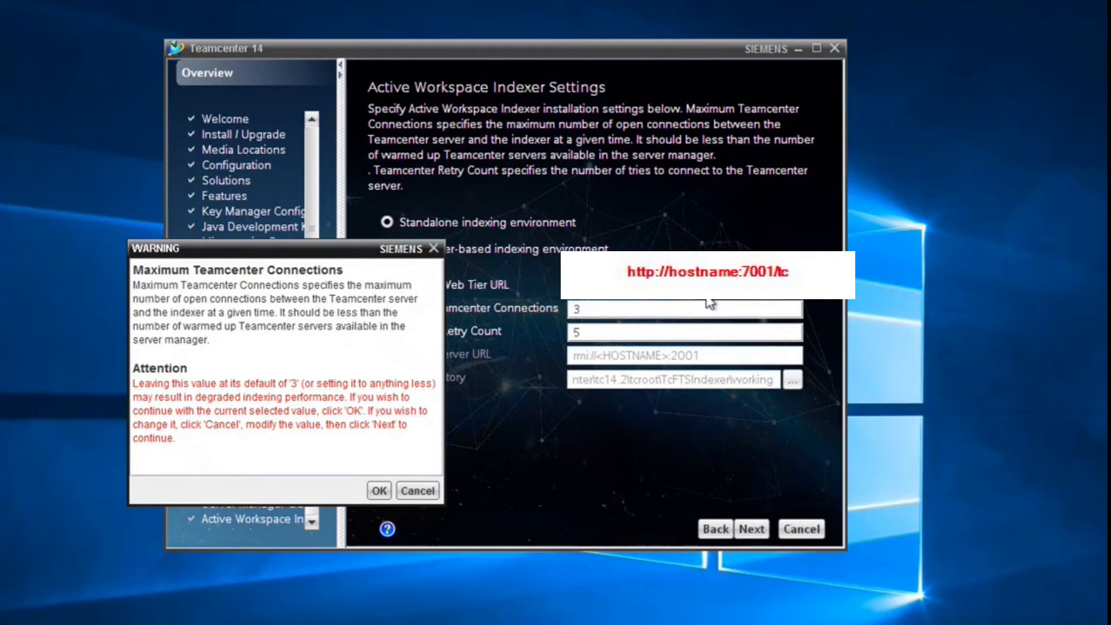
{"action": "left_click", "coordinate": [379, 491]}
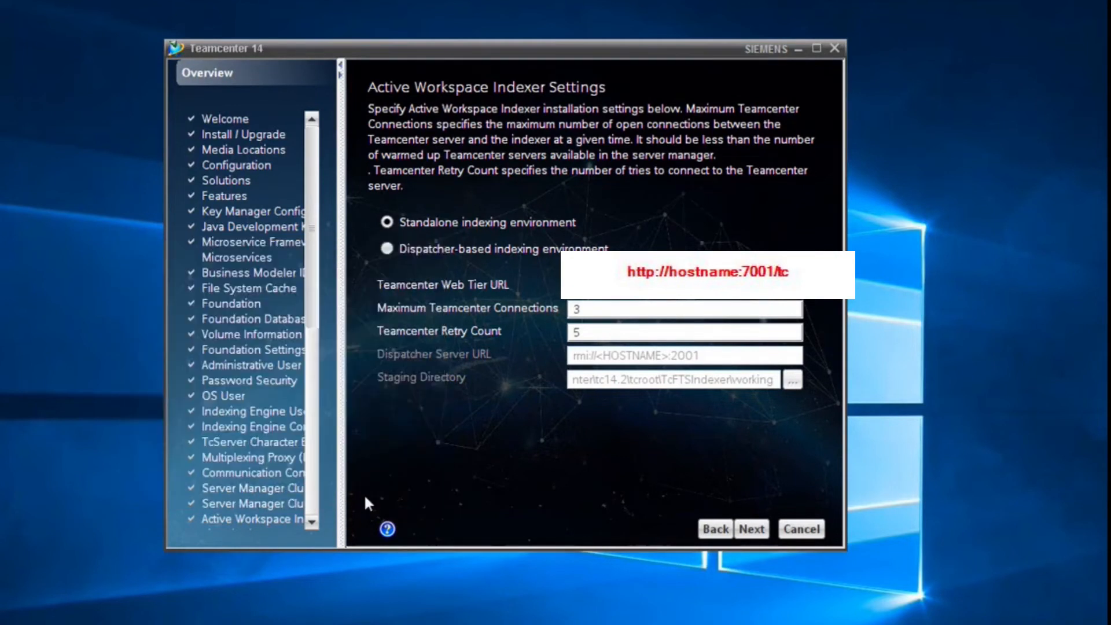
{"action": "left_click", "coordinate": [751, 529]}
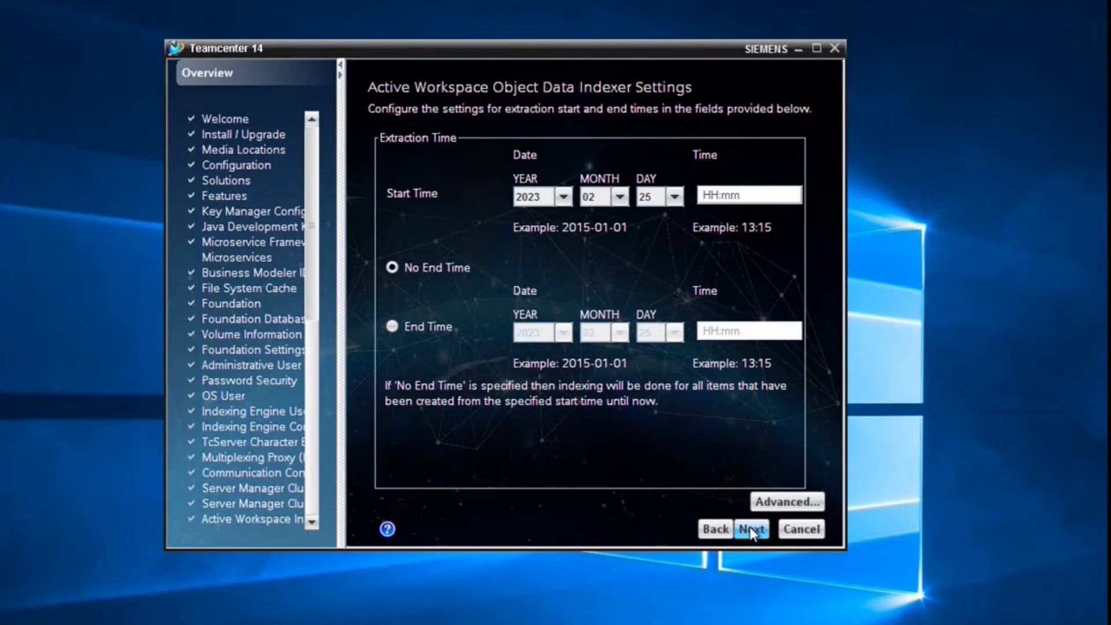
{"action": "left_click", "coordinate": [750, 530]}
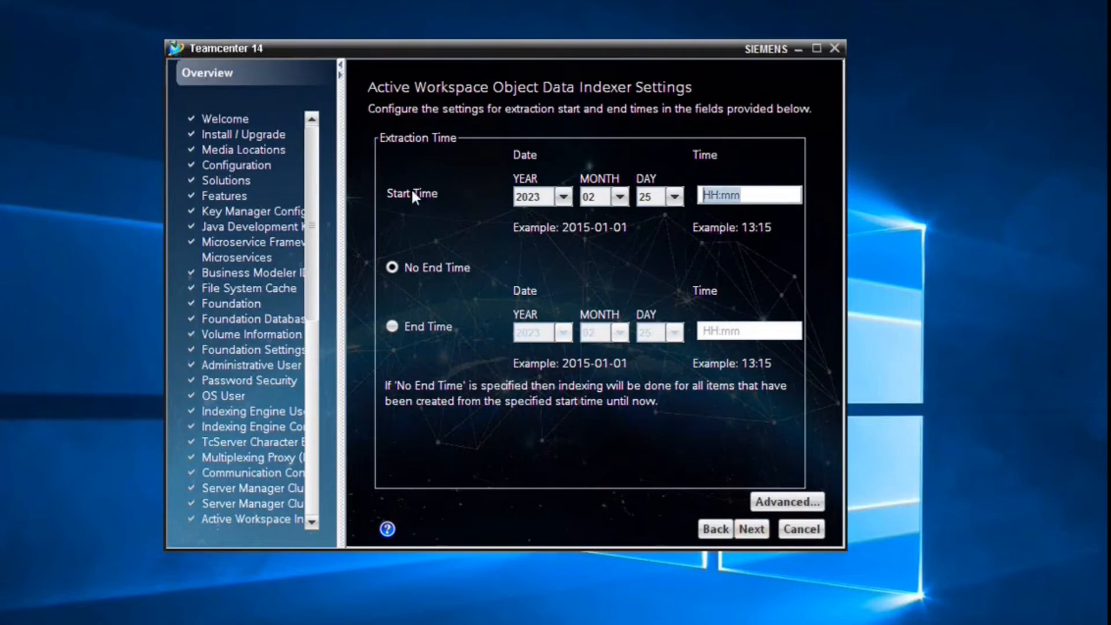
{"action": "type", "text": "00:00"}
{"action": "key", "text": "Return"}
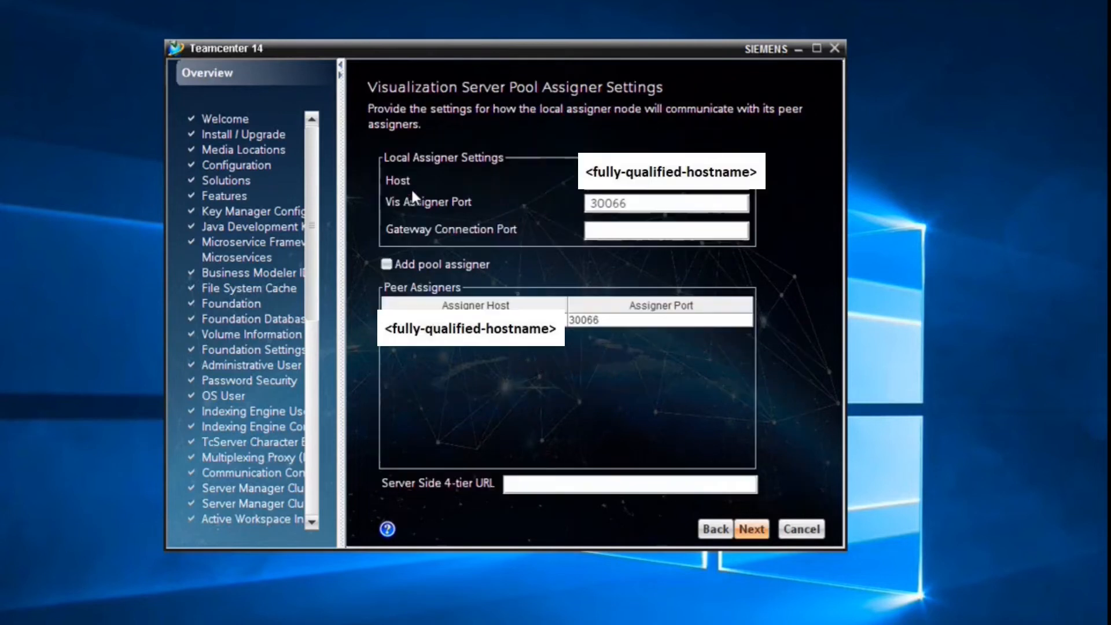
- Edit the gateway Web Tier URL and trim the bootstrap URLs to one host on port 4544
{"action": "left_click", "coordinate": [743, 535]}
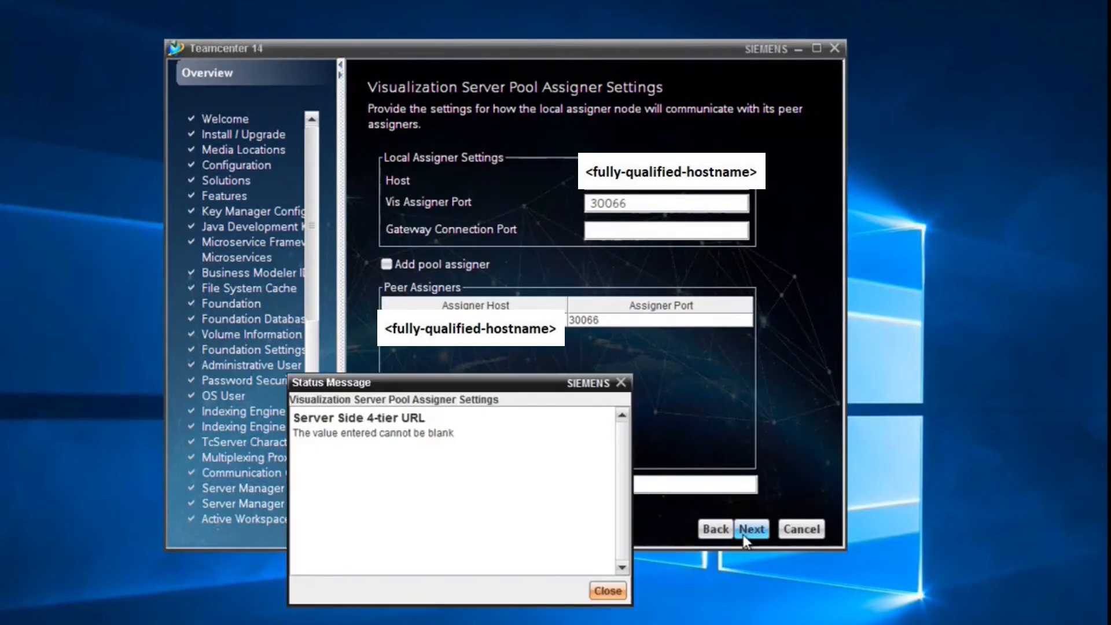
{"action": "left_click", "coordinate": [608, 591]}
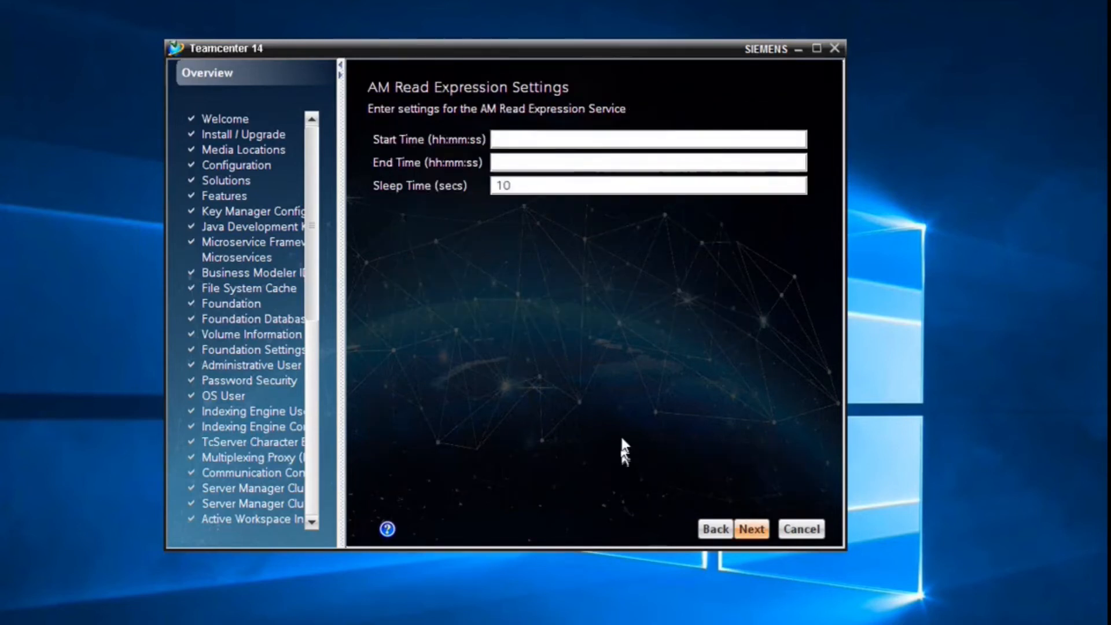
{"action": "left_click", "coordinate": [748, 528]}
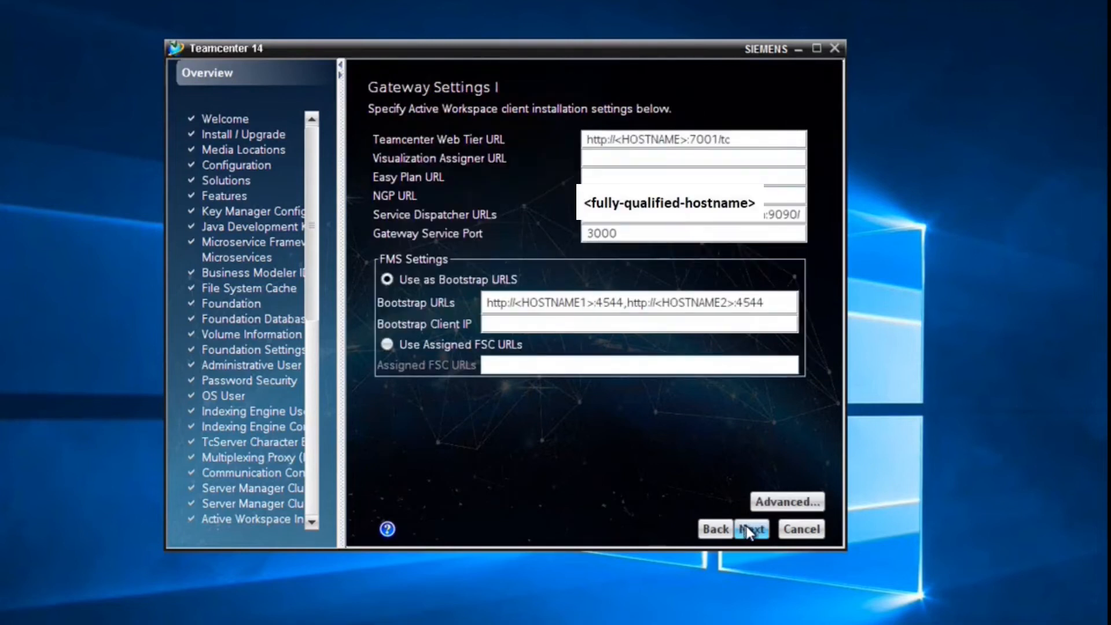
{"action": "left_click", "coordinate": [688, 140]}
{"action": "key", "text": "BackSpace"}
{"action": "key", "text": "BackSpace"}
{"action": "key", "text": "BackSpace"}
{"action": "key", "text": "BackSpace"}
{"action": "key", "text": "BackSpace"}
{"action": "key", "text": "BackSpace"}
{"action": "key", "text": "BackSpace"}
{"action": "key", "text": "BackSpace"}
{"action": "key", "text": "BackSpace"}
{"action": "key", "text": "BackSpace"}
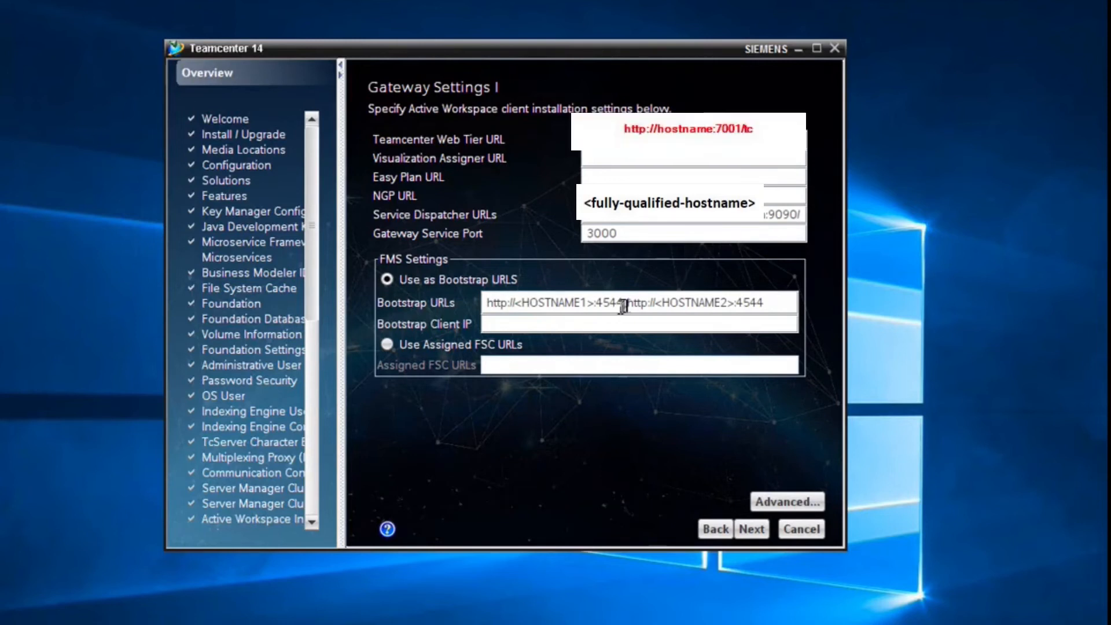
{"action": "left_click_drag", "start_coordinate": [628, 302], "coordinate": [486, 302]}
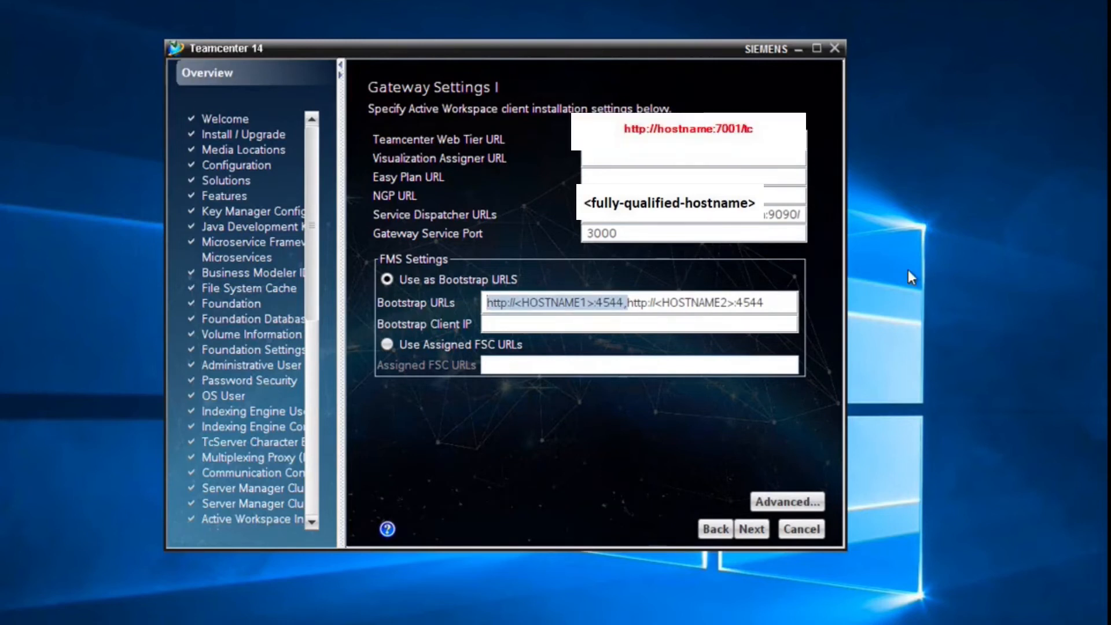
{"action": "key", "text": "Delete"}
{"action": "left_click", "coordinate": [601, 302]}
{"action": "key", "text": "BackSpace"}
{"action": "key", "text": "BackSpace"}
{"action": "key", "text": "BackSpace"}
{"action": "key", "text": "BackSpace"}
{"action": "key", "text": "BackSpace"}
{"action": "key", "text": "BackSpace"}
{"action": "key", "text": "BackSpace"}
{"action": "key", "text": "BackSpace"}
{"action": "key", "text": "BackSpace"}
{"action": "key", "text": "BackSpace"}
{"action": "key", "text": "BackSpace"}
{"action": "key", "text": "BackSpace"}
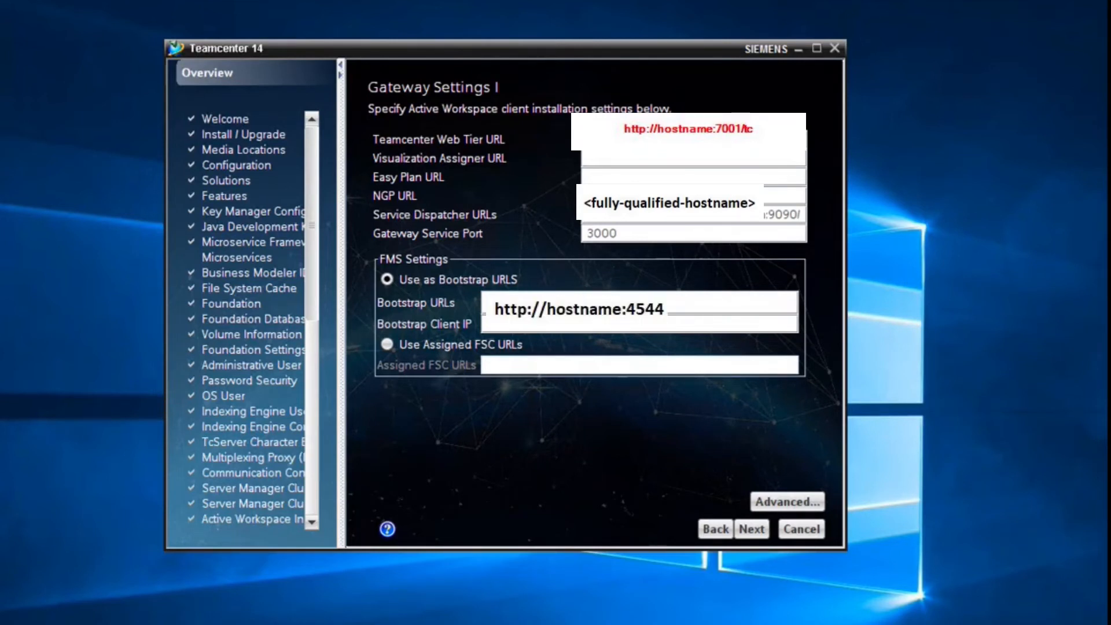
- Accept the remaining gateway, security and LDAP pages, then add a JMX server component row
{"action": "left_click", "coordinate": [778, 498]}
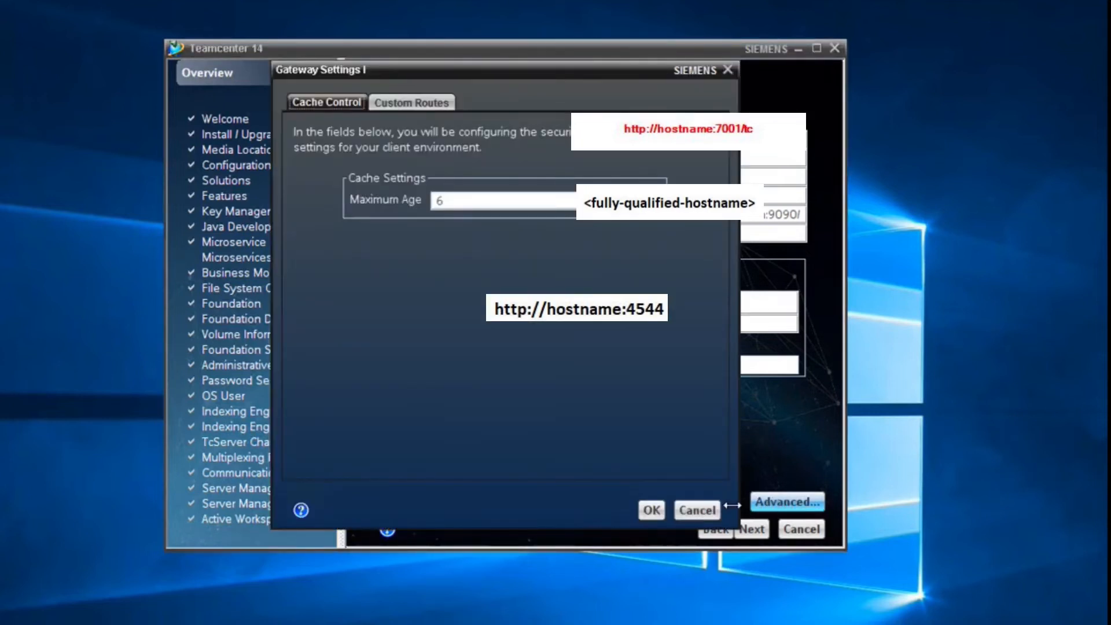
{"action": "left_click", "coordinate": [703, 510]}
{"action": "left_click", "coordinate": [751, 529]}
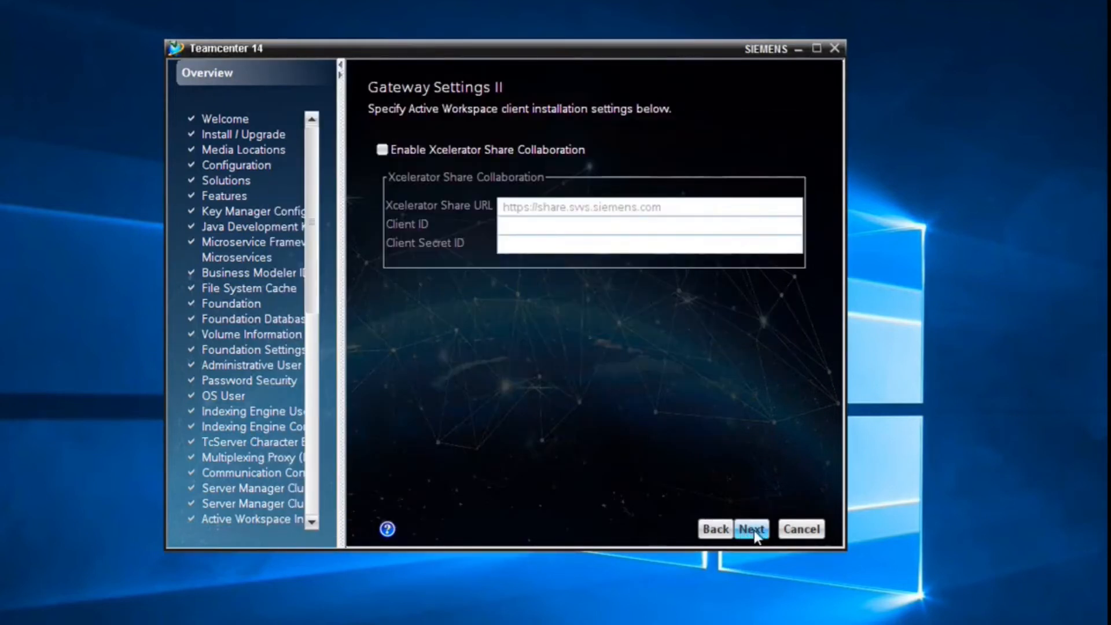
{"action": "left_click", "coordinate": [751, 529]}
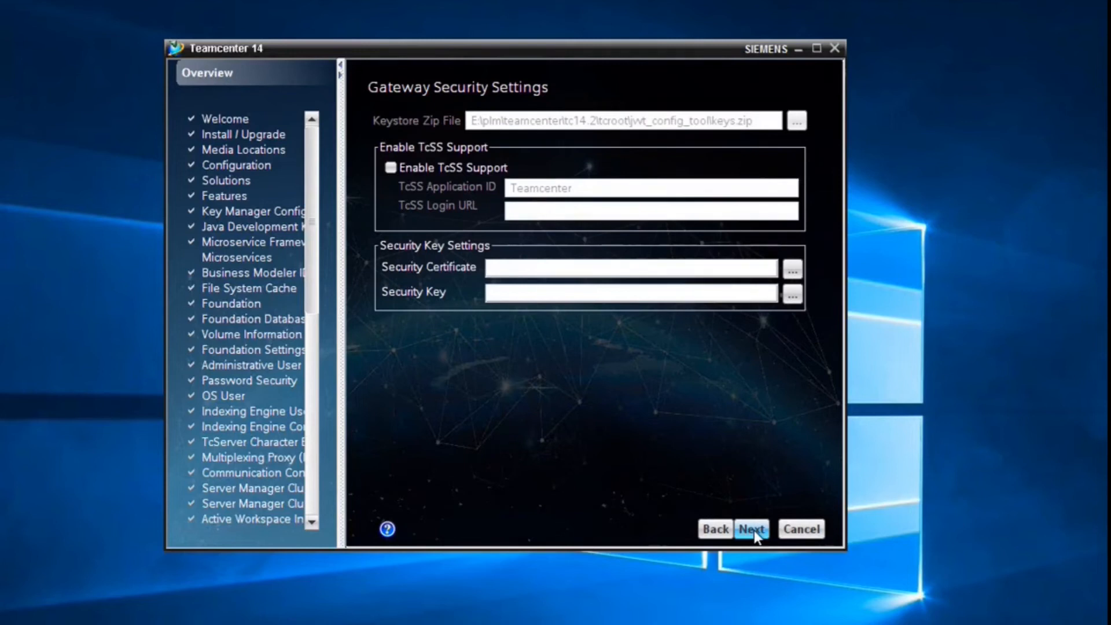
{"action": "left_click", "coordinate": [752, 529]}
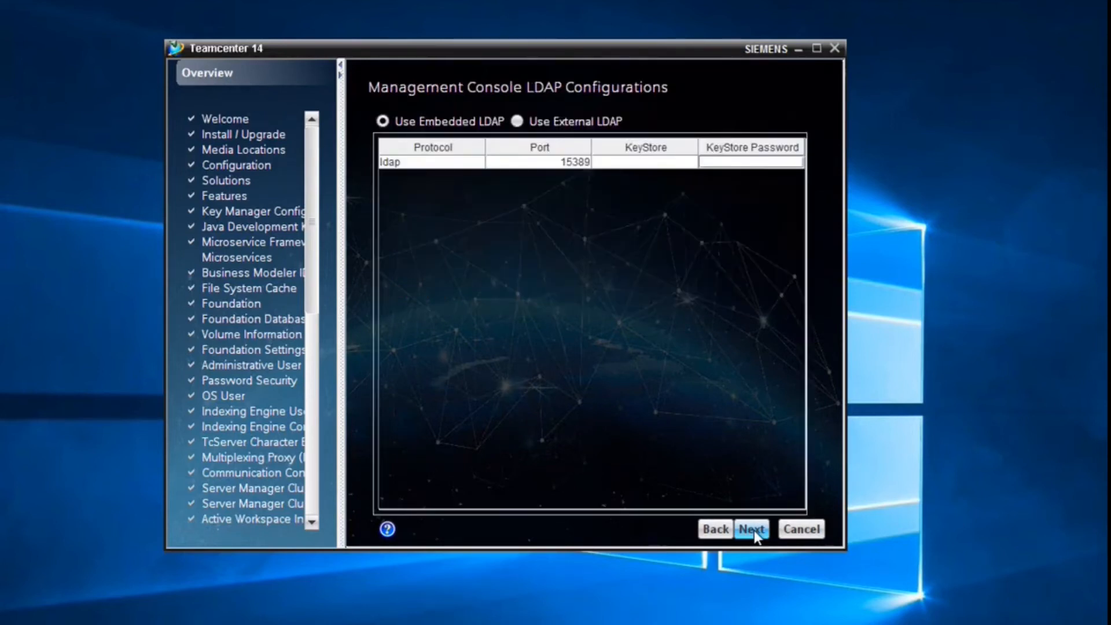
{"action": "left_click", "coordinate": [752, 530]}
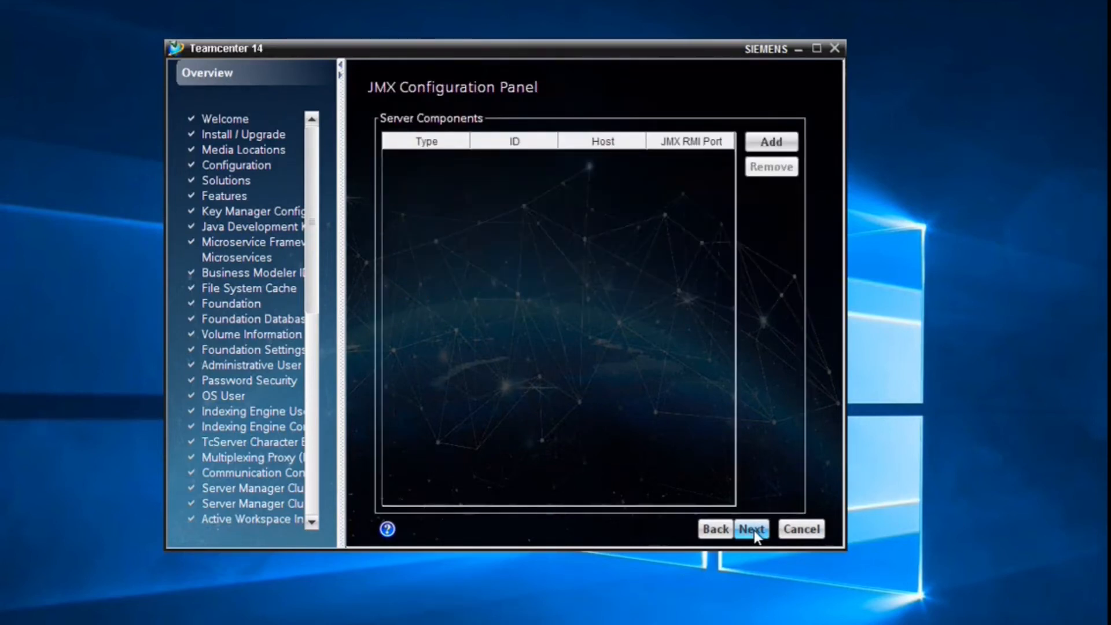
{"action": "left_click", "coordinate": [763, 142]}
- Define the Server Manager JMX component with ID JMX and its JMX RMI port
{"action": "left_click", "coordinate": [425, 157]}
{"action": "left_click", "coordinate": [428, 168]}
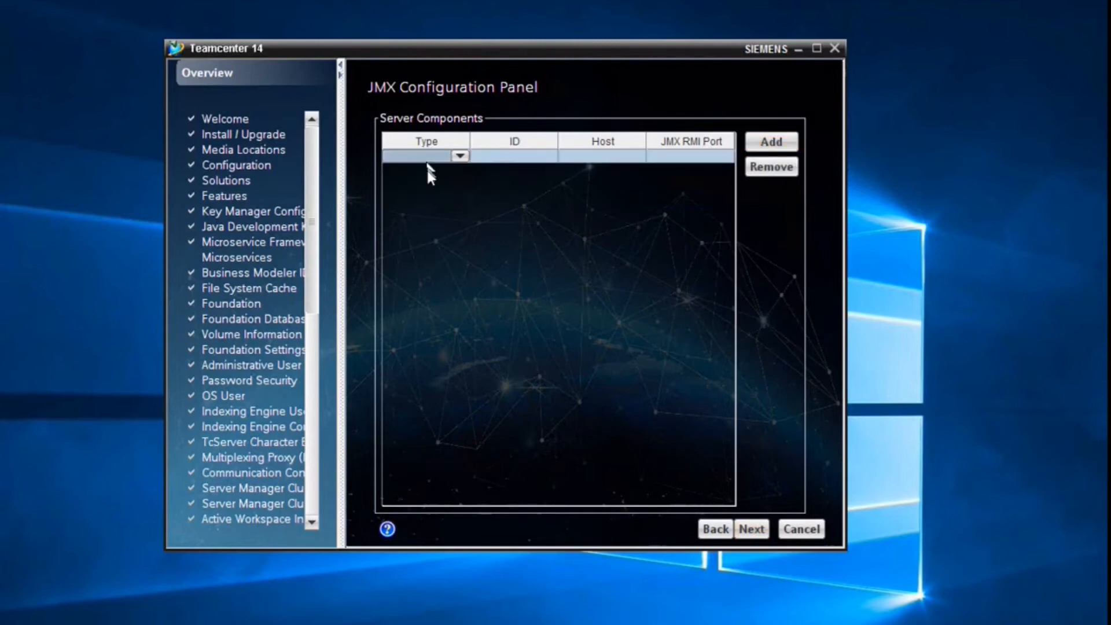
{"action": "left_click", "coordinate": [431, 156]}
{"action": "left_click", "coordinate": [428, 169]}
{"action": "double_click", "coordinate": [506, 155]}
{"action": "type", "text": "JMX"}
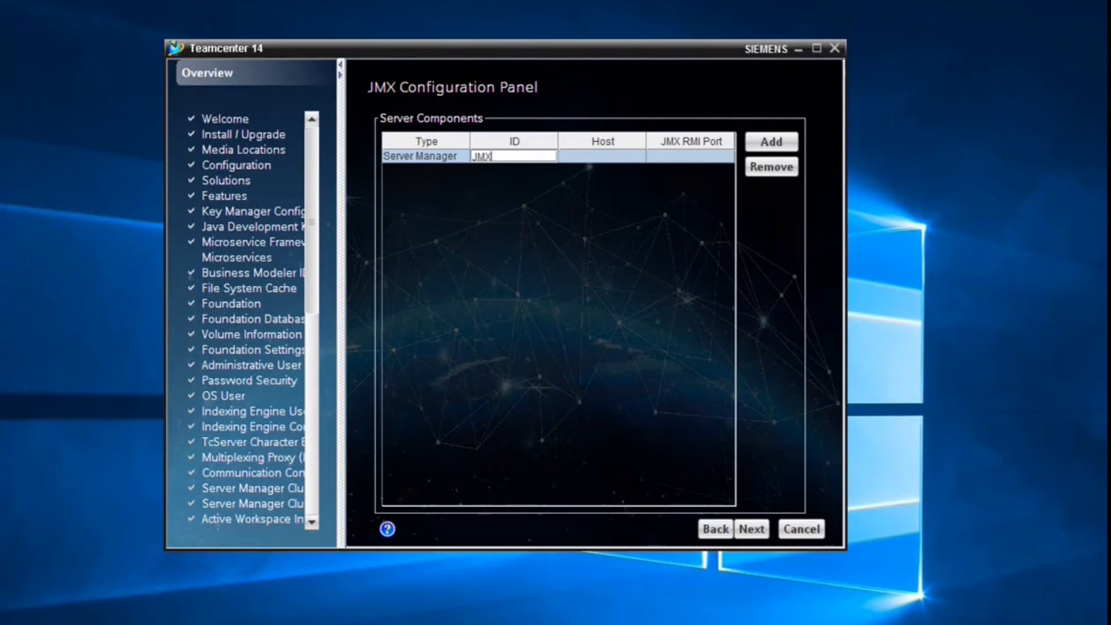
{"action": "key", "text": "Return"}
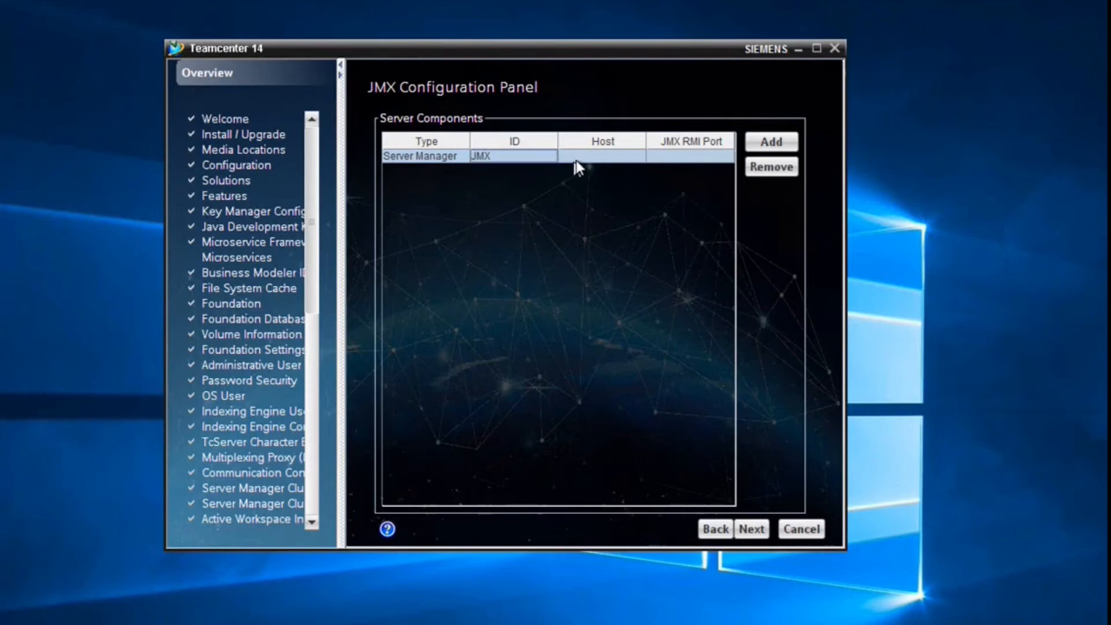
{"action": "double_click", "coordinate": [670, 155]}
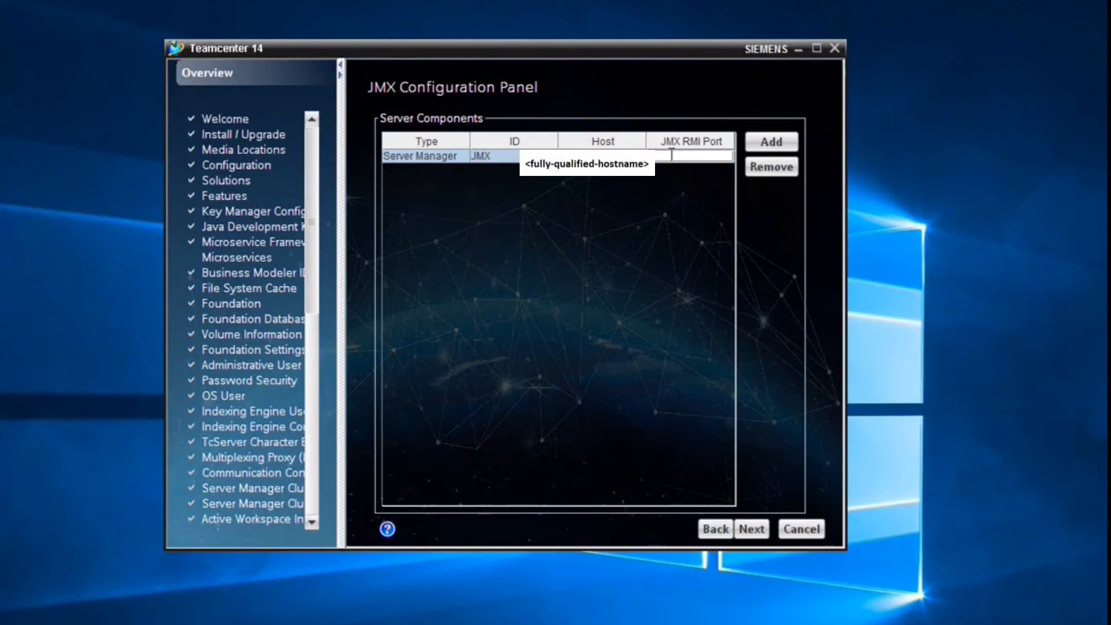
{"action": "type", "text": "0130"}
{"action": "key", "text": "Return"}
- Add a Web Tier JMX component with ID WEB and its JMX RMI port
{"action": "left_click", "coordinate": [758, 142]}
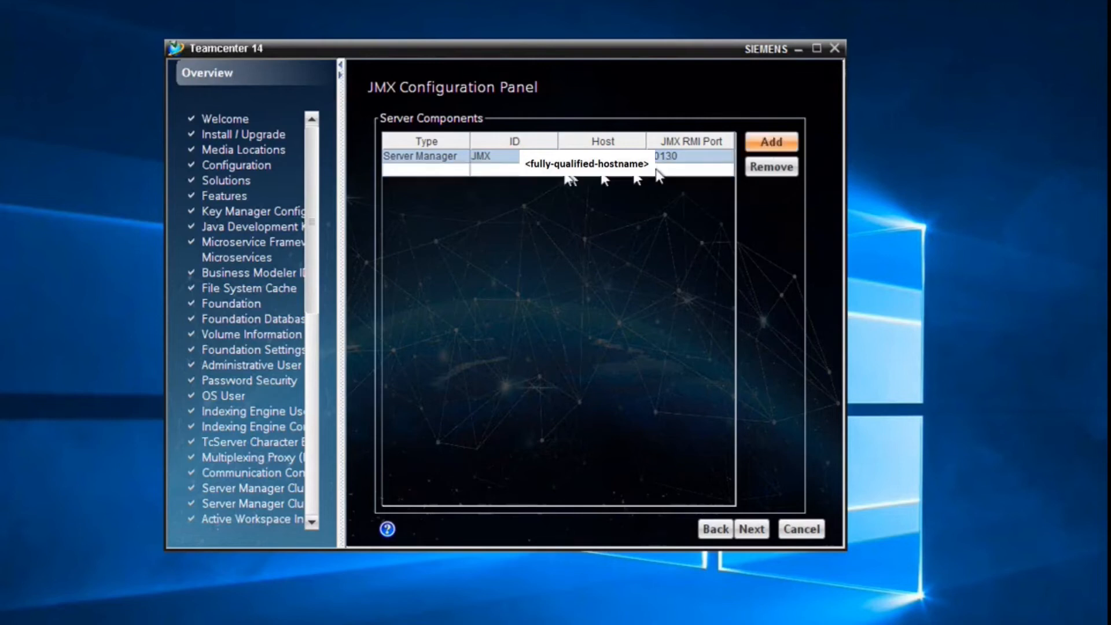
{"action": "left_click", "coordinate": [426, 170]}
{"action": "left_click", "coordinate": [424, 173]}
{"action": "left_click", "coordinate": [406, 199]}
{"action": "left_click", "coordinate": [526, 172]}
{"action": "type", "text": "WEB"}
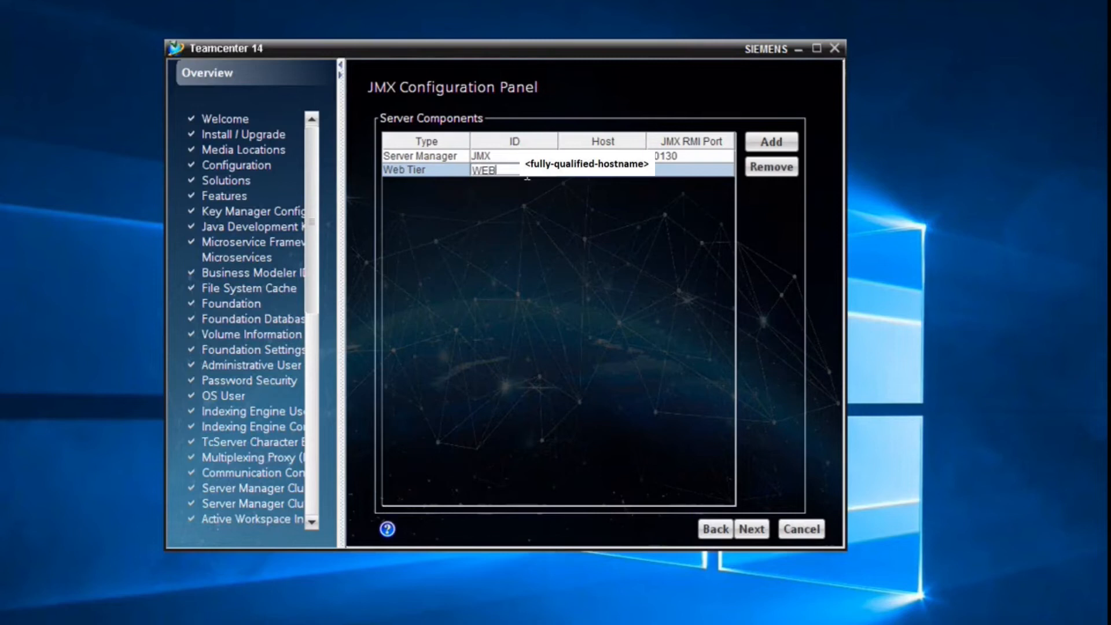
{"action": "key", "text": "Return"}
{"action": "key", "text": "Tab"}
{"action": "type", "text": "01"}
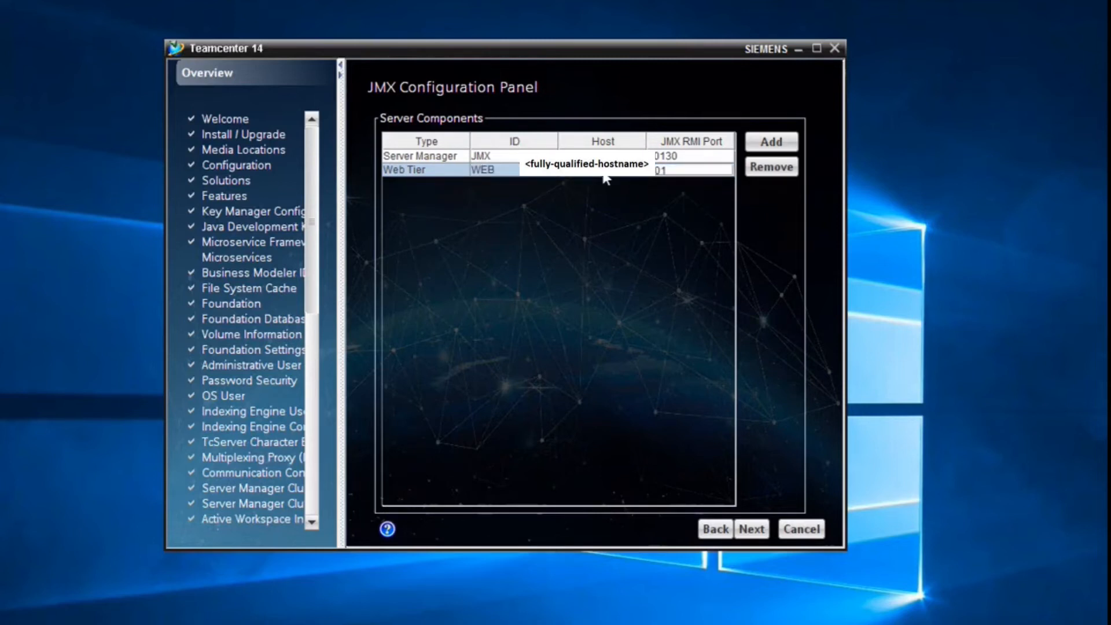
{"action": "type", "text": "31"}
{"action": "key", "text": "Return"}
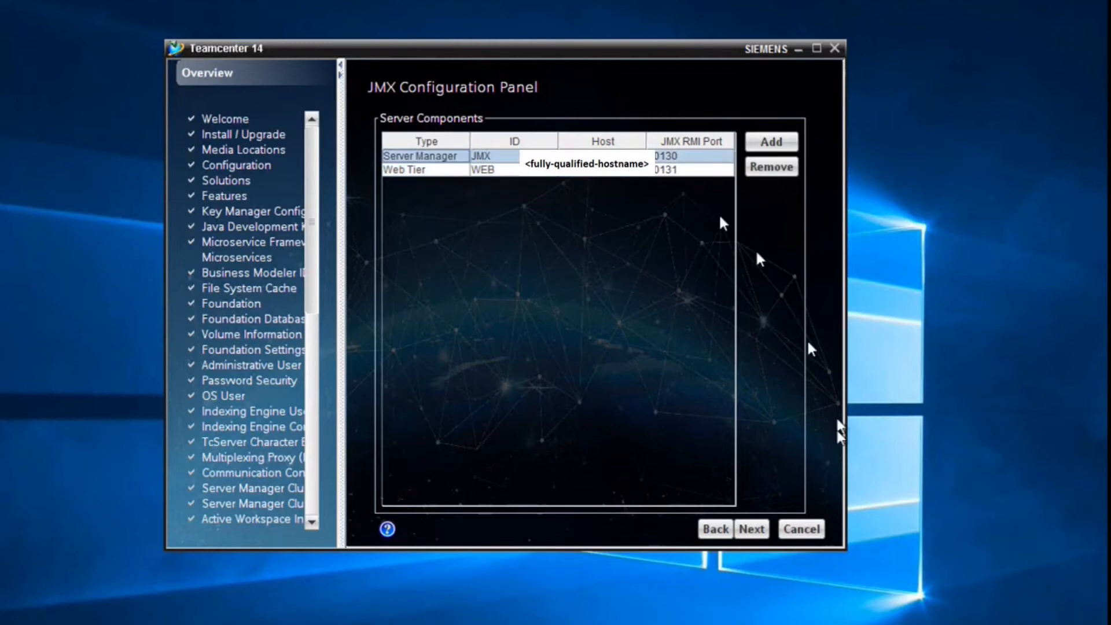
{"action": "left_click", "coordinate": [751, 528]}
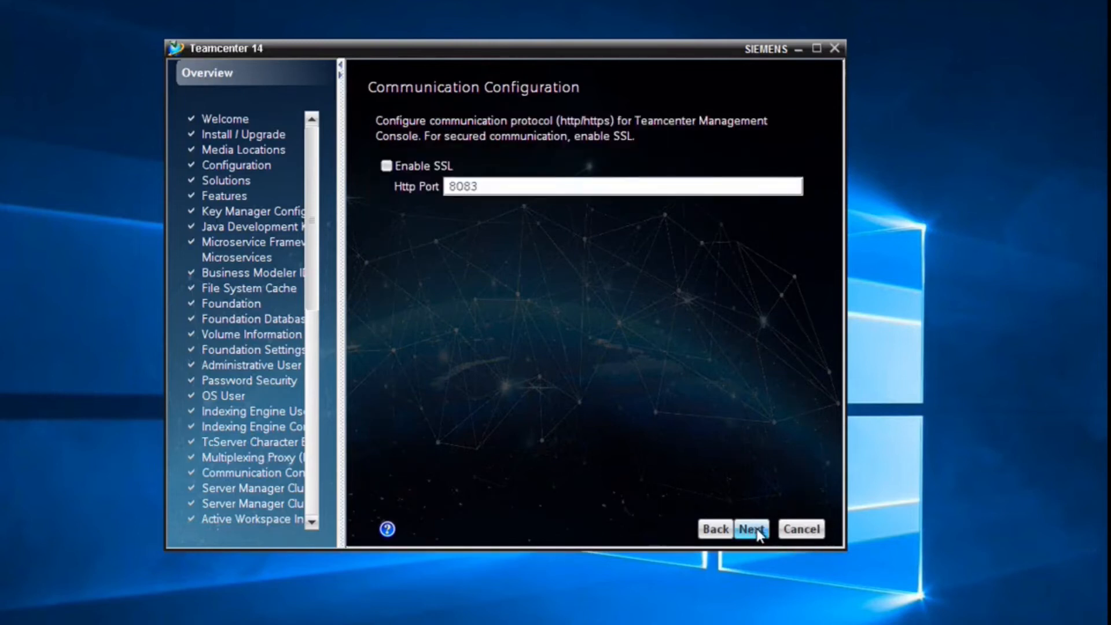
- Remove the existing tcdev13 client environment
{"action": "left_click", "coordinate": [755, 530]}
{"action": "left_click", "coordinate": [751, 528]}
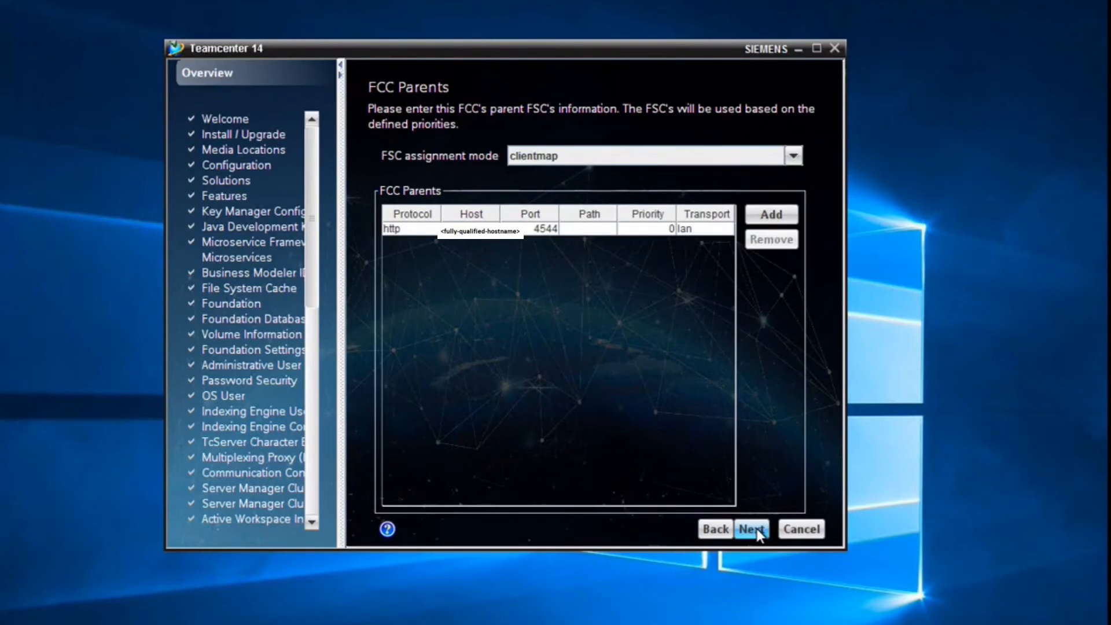
{"action": "left_click", "coordinate": [753, 529]}
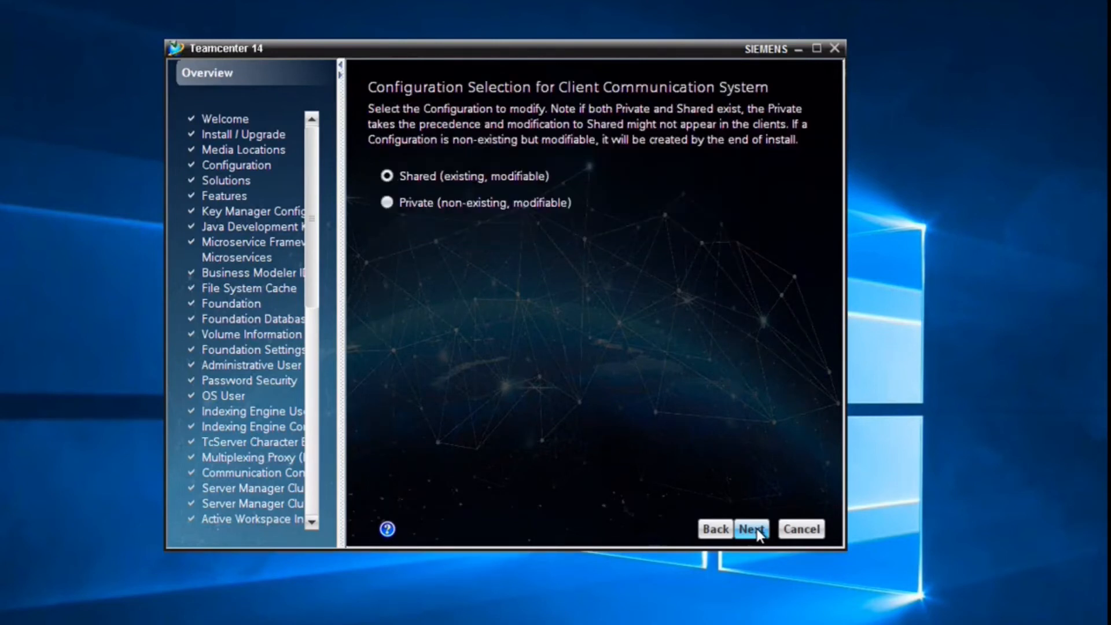
{"action": "left_click", "coordinate": [753, 529]}
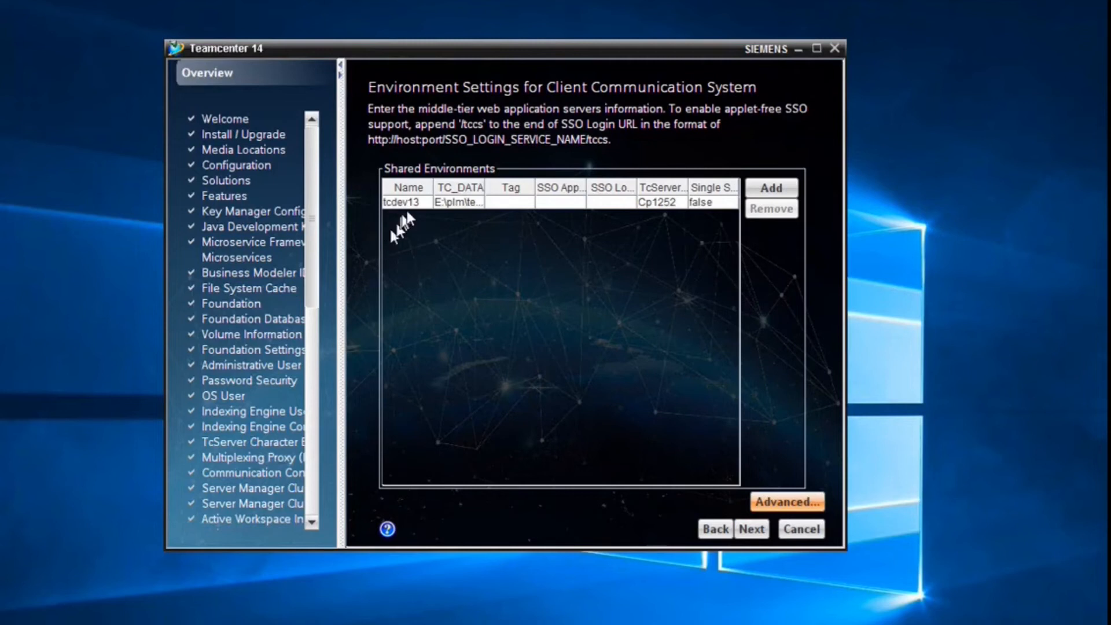
{"action": "left_click", "coordinate": [714, 202]}
{"action": "left_click", "coordinate": [767, 211]}
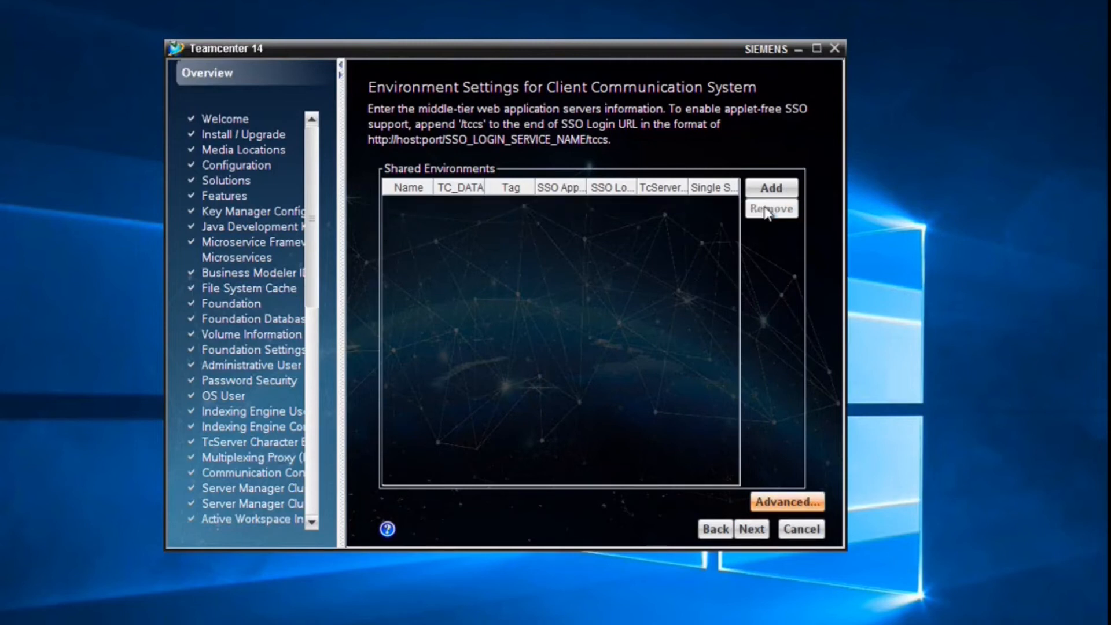
- Add shared environment Tc14.2 with UTF8 encoding and Single Server set to false
{"action": "left_click", "coordinate": [771, 188]}
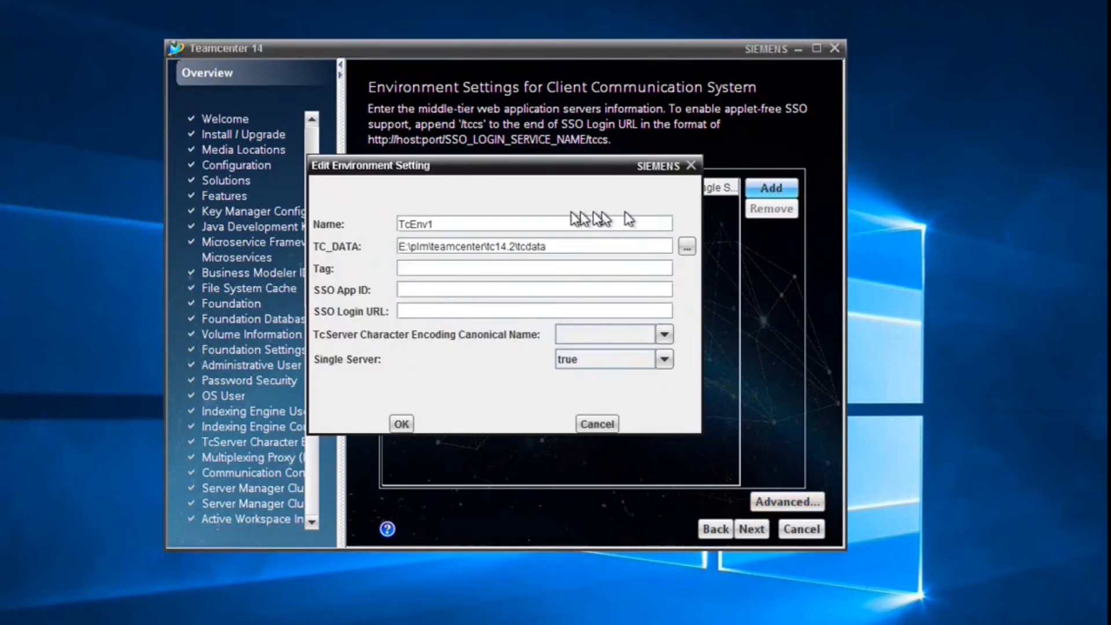
{"action": "key", "text": "BackSpace"}
{"action": "key", "text": "BackSpace"}
{"action": "key", "text": "BackSpace"}
{"action": "key", "text": "BackSpace"}
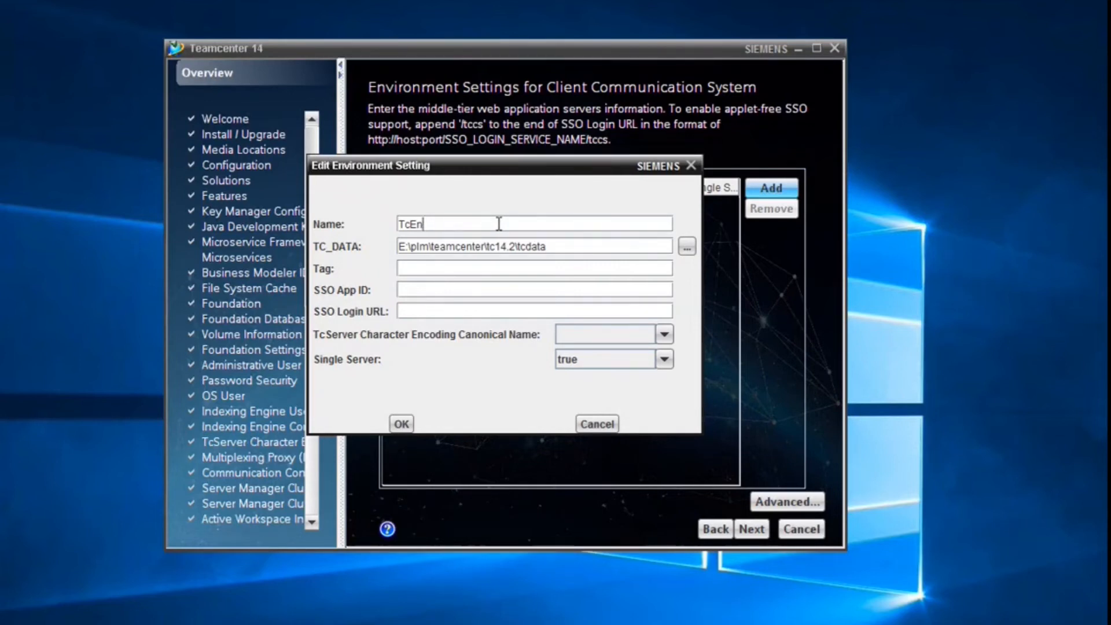
{"action": "type", "text": "14.2"}
{"action": "left_click", "coordinate": [663, 334]}
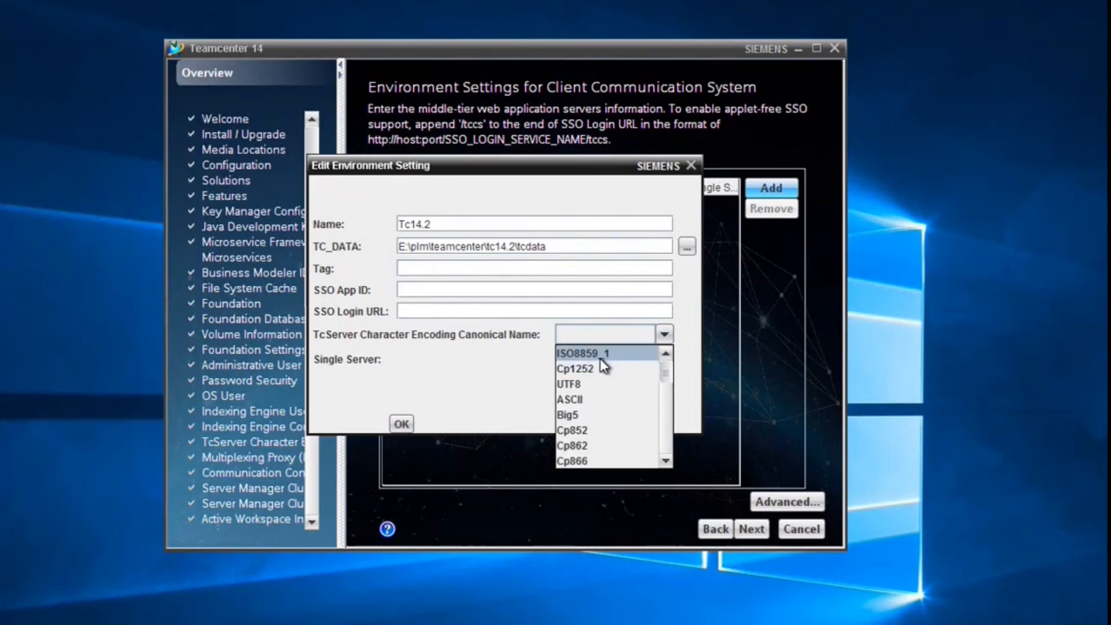
{"action": "left_click", "coordinate": [587, 384]}
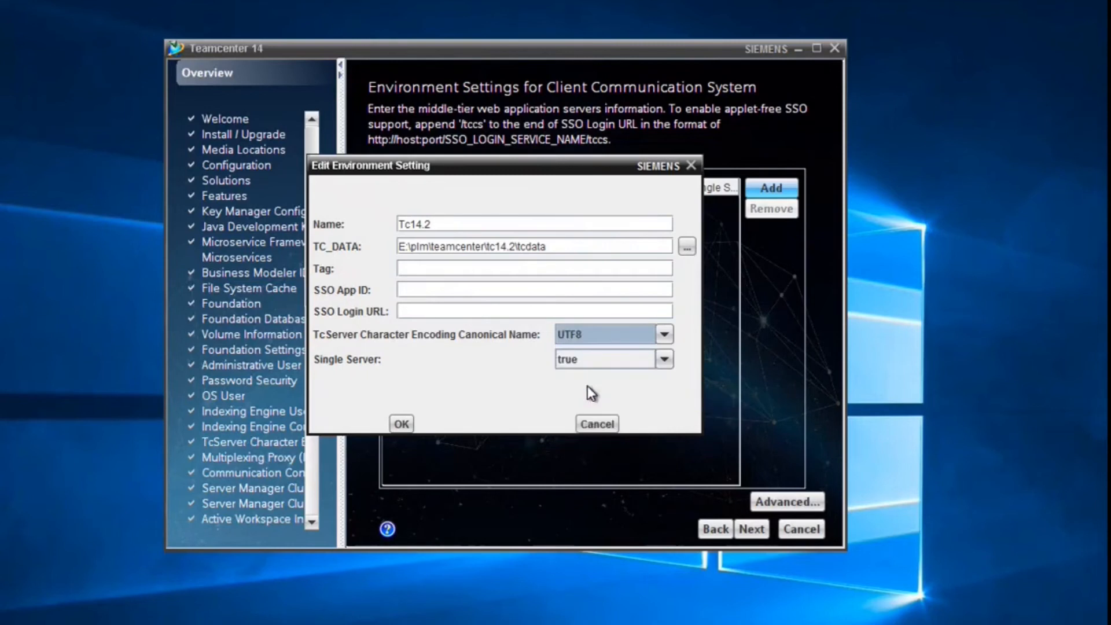
{"action": "left_click", "coordinate": [402, 424]}
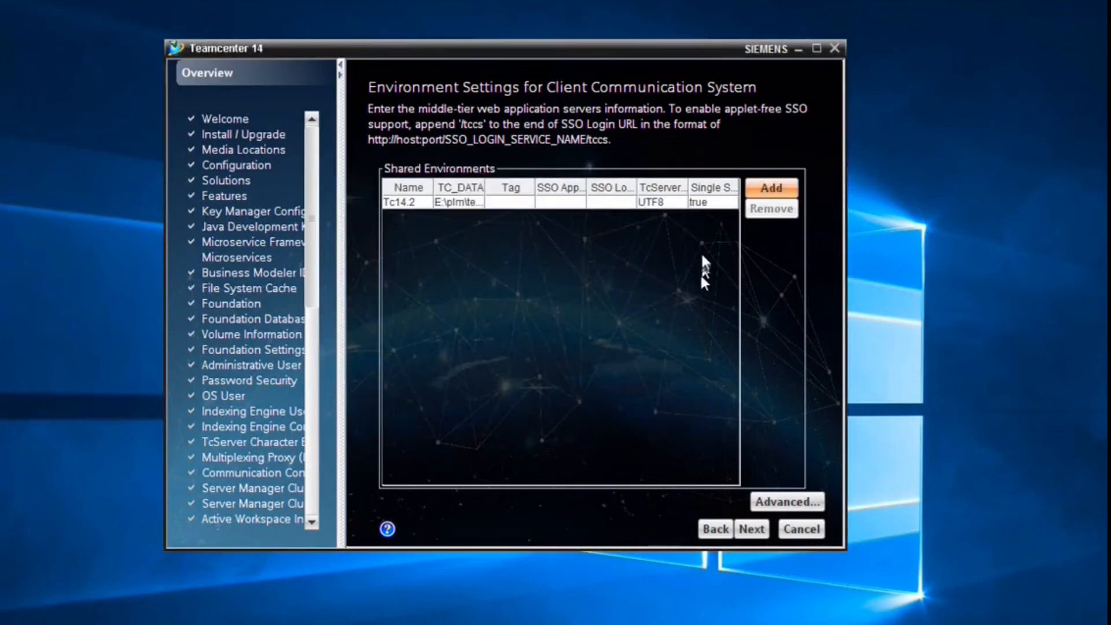
{"action": "double_click", "coordinate": [722, 203]}
{"action": "left_click", "coordinate": [634, 362]}
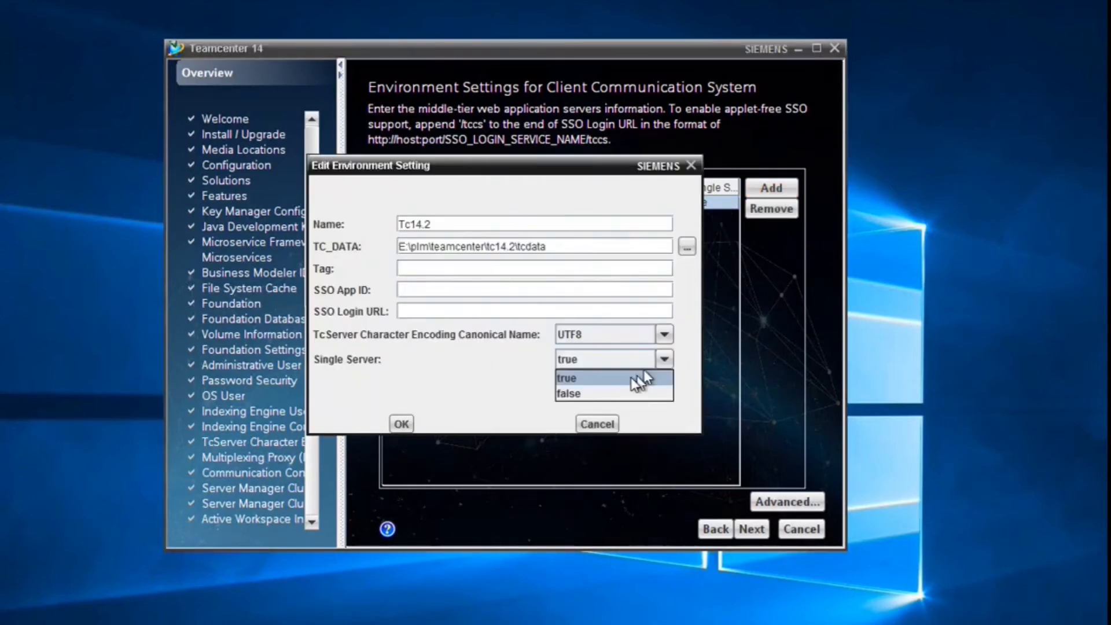
{"action": "left_click", "coordinate": [575, 394]}
{"action": "left_click", "coordinate": [401, 424]}
- Leave proxy, tag filter and rich client settings unchanged, reaching Active Workspace Client Settings
{"action": "left_click", "coordinate": [787, 502]}
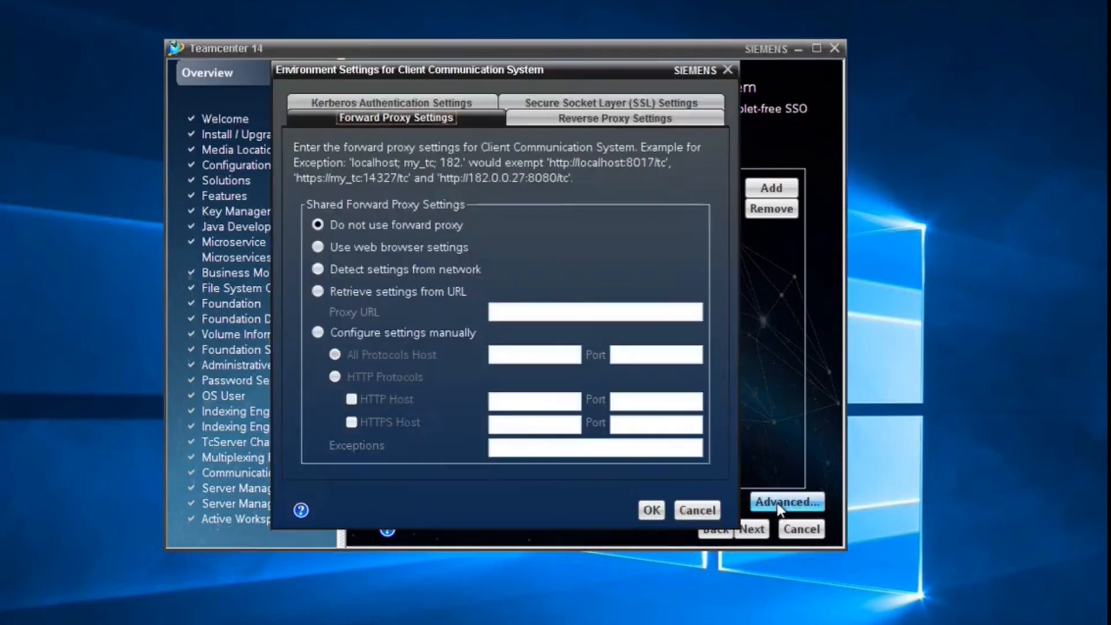
{"action": "left_click", "coordinate": [697, 510]}
{"action": "left_click", "coordinate": [750, 528]}
{"action": "left_click", "coordinate": [751, 527]}
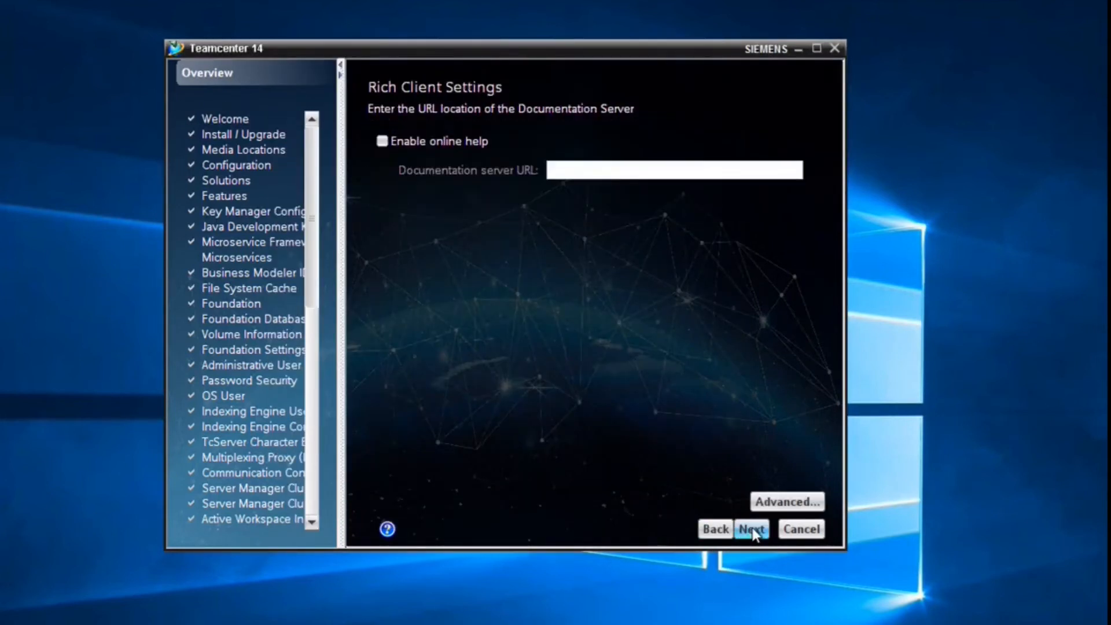
{"action": "left_click", "coordinate": [767, 505]}
{"action": "left_click", "coordinate": [422, 103]}
{"action": "left_click", "coordinate": [476, 104]}
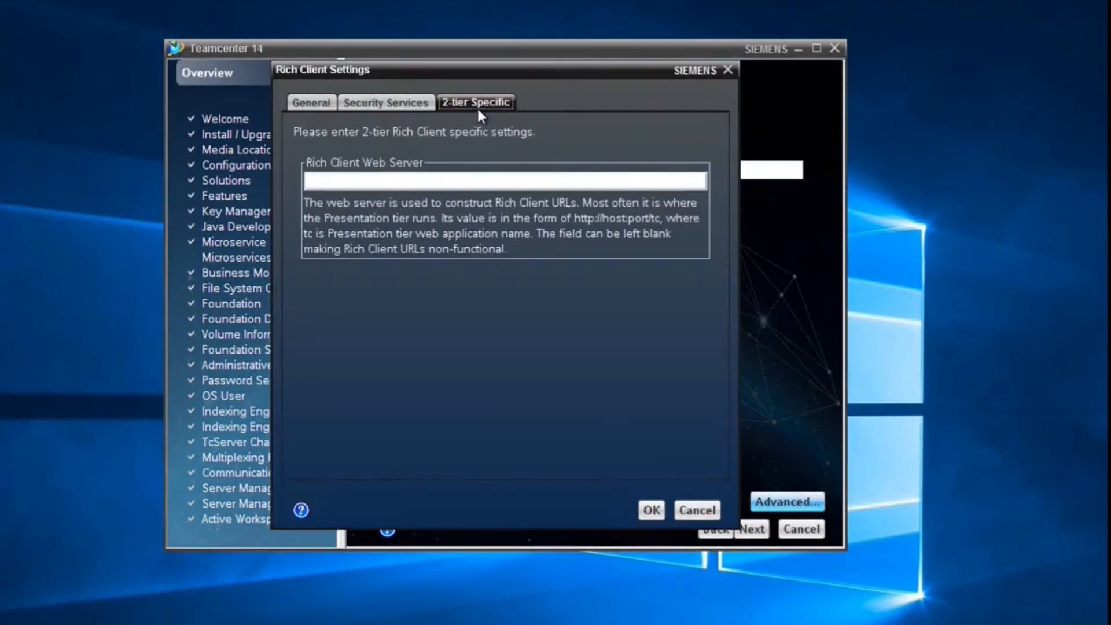
{"action": "left_click", "coordinate": [685, 510]}
{"action": "left_click", "coordinate": [750, 528]}
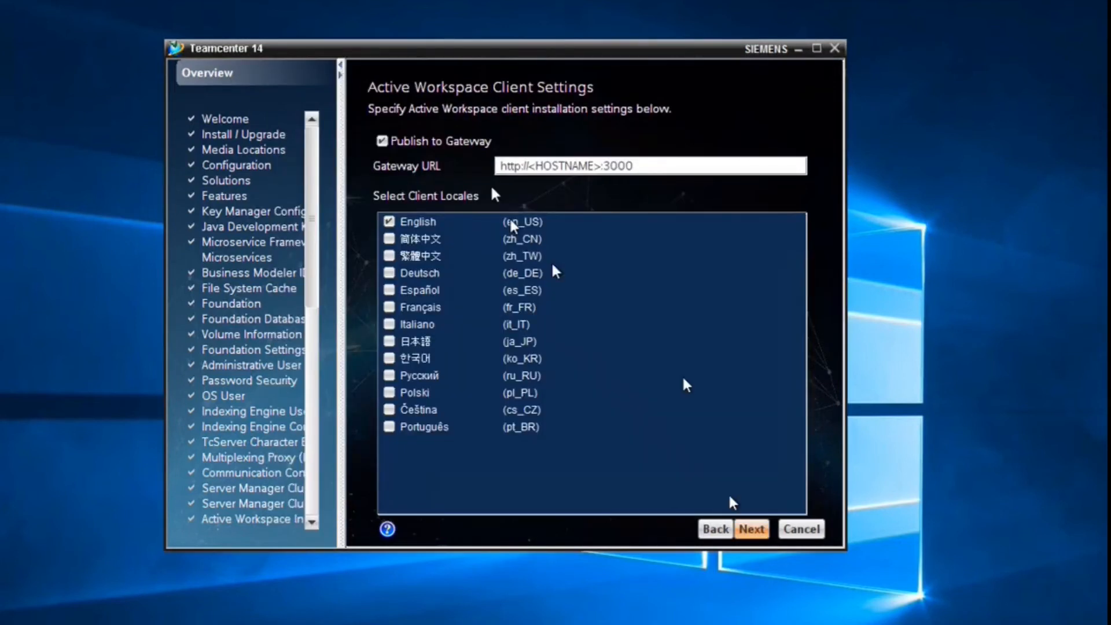
- Stop publishing the client to the gateway and clear the placeholder hostname from the Gateway URL
{"action": "left_click", "coordinate": [438, 141]}
{"action": "left_click", "coordinate": [594, 166]}
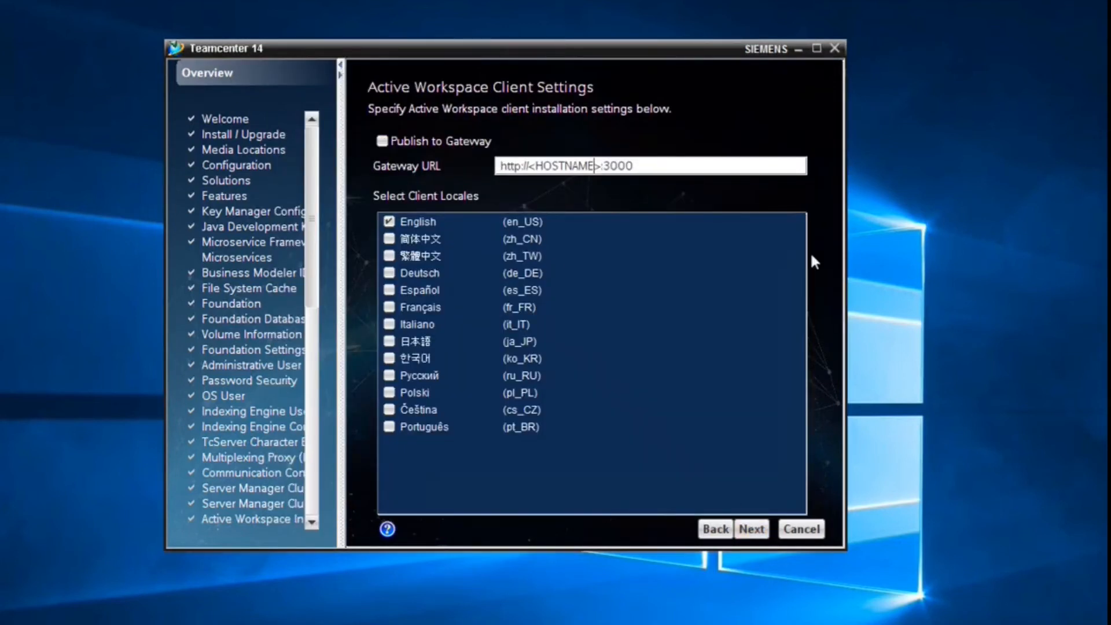
{"action": "key", "text": "BackSpace"}
{"action": "key", "text": "BackSpace"}
{"action": "key", "text": "BackSpace"}
{"action": "key", "text": "BackSpace"}
{"action": "key", "text": "BackSpace"}
{"action": "key", "text": "BackSpace"}
{"action": "key", "text": "BackSpace"}
{"action": "key", "text": "BackSpace"}
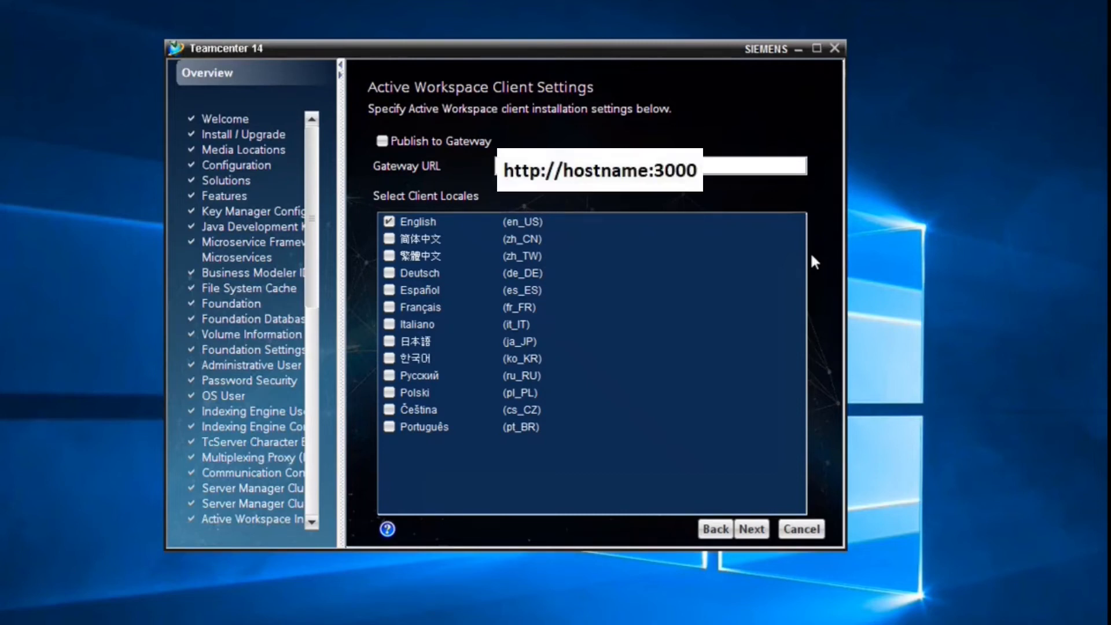
{"action": "left_click", "coordinate": [754, 530]}
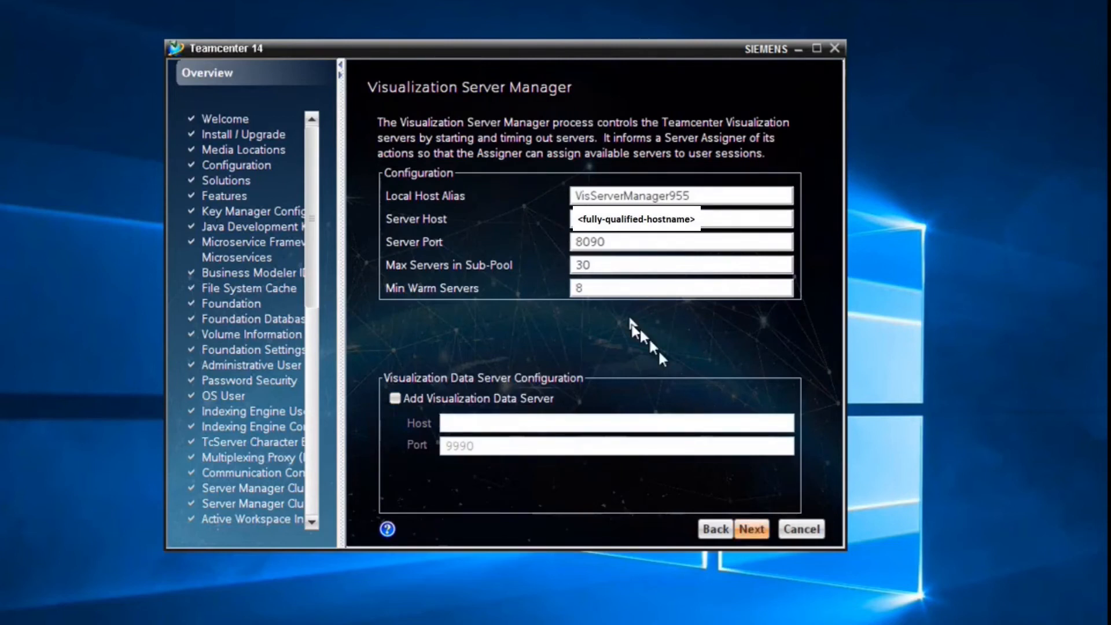
- Set the assigner host for the port 30066 pool assigner
{"action": "left_click", "coordinate": [765, 528]}
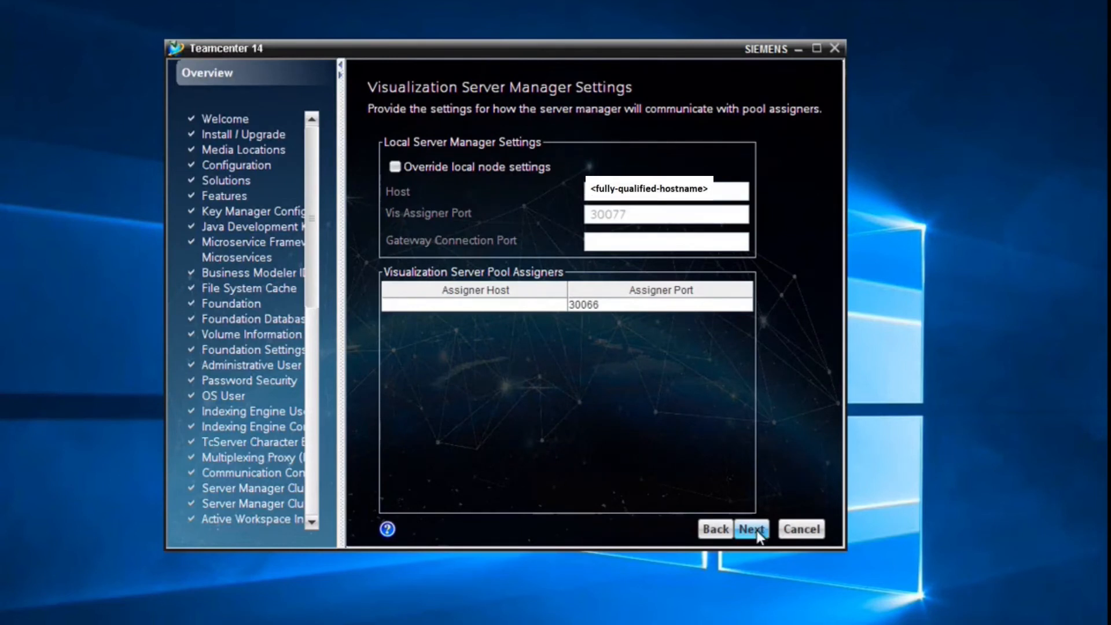
{"action": "left_click", "coordinate": [557, 304]}
{"action": "type", "text": "<fully-qualified-hostname>"}
{"action": "key", "text": "Return"}
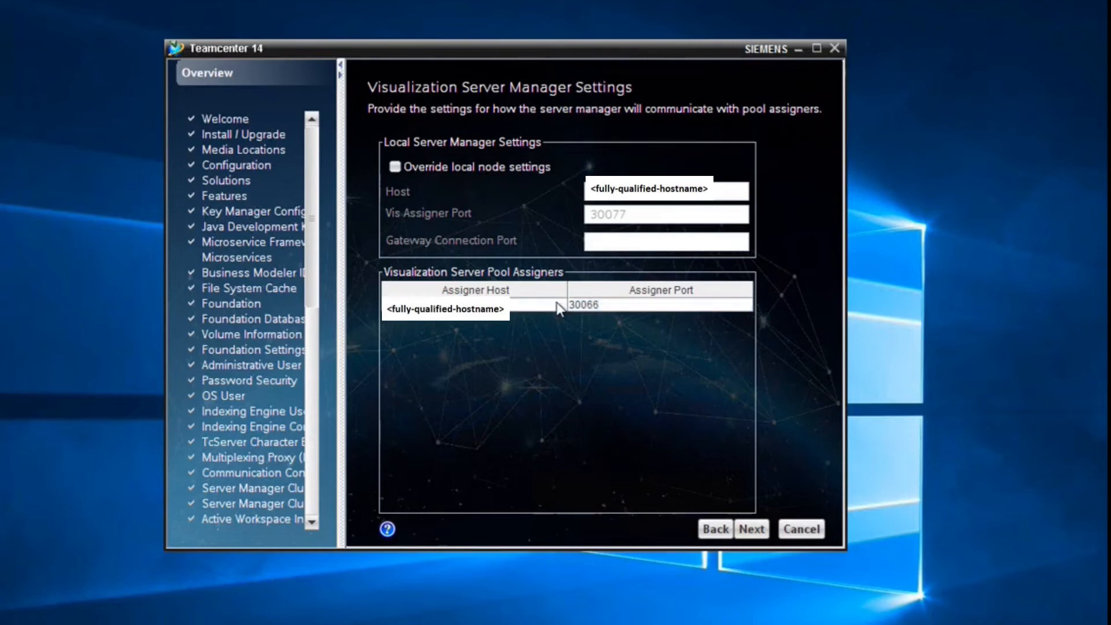
{"action": "left_click", "coordinate": [556, 303]}
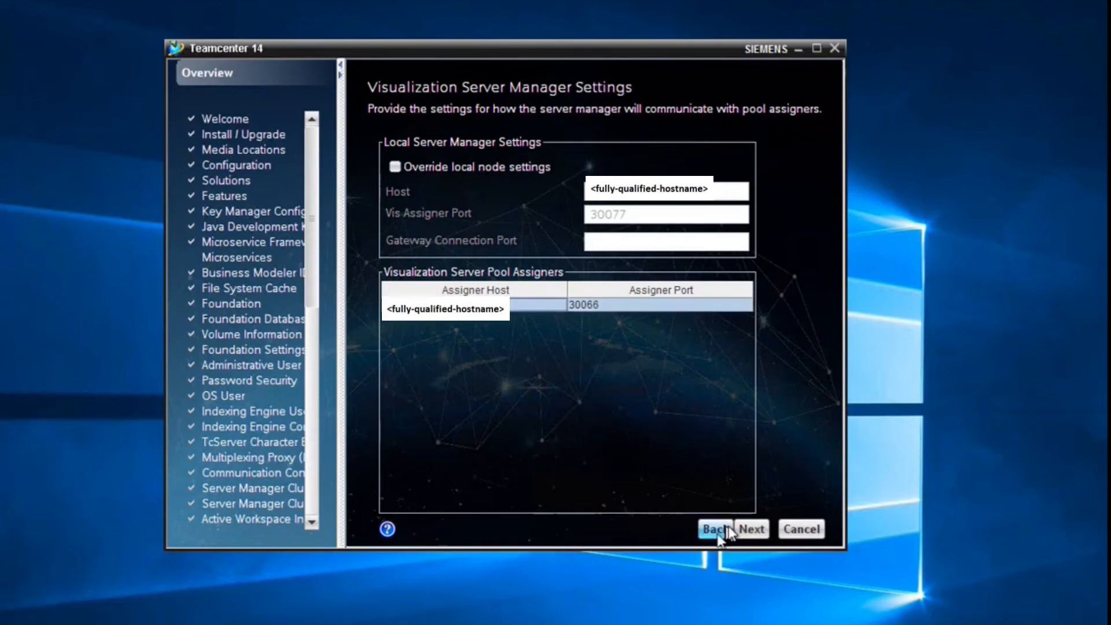
{"action": "left_click", "coordinate": [758, 528]}
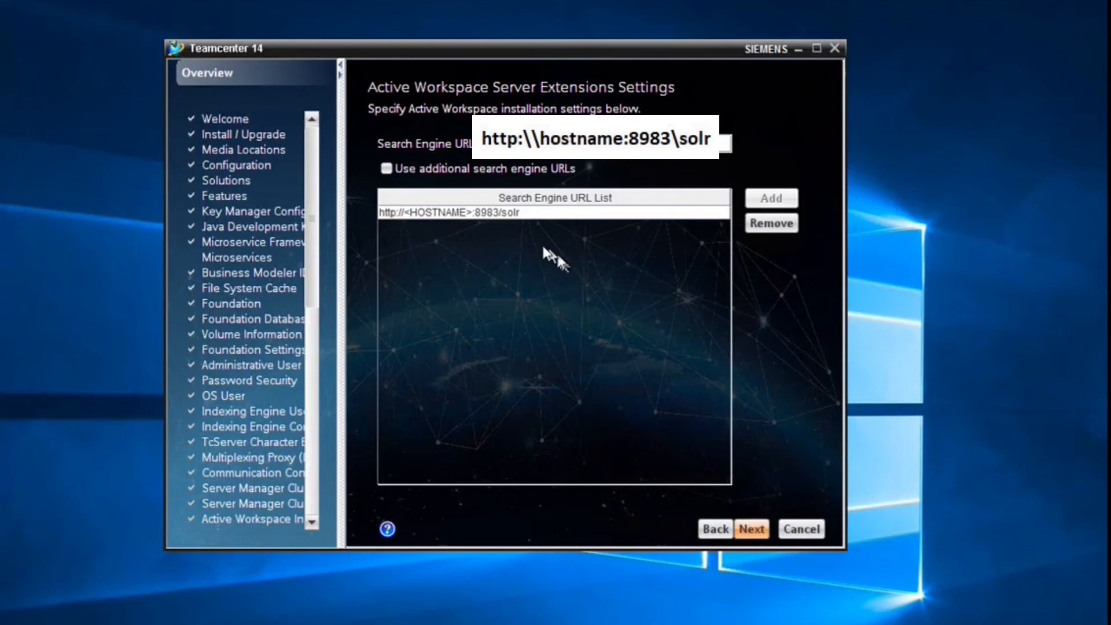
- Remove the default search engine URL; keep default participation, install directories and license server
{"action": "left_click", "coordinate": [461, 164]}
{"action": "left_click", "coordinate": [480, 213]}
{"action": "left_click", "coordinate": [769, 224]}
{"action": "left_click", "coordinate": [440, 163]}
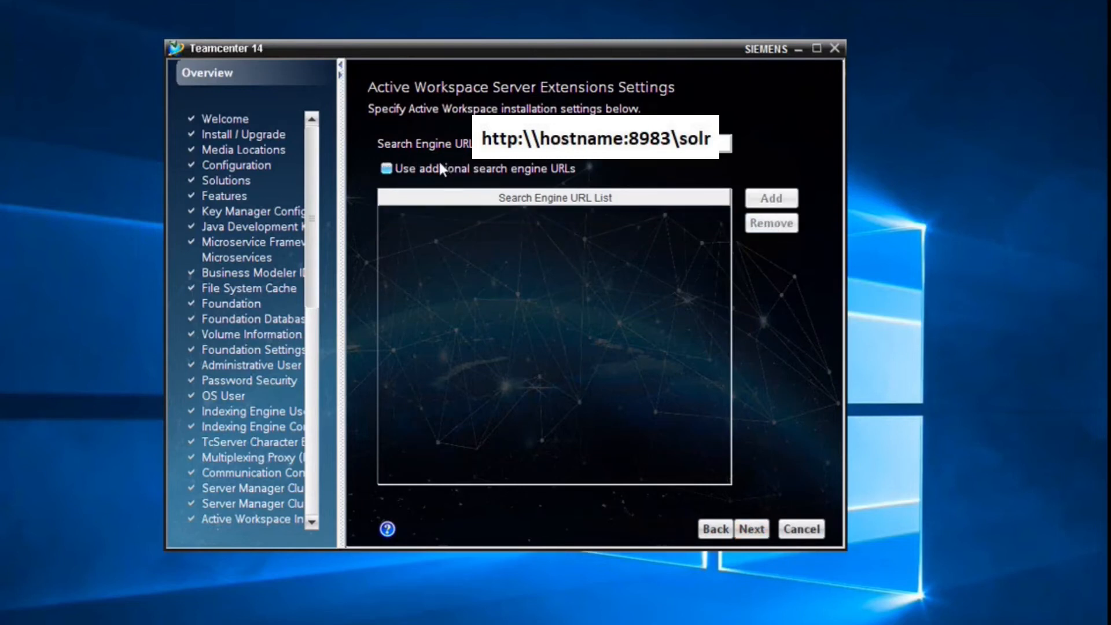
{"action": "left_click", "coordinate": [751, 529]}
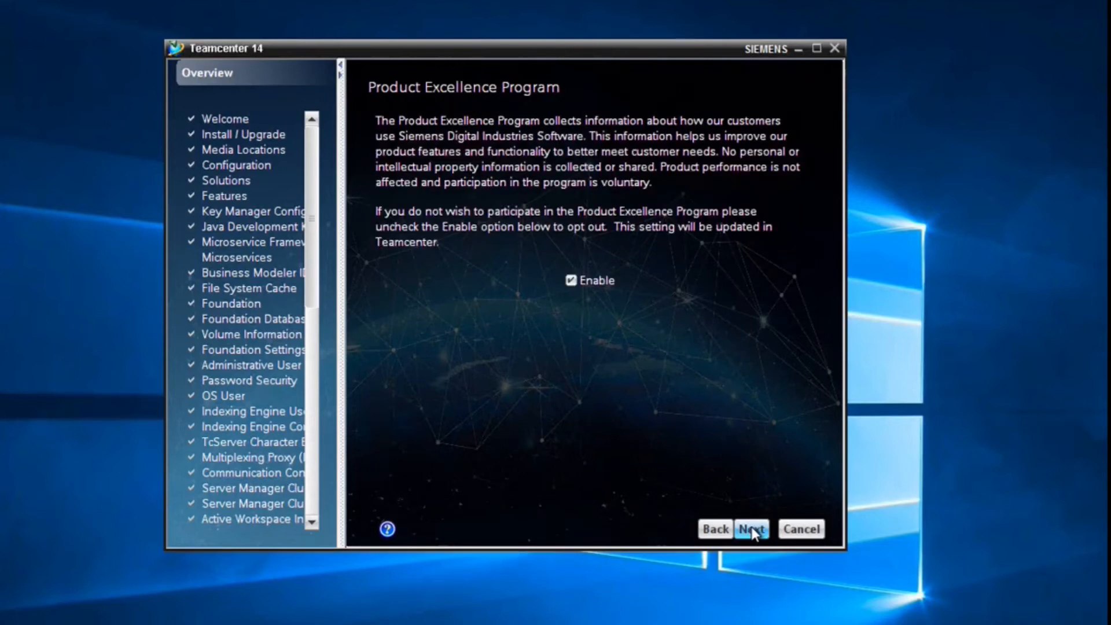
{"action": "left_click", "coordinate": [751, 529]}
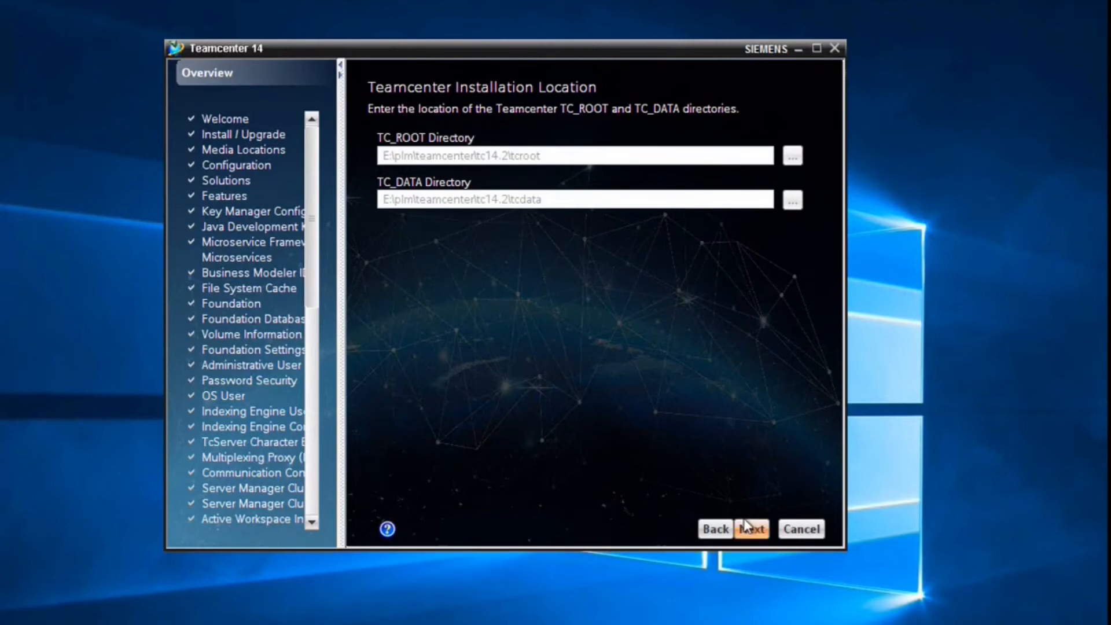
{"action": "left_click", "coordinate": [747, 527]}
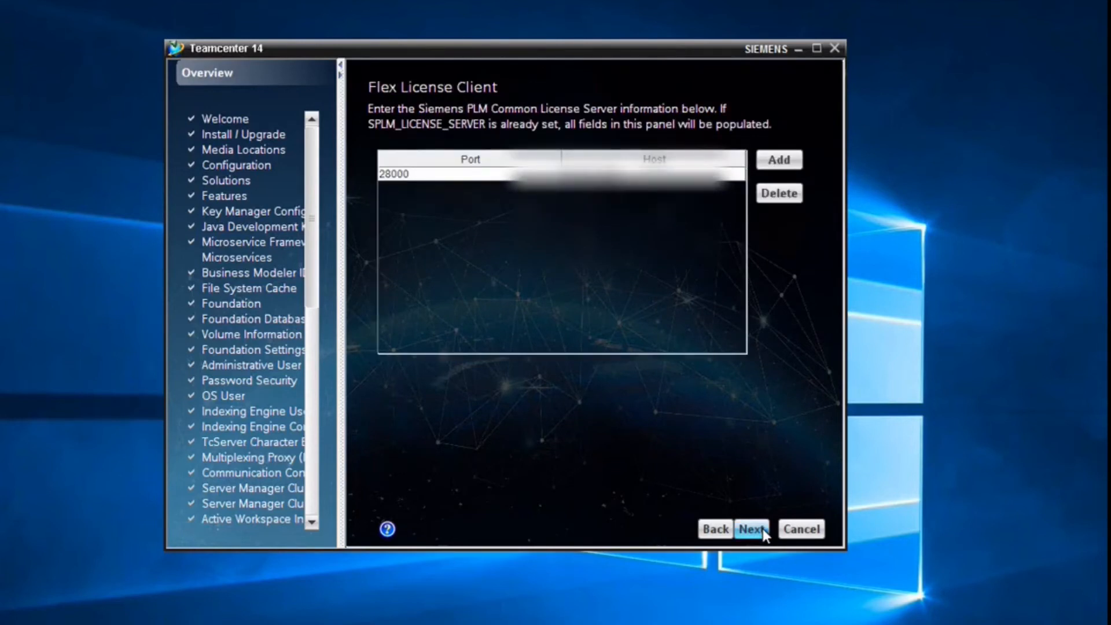
{"action": "left_click", "coordinate": [762, 529]}
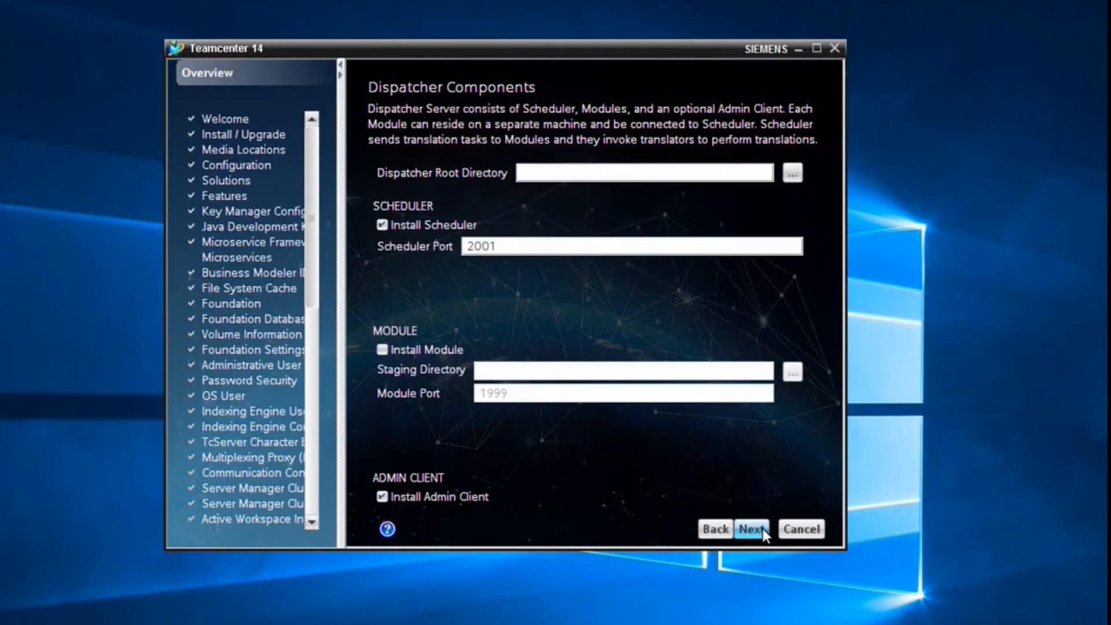
- Set the Dispatcher Root Directory to E:\plm\teamcenter\tc14.2\disp_root and enable Install Module
{"action": "left_click", "coordinate": [792, 173]}
{"action": "left_click", "coordinate": [560, 185]}
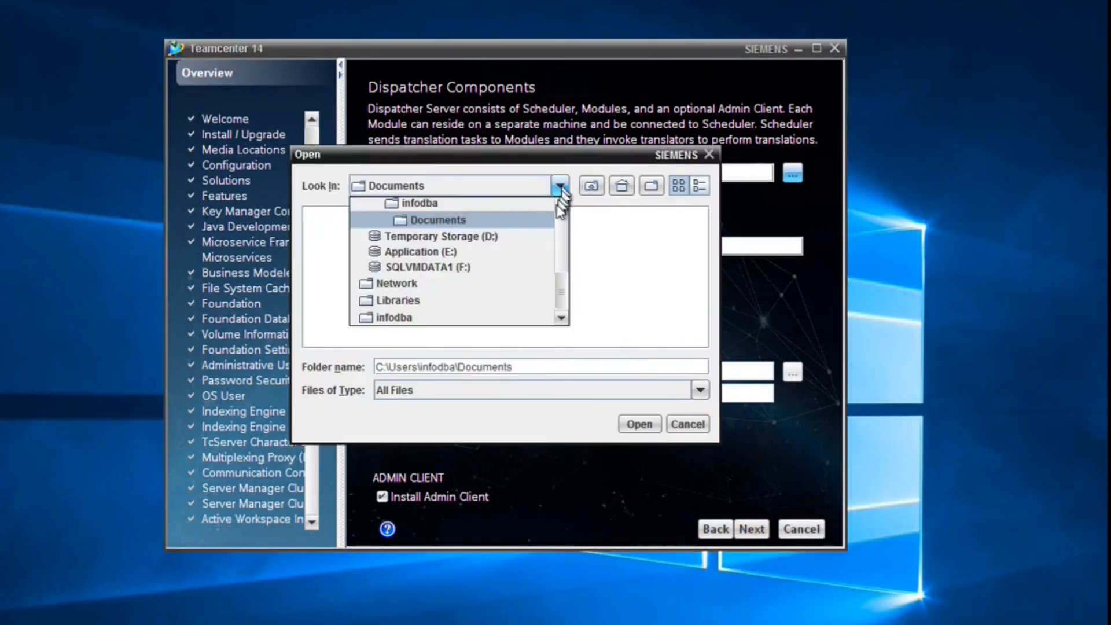
{"action": "left_click", "coordinate": [484, 252]}
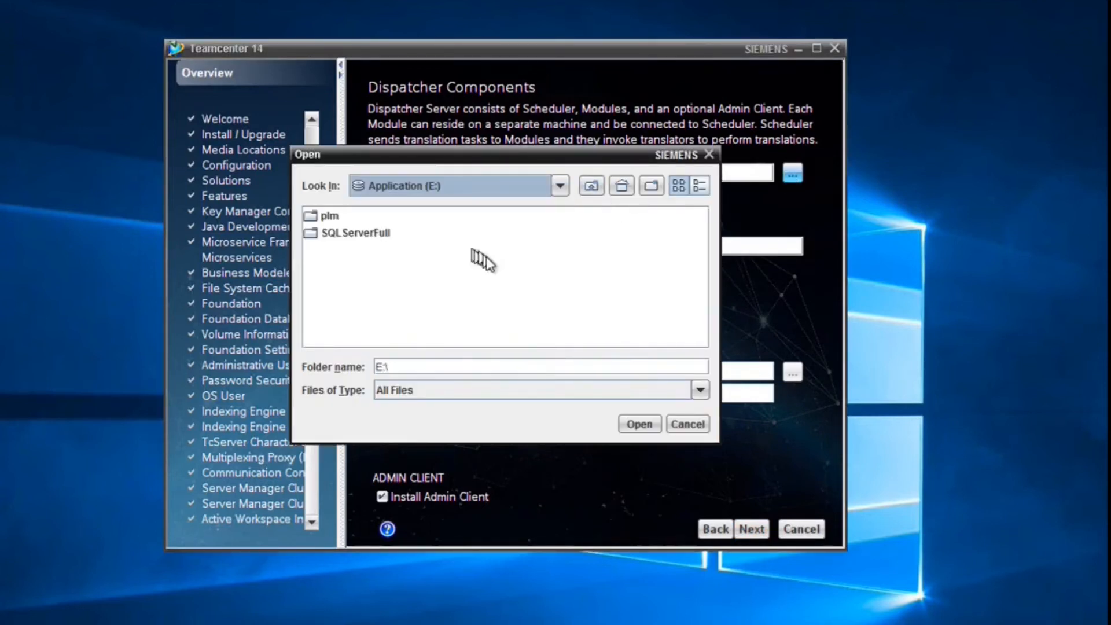
{"action": "double_click", "coordinate": [338, 218]}
{"action": "double_click", "coordinate": [341, 250]}
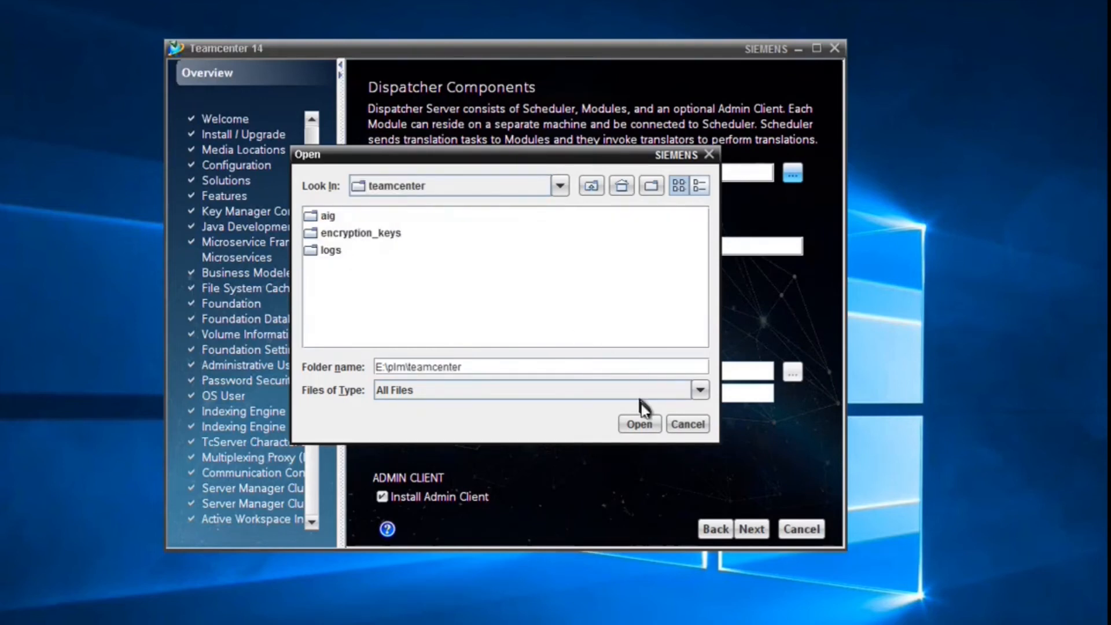
{"action": "left_click", "coordinate": [637, 424]}
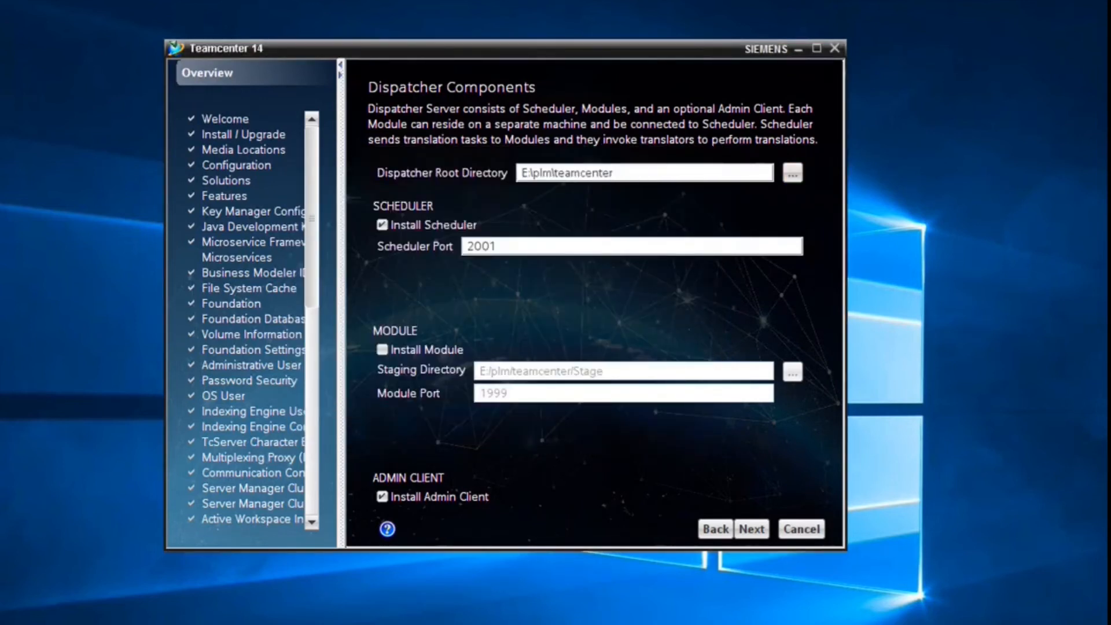
{"action": "type", "text": "\\tc14.2\\"}
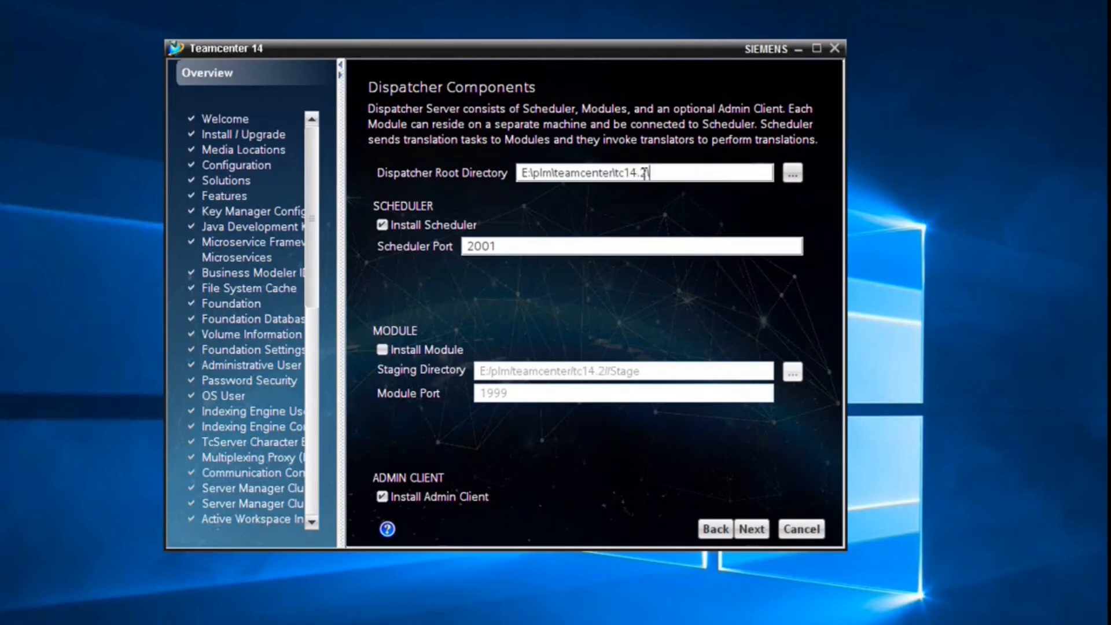
{"action": "type", "text": "disp_root"}
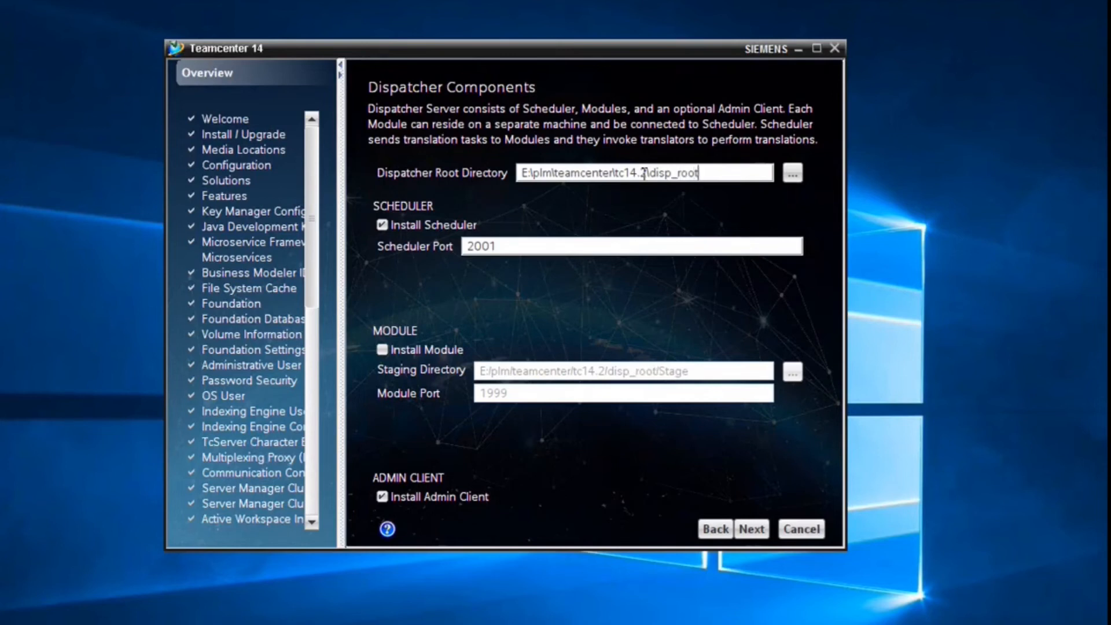
{"action": "left_click", "coordinate": [399, 348]}
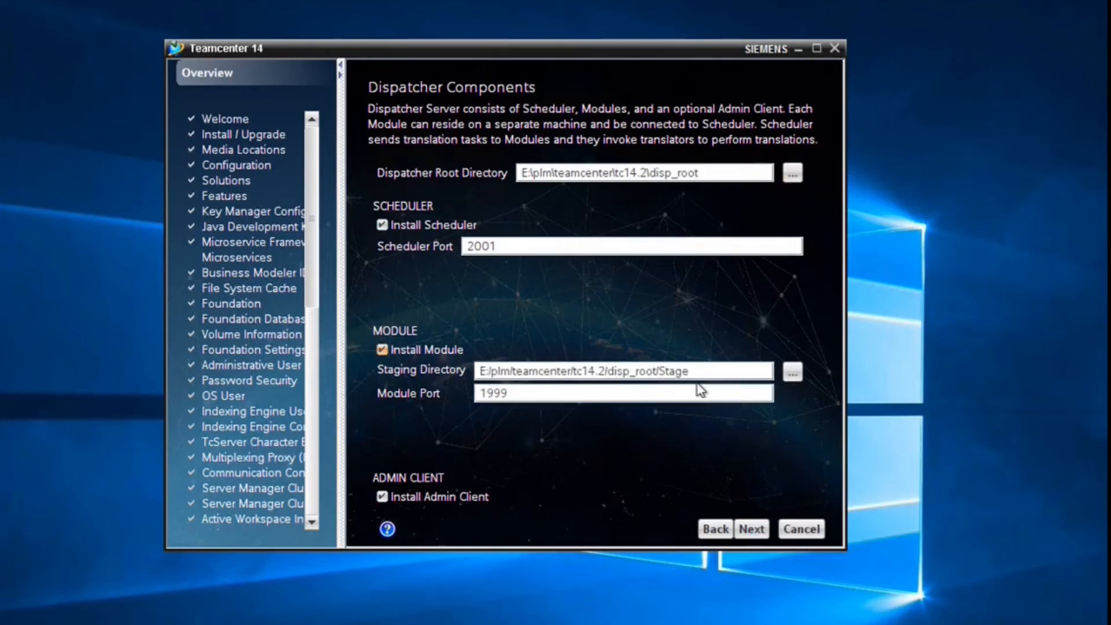
{"action": "left_click", "coordinate": [761, 529]}
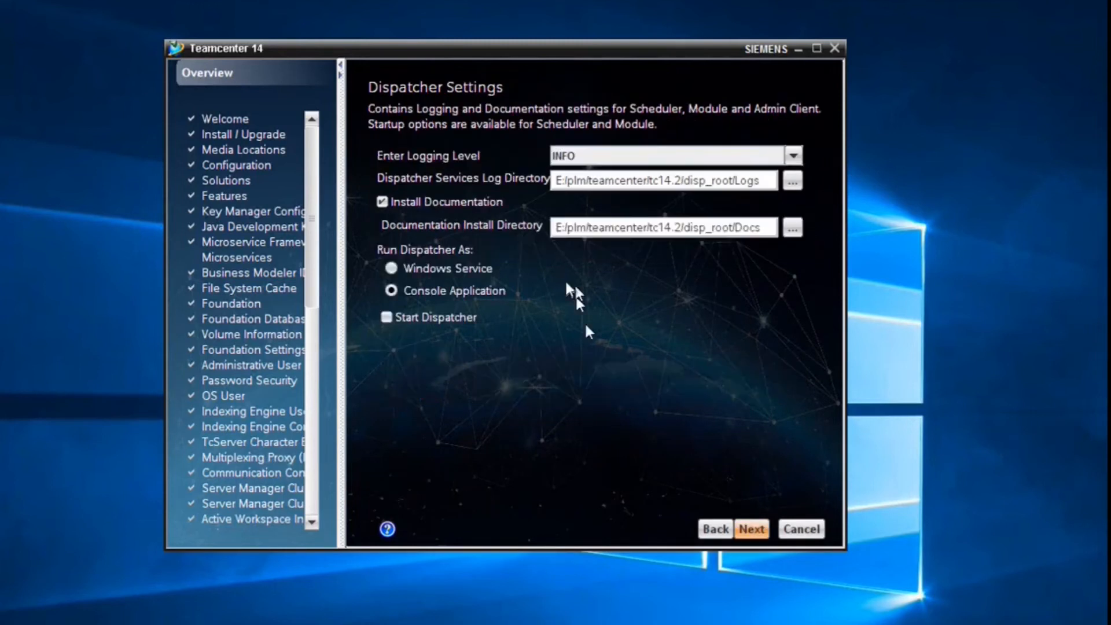
- Run the dispatcher as a Windows Service and skip selecting any translators
{"action": "left_click", "coordinate": [431, 268]}
{"action": "left_click", "coordinate": [756, 530]}
{"action": "scroll", "coordinate": [598, 350], "scroll_direction": "down", "scroll_amount": 1}
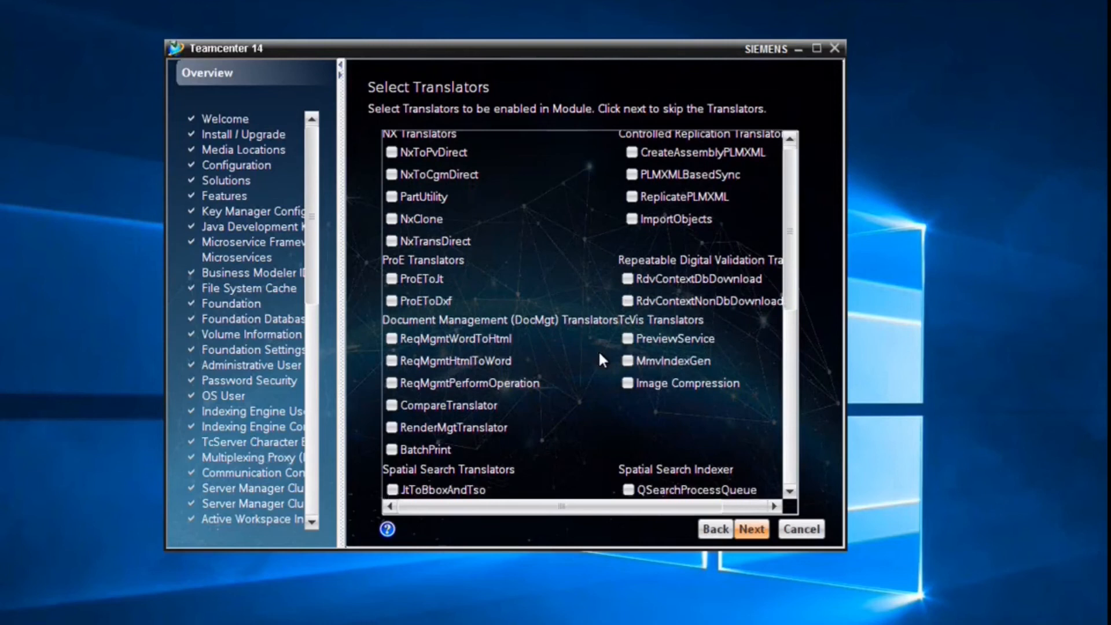
{"action": "left_click_drag", "start_coordinate": [789, 203], "coordinate": [776, 376]}
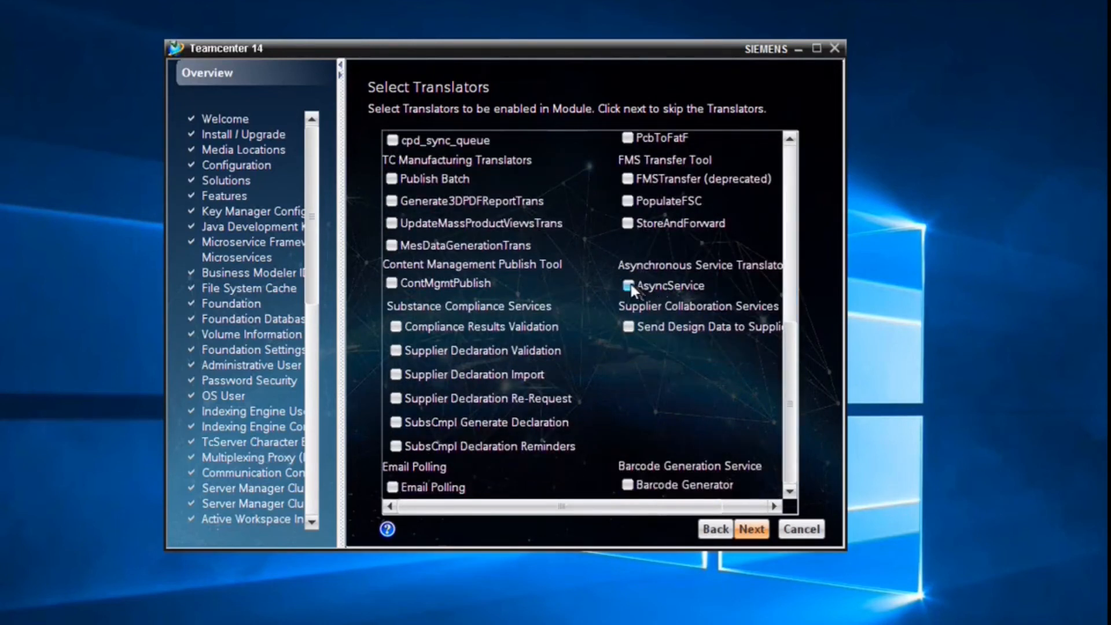
{"action": "left_click", "coordinate": [746, 529]}
{"action": "left_click_drag", "start_coordinate": [661, 262], "coordinate": [583, 258]}
{"action": "key", "text": "ctrl+c"}
{"action": "key", "text": "Tab"}
{"action": "key", "text": "ctrl+v"}
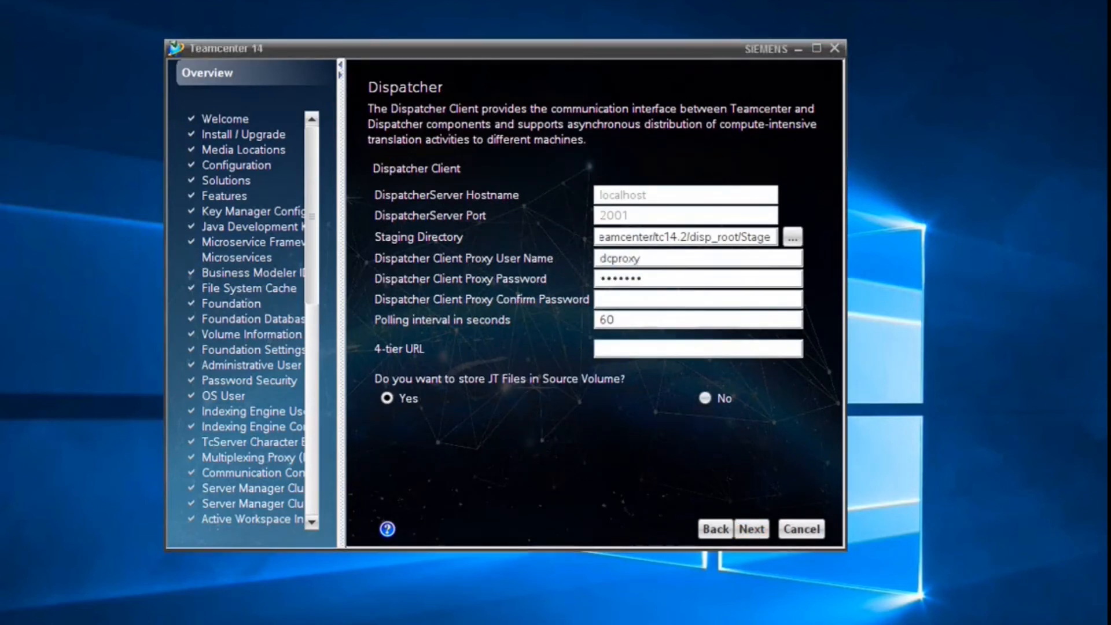
{"action": "left_click", "coordinate": [615, 299]}
{"action": "key", "text": "ctrl+v"}
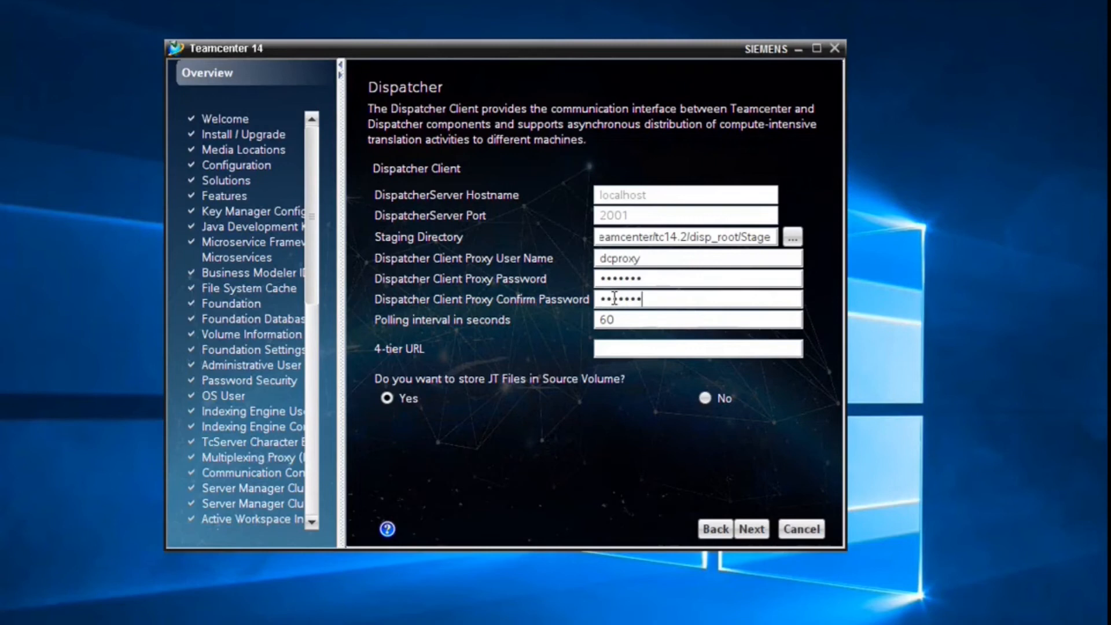
{"action": "type", "text": "http://hostname:7001/tc"}
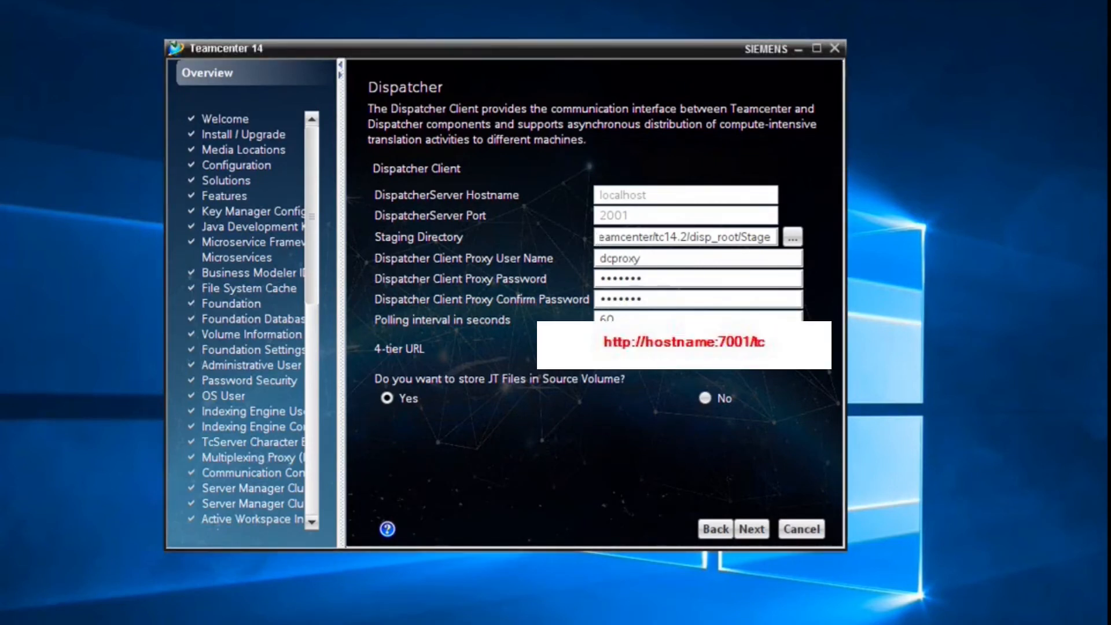
{"action": "left_click", "coordinate": [748, 531]}
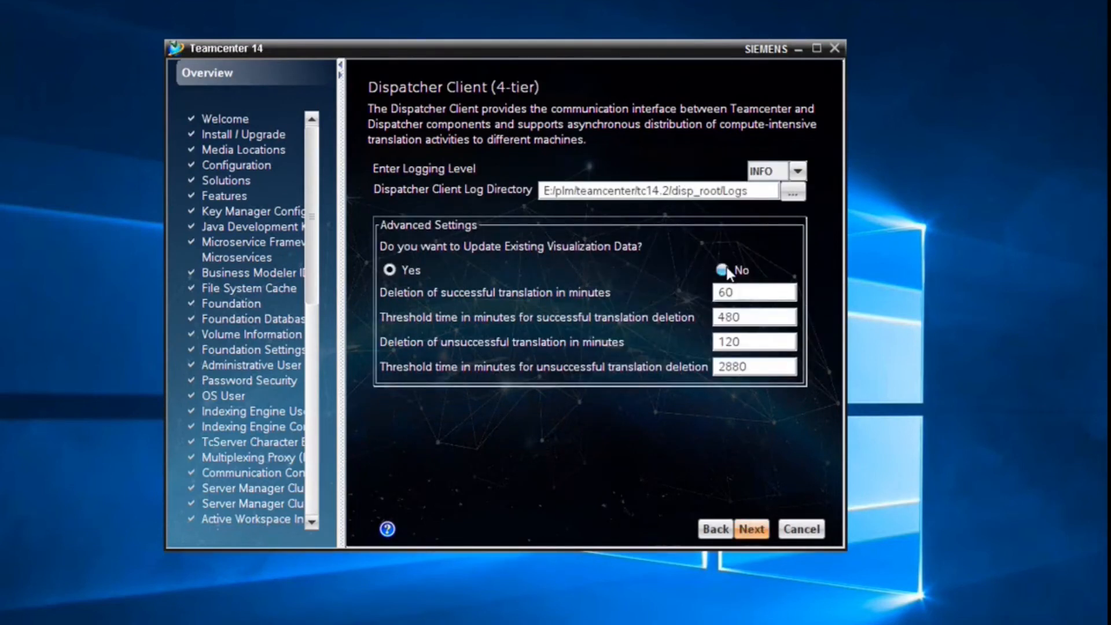
{"action": "left_click", "coordinate": [752, 529]}
{"action": "left_click", "coordinate": [752, 529]}
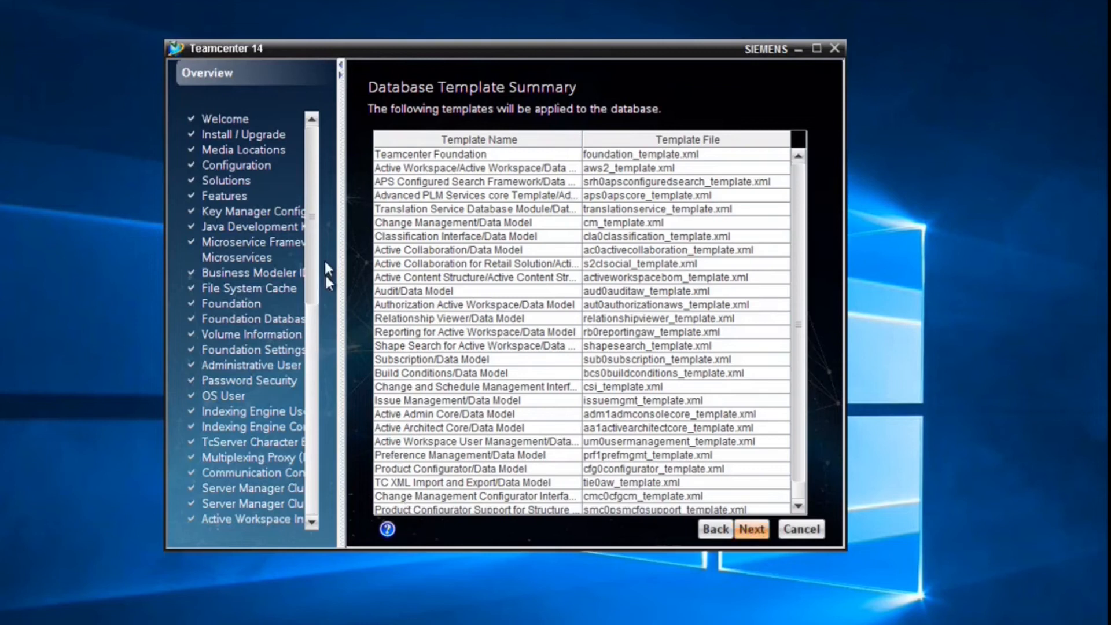
- Accept the database templates, including foundation_template.xml, and start the Teamcenter 14 installation
{"action": "left_click_drag", "start_coordinate": [318, 225], "coordinate": [318, 475]}
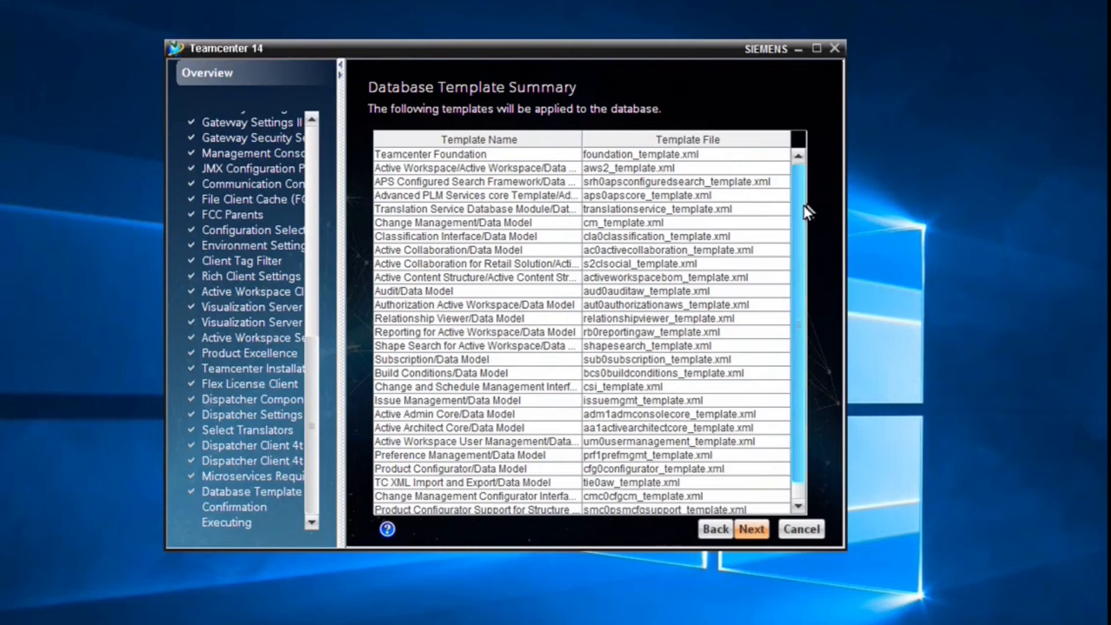
{"action": "scroll", "coordinate": [805, 221], "scroll_direction": "down", "scroll_amount": 1}
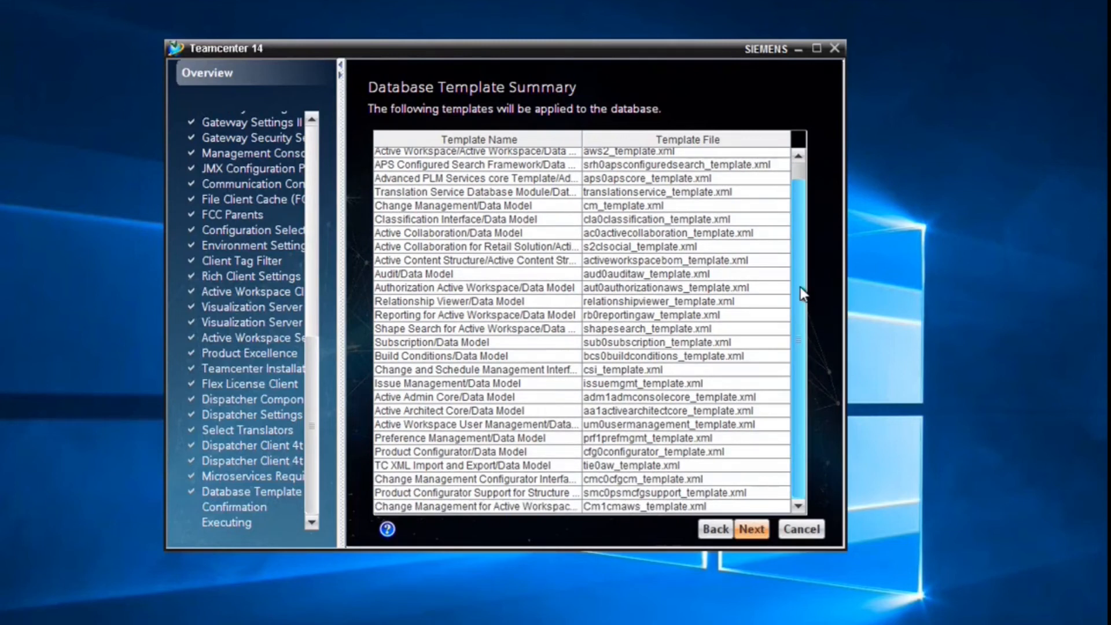
{"action": "left_click", "coordinate": [761, 528]}
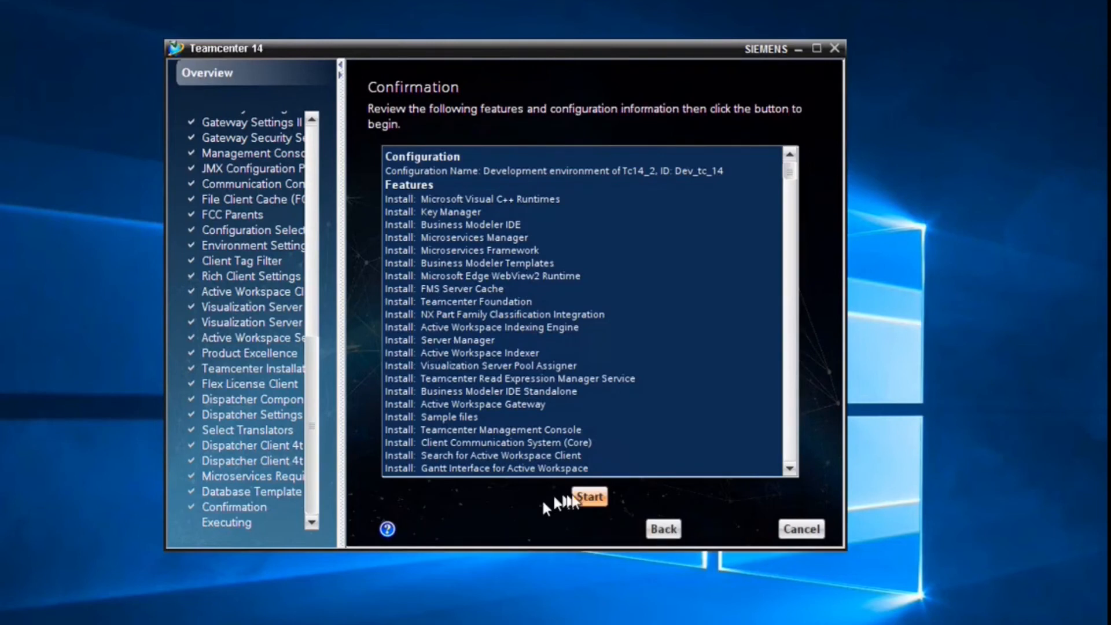
{"action": "left_click", "coordinate": [589, 496]}
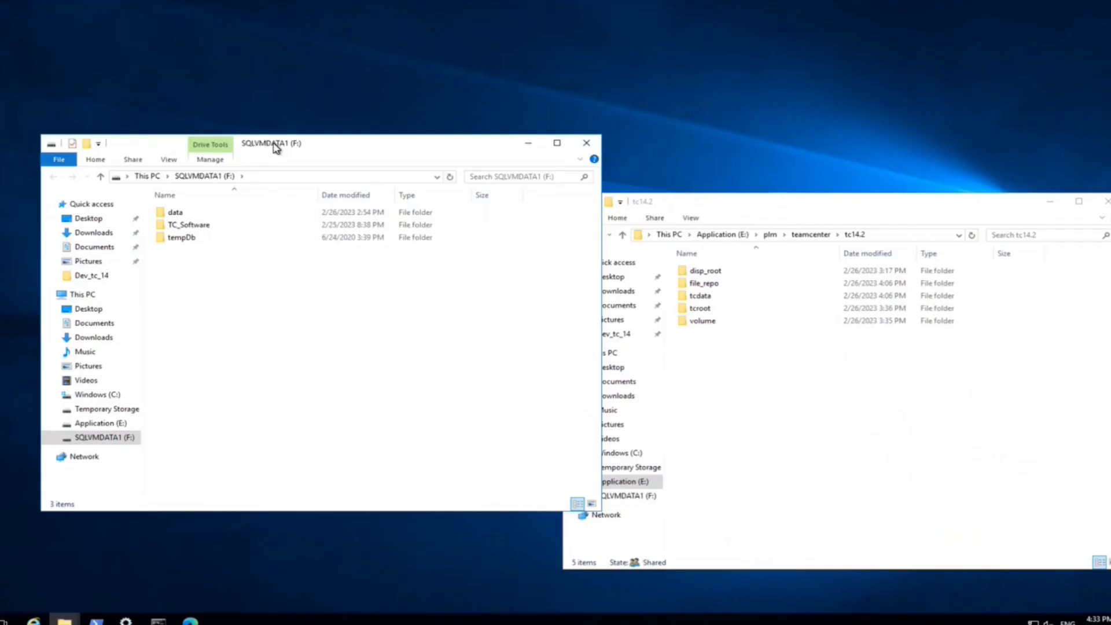
- Extract the Tc14.0.0.0 Web_tier INSTALL_TCWEB.EXE into E:\plm\teamcenter\tc14.2\web_root
{"action": "left_click_drag", "start_coordinate": [272, 149], "coordinate": [229, 146]}
{"action": "double_click", "coordinate": [142, 220]}
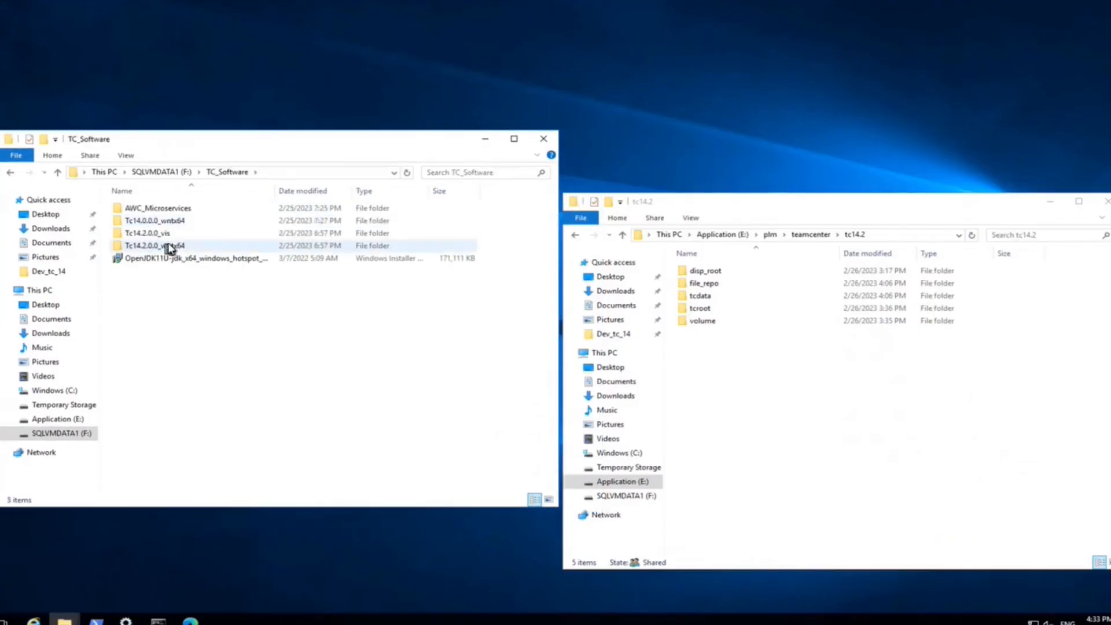
{"action": "double_click", "coordinate": [142, 244]}
{"action": "double_click", "coordinate": [140, 371]}
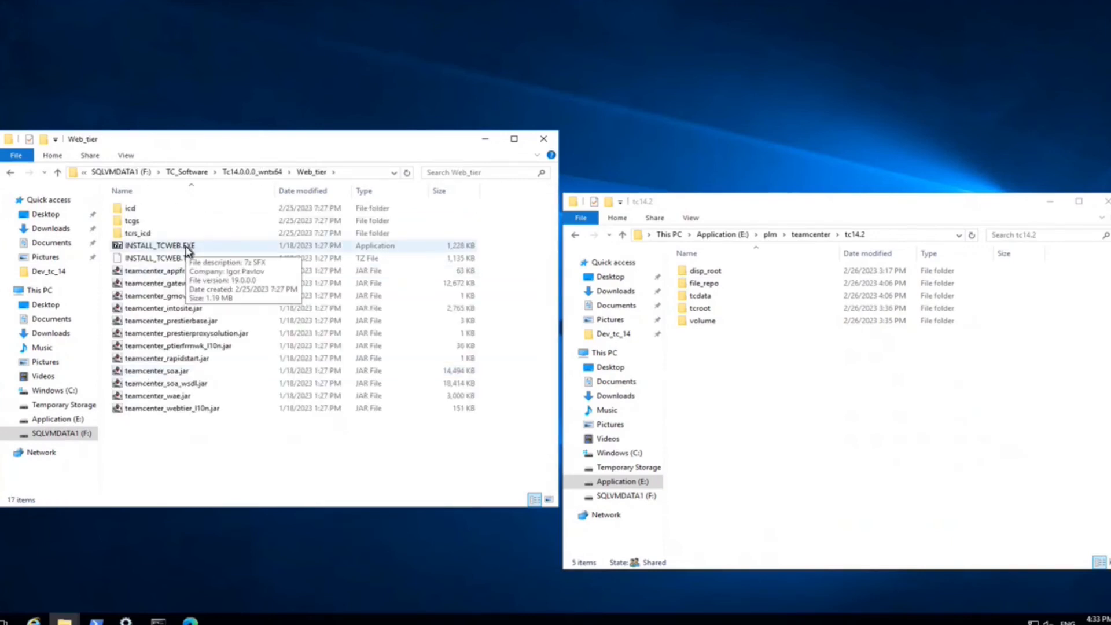
{"action": "double_click", "coordinate": [173, 246]}
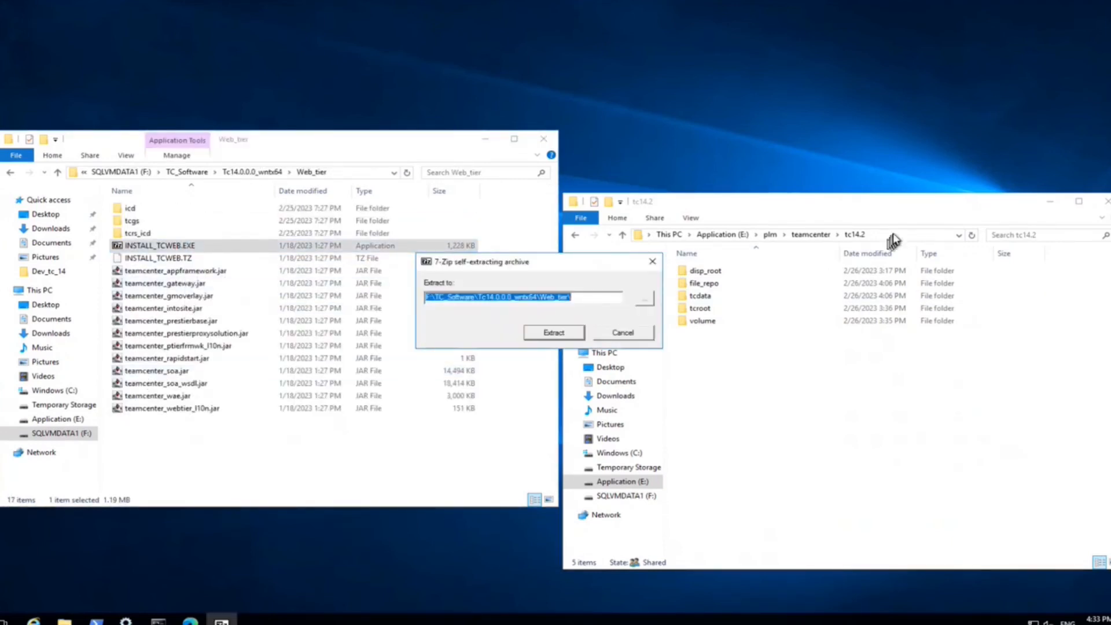
{"action": "left_click", "coordinate": [895, 232]}
{"action": "key", "text": "ctrl+c"}
{"action": "left_click", "coordinate": [523, 280]}
{"action": "key", "text": "ctrl+v"}
{"action": "type", "text": "\\we"}
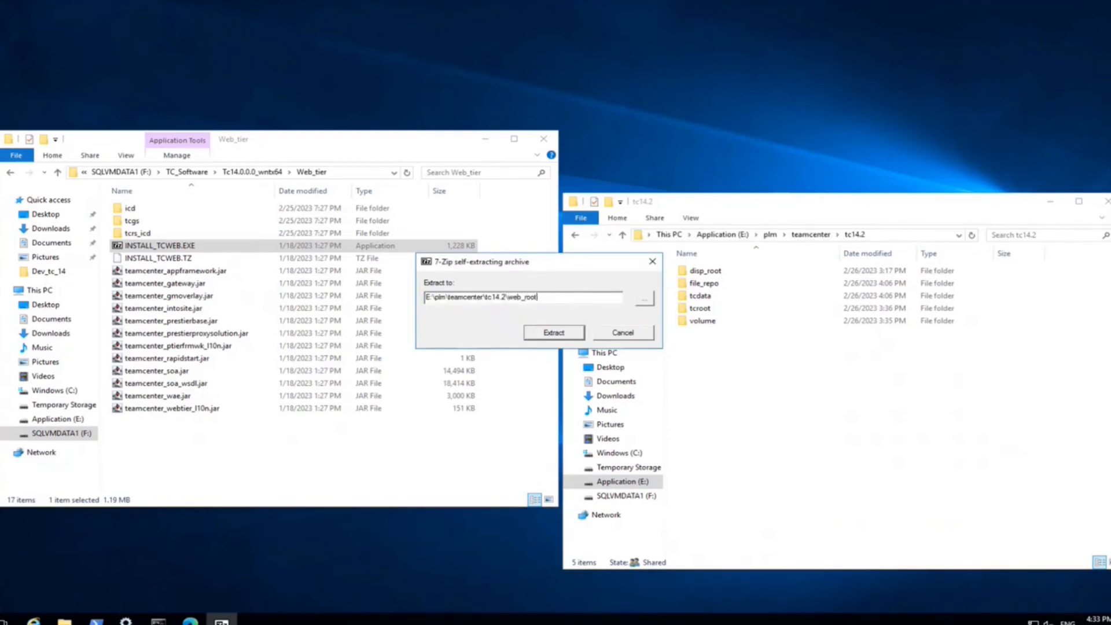
{"action": "left_click", "coordinate": [553, 332]}
{"action": "double_click", "coordinate": [700, 334]}
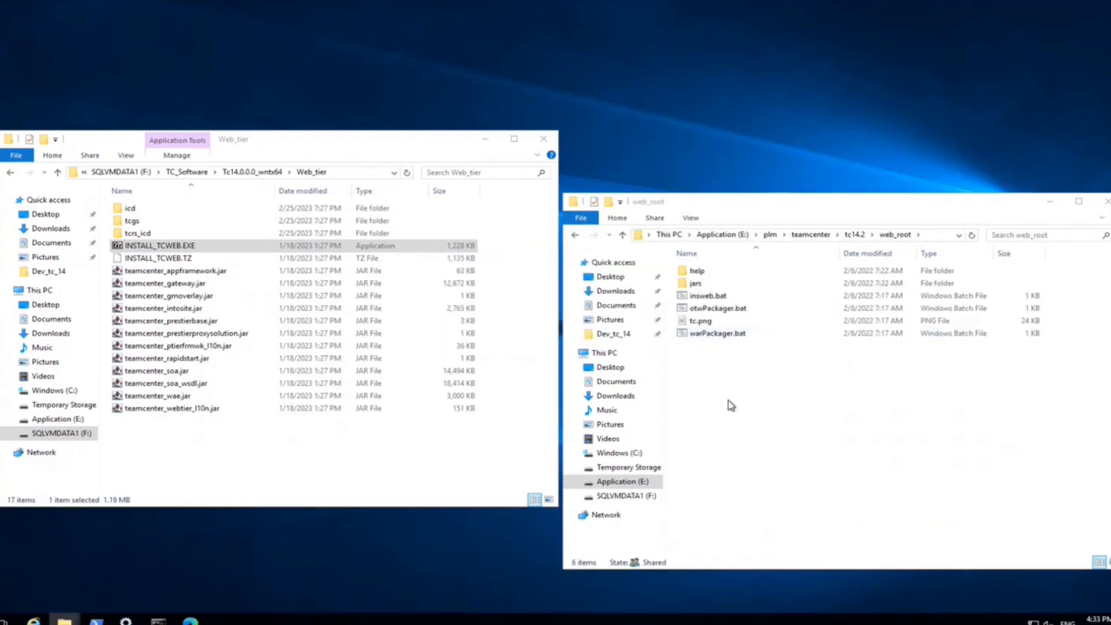
- Extract the Tc14.2.0.0 Web_tier archive into the same web_root, replacing all existing files
{"action": "left_click", "coordinate": [258, 173]}
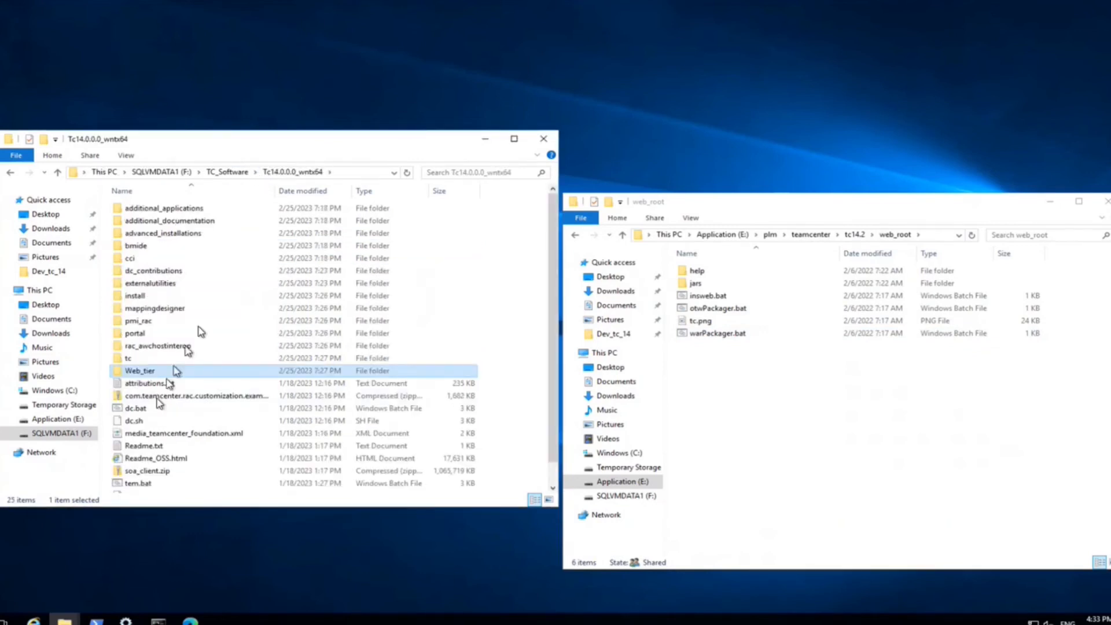
{"action": "left_click", "coordinate": [227, 172]}
{"action": "double_click", "coordinate": [153, 248]}
{"action": "double_click", "coordinate": [136, 210]}
{"action": "double_click", "coordinate": [139, 358]}
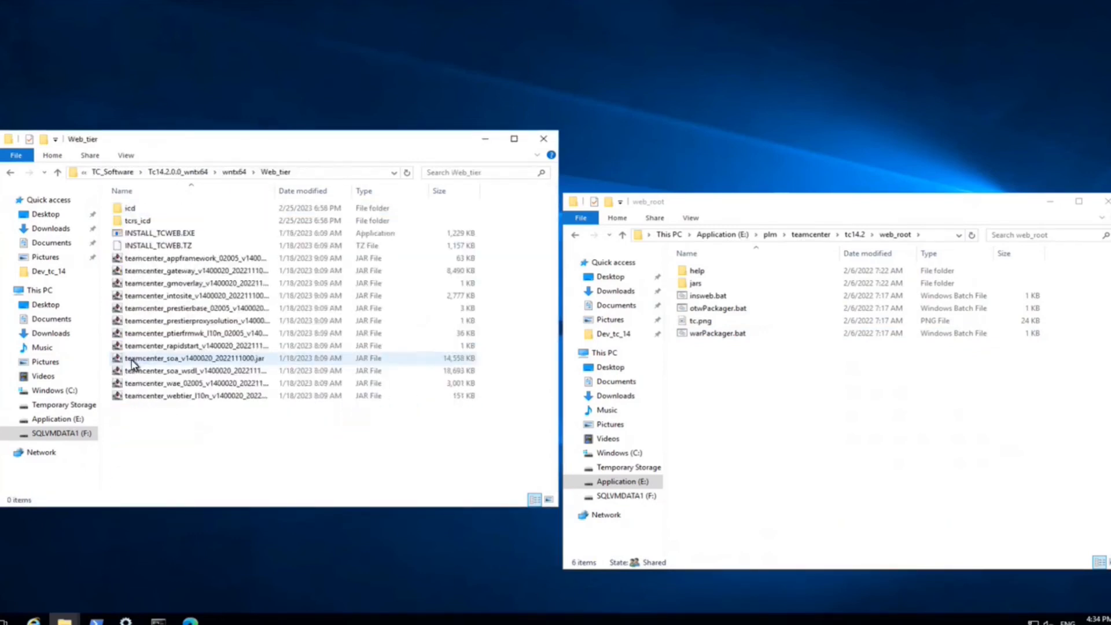
{"action": "double_click", "coordinate": [160, 233]}
{"action": "key", "text": "ctrl+v"}
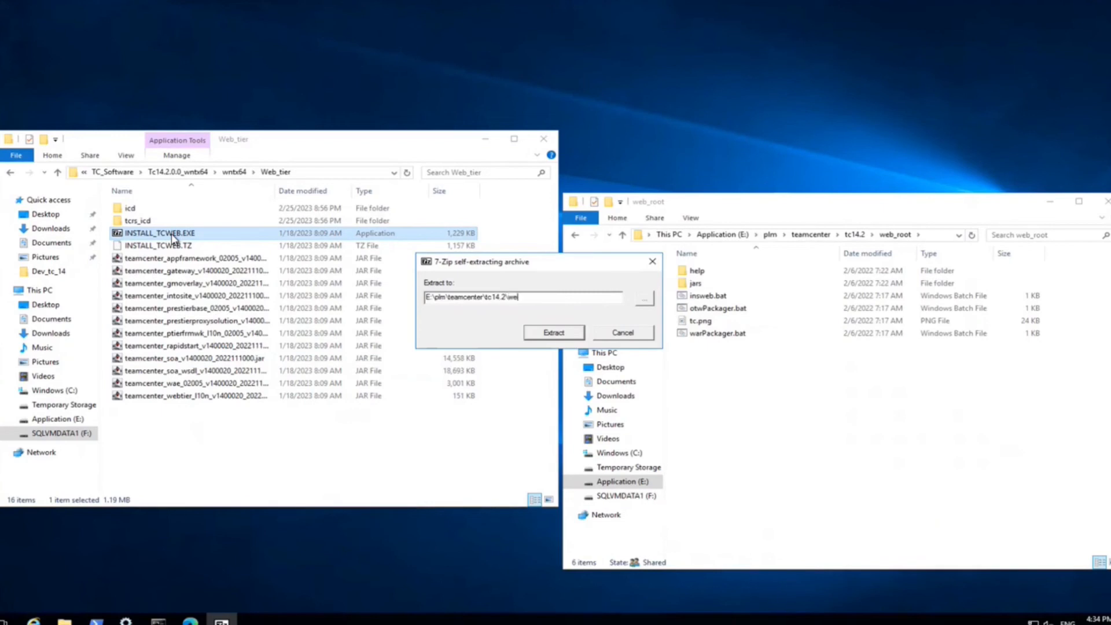
{"action": "key", "text": "Return"}
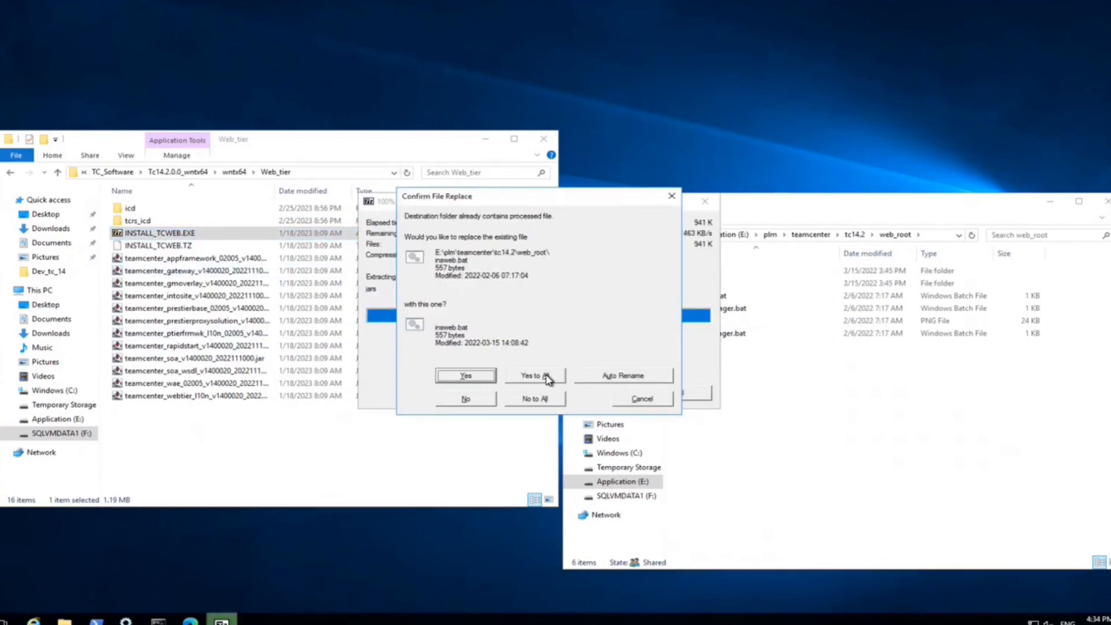
{"action": "left_click", "coordinate": [549, 379]}
- Launch Web Application Manager by running insweb.bat from an administrator prompt in web_root
{"action": "right_click", "coordinate": [700, 294]}
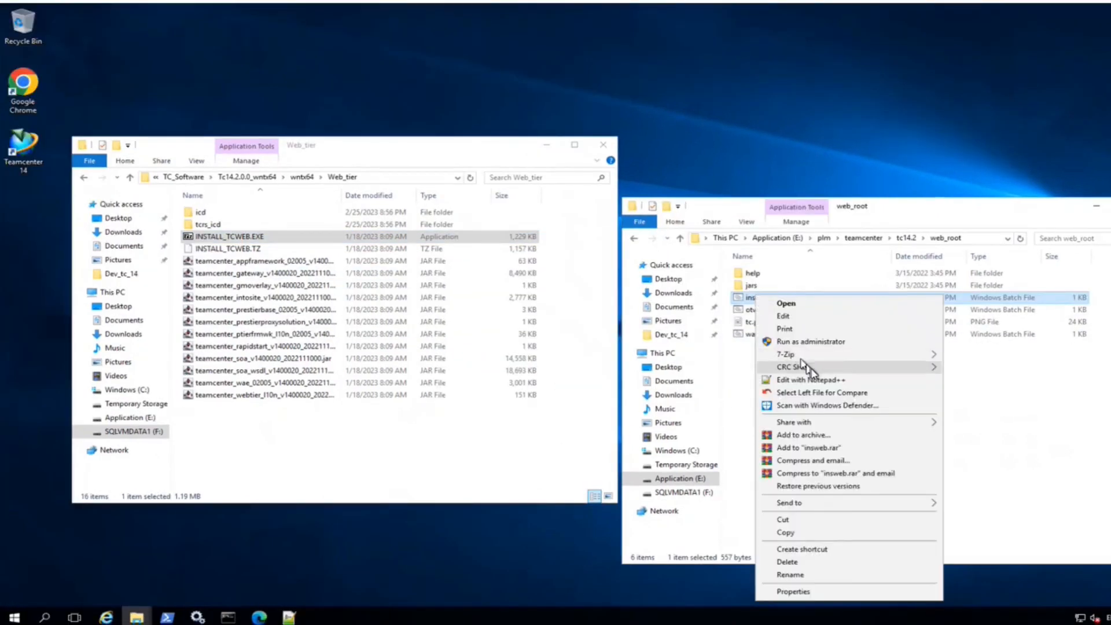
{"action": "left_click", "coordinate": [781, 345]}
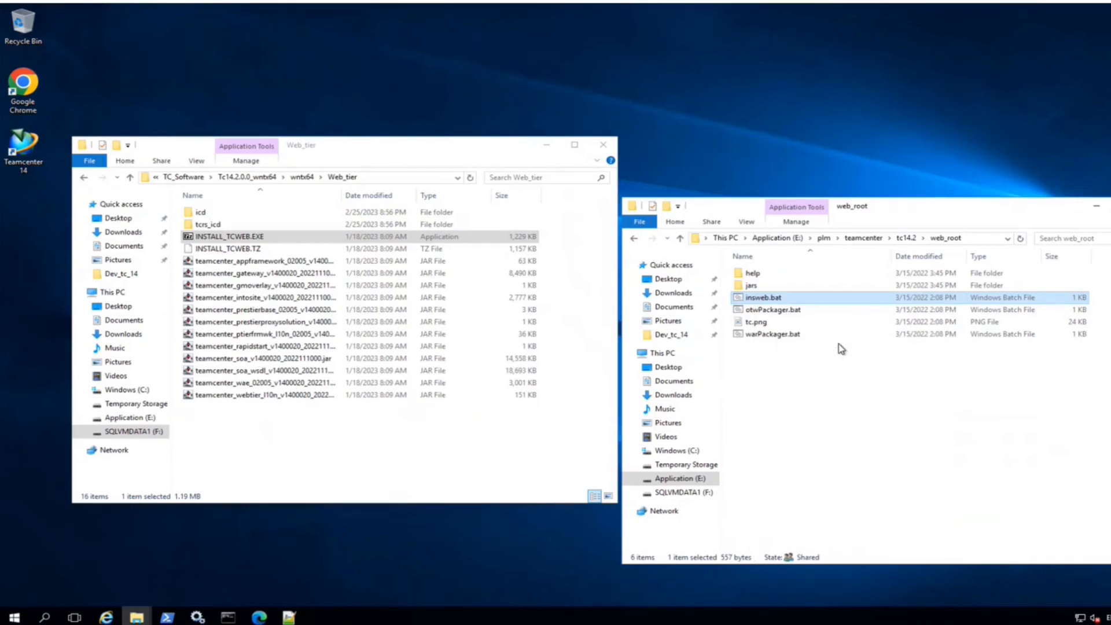
{"action": "left_click", "coordinate": [639, 222]}
{"action": "mouse_move", "coordinate": [692, 267]}
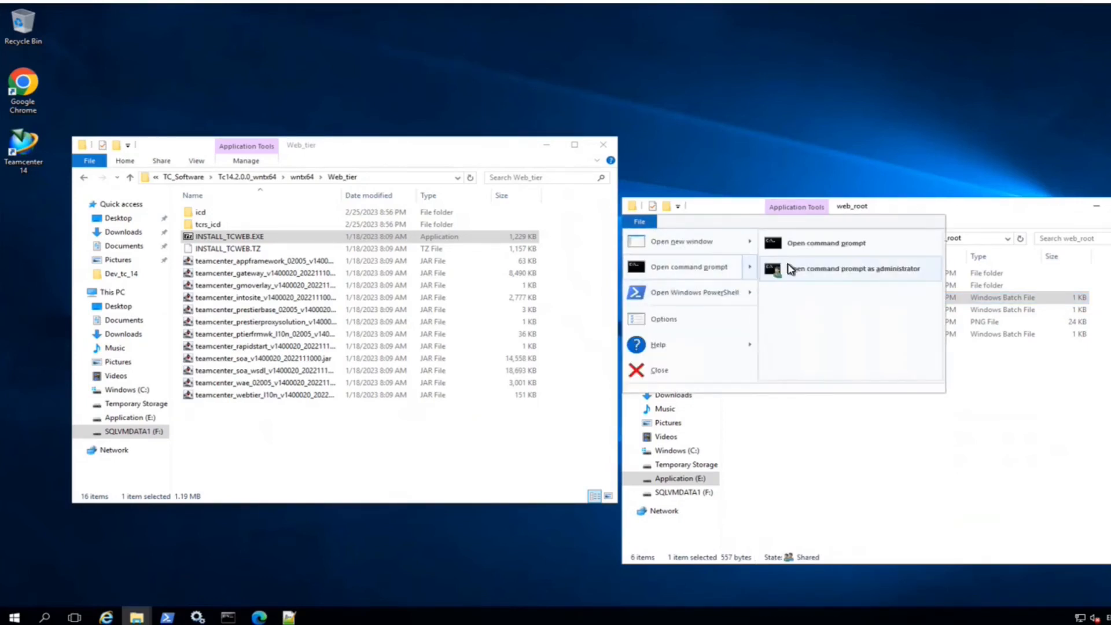
{"action": "left_click", "coordinate": [790, 269]}
{"action": "type", "text": "insweb.bat"}
{"action": "key", "text": "Return"}
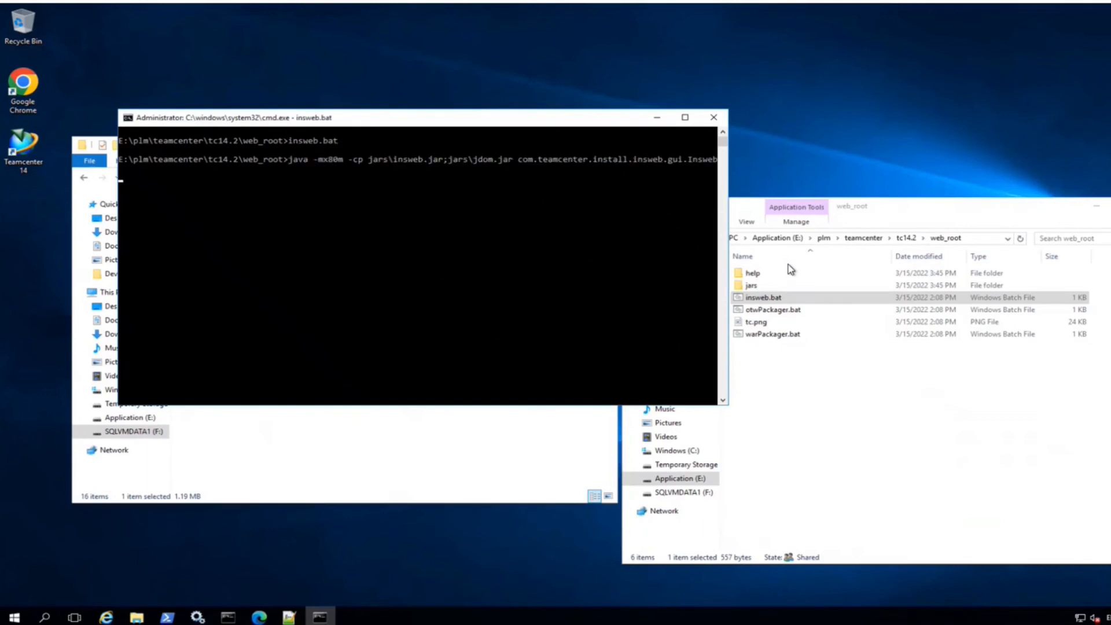
{"action": "left_click", "coordinate": [657, 116]}
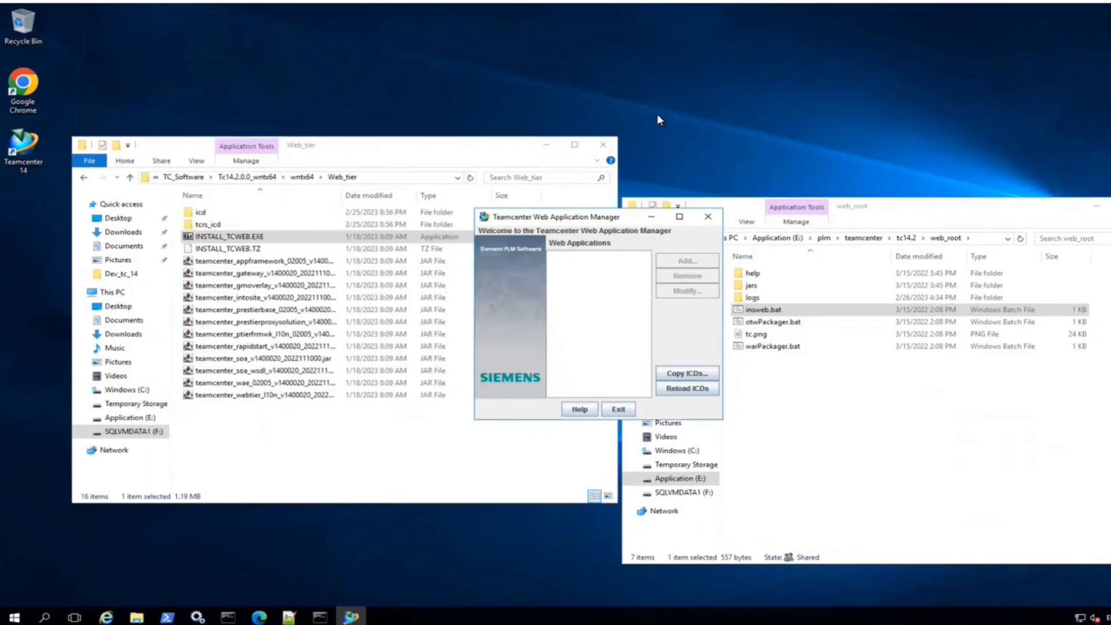
{"action": "left_click", "coordinate": [1096, 206]}
{"action": "left_click_drag", "start_coordinate": [503, 218], "coordinate": [671, 208]}
- Copy the path of the Tc14.0.0.0 Web_tier\icd folder
{"action": "double_click", "coordinate": [200, 211]}
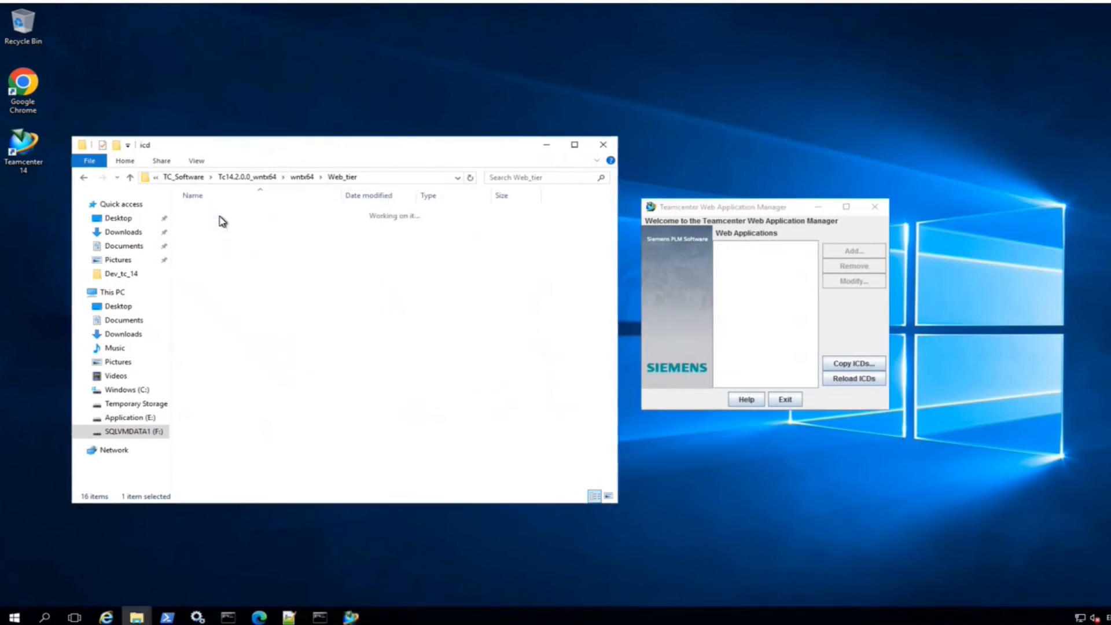
{"action": "left_click", "coordinate": [409, 177]}
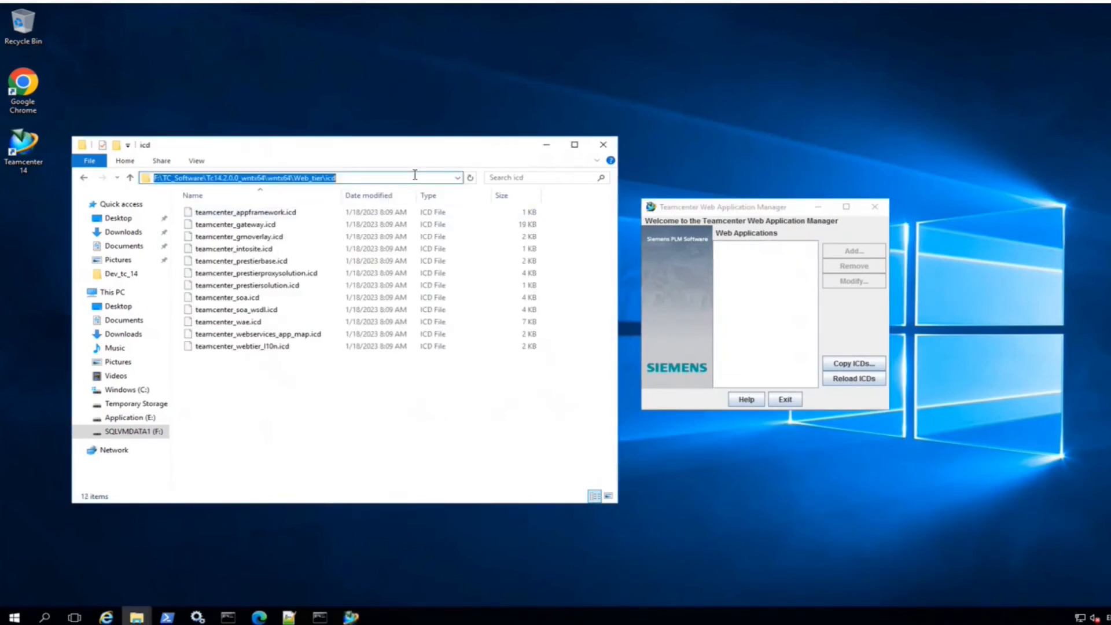
{"action": "key", "text": "Escape"}
{"action": "left_click", "coordinate": [342, 176]}
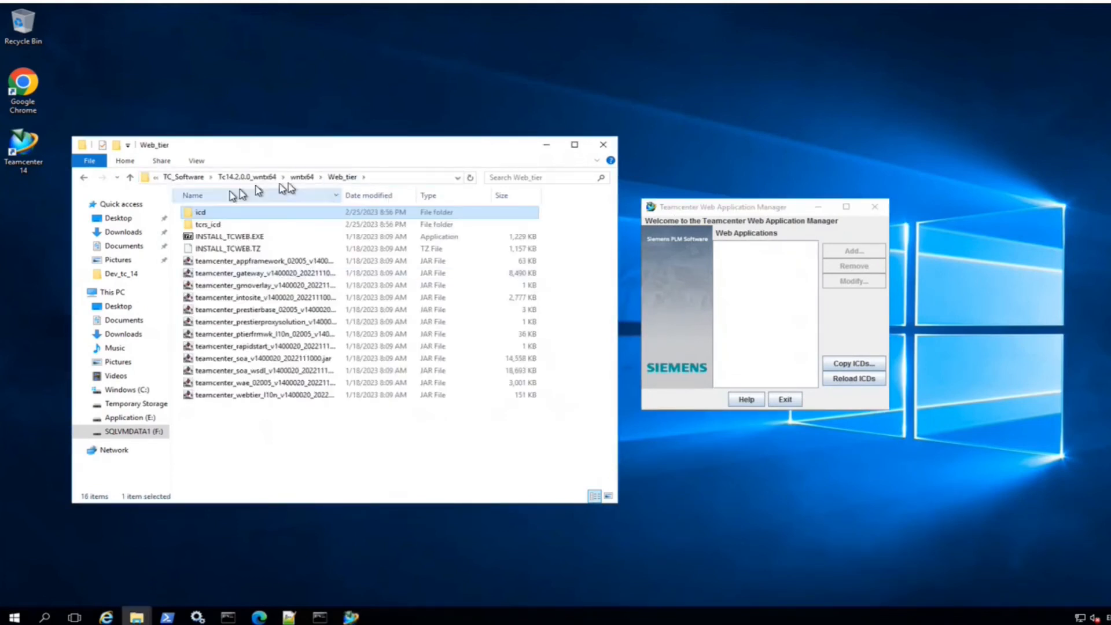
{"action": "left_click", "coordinate": [194, 177]}
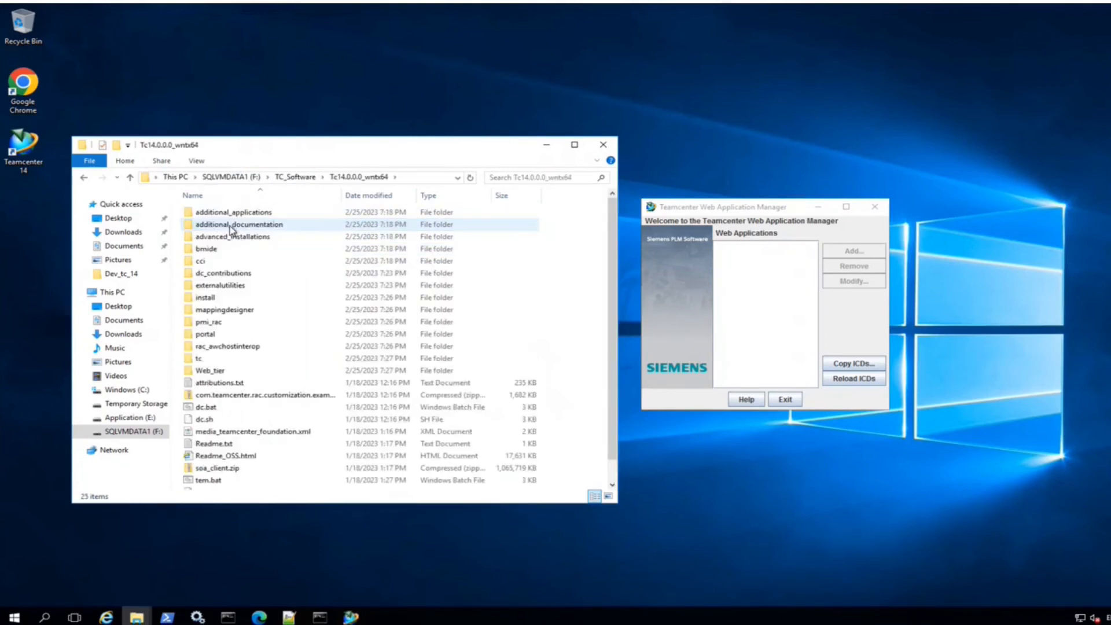
{"action": "double_click", "coordinate": [211, 370]}
{"action": "double_click", "coordinate": [209, 213]}
{"action": "left_click", "coordinate": [436, 177]}
{"action": "key", "text": "ctrl+c"}
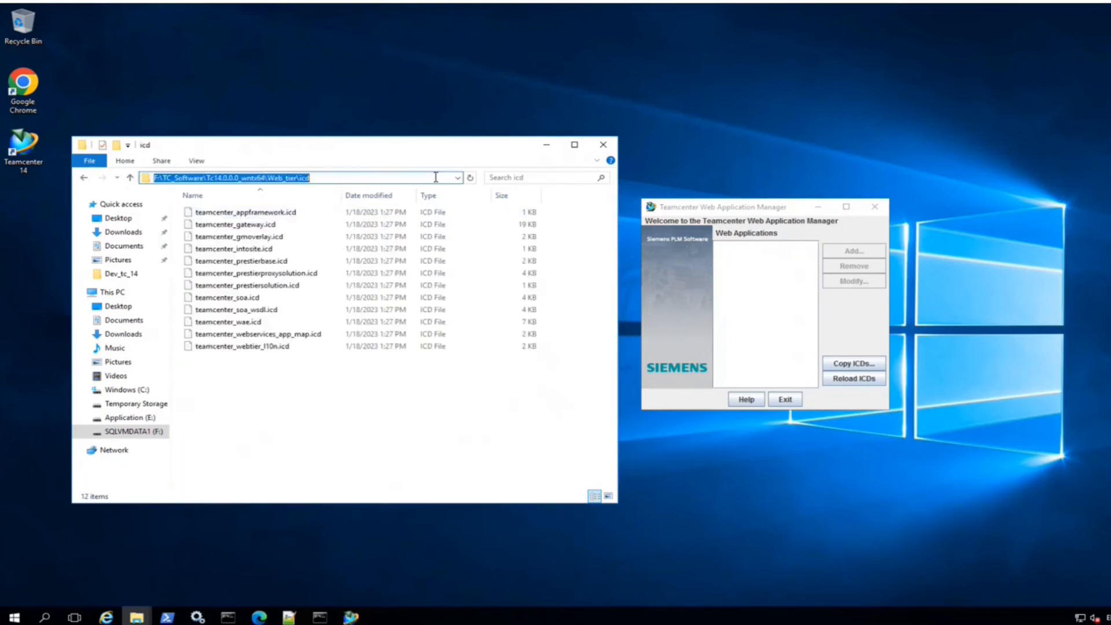
- Copy the ICD files from that icd folder, reload the ICDs, and begin adding a web application
{"action": "left_click", "coordinate": [854, 363]}
{"action": "key", "text": "ctrl+v"}
{"action": "left_click", "coordinate": [553, 337]}
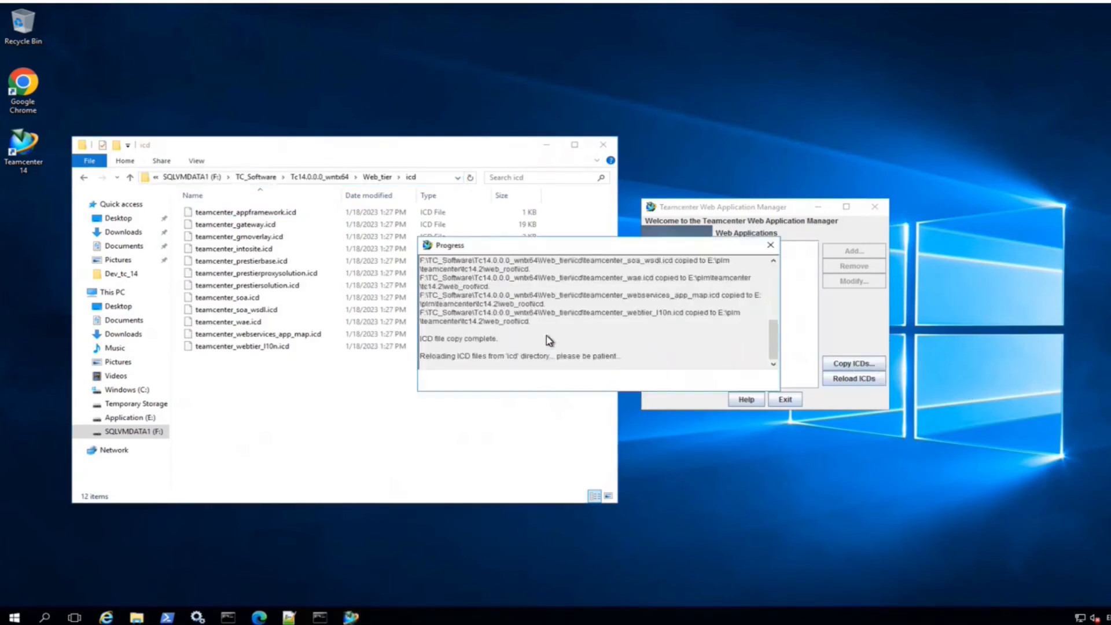
{"action": "left_click", "coordinate": [598, 380]}
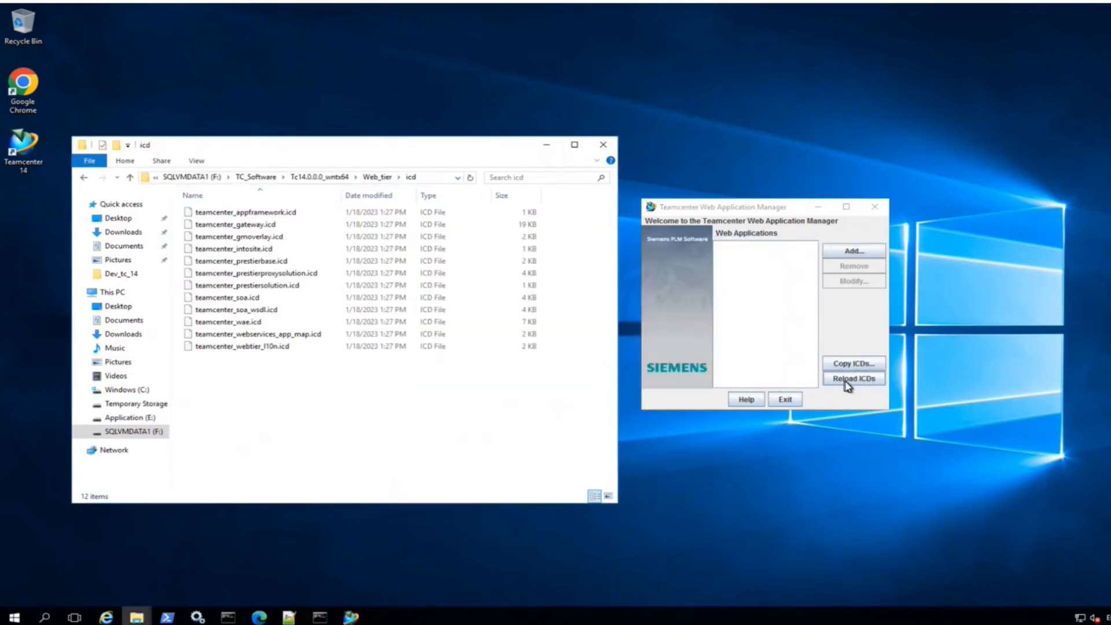
{"action": "left_click", "coordinate": [854, 378]}
{"action": "left_click", "coordinate": [598, 380]}
{"action": "left_click", "coordinate": [853, 251]}
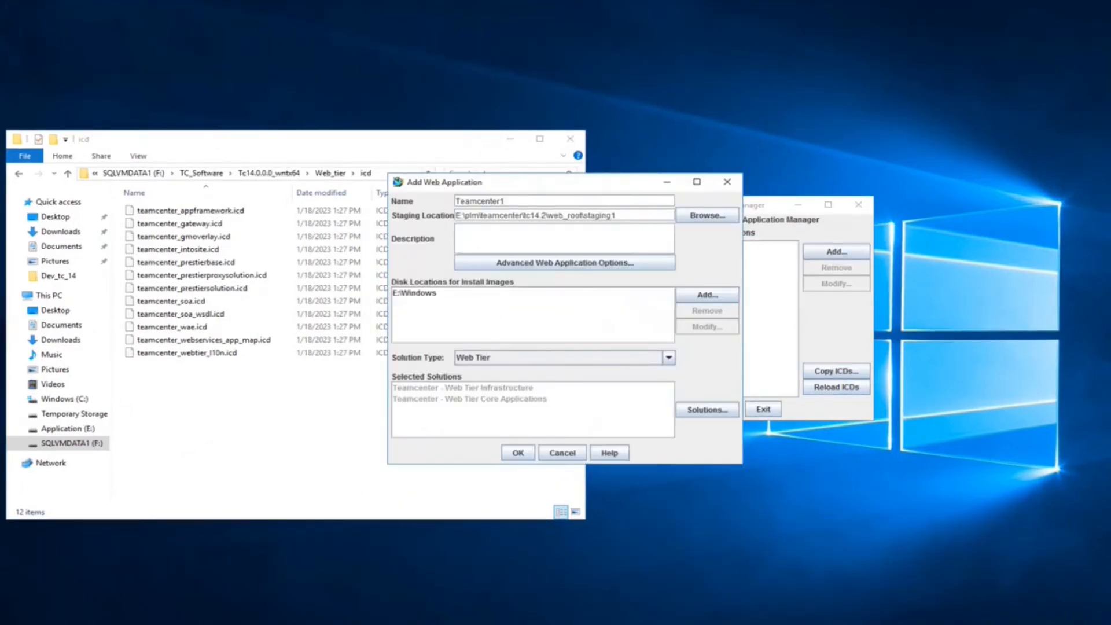
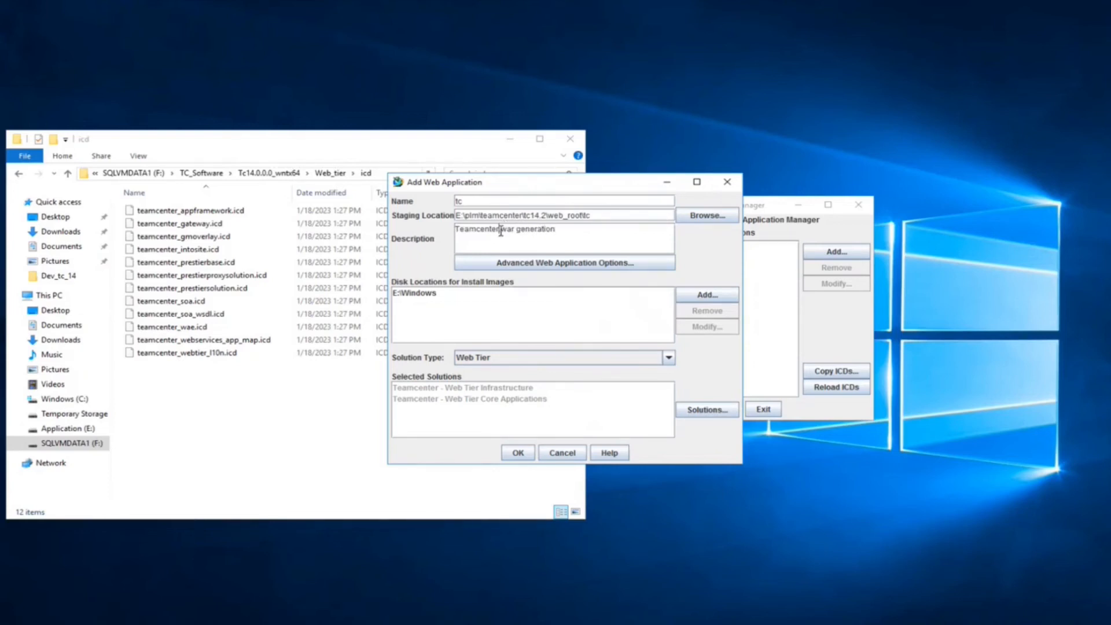
- Keep the default advanced options, remove E:\Windows, and add the pasted Tc14.0.0.0 Web_tier location
{"action": "left_click", "coordinate": [563, 265]}
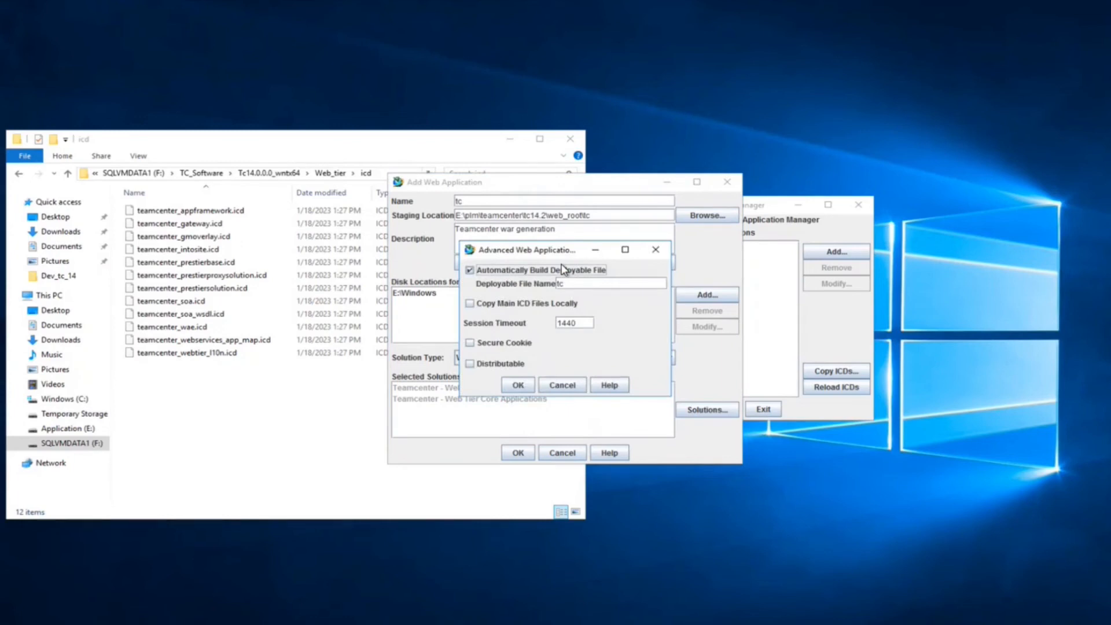
{"action": "left_click", "coordinate": [518, 385]}
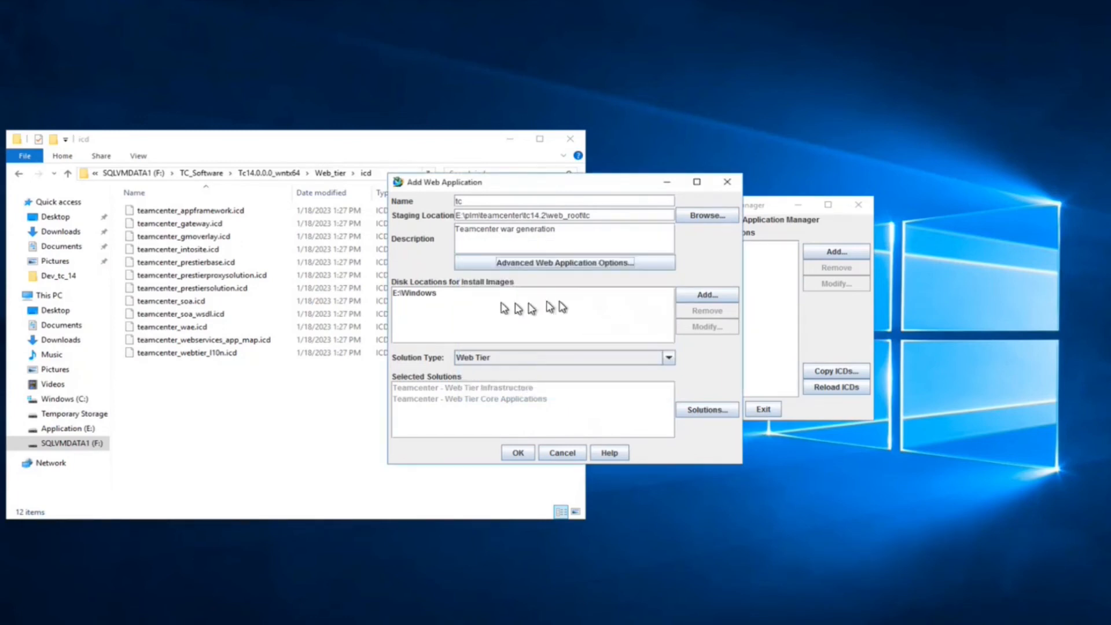
{"action": "left_click", "coordinate": [435, 295]}
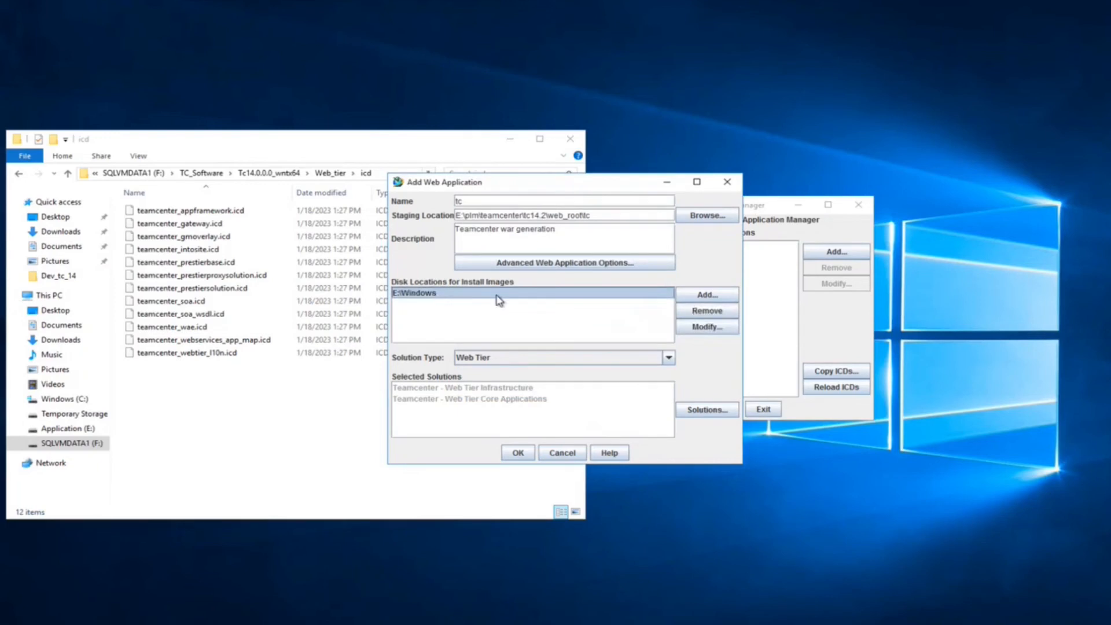
{"action": "left_click", "coordinate": [715, 313]}
{"action": "left_click", "coordinate": [707, 296]}
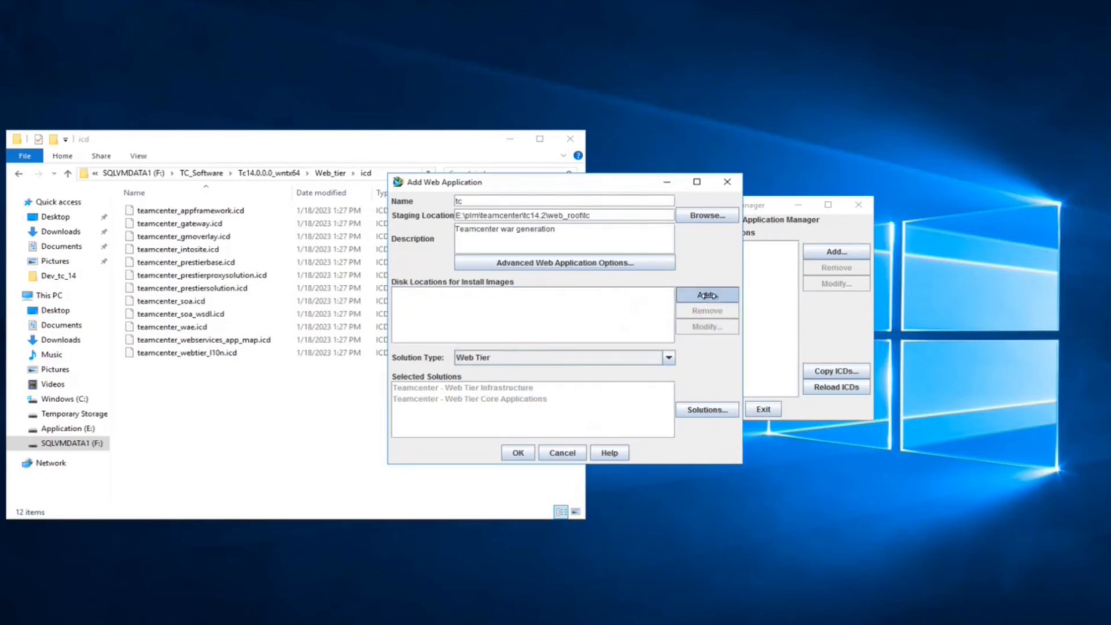
{"action": "type", "text": "F:\\TC_Software\\Tc14.0.0.0_wntx64\\Web_tier\\icd"}
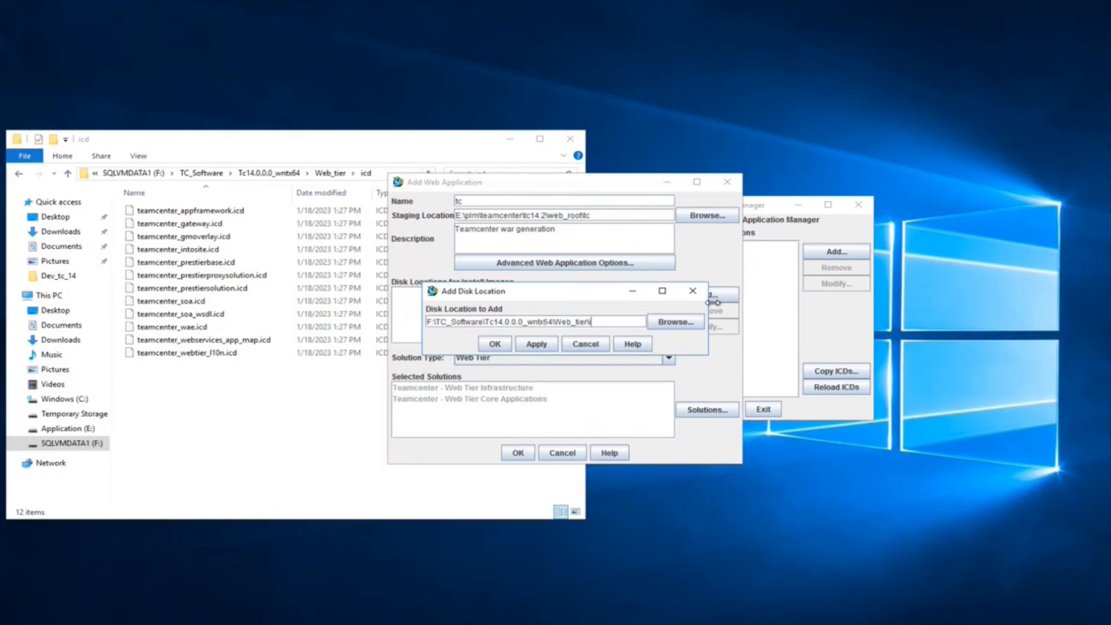
{"action": "left_click", "coordinate": [501, 346]}
- Add the Tc14.2.0.0_wntx64\wntx64\Web_tier folder as an install image location
{"action": "left_click", "coordinate": [717, 296]}
{"action": "type", "text": "F:\\TC_Software\\Tc14.0.0.0_wntx64\\Web_tier\\icd"}
{"action": "key", "text": "BackSpace"}
{"action": "key", "text": "BackSpace"}
{"action": "key", "text": "BackSpace"}
{"action": "key", "text": "BackSpace"}
{"action": "key", "text": "BackSpace"}
{"action": "key", "text": "BackSpace"}
{"action": "key", "text": "BackSpace"}
{"action": "key", "text": "BackSpace"}
{"action": "key", "text": "BackSpace"}
{"action": "key", "text": "BackSpace"}
{"action": "key", "text": "BackSpace"}
{"action": "key", "text": "BackSpace"}
{"action": "key", "text": "BackSpace"}
{"action": "key", "text": "BackSpace"}
{"action": "key", "text": "BackSpace"}
{"action": "key", "text": "BackSpace"}
{"action": "key", "text": "BackSpace"}
{"action": "key", "text": "BackSpace"}
{"action": "key", "text": "BackSpace"}
{"action": "key", "text": "BackSpace"}
{"action": "left_click", "coordinate": [676, 321]}
{"action": "double_click", "coordinate": [463, 301]}
{"action": "double_click", "coordinate": [437, 265]}
{"action": "double_click", "coordinate": [547, 329]}
{"action": "left_click", "coordinate": [647, 414]}
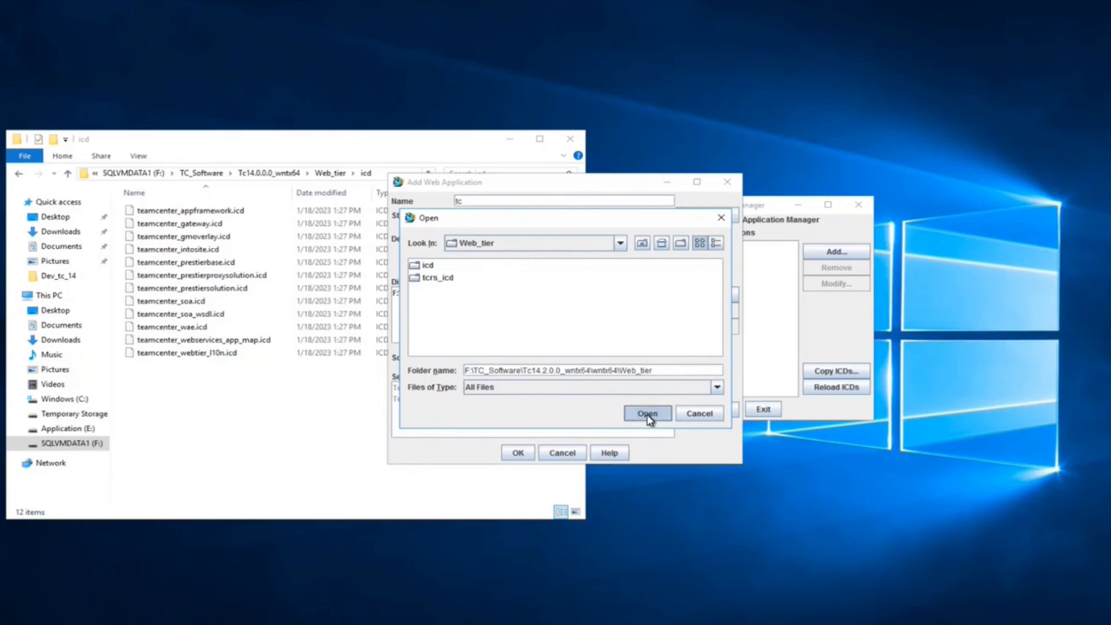
{"action": "left_click", "coordinate": [495, 343]}
- Add F:\TC_Software\AWC_Microservices\TcMicroserviceFramework6.2.0_wntx64\Web_tier as a third install image location
{"action": "left_click", "coordinate": [718, 295]}
{"action": "left_click", "coordinate": [676, 322]}
{"action": "left_click", "coordinate": [619, 243]}
{"action": "left_click", "coordinate": [523, 303]}
{"action": "double_click", "coordinate": [432, 276]}
{"action": "double_click", "coordinate": [417, 266]}
{"action": "double_click", "coordinate": [433, 279]}
{"action": "double_click", "coordinate": [443, 316]}
{"action": "left_click", "coordinate": [668, 420]}
{"action": "left_click", "coordinate": [495, 345]}
- Browse the AWC_Microservices folders for another location, then cancel without adding one
{"action": "left_click", "coordinate": [717, 295]}
{"action": "left_click", "coordinate": [674, 321]}
{"action": "left_click", "coordinate": [620, 244]}
{"action": "left_click", "coordinate": [515, 302]}
{"action": "double_click", "coordinate": [433, 278]}
{"action": "double_click", "coordinate": [431, 265]}
{"action": "double_click", "coordinate": [432, 267]}
{"action": "double_click", "coordinate": [432, 266]}
{"action": "left_click", "coordinate": [699, 413]}
{"action": "left_click", "coordinate": [597, 347]}
- Keep Web Tier as the solution type and accept the selected solutions
{"action": "left_click", "coordinate": [666, 359]}
{"action": "left_click", "coordinate": [666, 359]}
{"action": "left_click", "coordinate": [698, 412]}
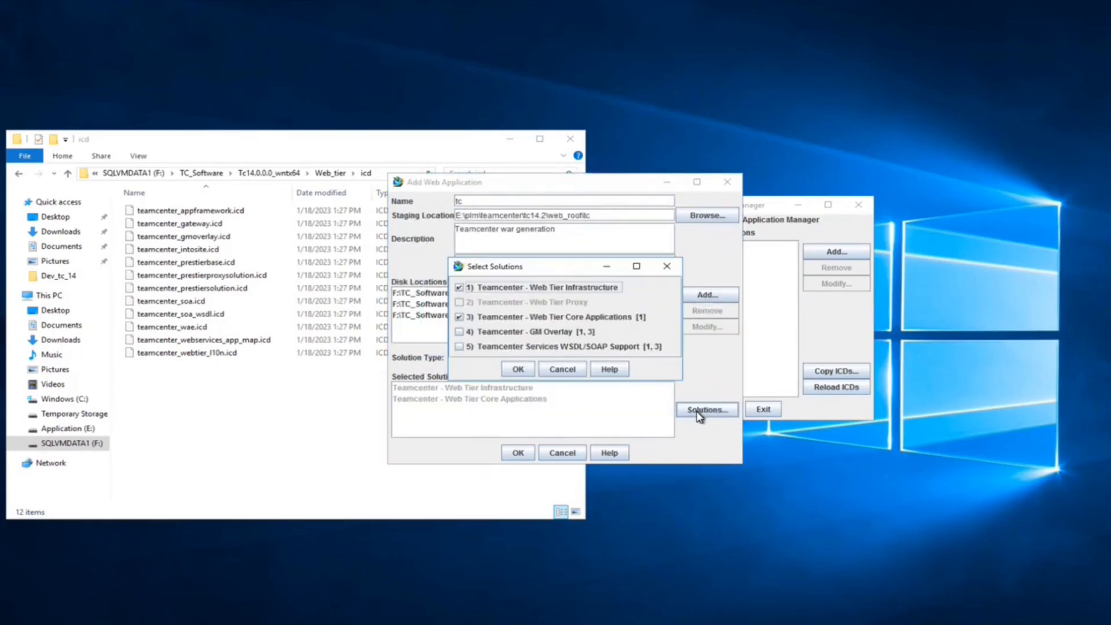
{"action": "left_click", "coordinate": [516, 370]}
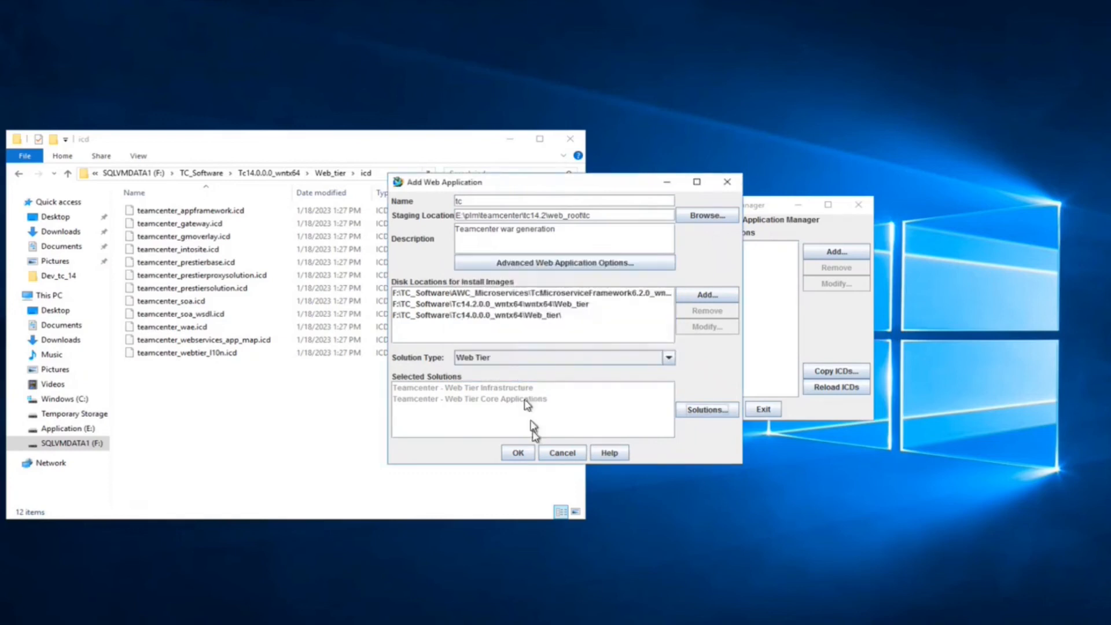
- Confirm the web application settings, select Server_Manager_URIs, and open the tcroot install folder
{"action": "left_click", "coordinate": [518, 452]}
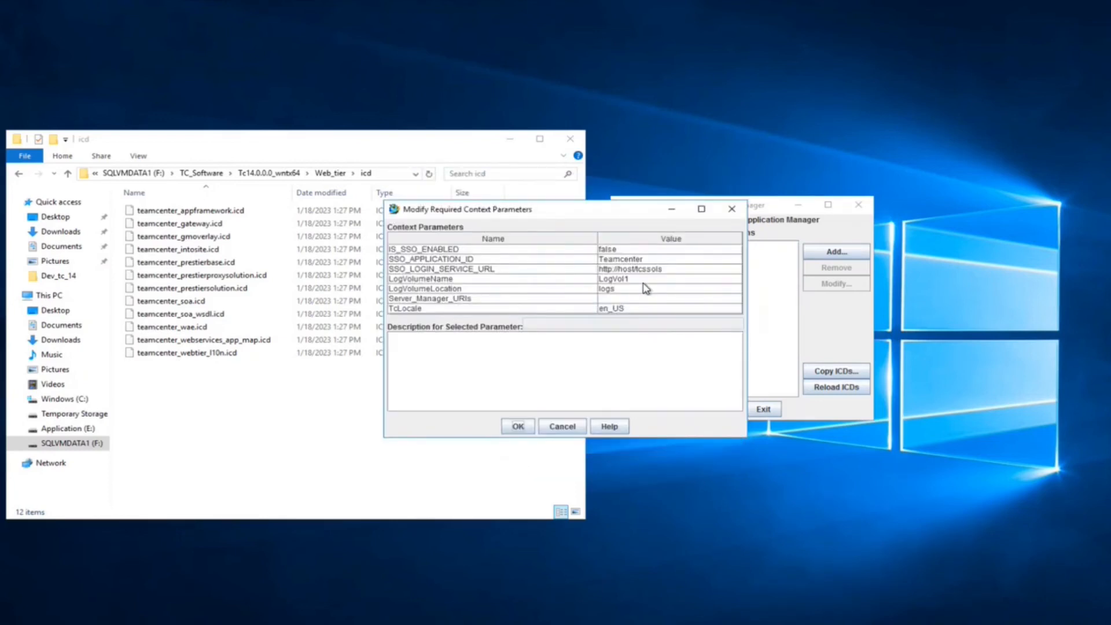
{"action": "left_click", "coordinate": [623, 299]}
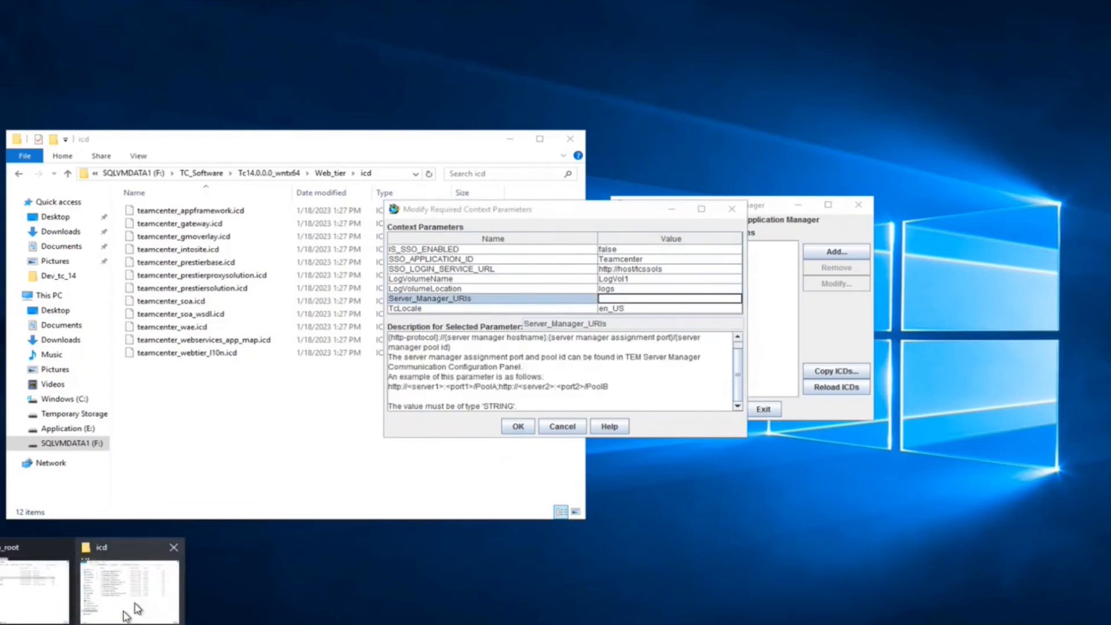
{"action": "left_click", "coordinate": [138, 607]}
{"action": "left_click", "coordinate": [892, 238]}
{"action": "double_click", "coordinate": [740, 314]}
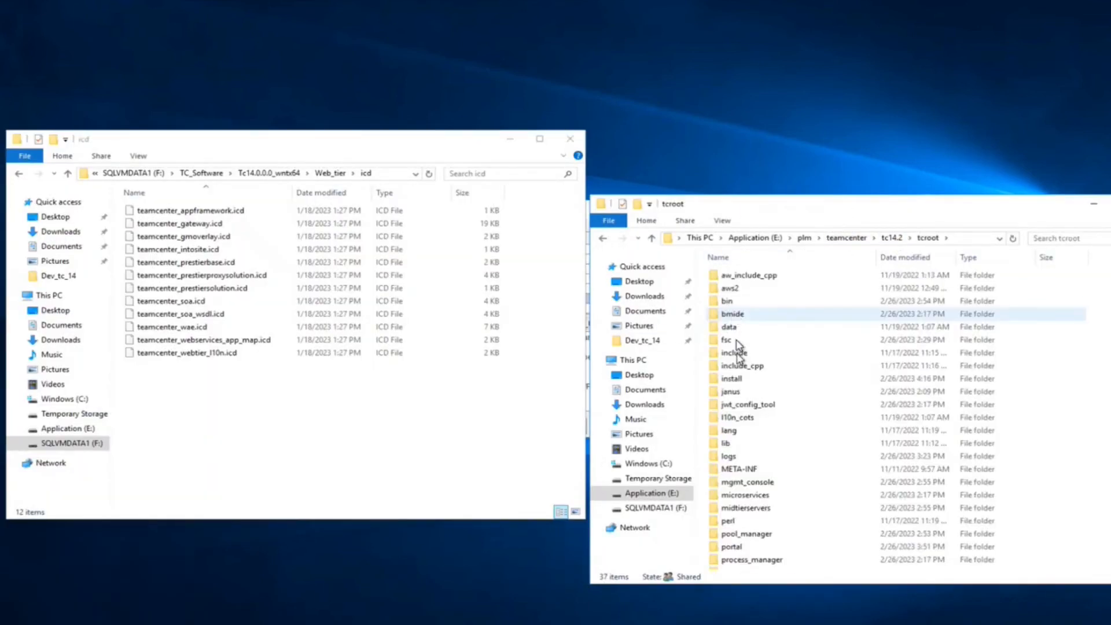
{"action": "type", "text": "temins"}
{"action": "key", "text": "Return"}
- Open configuration.xml in the install folder to check the server manager pool port
{"action": "left_click", "coordinate": [737, 420]}
{"action": "type", "text": "tem."}
{"action": "right_click", "coordinate": [729, 501]}
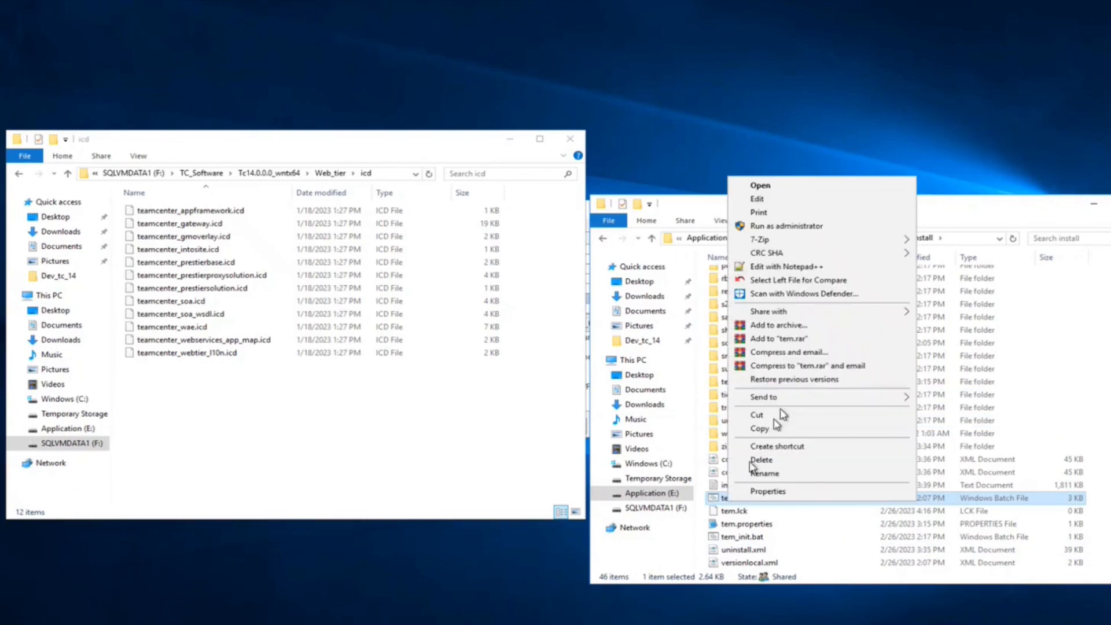
{"action": "left_click", "coordinate": [752, 537]}
{"action": "double_click", "coordinate": [766, 460]}
{"action": "left_click", "coordinate": [1093, 206]}
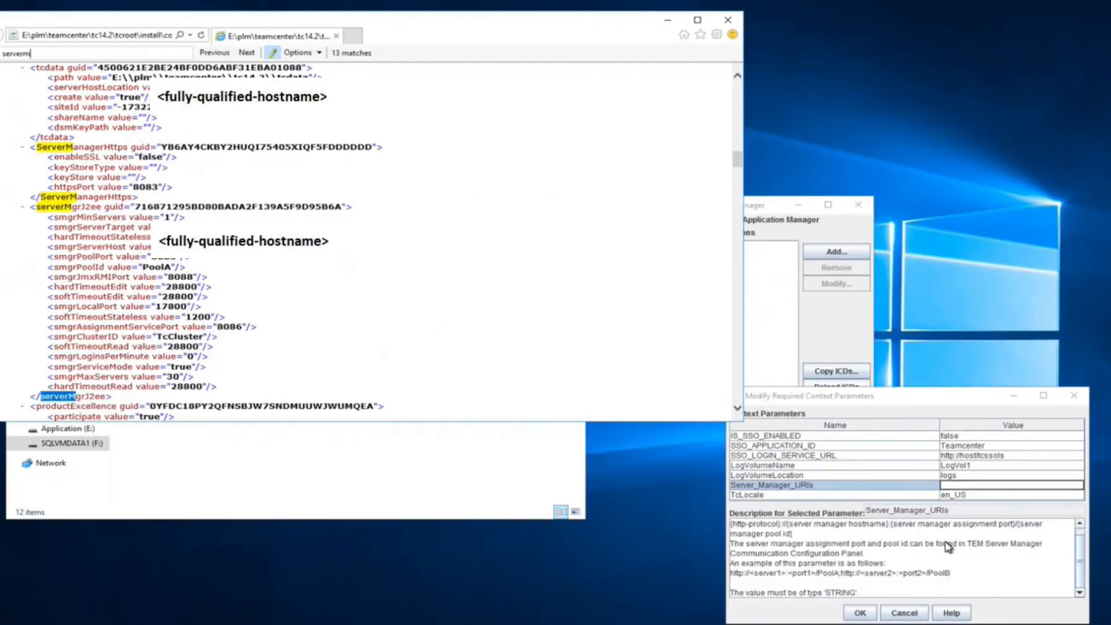
- Enter the http server manager URI for Server_Manager_URIs and close the WAR generation log
{"action": "left_click", "coordinate": [986, 484]}
{"action": "type", "text": "htt"}
{"action": "left_click", "coordinate": [986, 485]}
{"action": "type", "text": "http"}
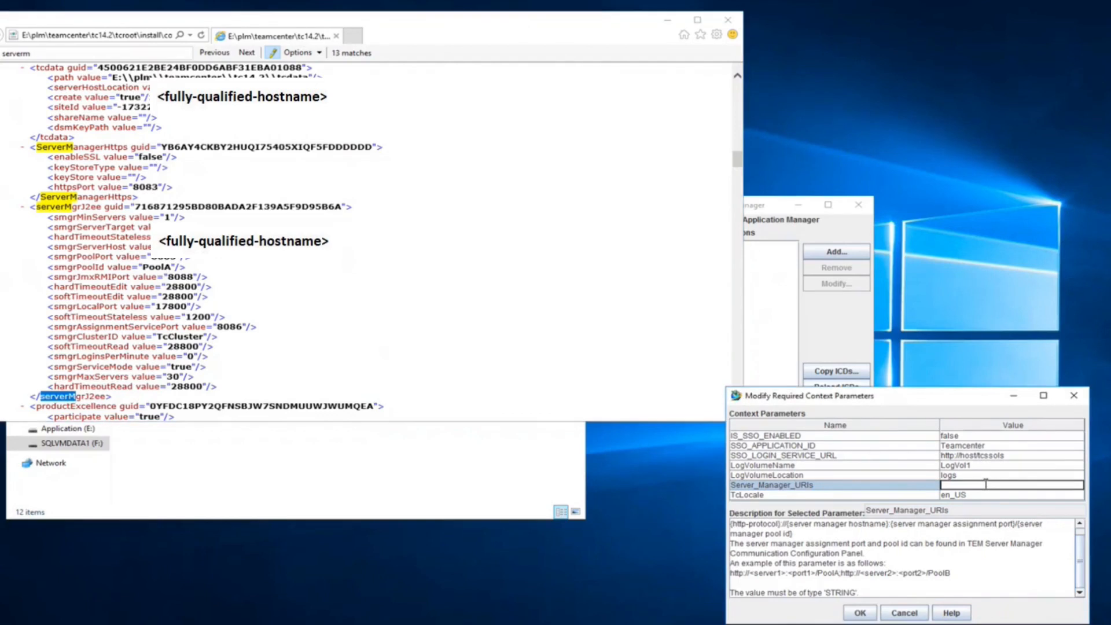
{"action": "scroll", "coordinate": [164, 263], "scroll_direction": "down", "scroll_amount": 5}
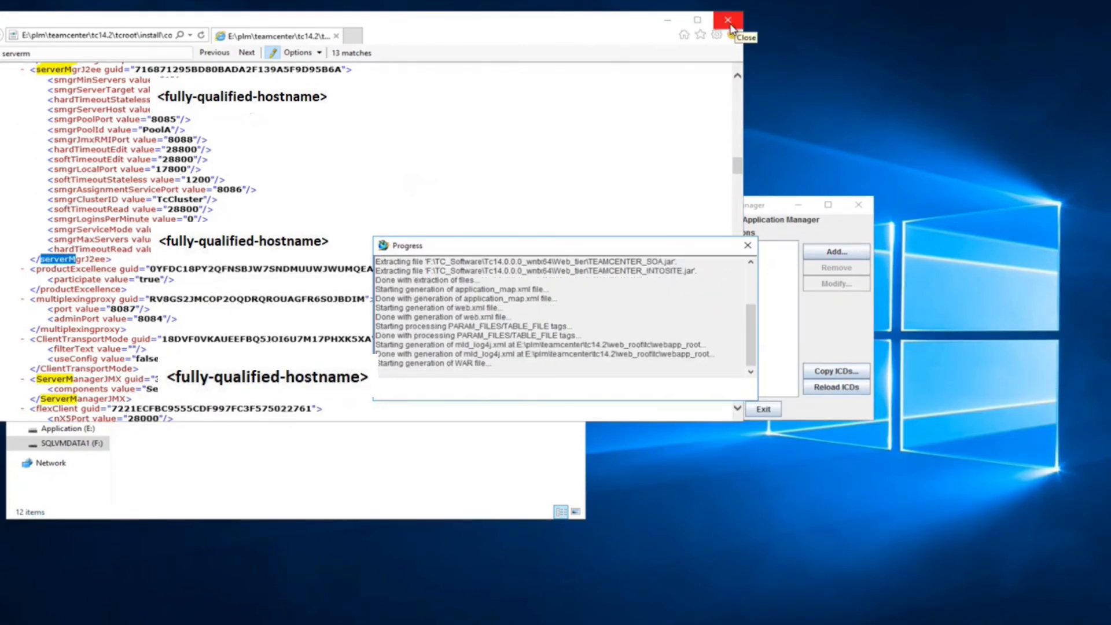
{"action": "left_click", "coordinate": [565, 388]}
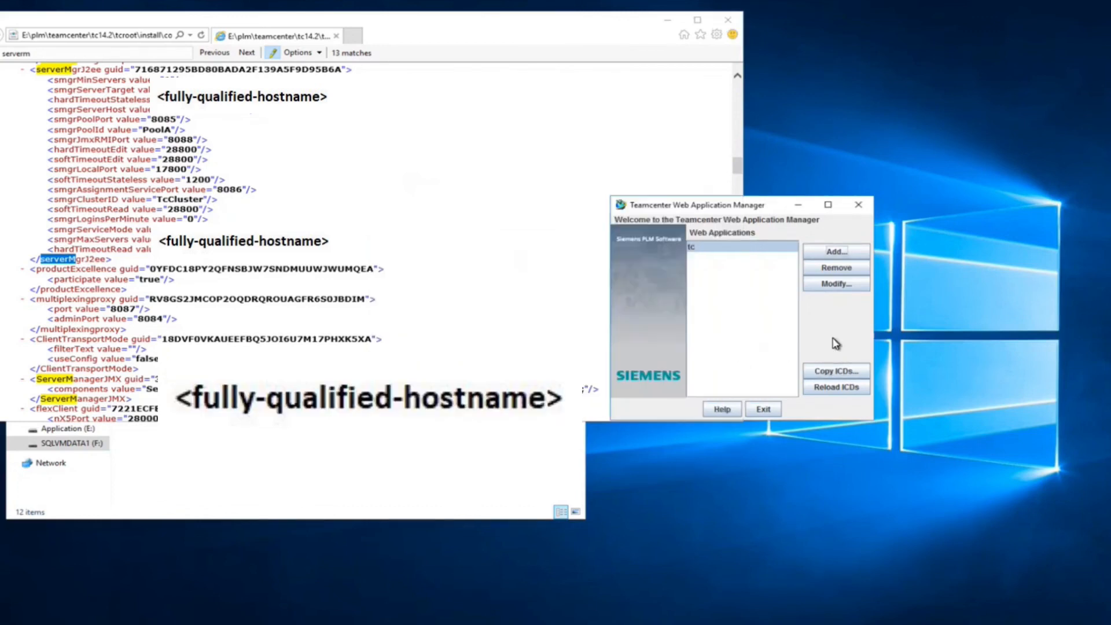
- Copy ICD files from the TcMicroserviceFramework6.2.0 Web_tier\icd folder on drive F:
{"action": "left_click", "coordinate": [836, 370]}
{"action": "left_click", "coordinate": [675, 317]}
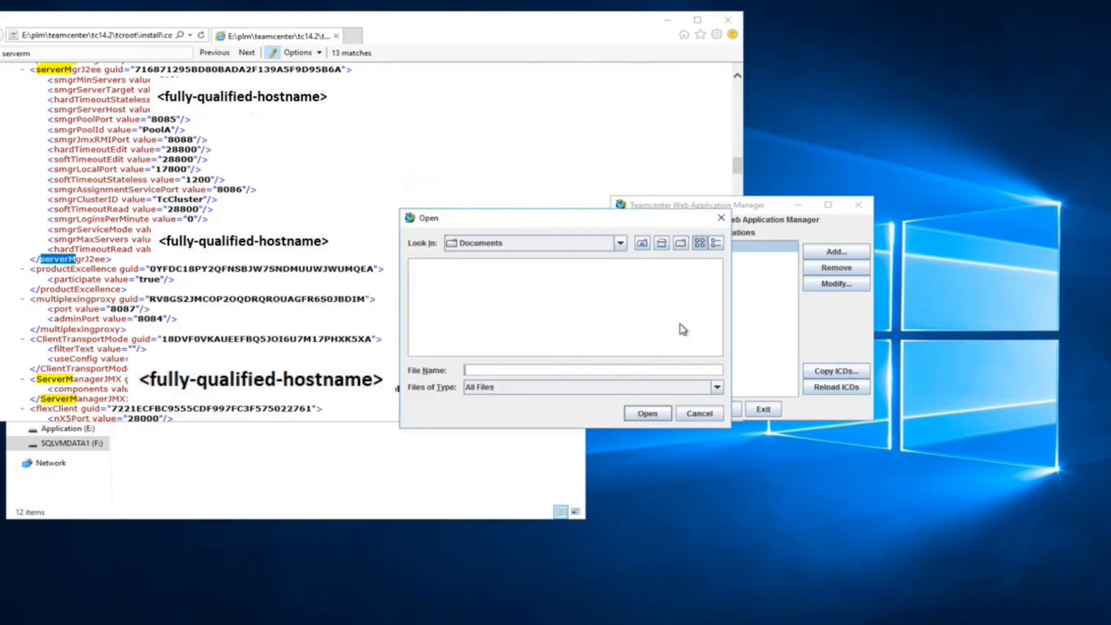
{"action": "left_click", "coordinate": [619, 243]}
{"action": "left_click", "coordinate": [525, 311]}
{"action": "double_click", "coordinate": [440, 277]}
{"action": "double_click", "coordinate": [444, 266]}
{"action": "double_click", "coordinate": [455, 282]}
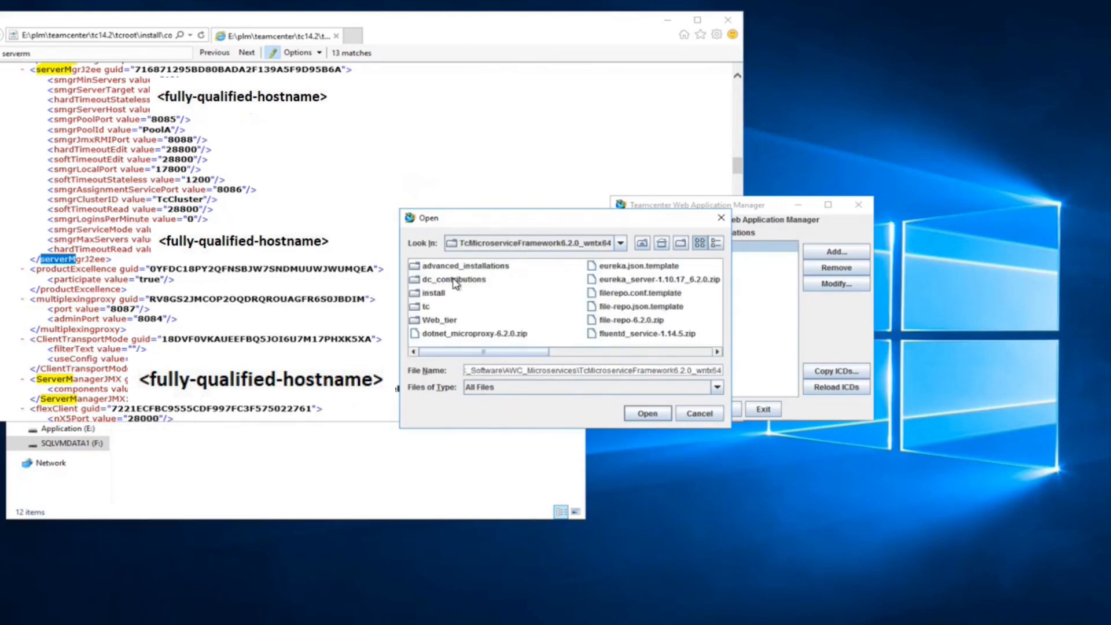
{"action": "double_click", "coordinate": [435, 321]}
{"action": "left_click", "coordinate": [428, 266]}
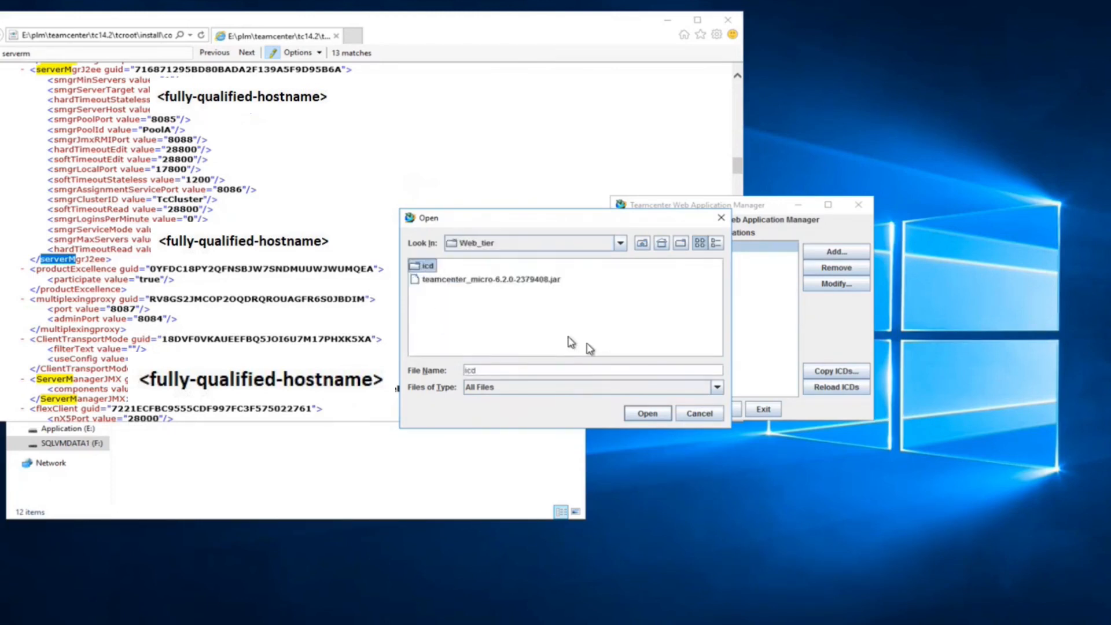
{"action": "double_click", "coordinate": [417, 266]}
{"action": "left_click", "coordinate": [646, 413]}
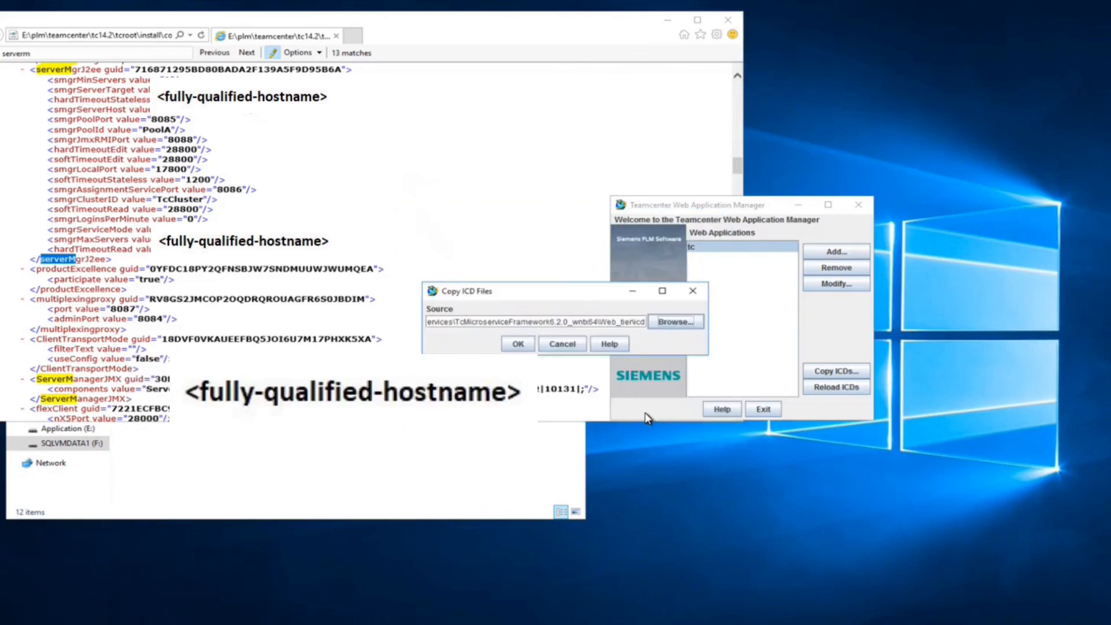
{"action": "left_click", "coordinate": [518, 344]}
{"action": "left_click", "coordinate": [564, 390]}
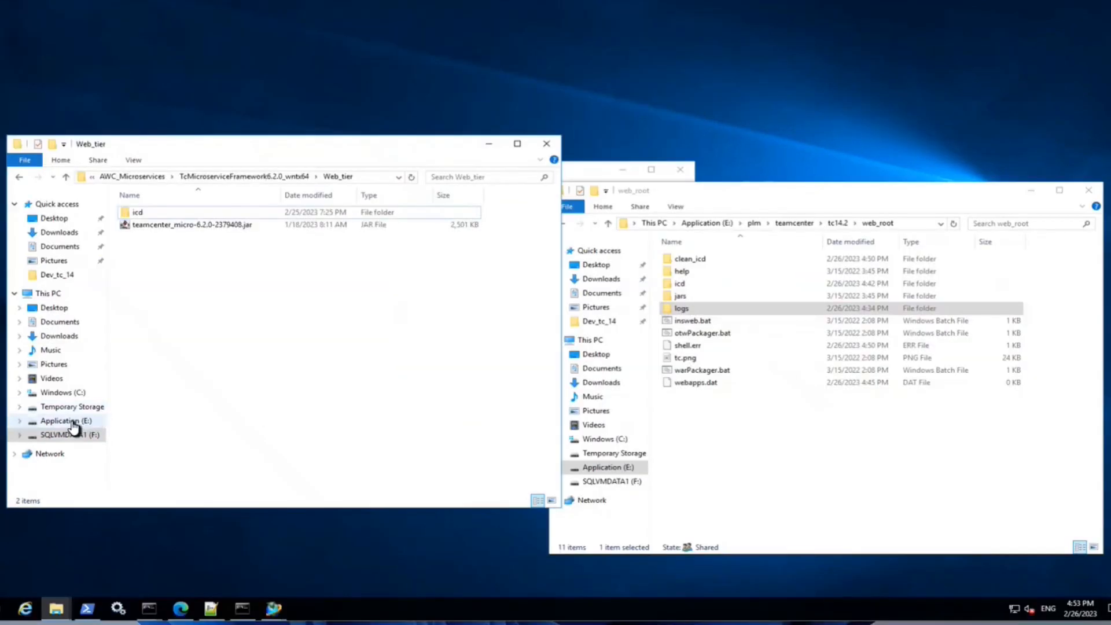
- Open the E:\plm\teamcenter\tc14.2\tcroot\jwt_config_tool folder
{"action": "left_click", "coordinate": [71, 427]}
{"action": "double_click", "coordinate": [241, 215]}
{"action": "double_click", "coordinate": [149, 228]}
{"action": "double_click", "coordinate": [148, 240]}
{"action": "double_click", "coordinate": [146, 250]}
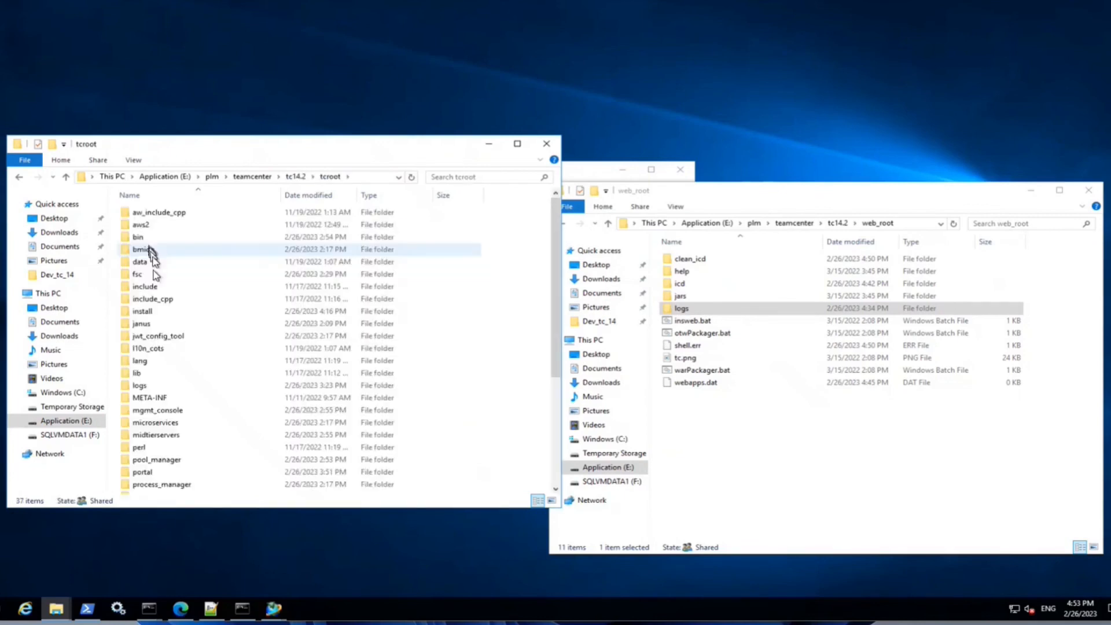
{"action": "double_click", "coordinate": [152, 414]}
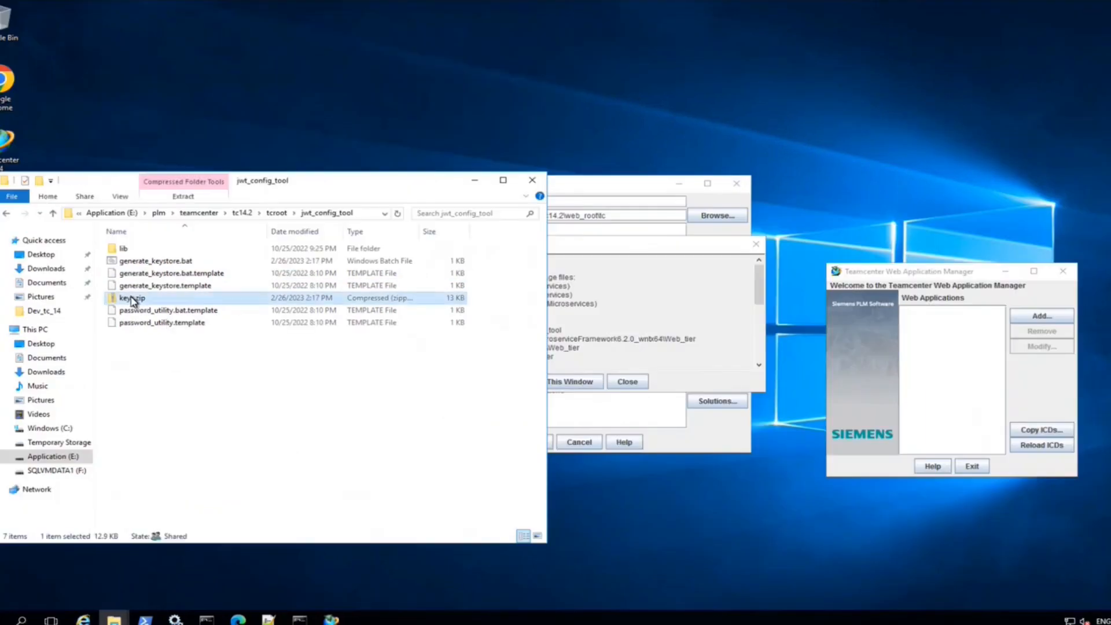
- Extract keys.zip into a keys folder and relaunch insweb.bat
{"action": "right_click", "coordinate": [131, 298]}
{"action": "left_click", "coordinate": [176, 321]}
{"action": "left_click", "coordinate": [693, 424]}
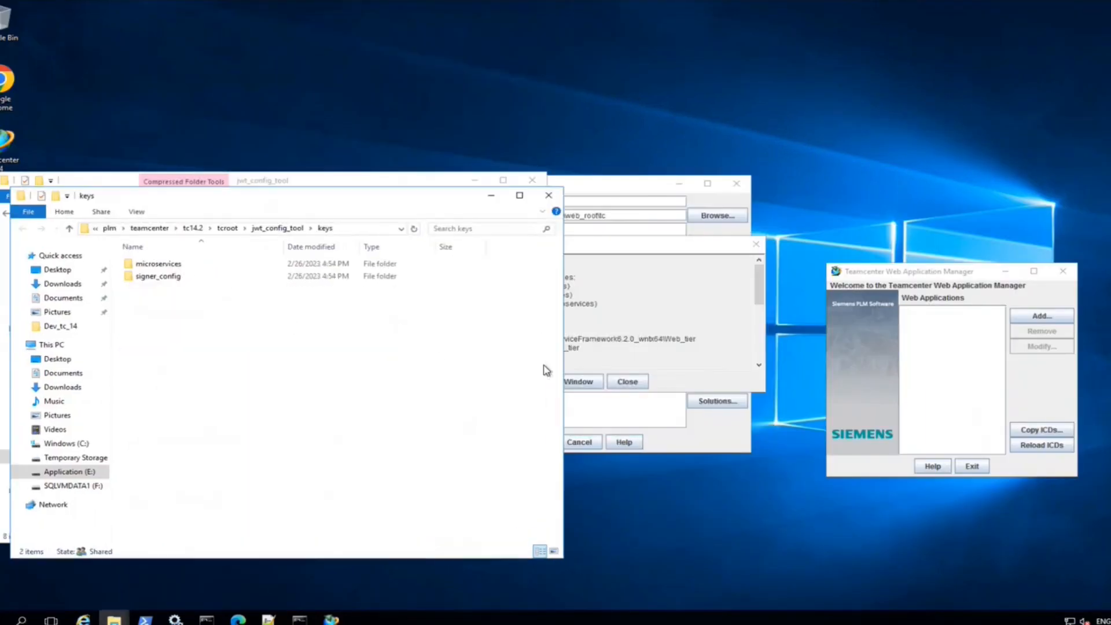
{"action": "left_click", "coordinate": [161, 285]}
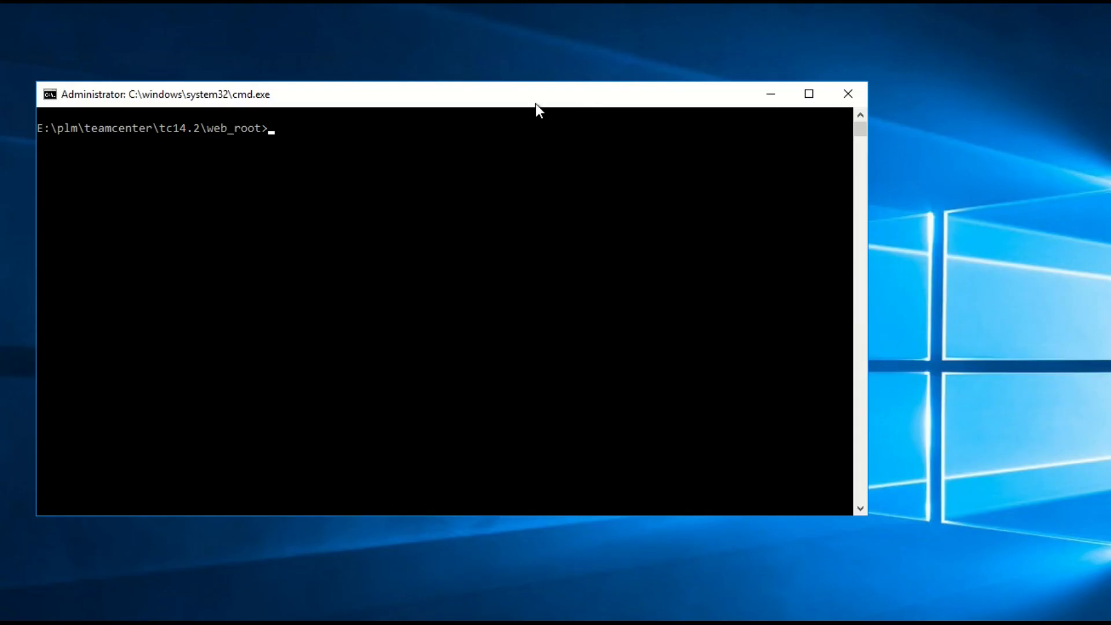
{"action": "key", "text": "Tab"}
{"action": "key", "text": "Return"}
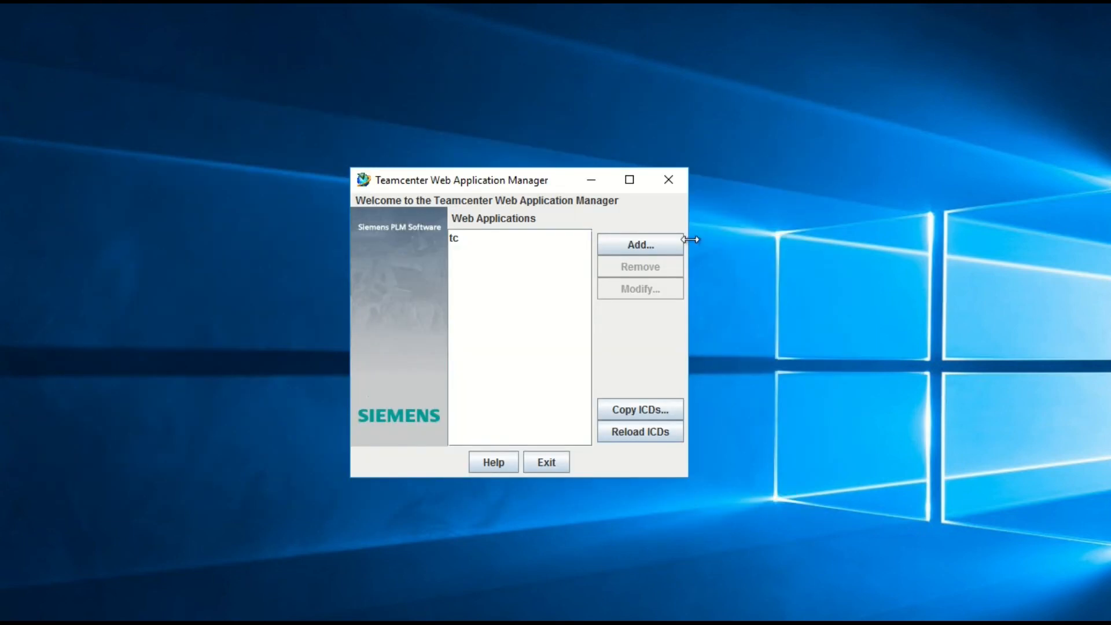
- Add the pasted signer_config keys folder path as a disk location for tc
{"action": "left_click", "coordinate": [651, 284]}
{"action": "left_click", "coordinate": [613, 249]}
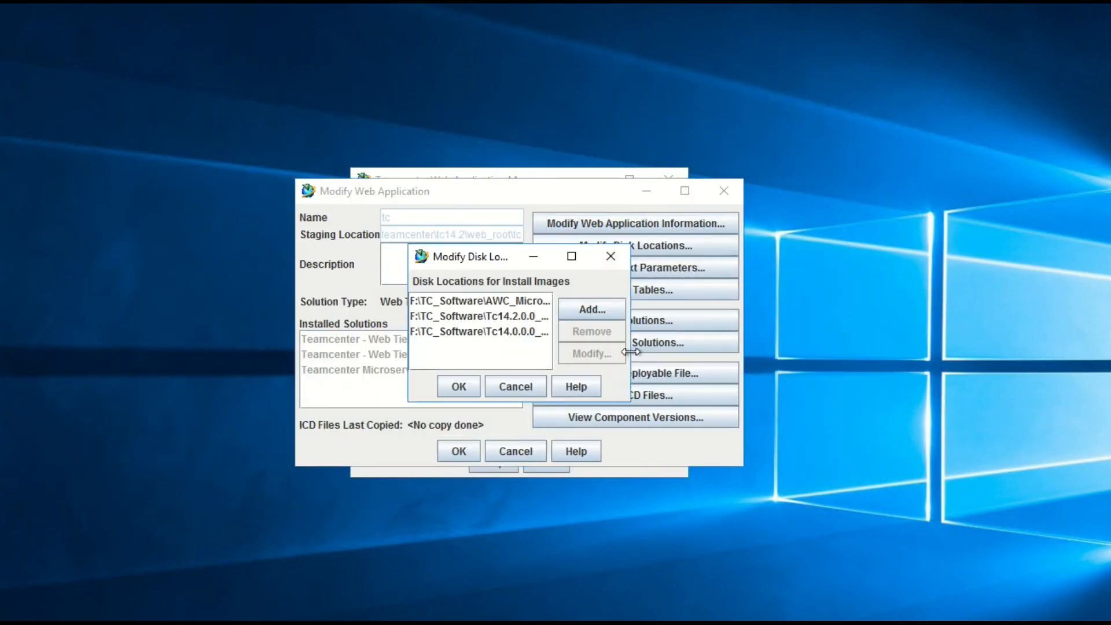
{"action": "left_click_drag", "start_coordinate": [631, 351], "coordinate": [1003, 352]}
{"action": "left_click", "coordinate": [960, 309]}
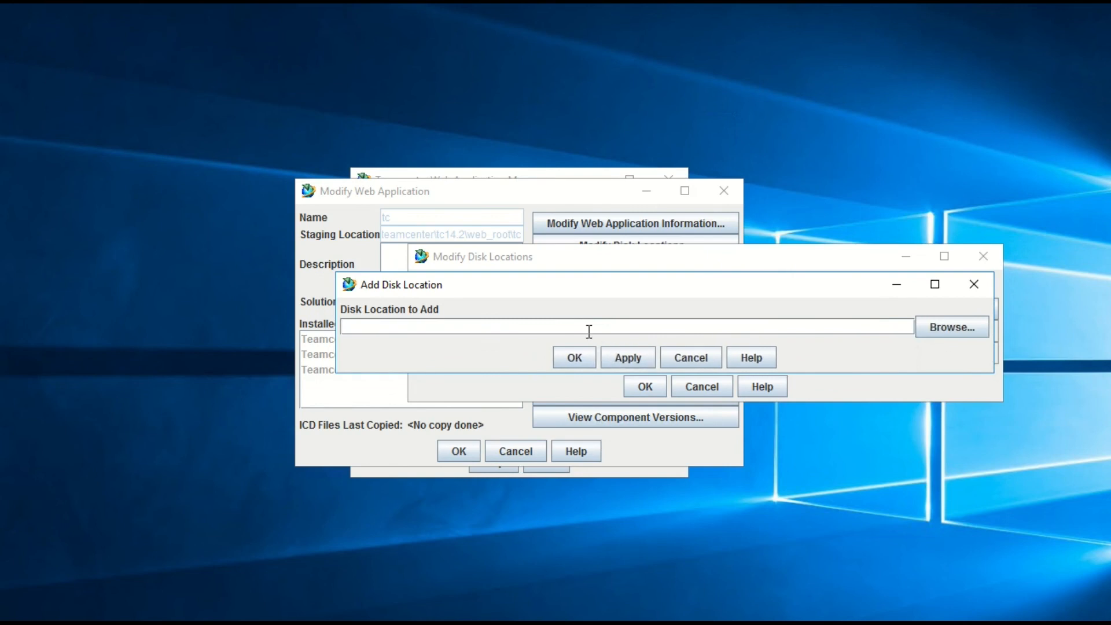
{"action": "key", "text": "ctrl+v"}
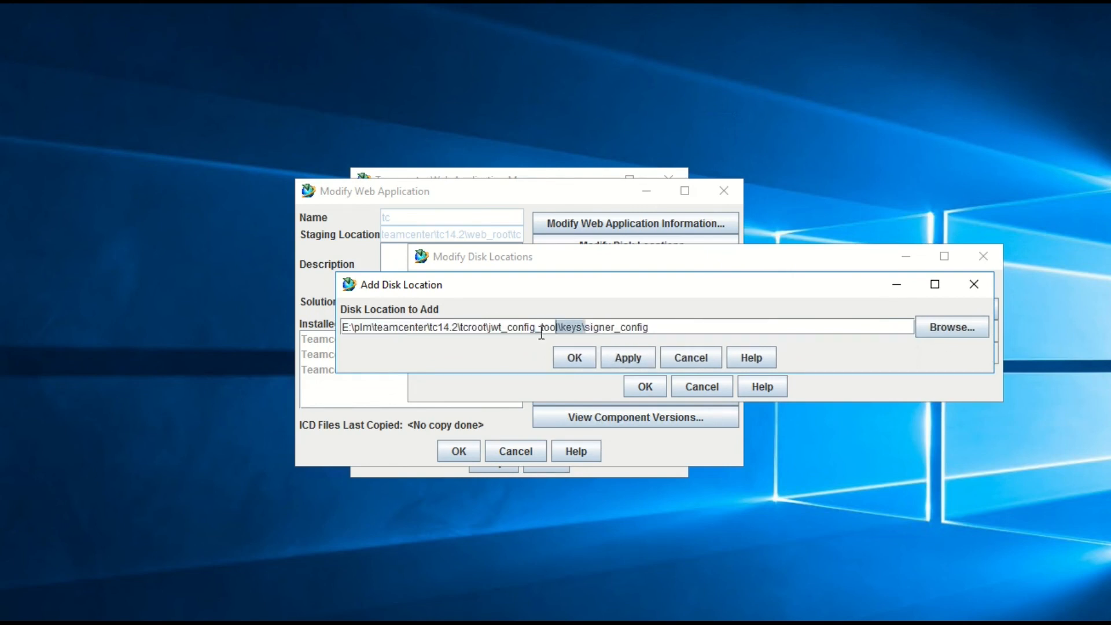
{"action": "left_click", "coordinate": [580, 363]}
{"action": "left_click", "coordinate": [671, 301]}
{"action": "left_click", "coordinate": [645, 385]}
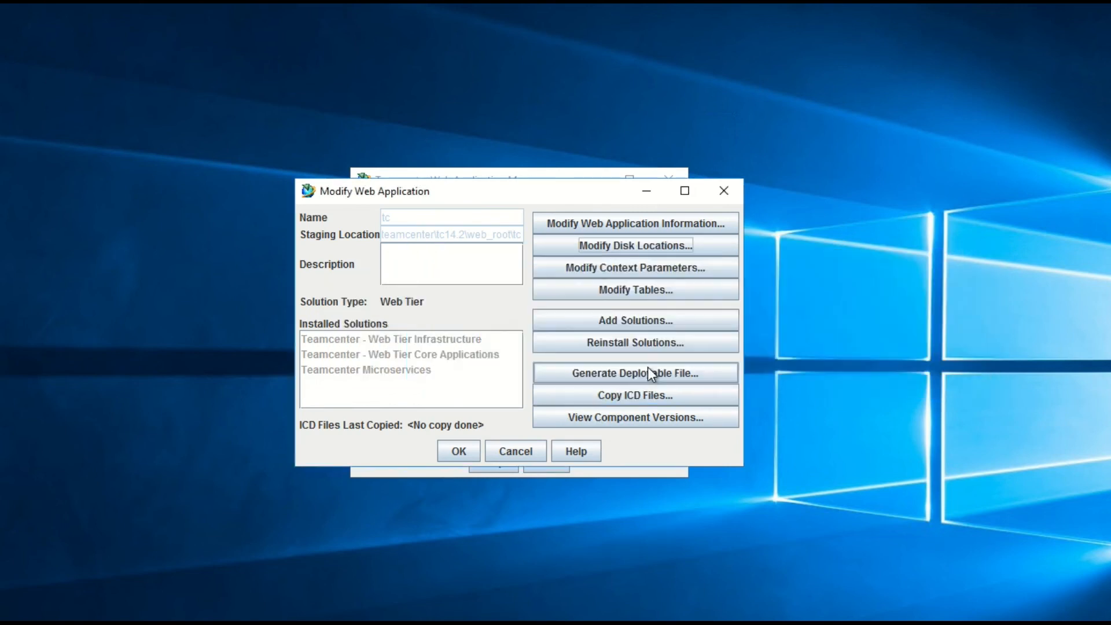
{"action": "left_click", "coordinate": [644, 321]}
{"action": "left_click", "coordinate": [498, 369]}
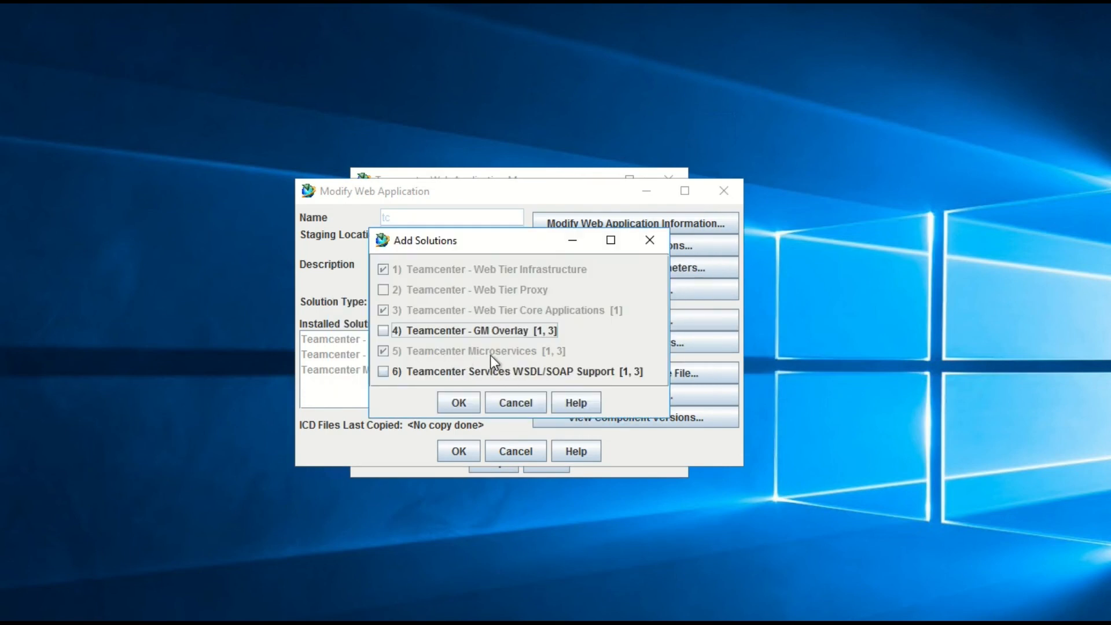
{"action": "left_click", "coordinate": [459, 399]}
{"action": "left_click", "coordinate": [475, 444]}
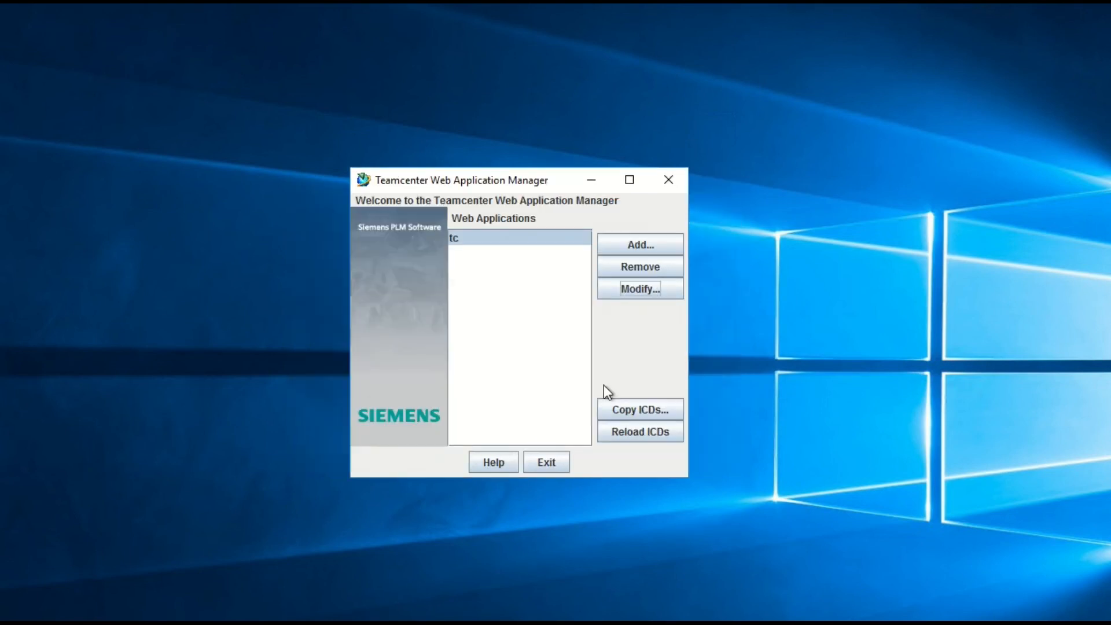
{"action": "left_click", "coordinate": [647, 294]}
{"action": "left_click", "coordinate": [623, 343]}
{"action": "left_click", "coordinate": [455, 388]}
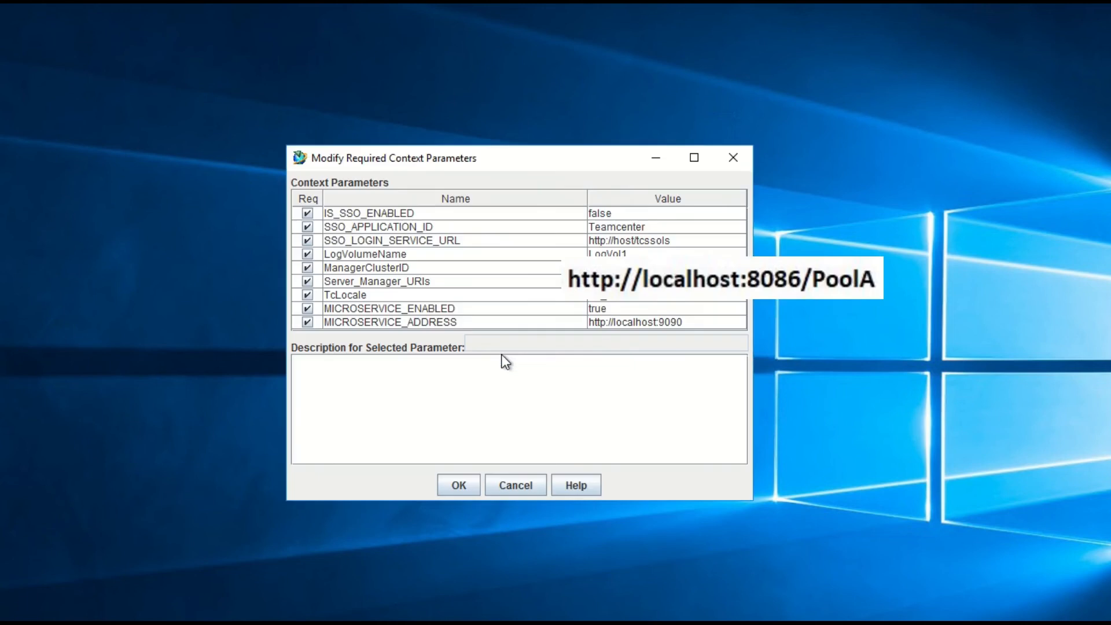
{"action": "left_click_drag", "start_coordinate": [745, 493], "coordinate": [947, 556]}
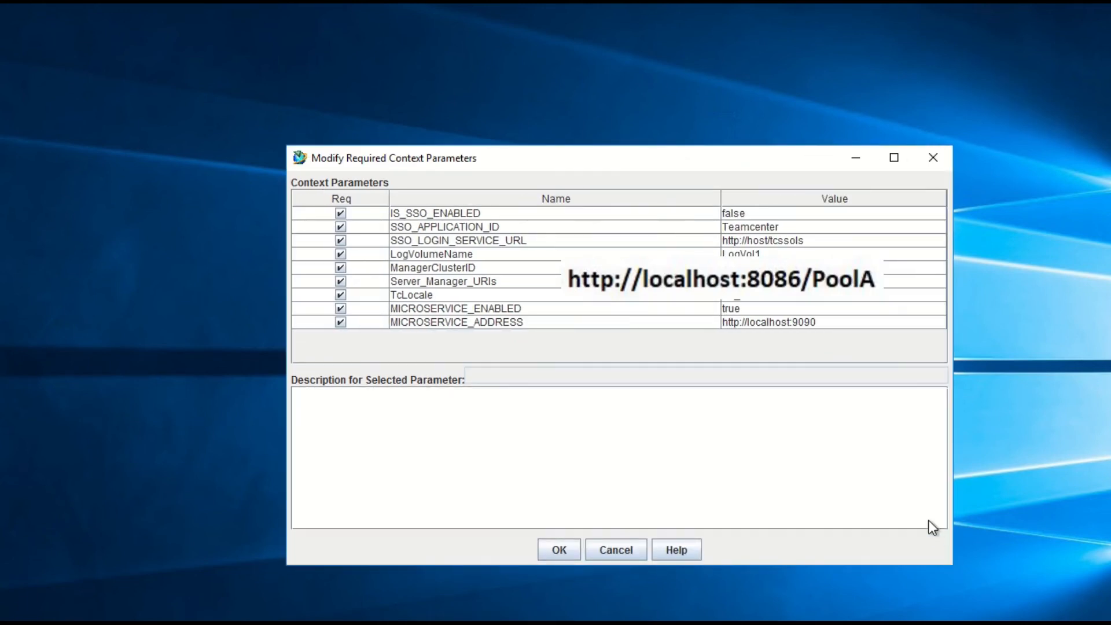
{"action": "left_click", "coordinate": [774, 309]}
{"action": "left_click", "coordinate": [716, 322]}
{"action": "left_click", "coordinate": [558, 550]}
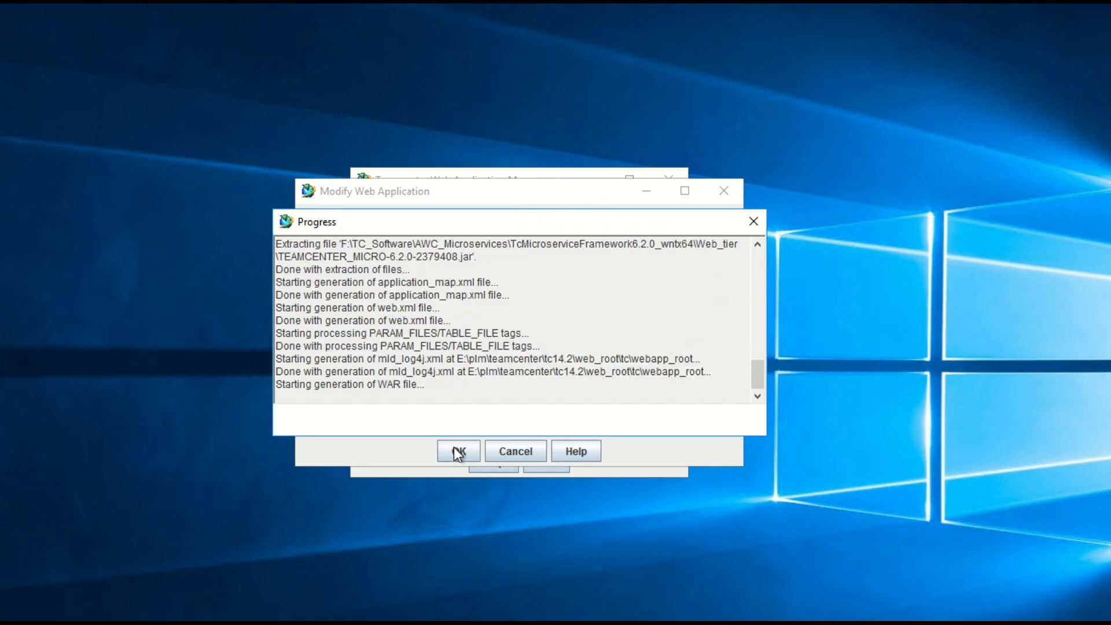
{"action": "left_click", "coordinate": [517, 420]}
{"action": "left_click", "coordinate": [492, 452]}
{"action": "left_click", "coordinate": [545, 461]}
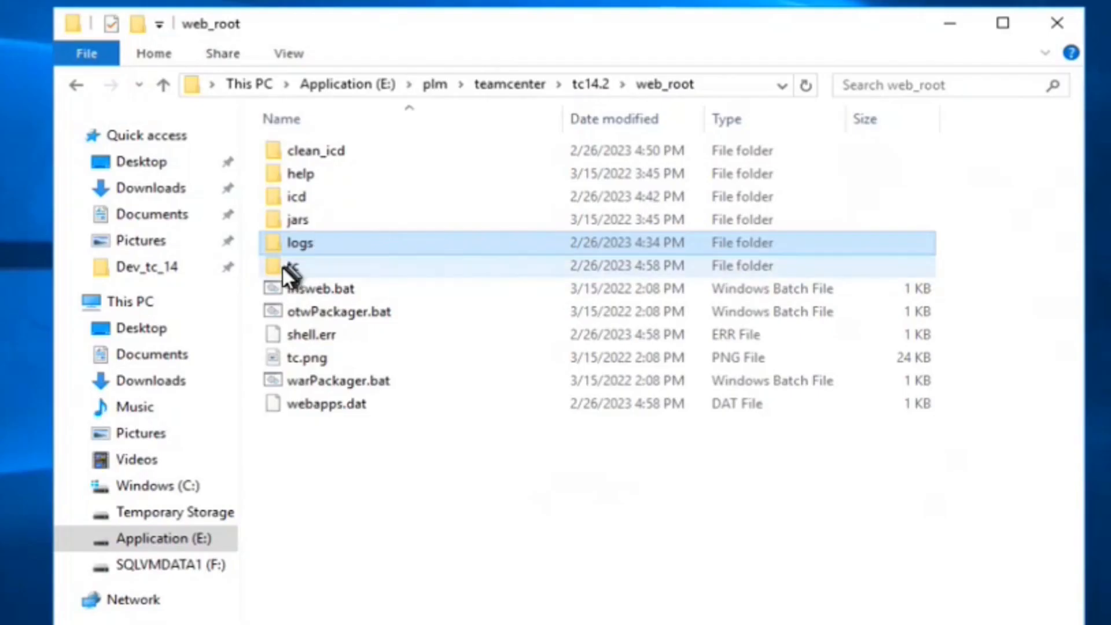
- Copy the 23,050 KB tc.war from web_root\tc\deployment and go to Tomcat9 webapps
{"action": "double_click", "coordinate": [282, 267]}
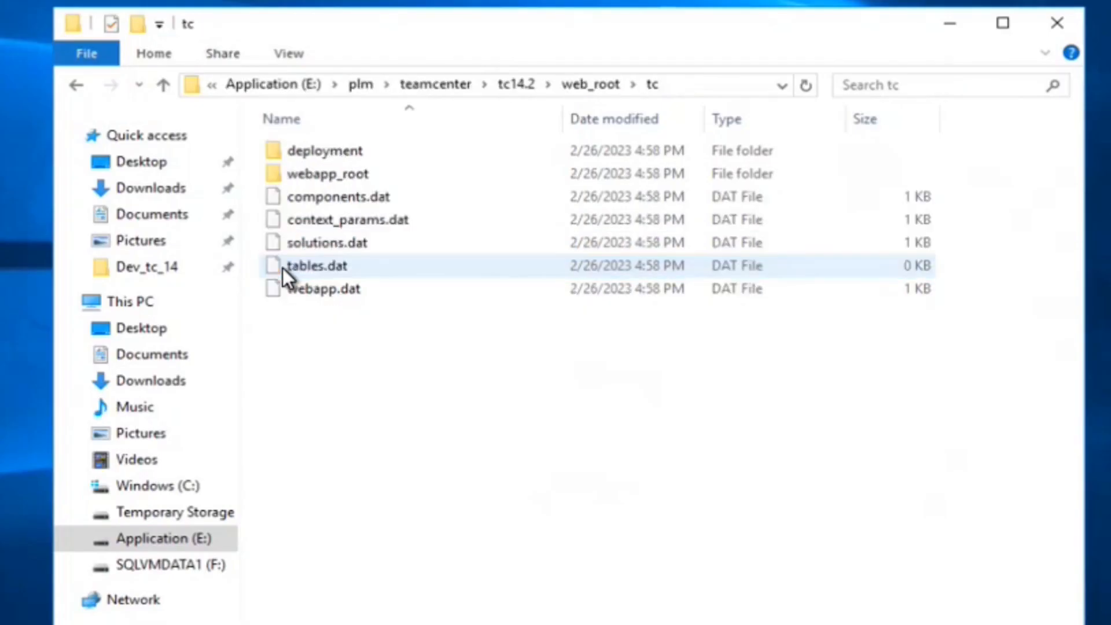
{"action": "double_click", "coordinate": [303, 151]}
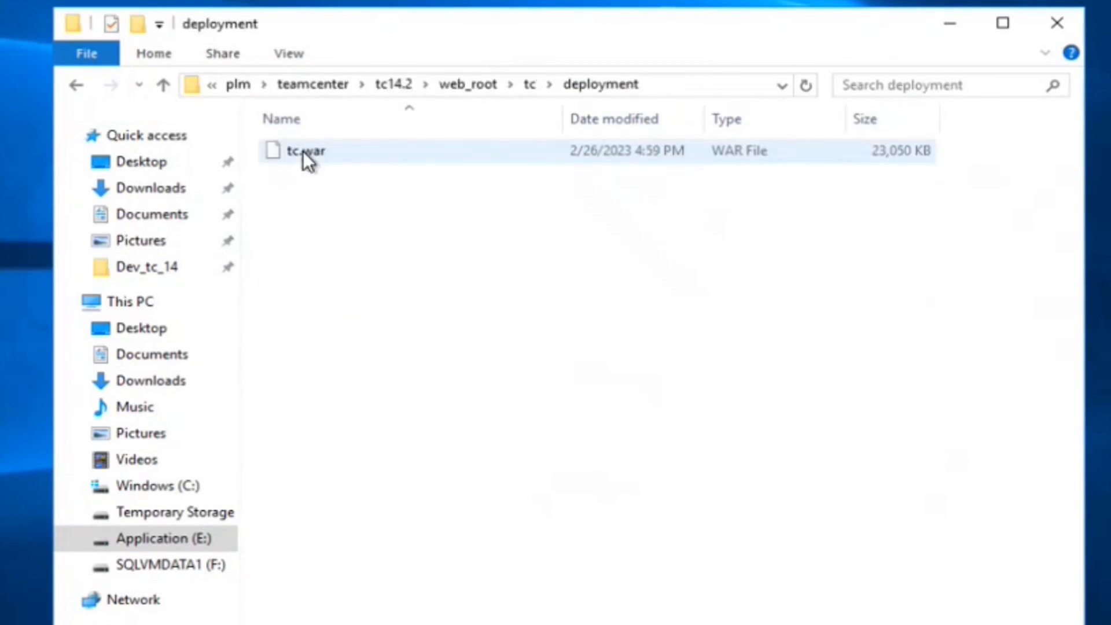
{"action": "left_click", "coordinate": [304, 151]}
{"action": "right_click", "coordinate": [303, 151]}
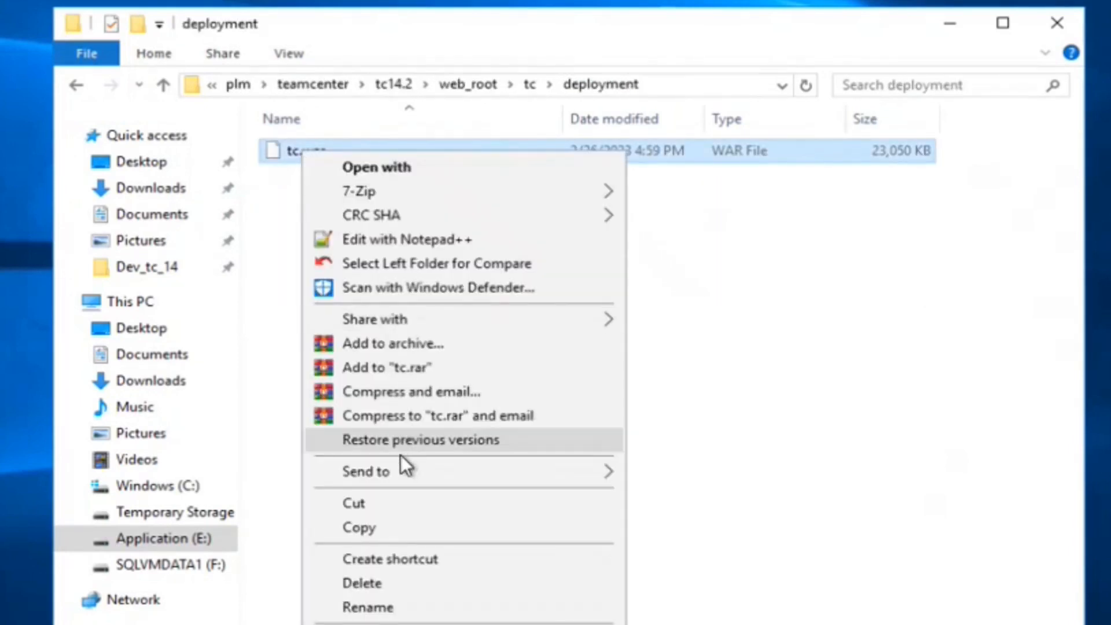
{"action": "left_click", "coordinate": [384, 523]}
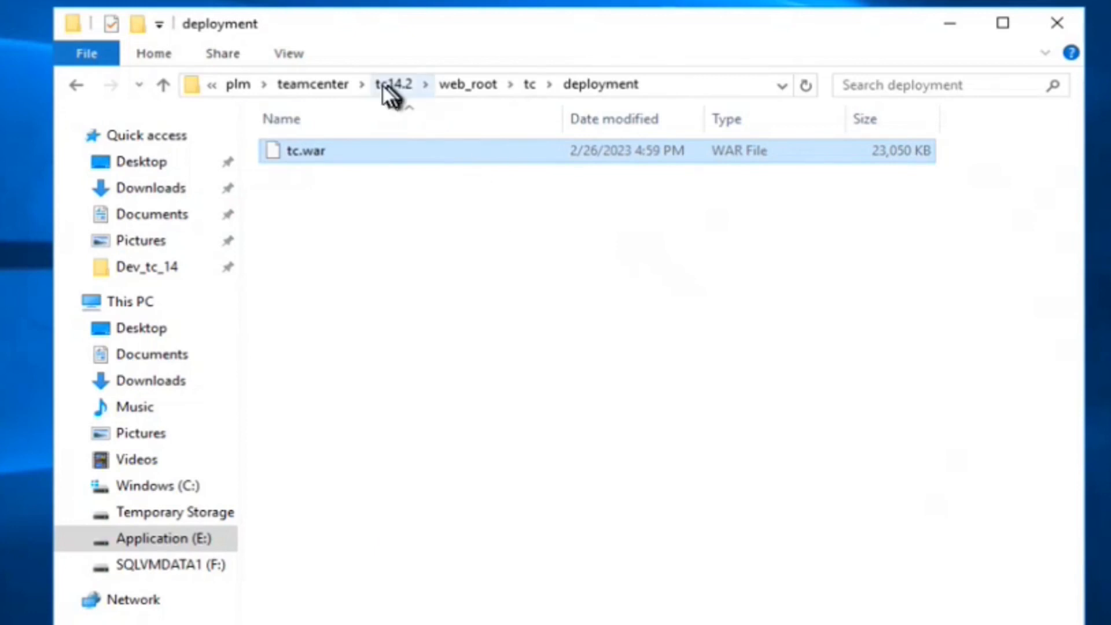
{"action": "left_click", "coordinate": [332, 86]}
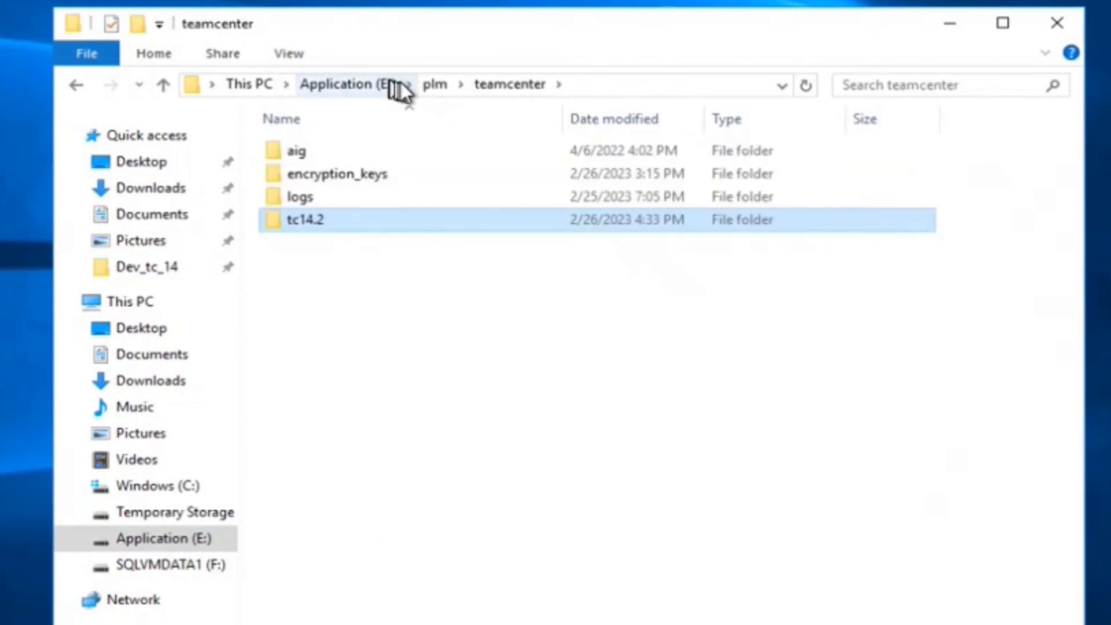
{"action": "left_click", "coordinate": [430, 85]}
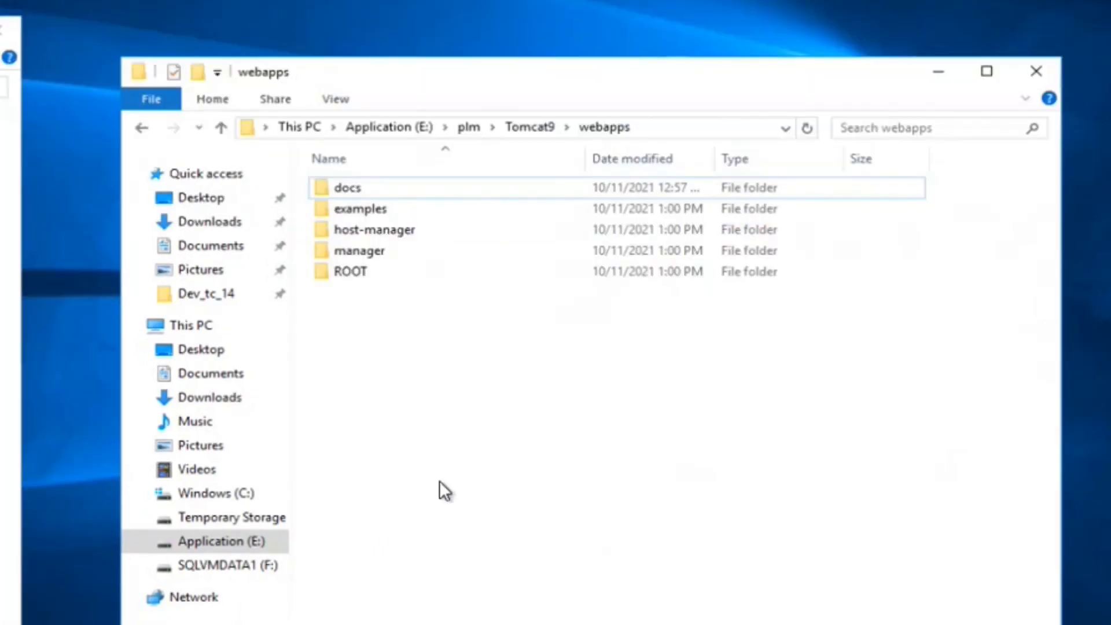
{"action": "right_click", "coordinate": [422, 349]}
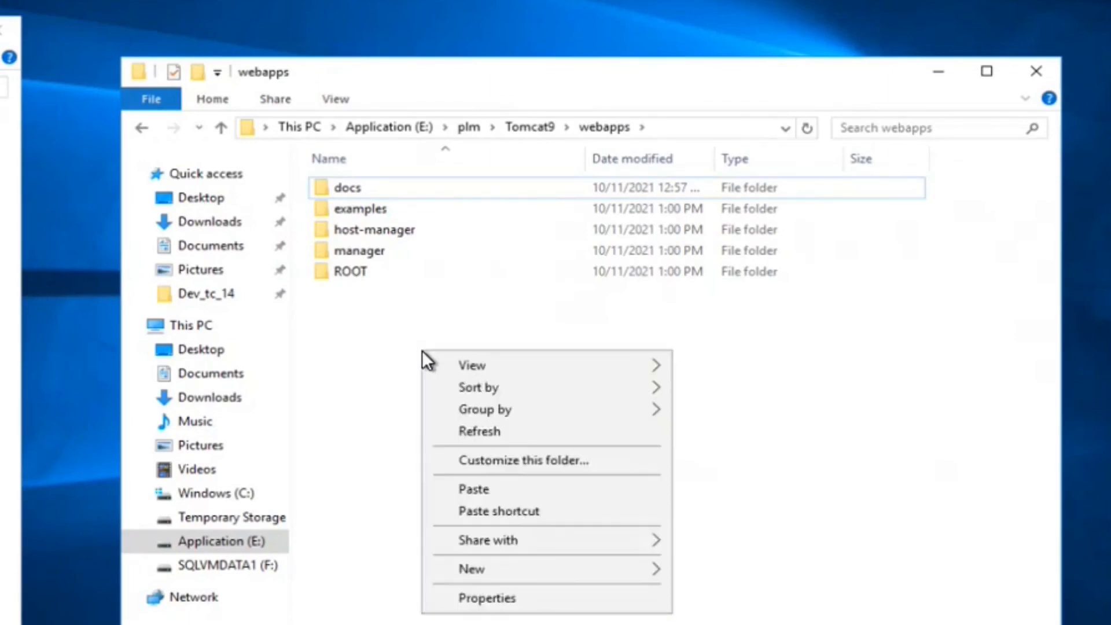
- Paste tc.war into Tomcat9 webapps and open an administrator command prompt in bin
{"action": "left_click", "coordinate": [471, 491]}
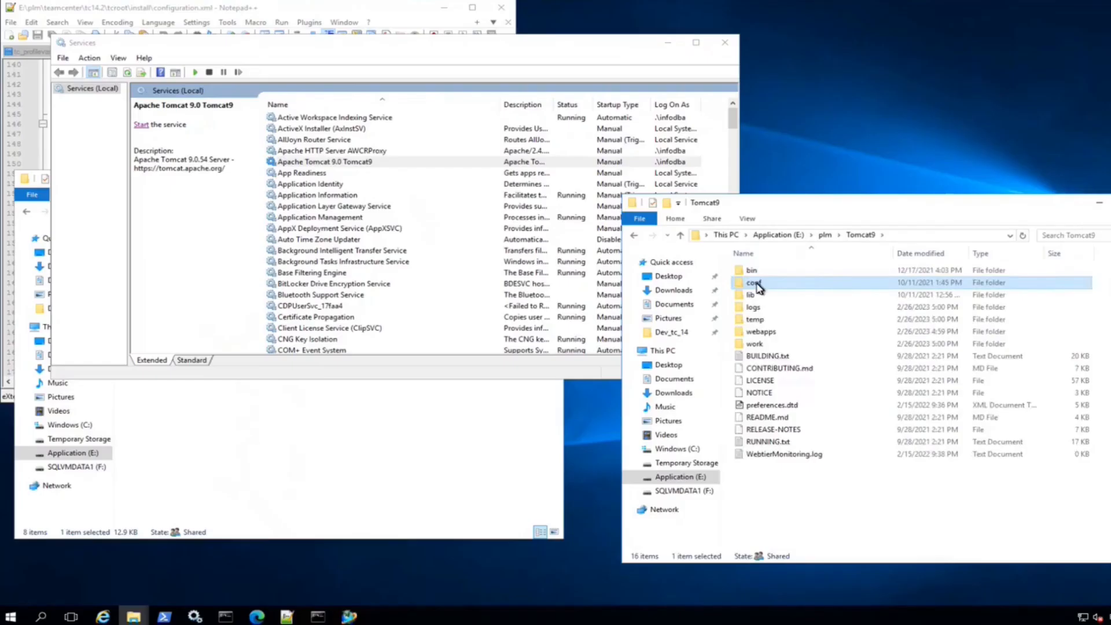
{"action": "double_click", "coordinate": [751, 270]}
{"action": "left_click", "coordinate": [639, 218]}
{"action": "left_click", "coordinate": [821, 290]}
- Run 'call setclasspath.bat' and then startup.bat to start Tomcat
{"action": "type", "text": "CA"}
{"action": "key", "text": "Caps_Lock"}
{"action": "key", "text": "BackSpace"}
{"action": "key", "text": "BackSpace"}
{"action": "type", "text": "call setclasspath.bat"}
{"action": "key", "text": "Return"}
{"action": "type", "text": "call"}
{"action": "scroll", "coordinate": [520, 253], "scroll_direction": "down", "scroll_amount": 1}
{"action": "type", "text": "tup.bat"}
{"action": "key", "text": "Return"}
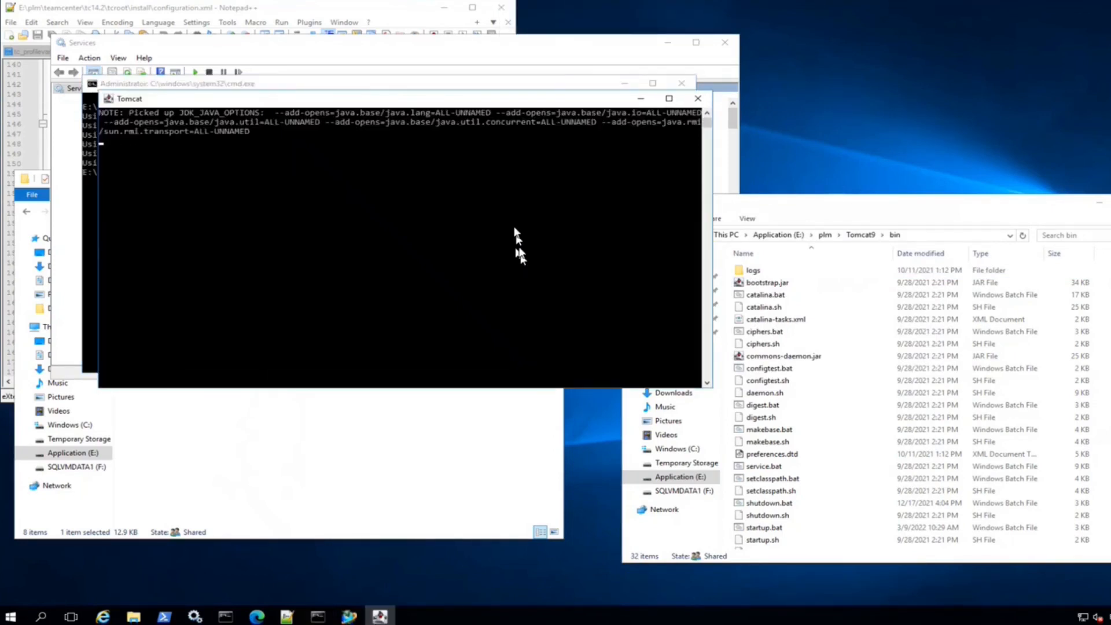
- Check the expanded webapps folder and minimize cmd, Services, Notepad++ and Explorer windows
{"action": "left_click_drag", "start_coordinate": [340, 109], "coordinate": [302, 235]}
{"action": "left_click", "coordinate": [858, 236]}
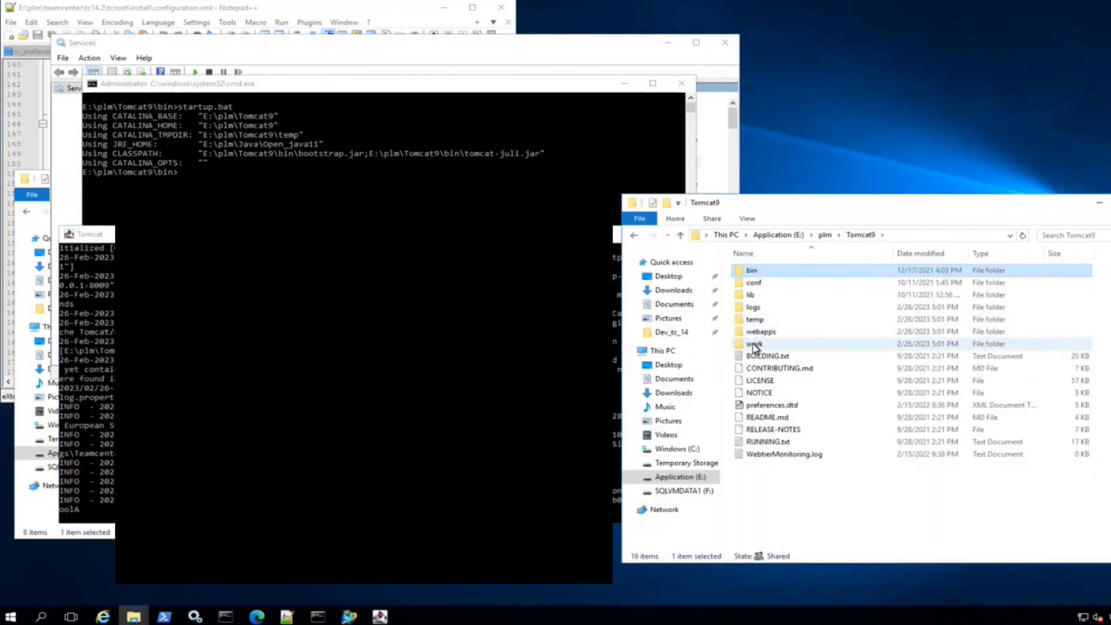
{"action": "double_click", "coordinate": [759, 340]}
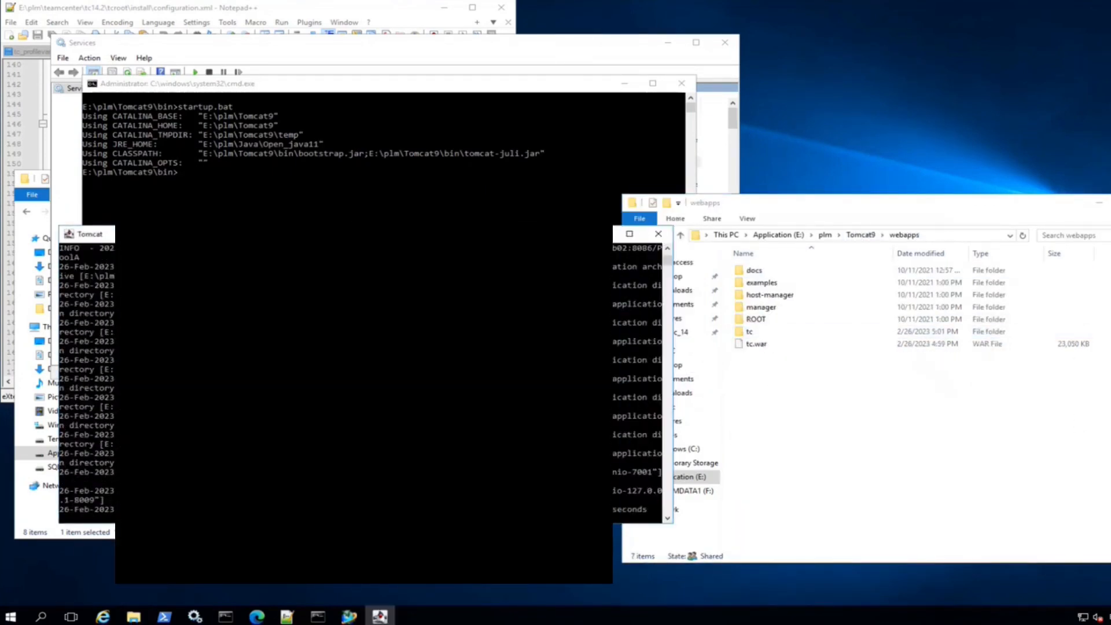
{"action": "left_click", "coordinate": [624, 84]}
{"action": "left_click", "coordinate": [668, 43]}
{"action": "left_click", "coordinate": [444, 8]}
{"action": "left_click", "coordinate": [493, 178]}
{"action": "left_click", "coordinate": [1099, 203]}
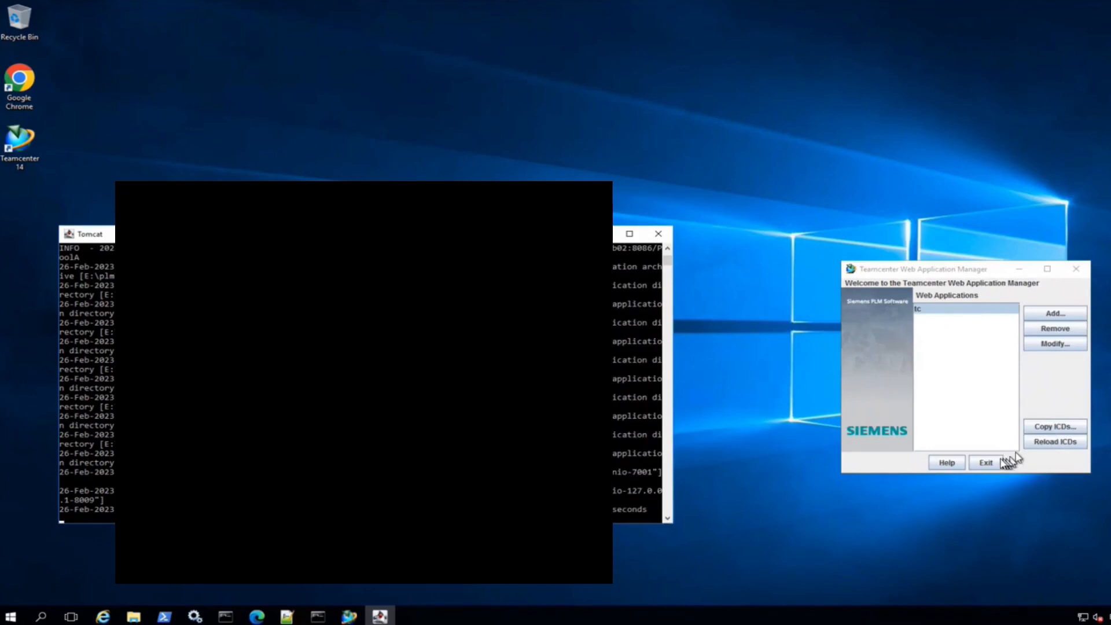
- Exit Web Application Manager and continue from the old configuration to feature maintenance in TEM
{"action": "left_click", "coordinate": [987, 463]}
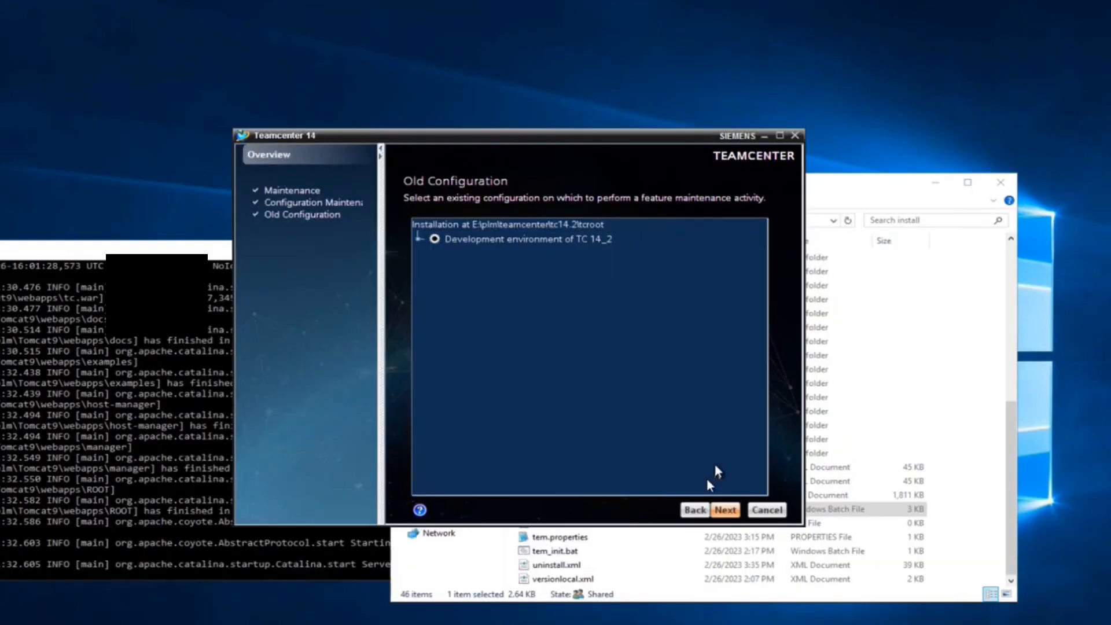
{"action": "left_click", "coordinate": [725, 509]}
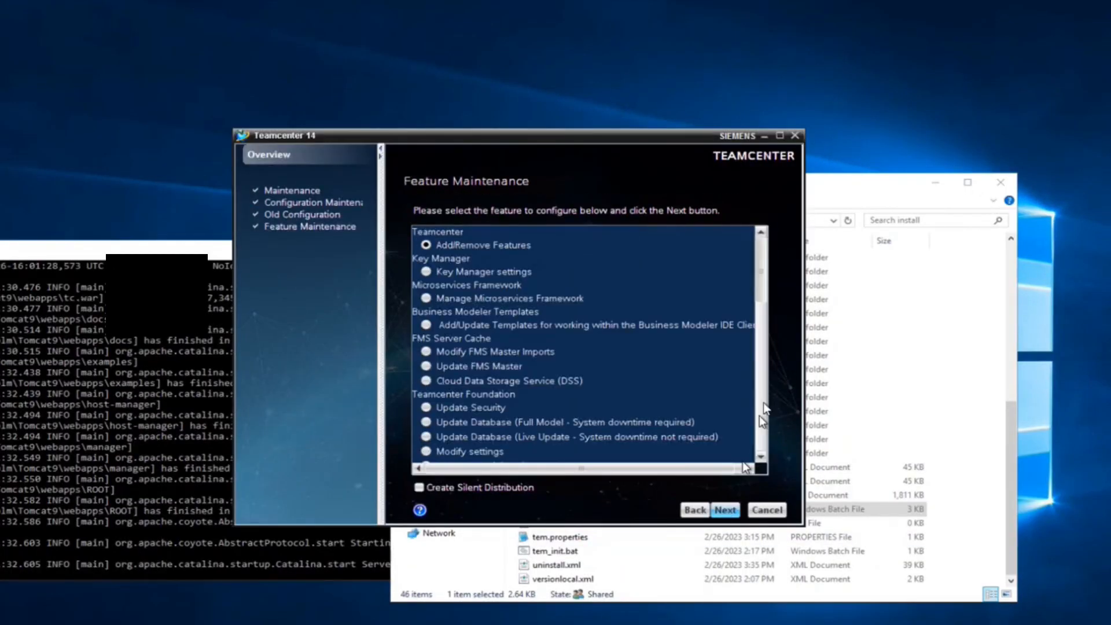
{"action": "scroll", "coordinate": [763, 408], "scroll_direction": "down", "scroll_amount": 10}
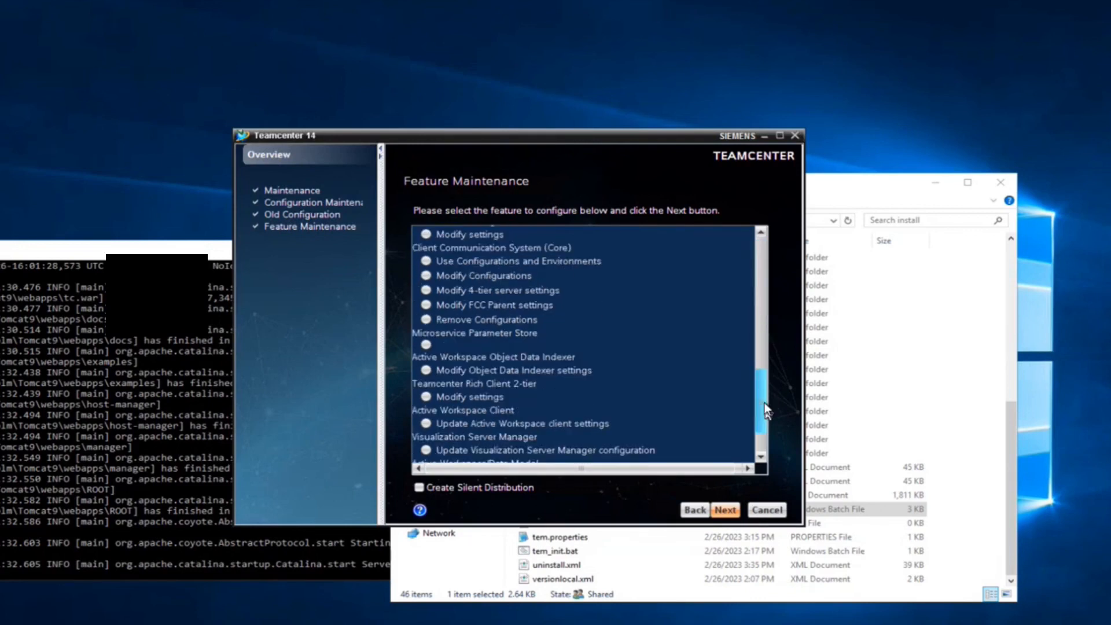
{"action": "scroll", "coordinate": [764, 409], "scroll_direction": "up", "scroll_amount": 1}
{"action": "scroll", "coordinate": [764, 408], "scroll_direction": "down", "scroll_amount": 5}
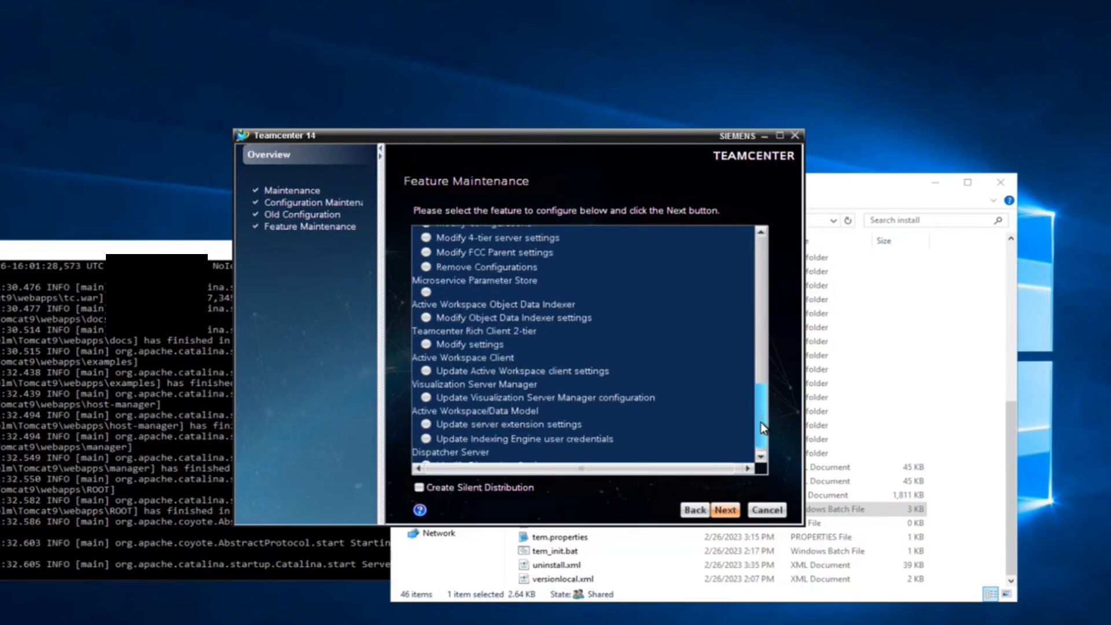
- Update the Active Workspace client settings to publish to the gateway, then close the installer
{"action": "left_click", "coordinate": [499, 364]}
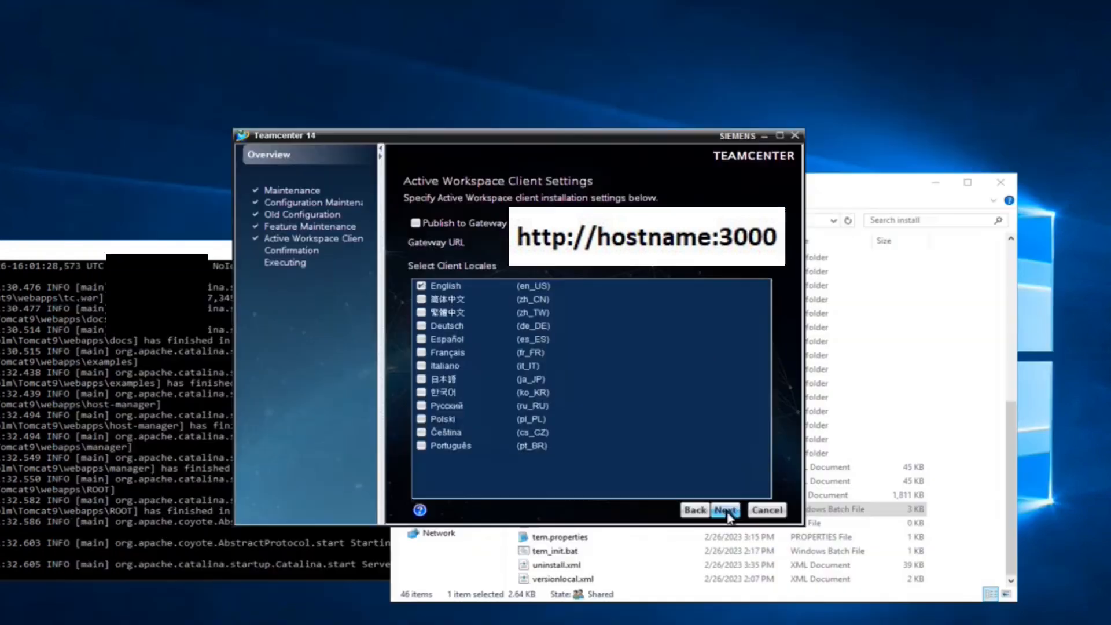
{"action": "left_click", "coordinate": [938, 605]}
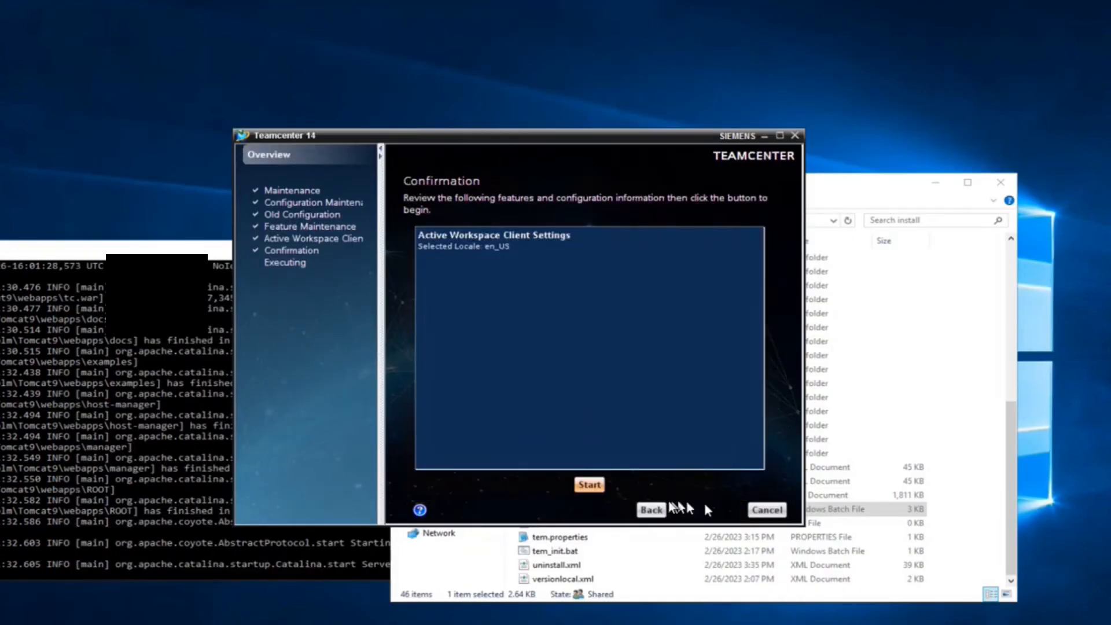
{"action": "left_click", "coordinate": [590, 485]}
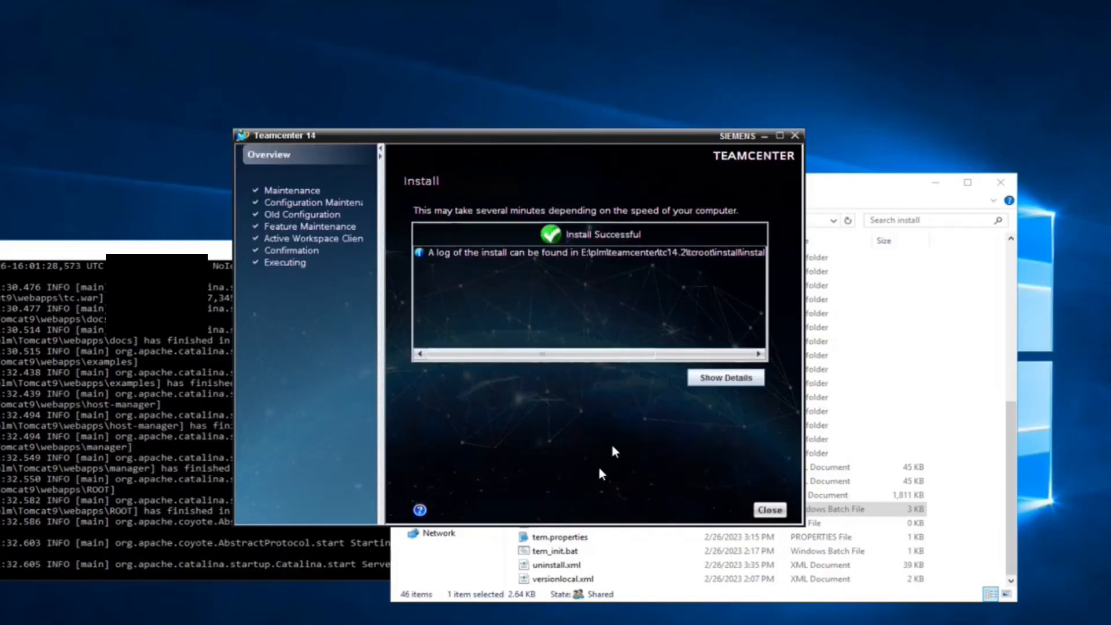
{"action": "left_click", "coordinate": [770, 509]}
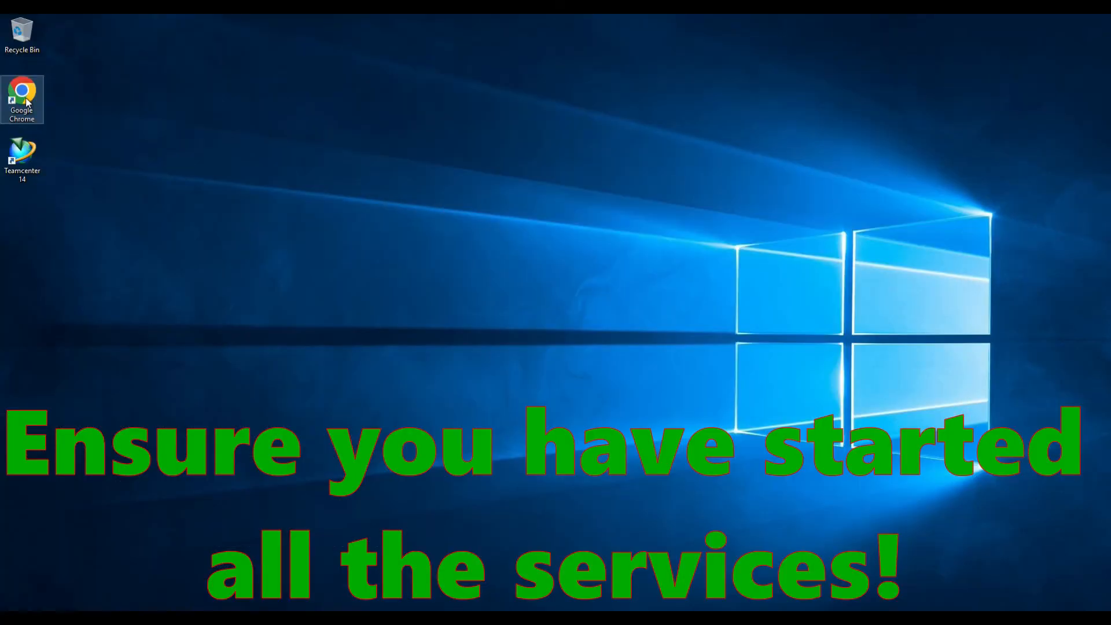
- Launch Chrome, sign in to Active Workspace with the administrator username and password, and dismiss the browser prompts
{"action": "double_click", "coordinate": [26, 101]}
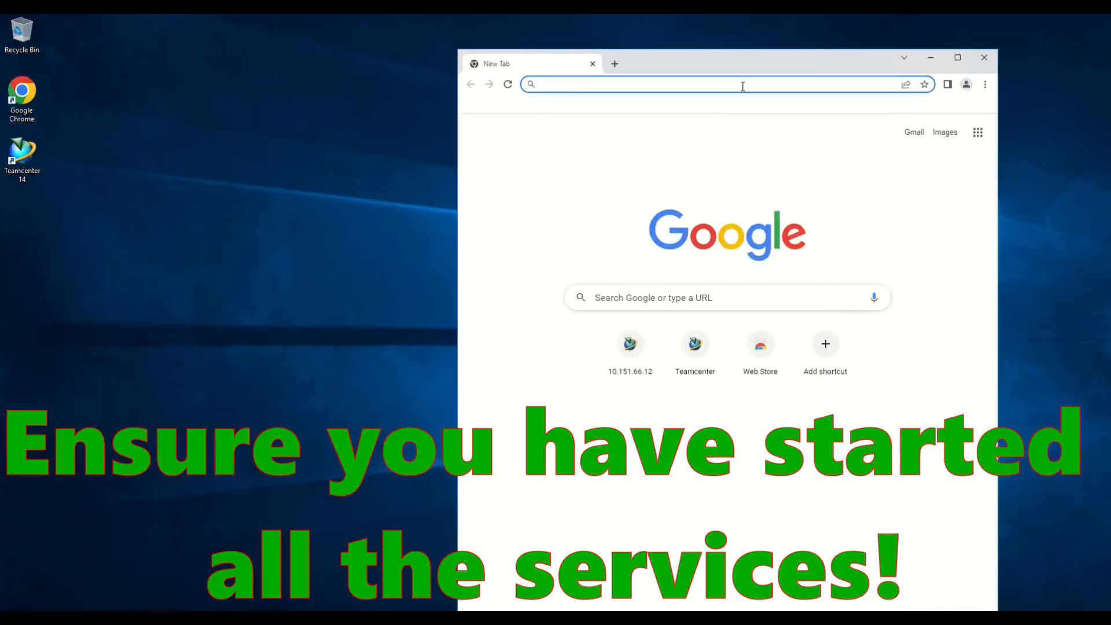
{"action": "double_click", "coordinate": [745, 68]}
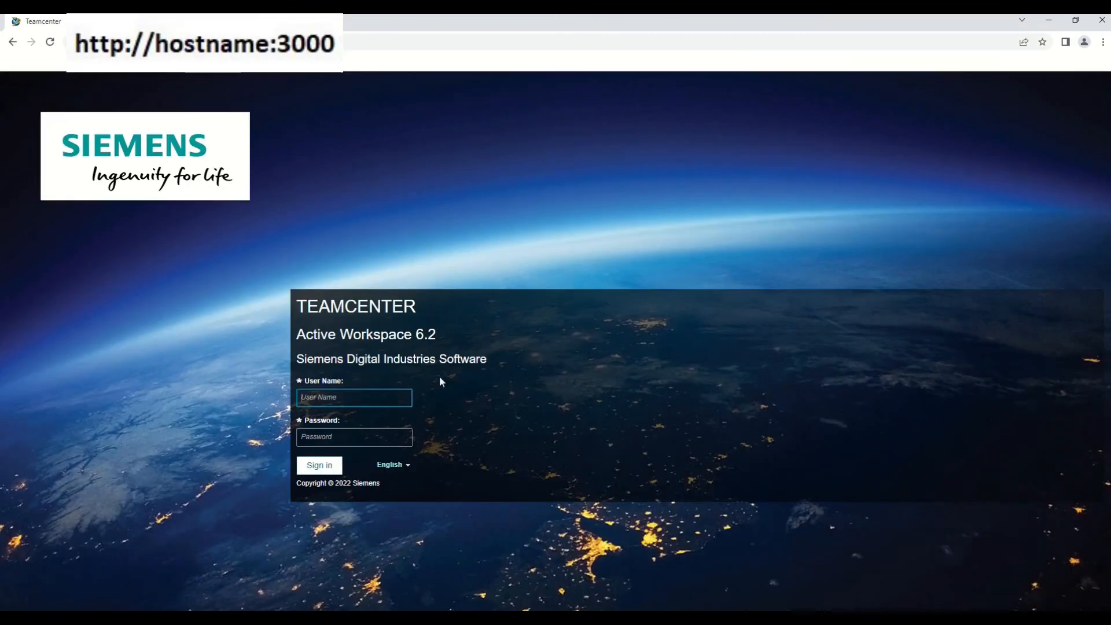
{"action": "type", "text": "fodba"}
{"action": "key", "text": "Tab"}
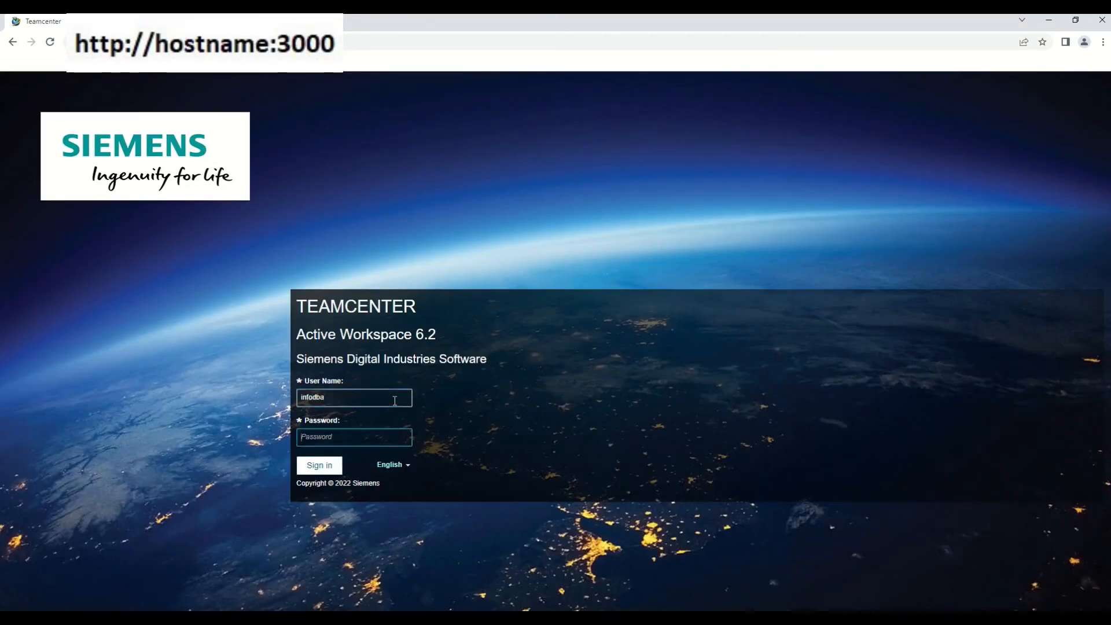
{"action": "left_click", "coordinate": [408, 466]}
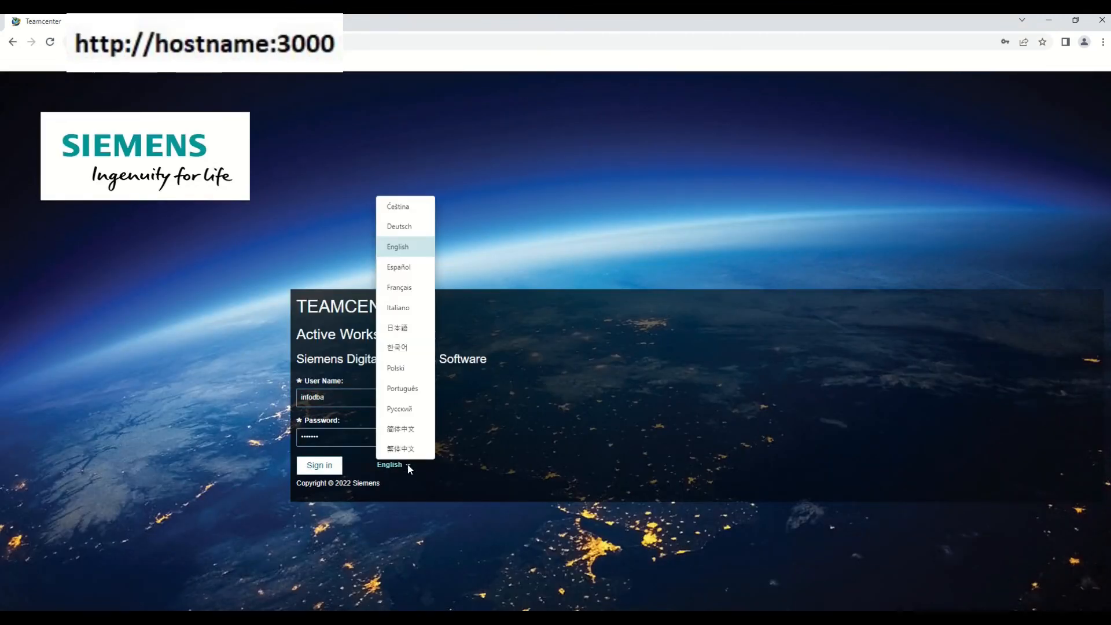
{"action": "left_click", "coordinate": [332, 468]}
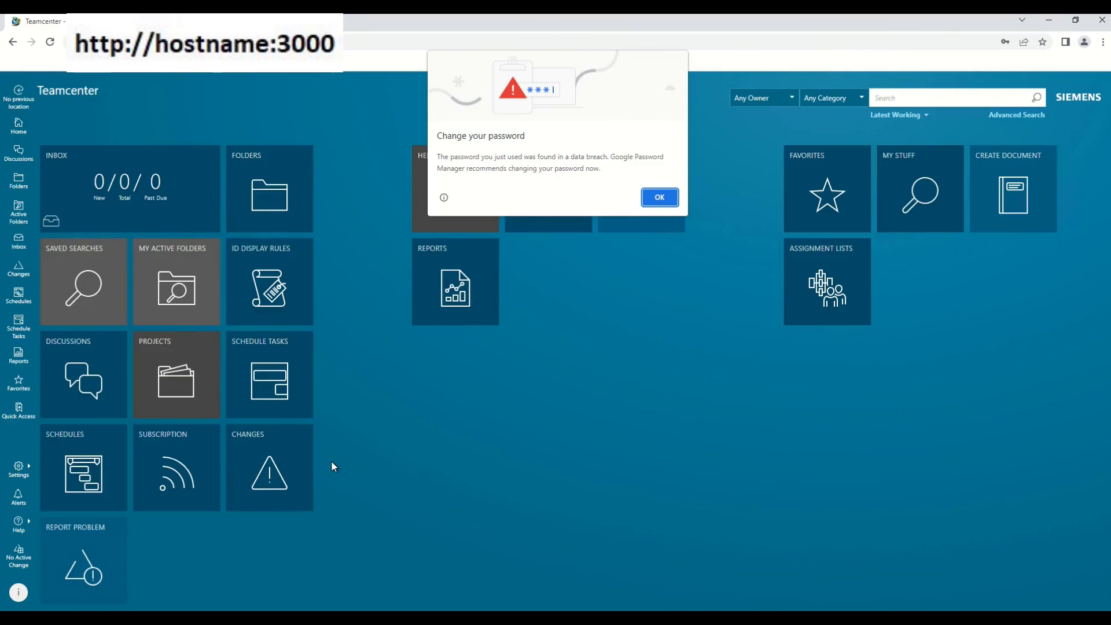
{"action": "left_click", "coordinate": [665, 195]}
{"action": "left_click", "coordinate": [1019, 212]}
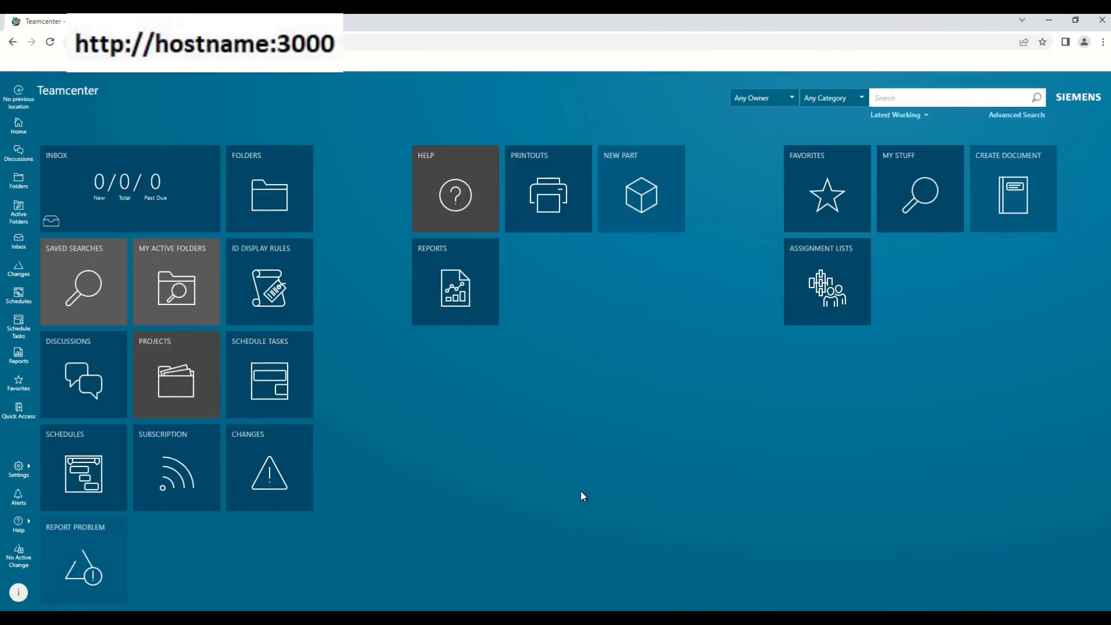
- Open the Reports dashboard and review the current user's session properties
{"action": "left_click", "coordinate": [19, 354]}
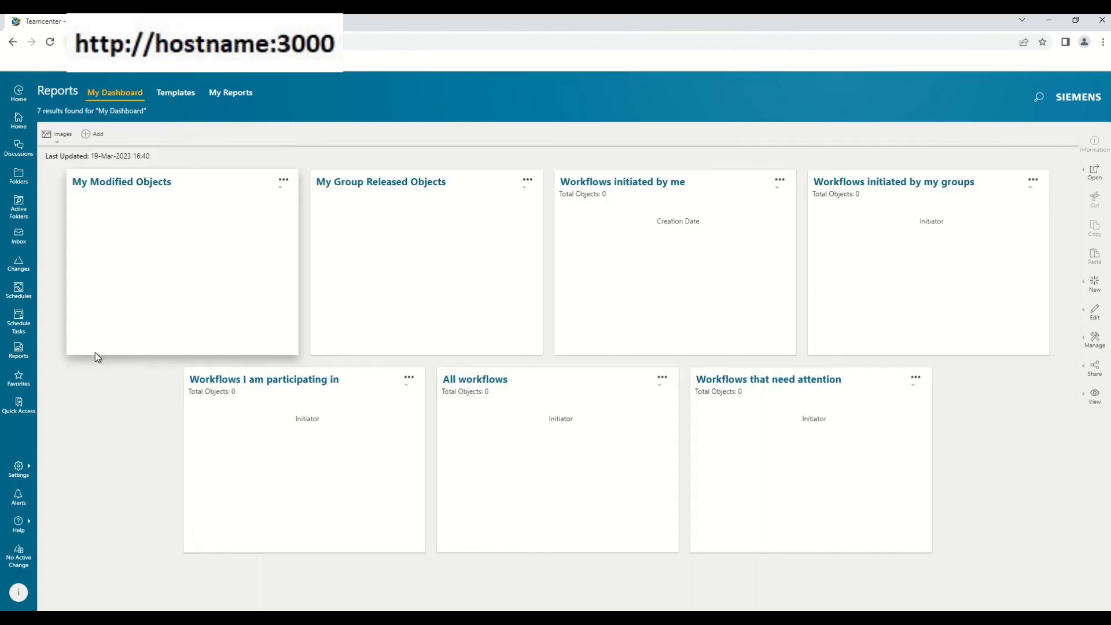
{"action": "left_click", "coordinate": [23, 599]}
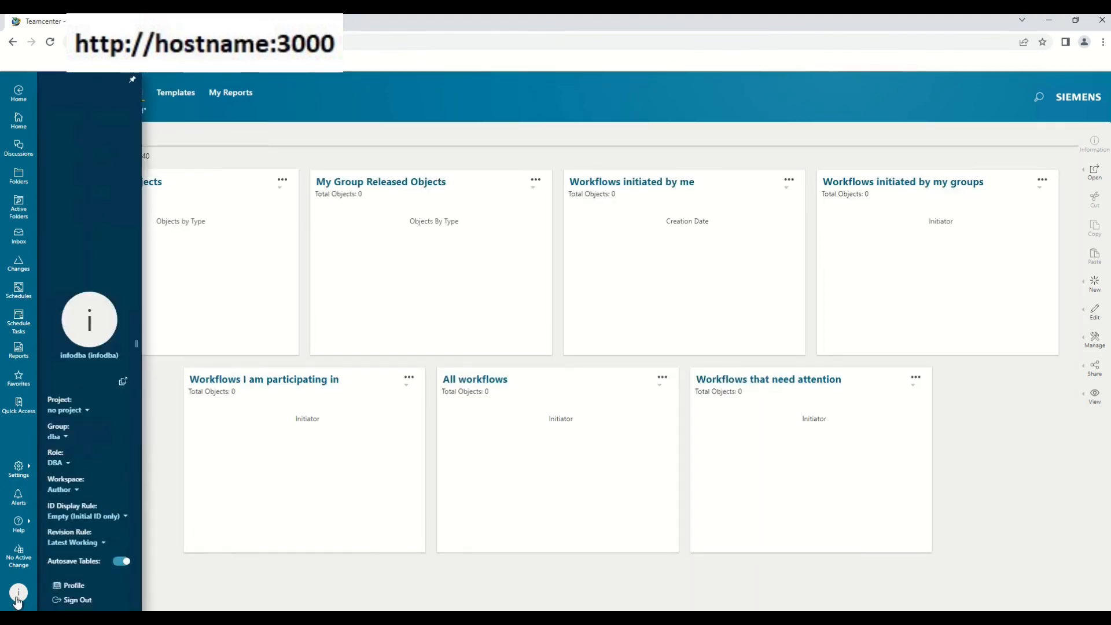
{"action": "left_click", "coordinate": [122, 382]}
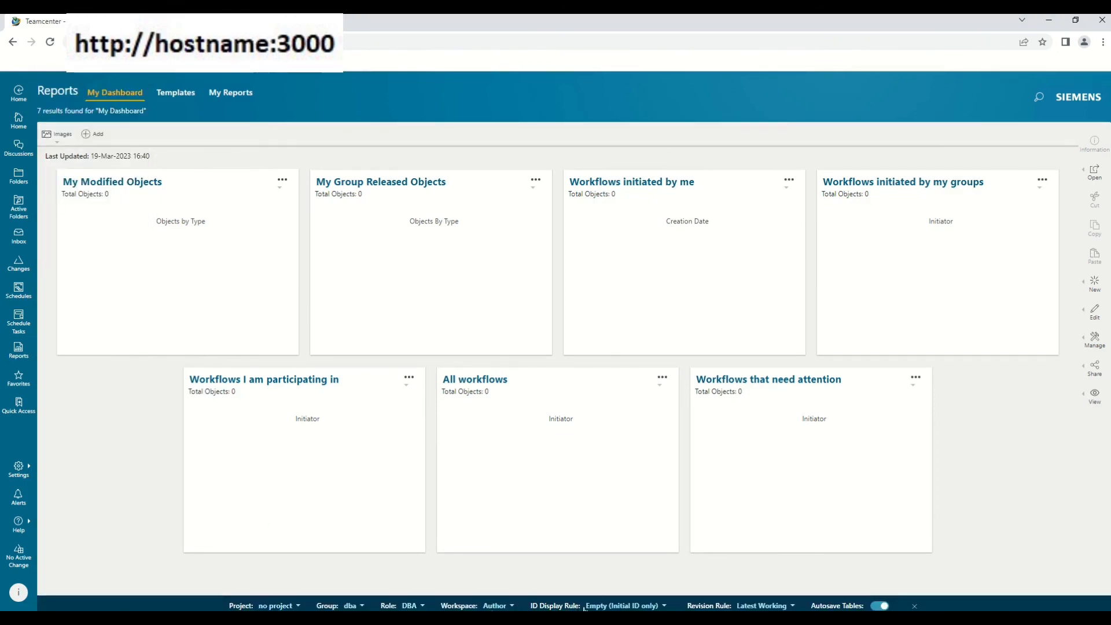
{"action": "left_click", "coordinate": [18, 591]}
- Check Help > About to confirm Active Workspace version 6.2.0
{"action": "left_click", "coordinate": [23, 525]}
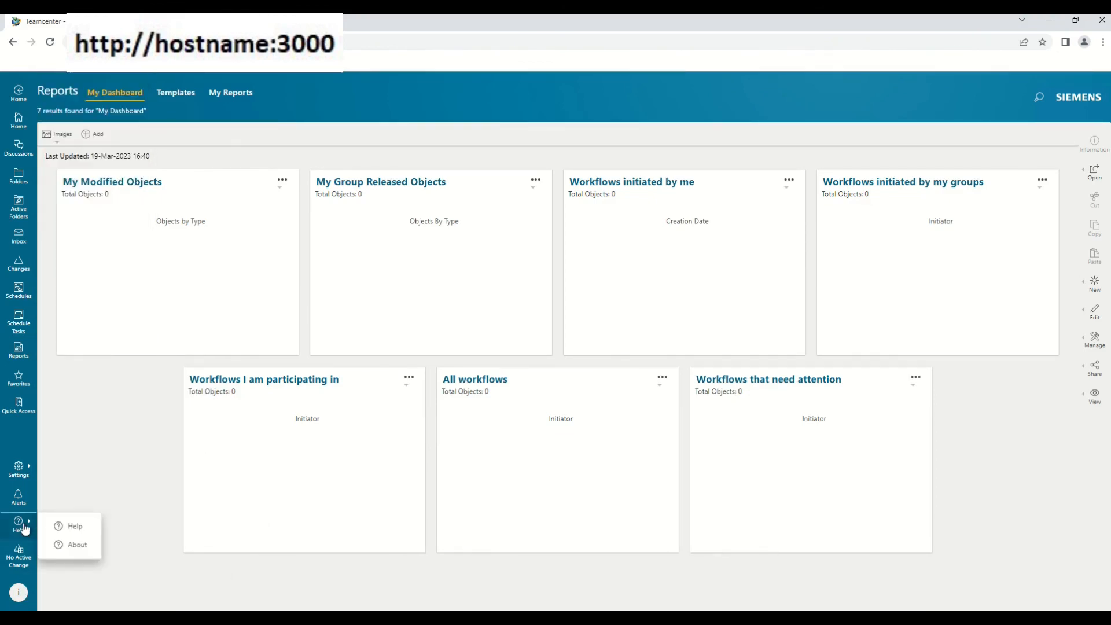
{"action": "left_click", "coordinate": [72, 544]}
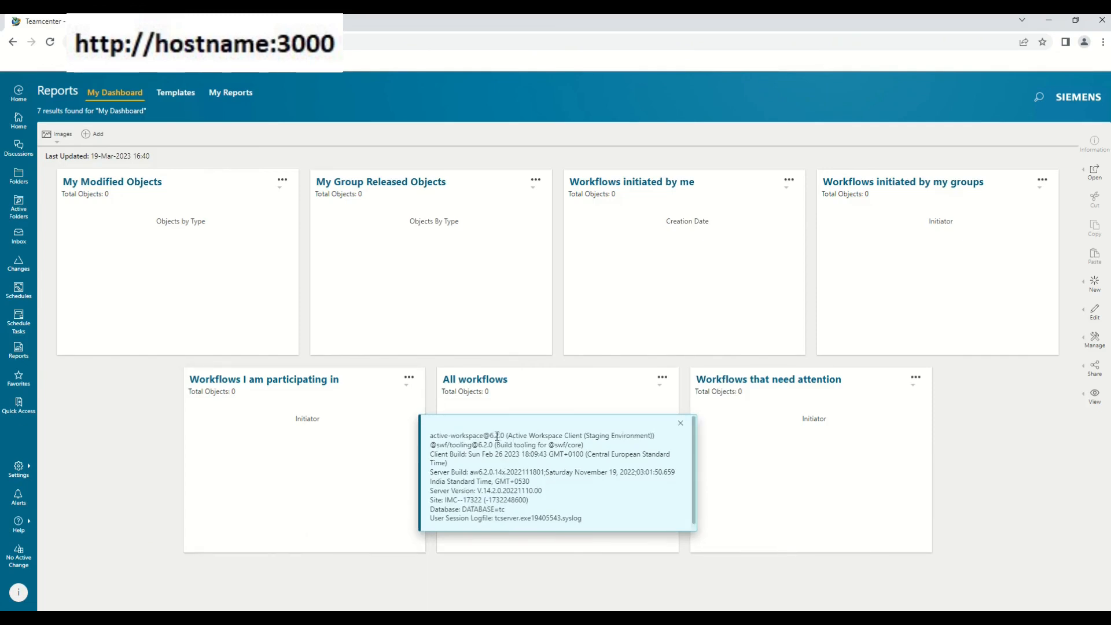
{"action": "left_click_drag", "start_coordinate": [491, 435], "coordinate": [503, 434]}
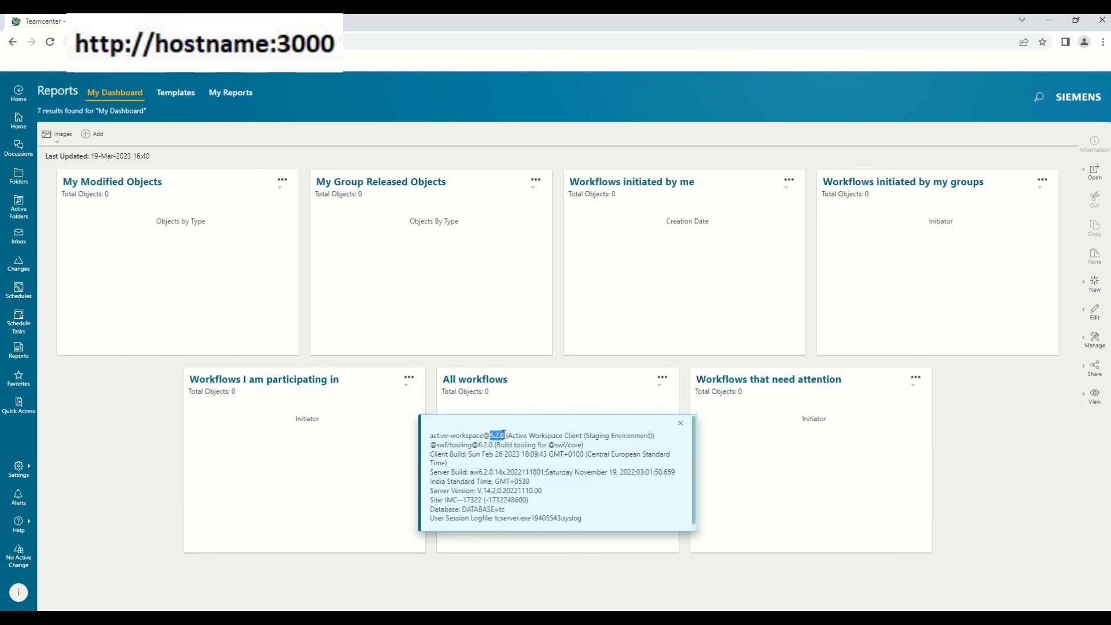